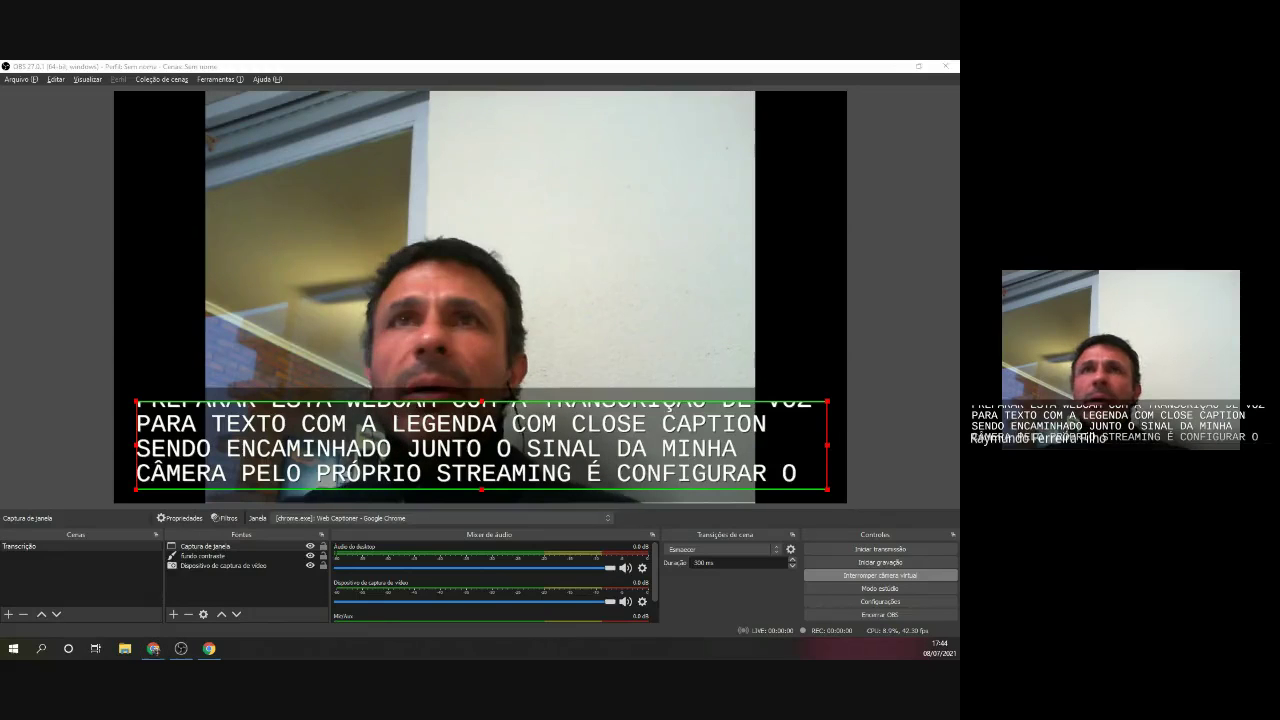
Switch from OBS to the Web Captioner browser window and take it out of full-screen mode.
key(alt+Tab)
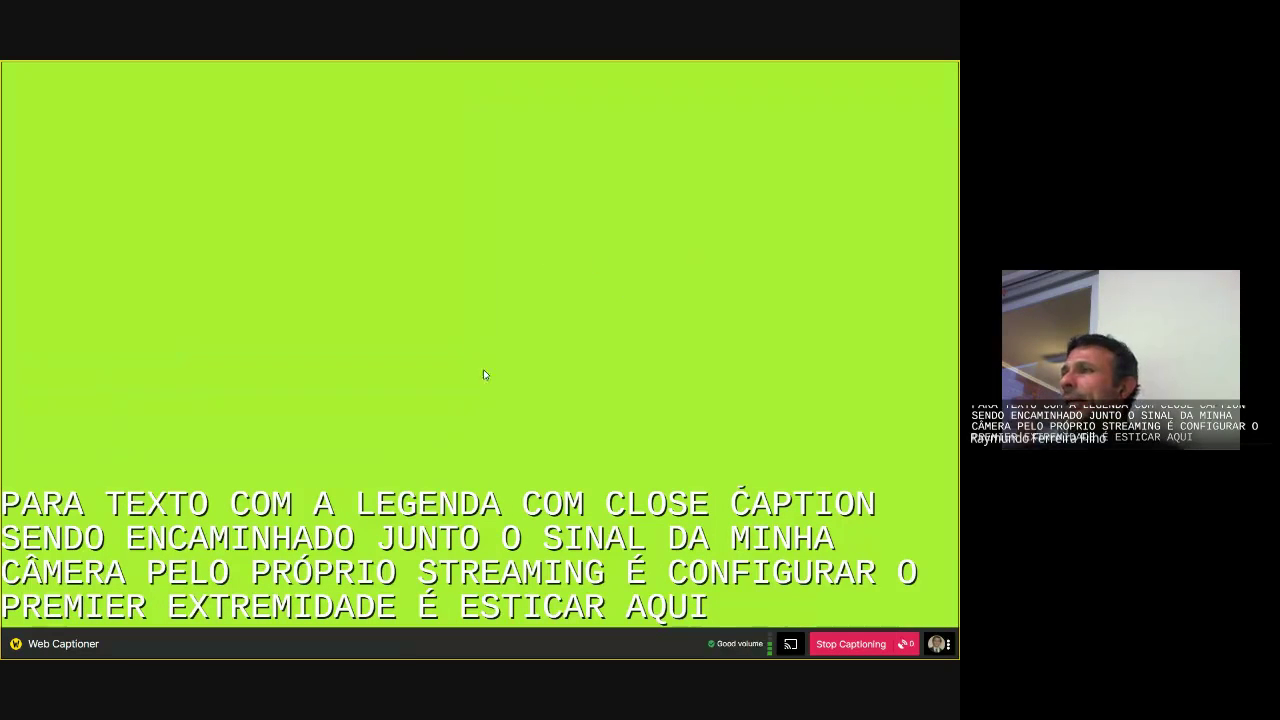
click(480, 99)
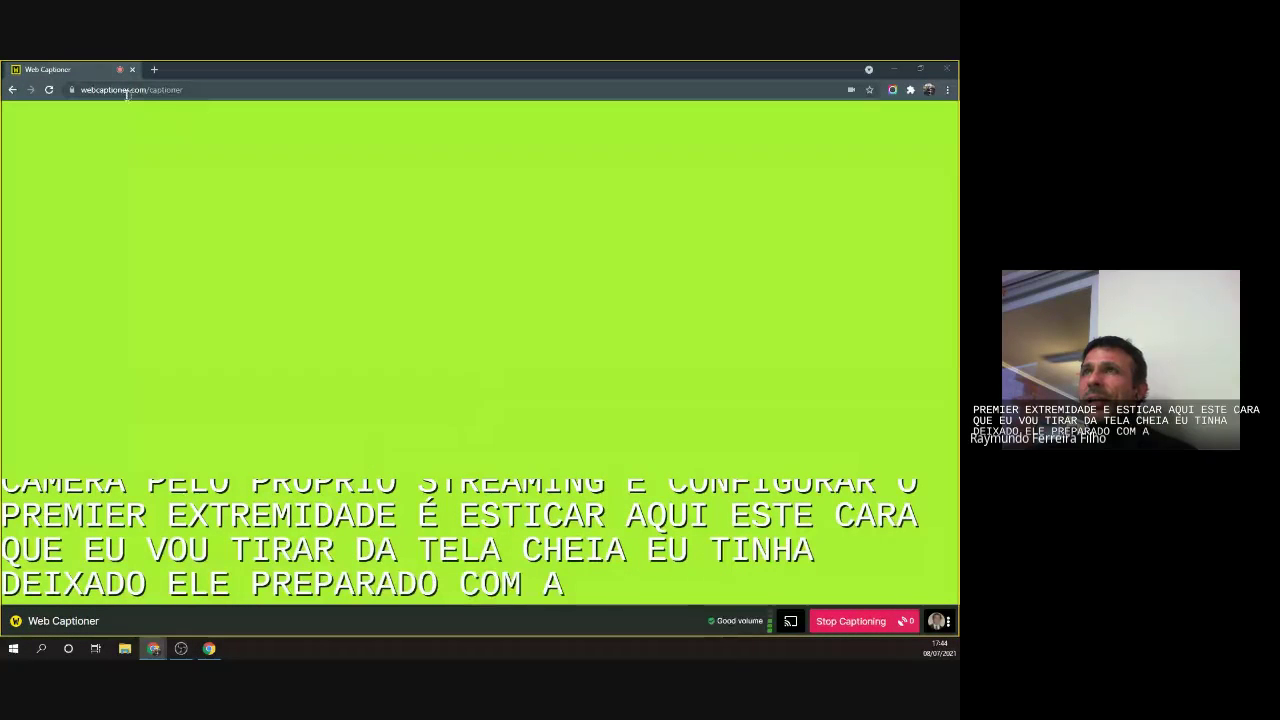
click(210, 90)
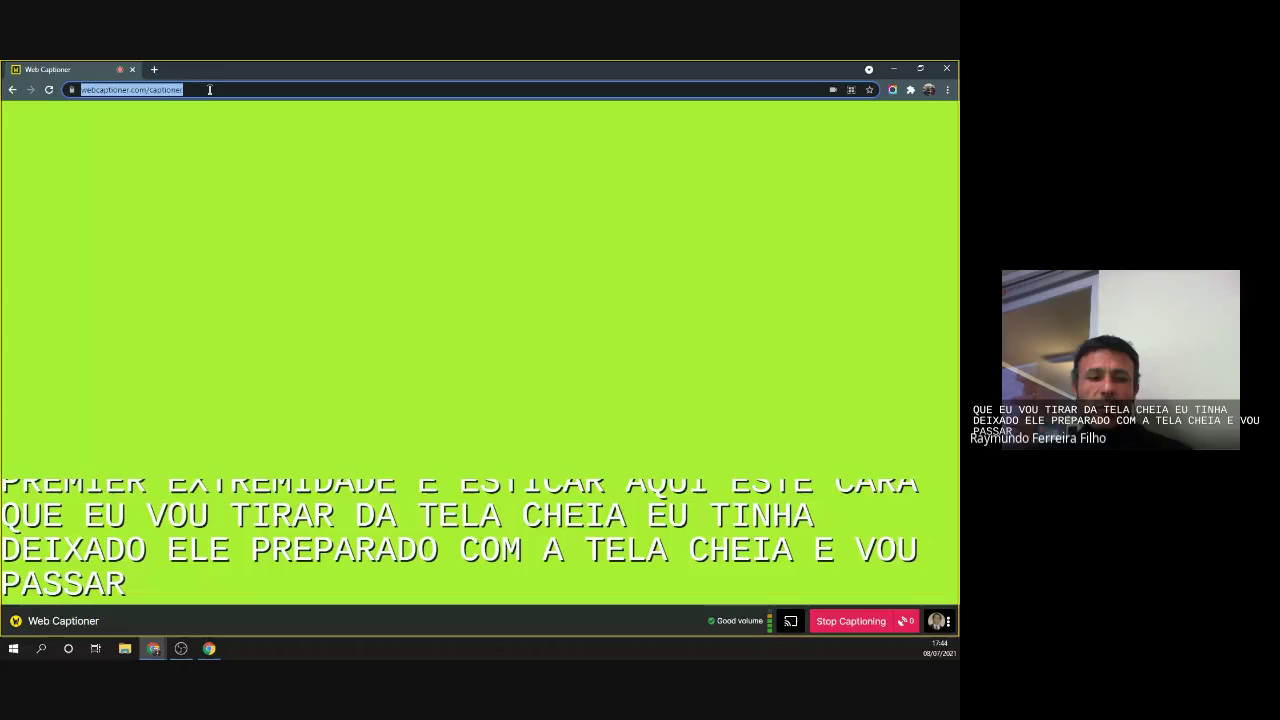
key(alt+Tab)
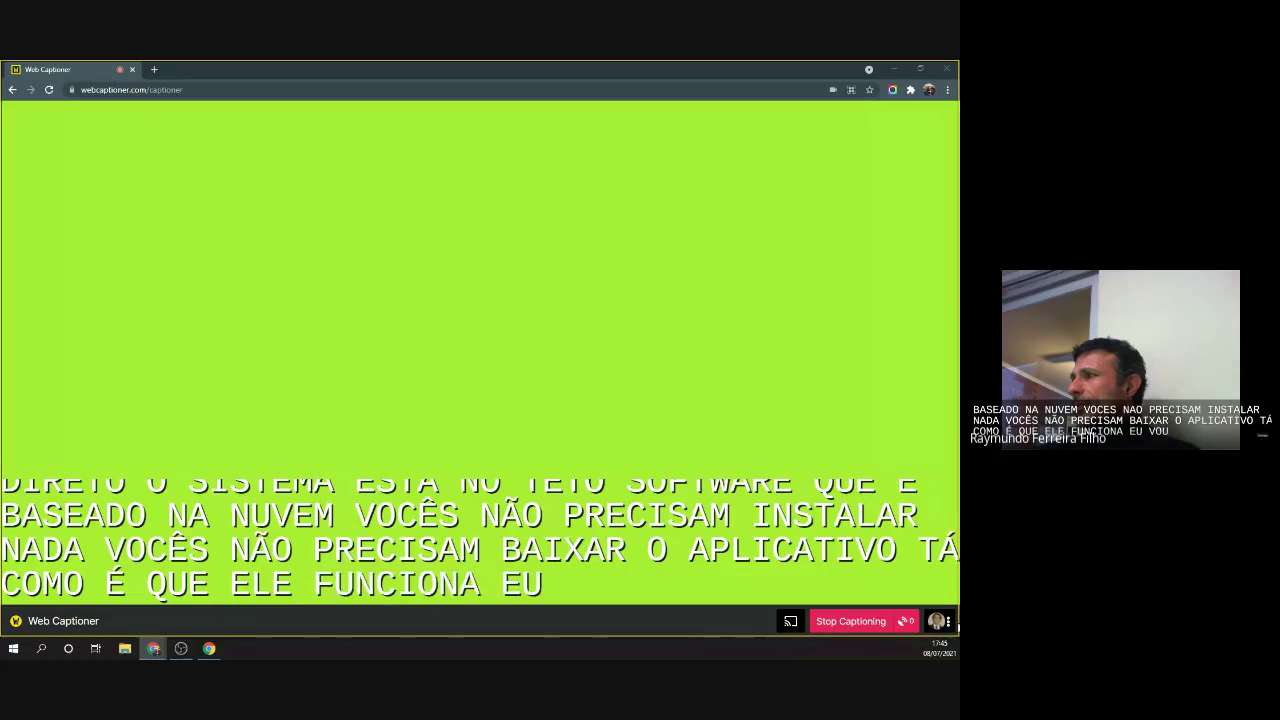
Sign out of the Web Captioner account and load the site's home page at webcaptioner.com.
click(945, 622)
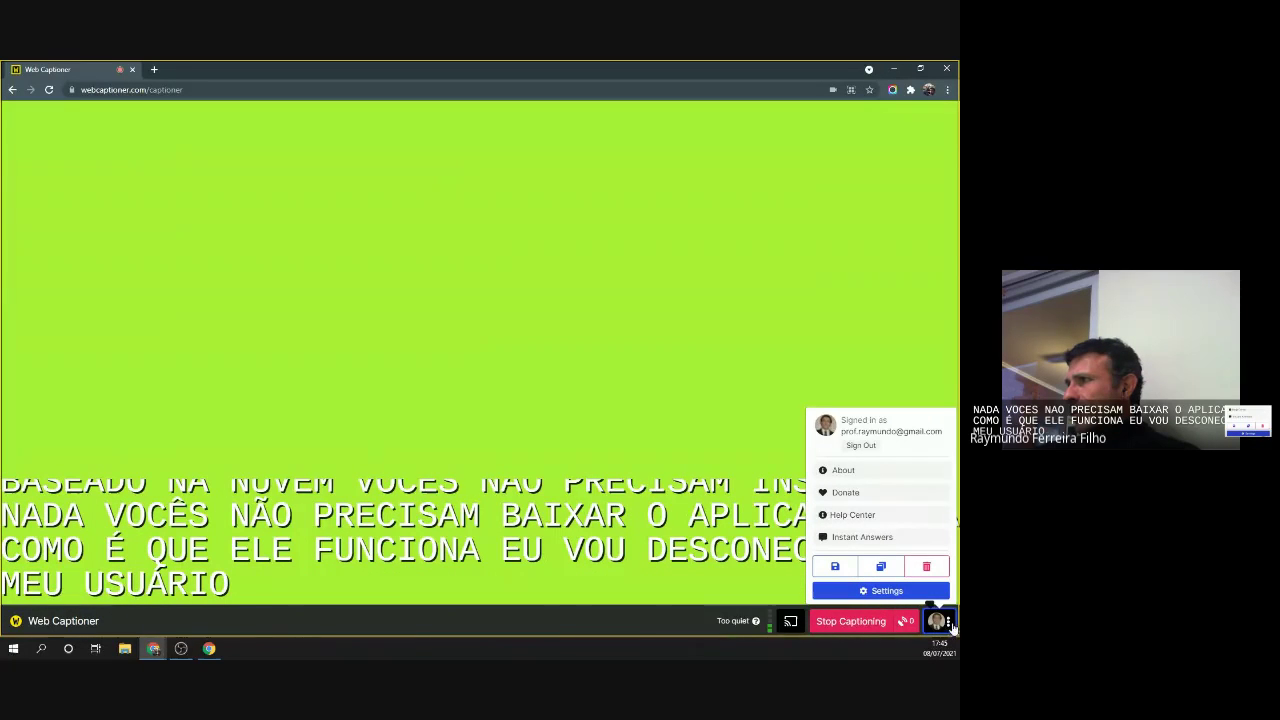
click(850, 447)
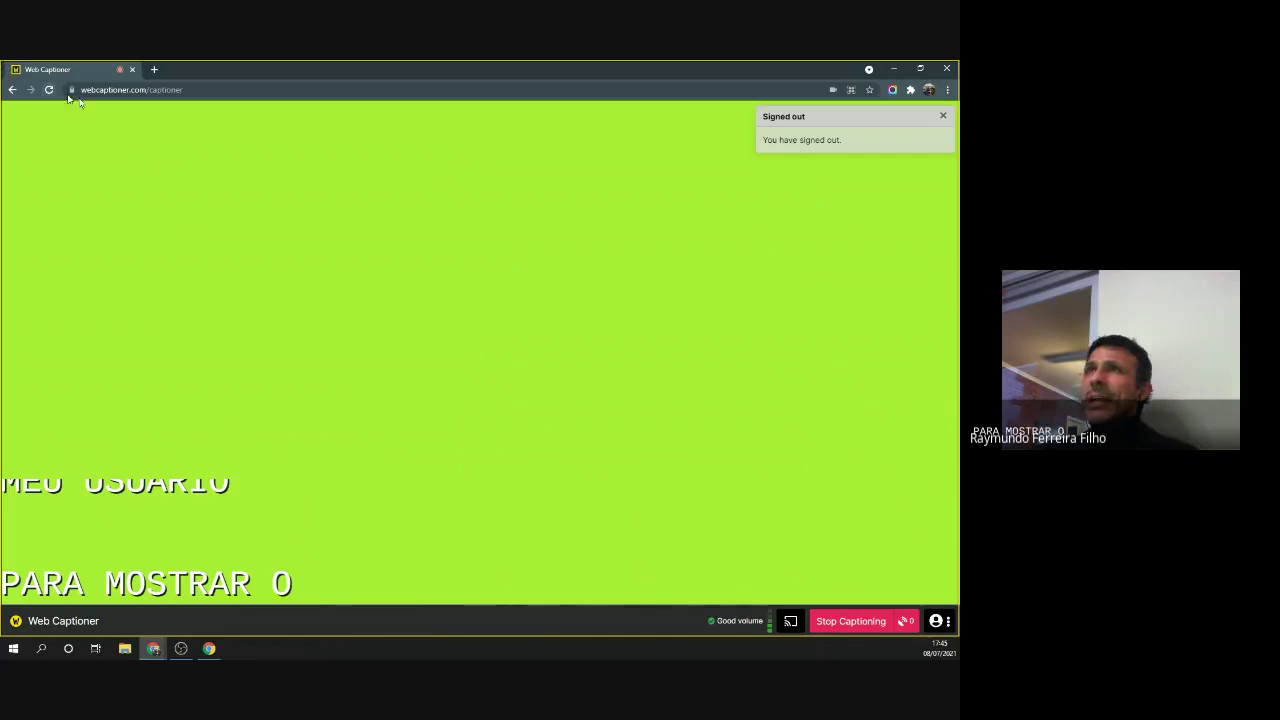
drag(149, 90, 184, 90)
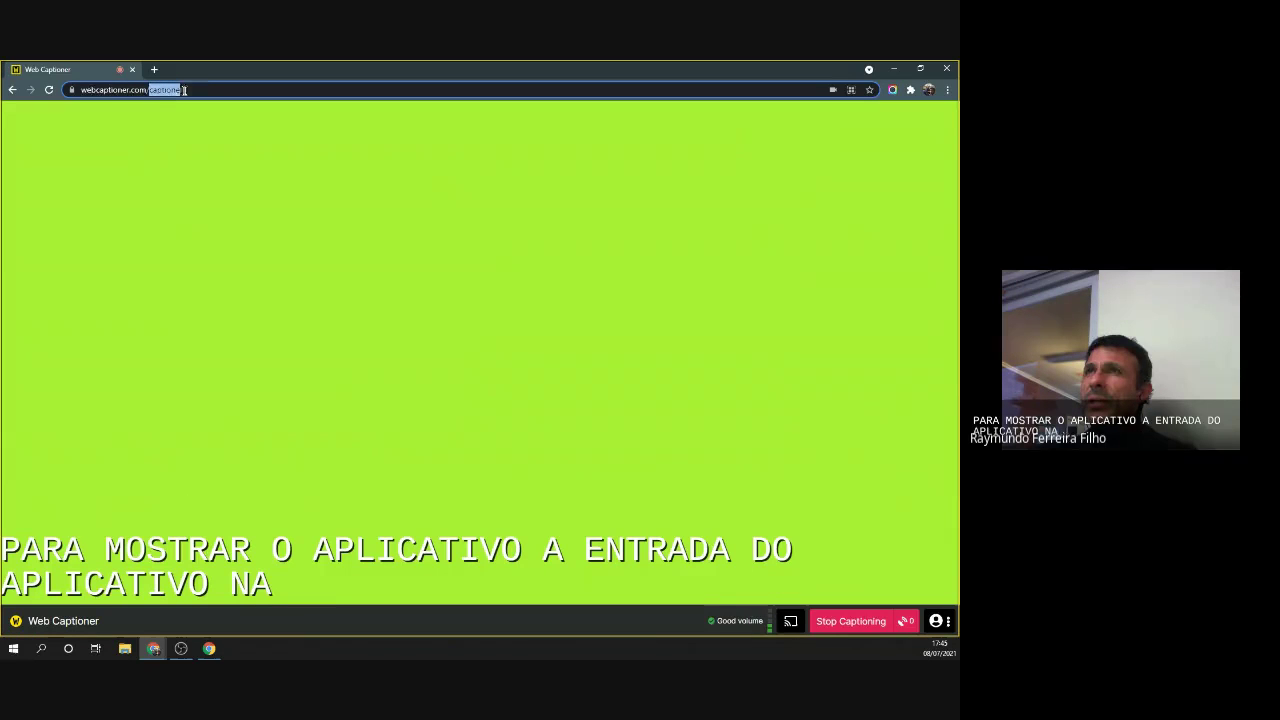
key(BackSpace)
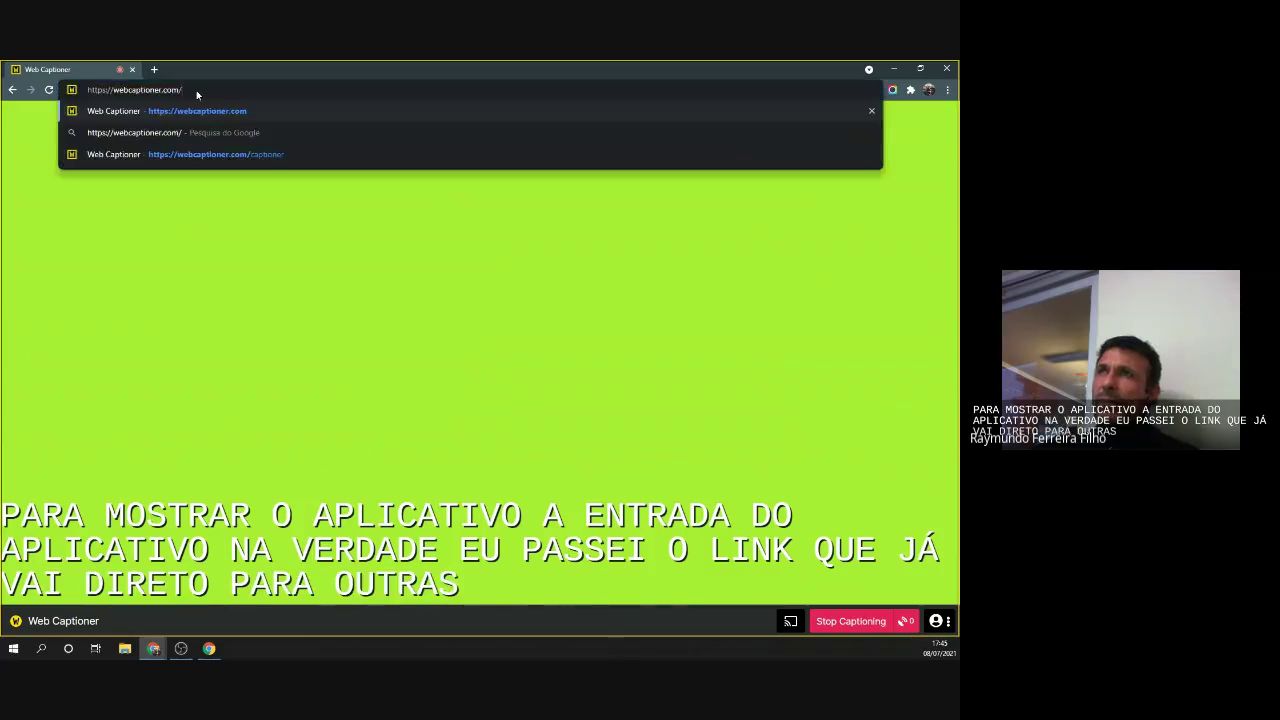
key(Return)
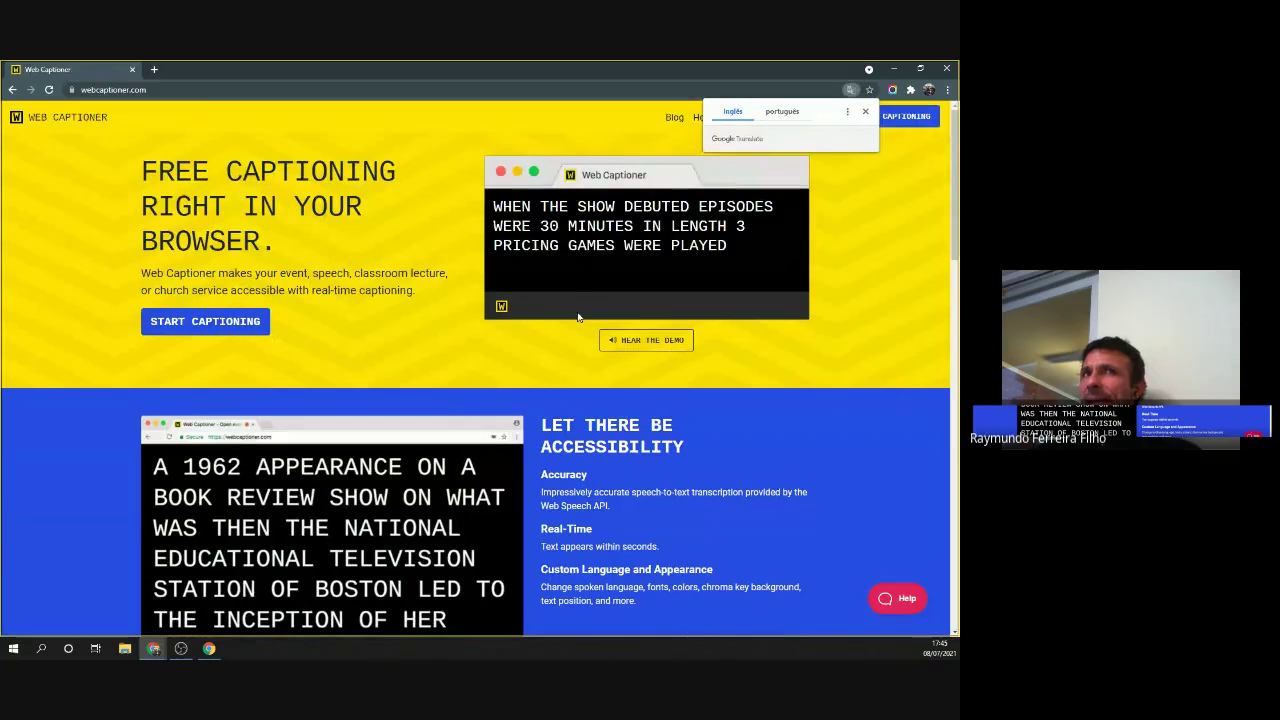
Dismiss the translation prompt, open the captioner from the home page and start captioning.
click(864, 113)
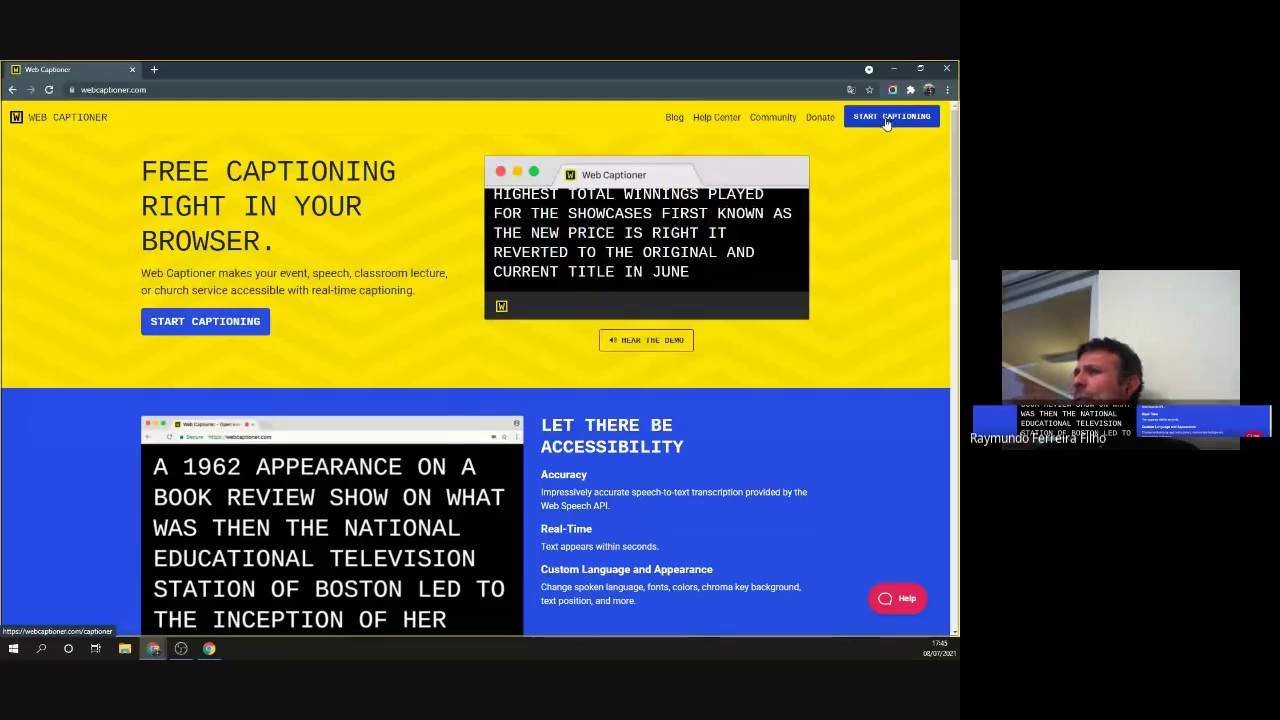
click(888, 118)
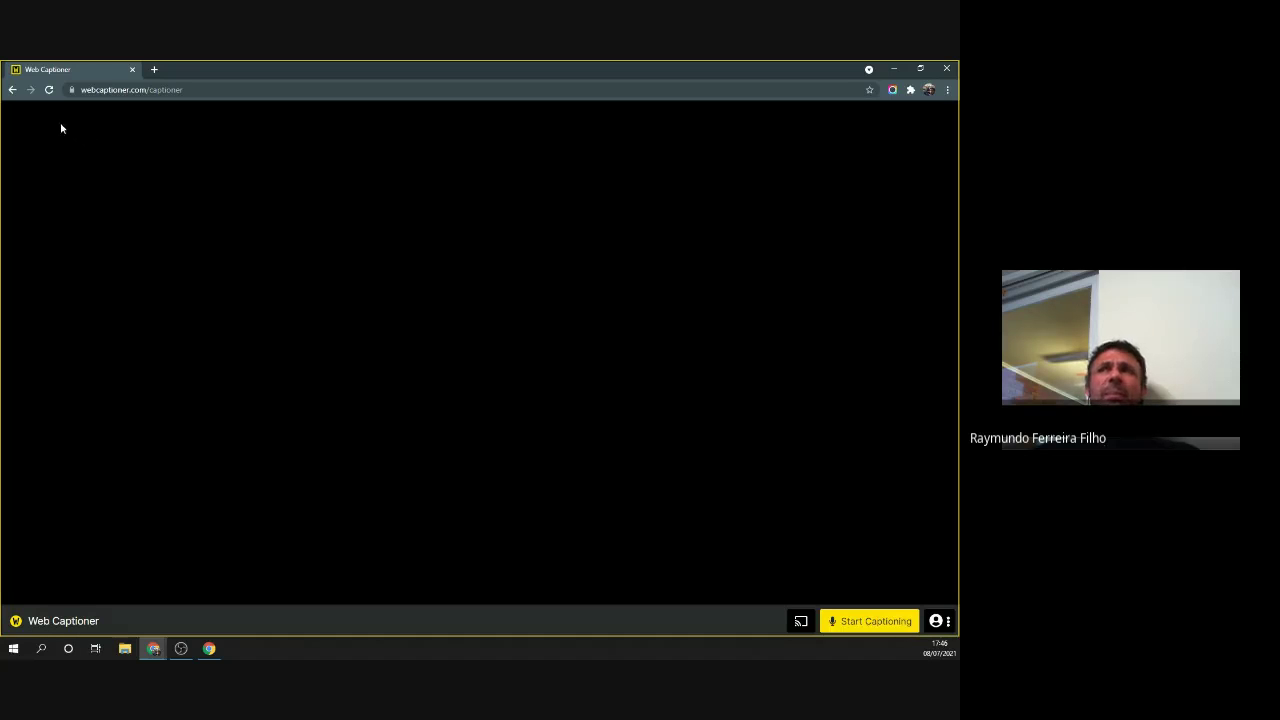
click(885, 620)
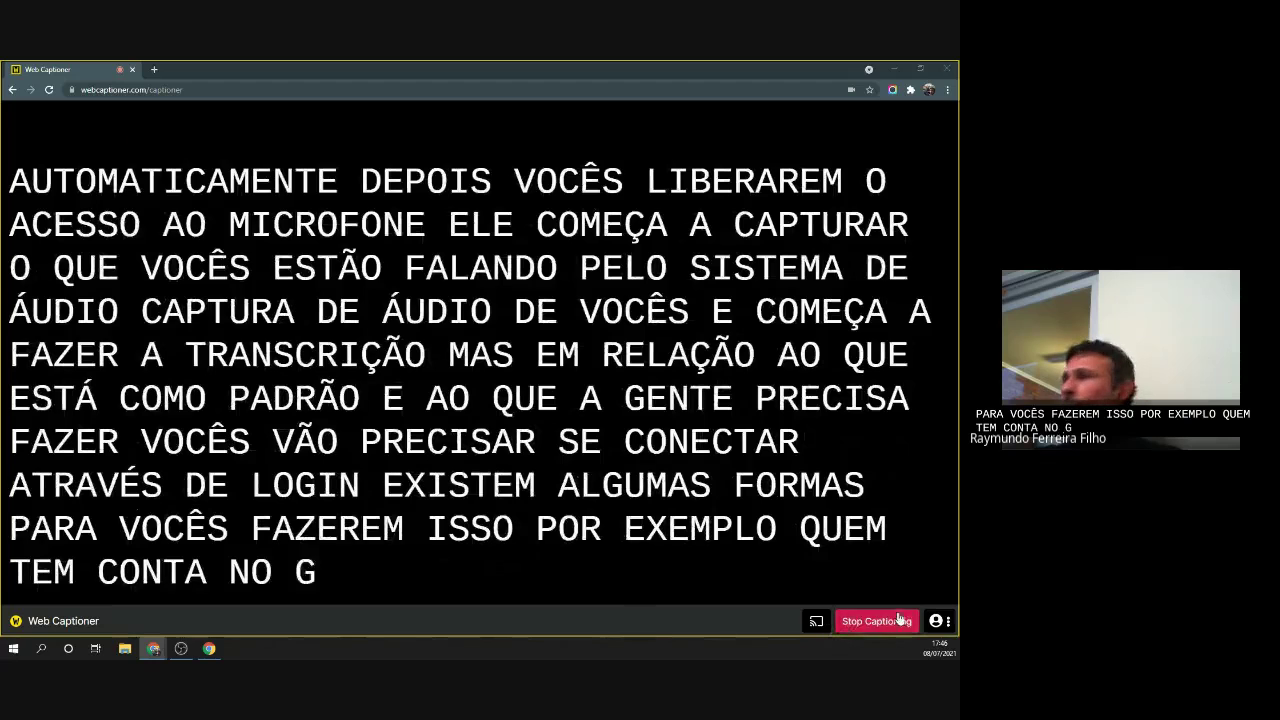
Sign in to Web Captioner with Google, choosing the personal Gmail account.
click(946, 621)
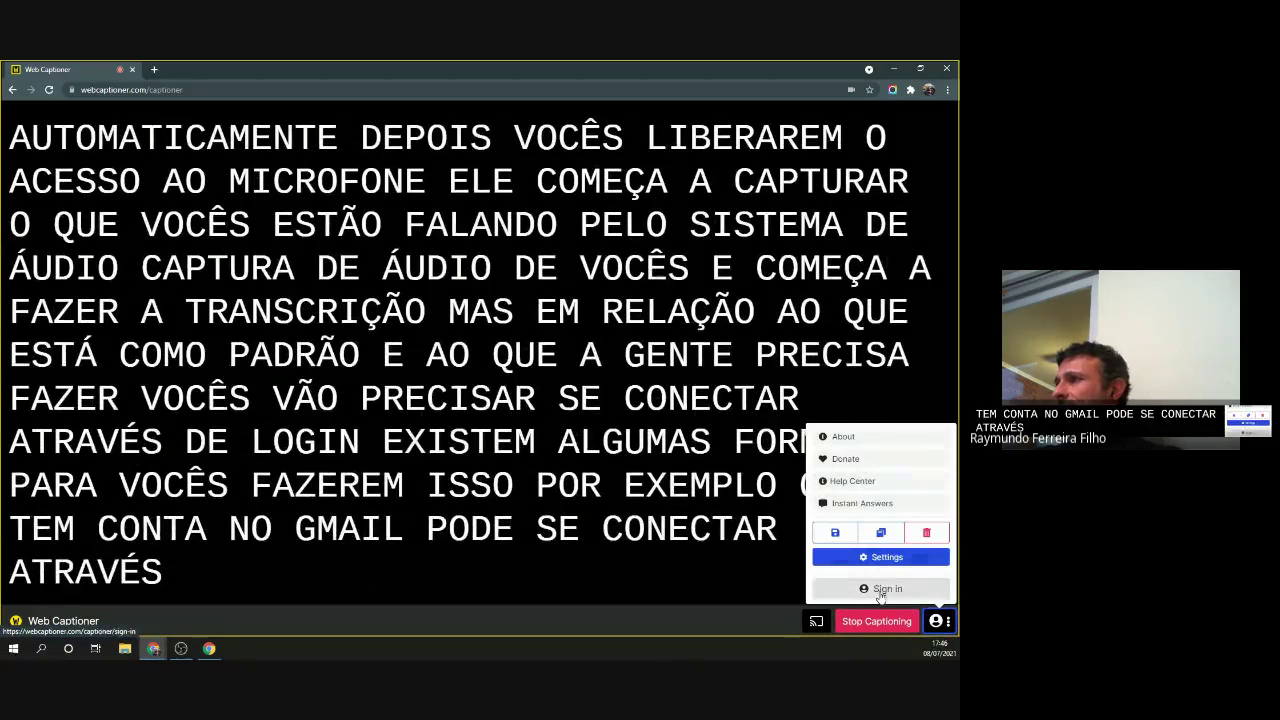
click(886, 588)
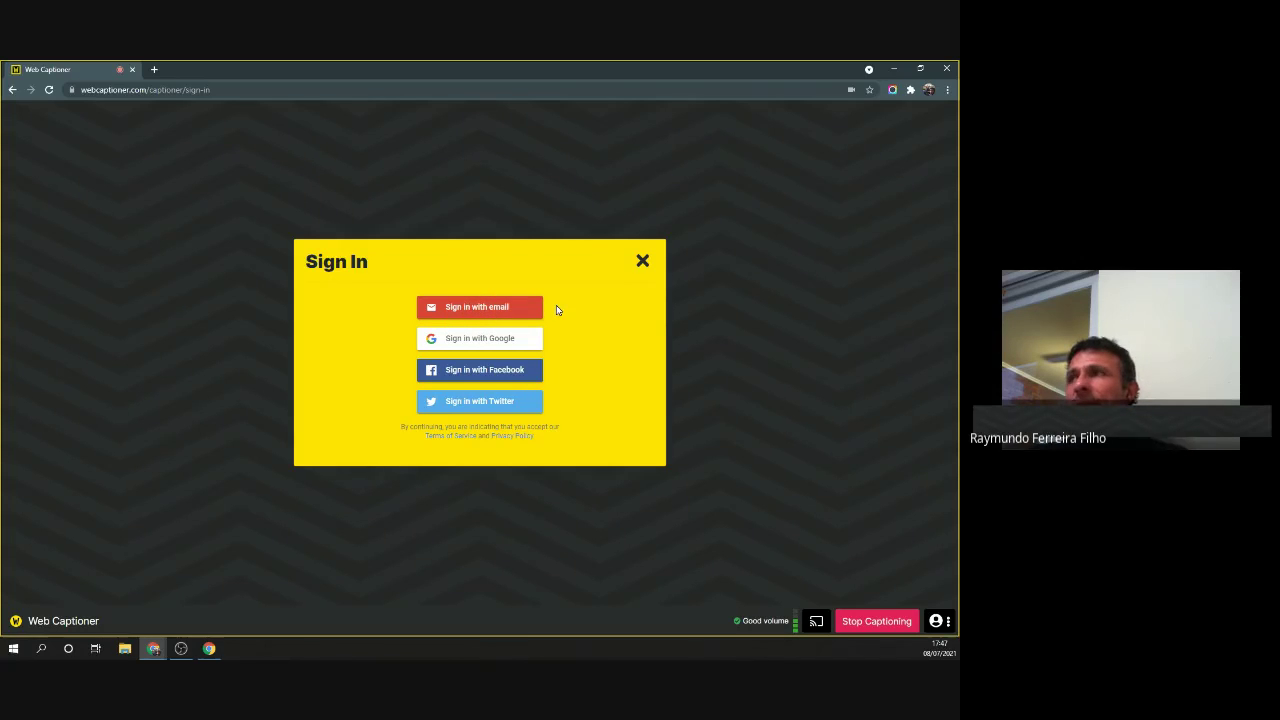
click(469, 345)
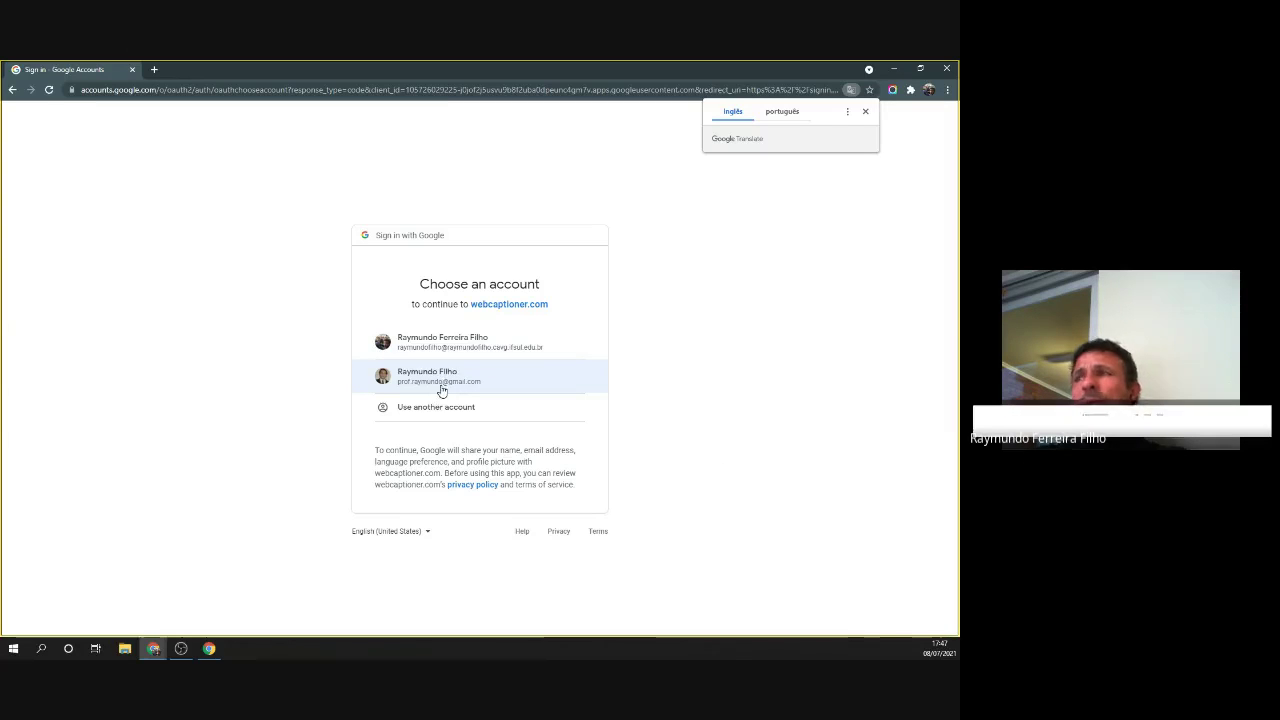
click(421, 374)
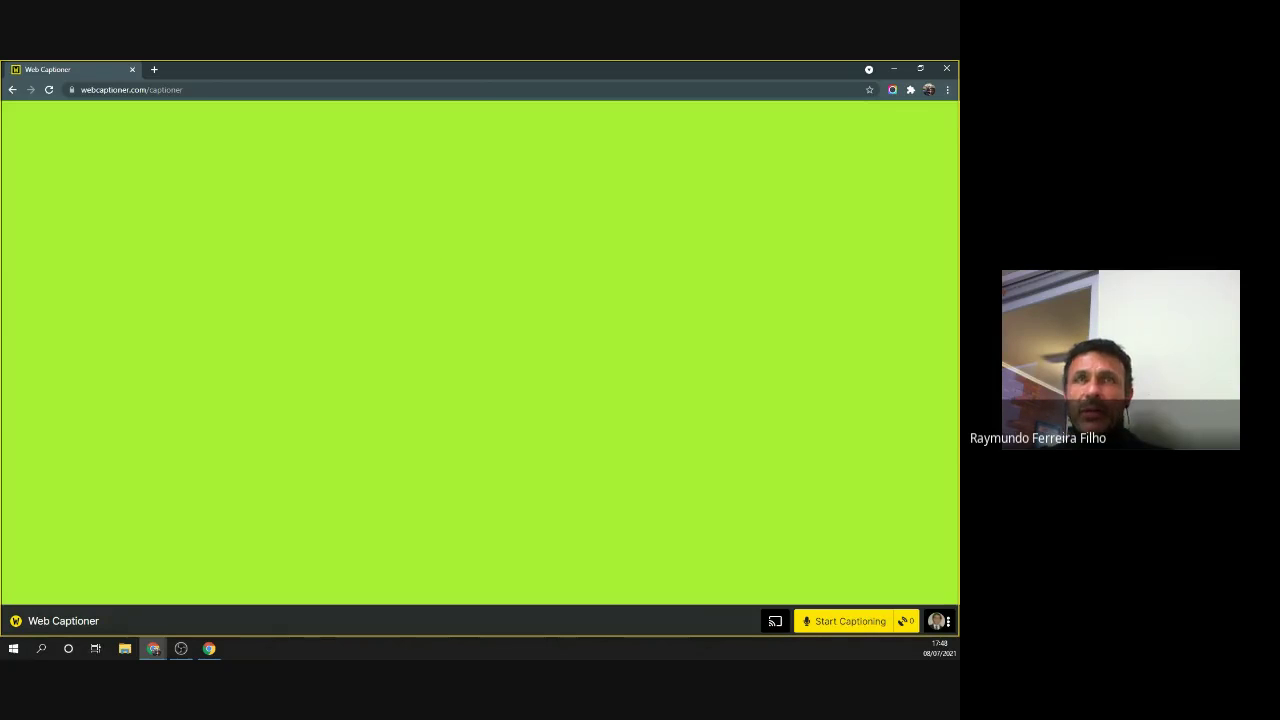
Sign out of Web Captioner and view the account menu's options for signed-out use.
click(943, 621)
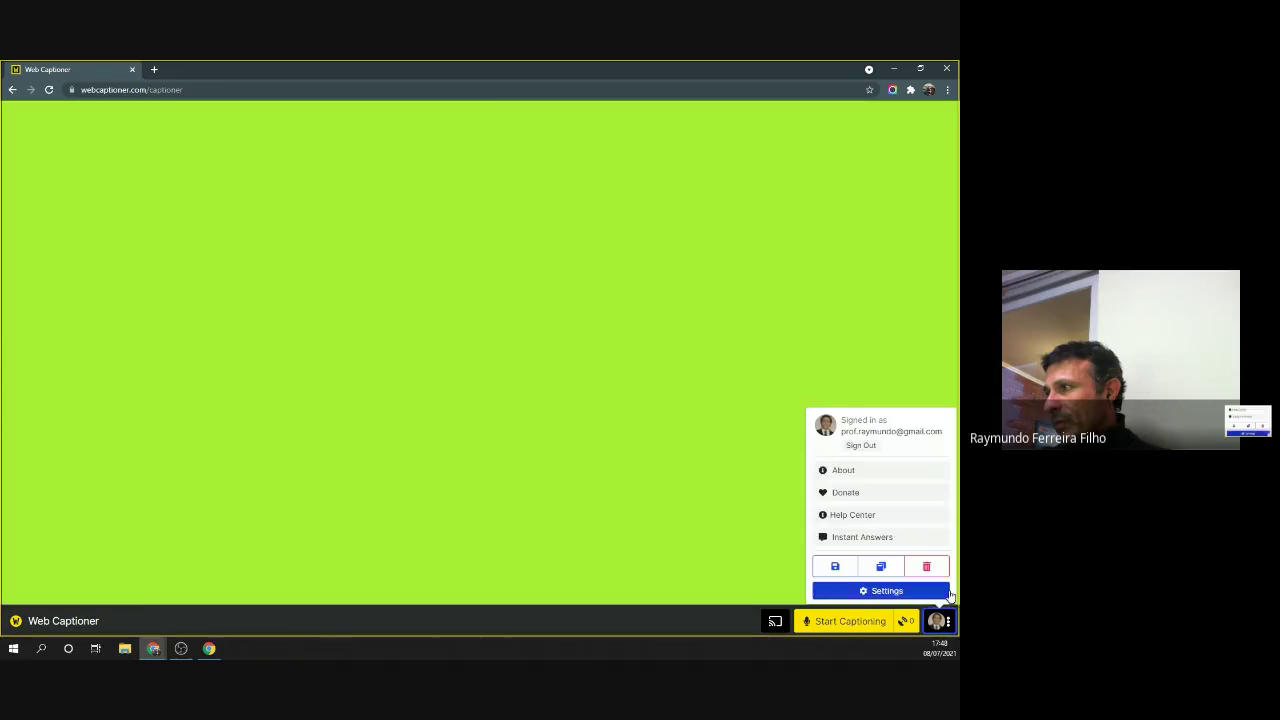
click(859, 448)
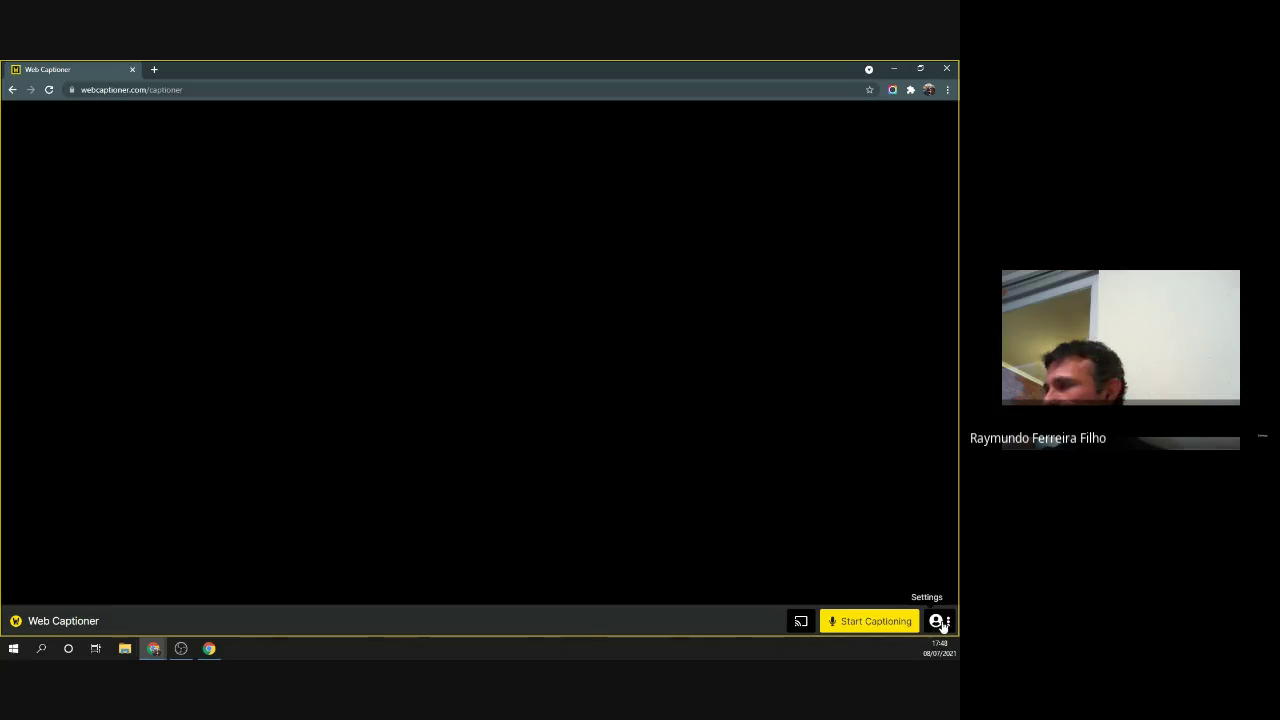
click(946, 625)
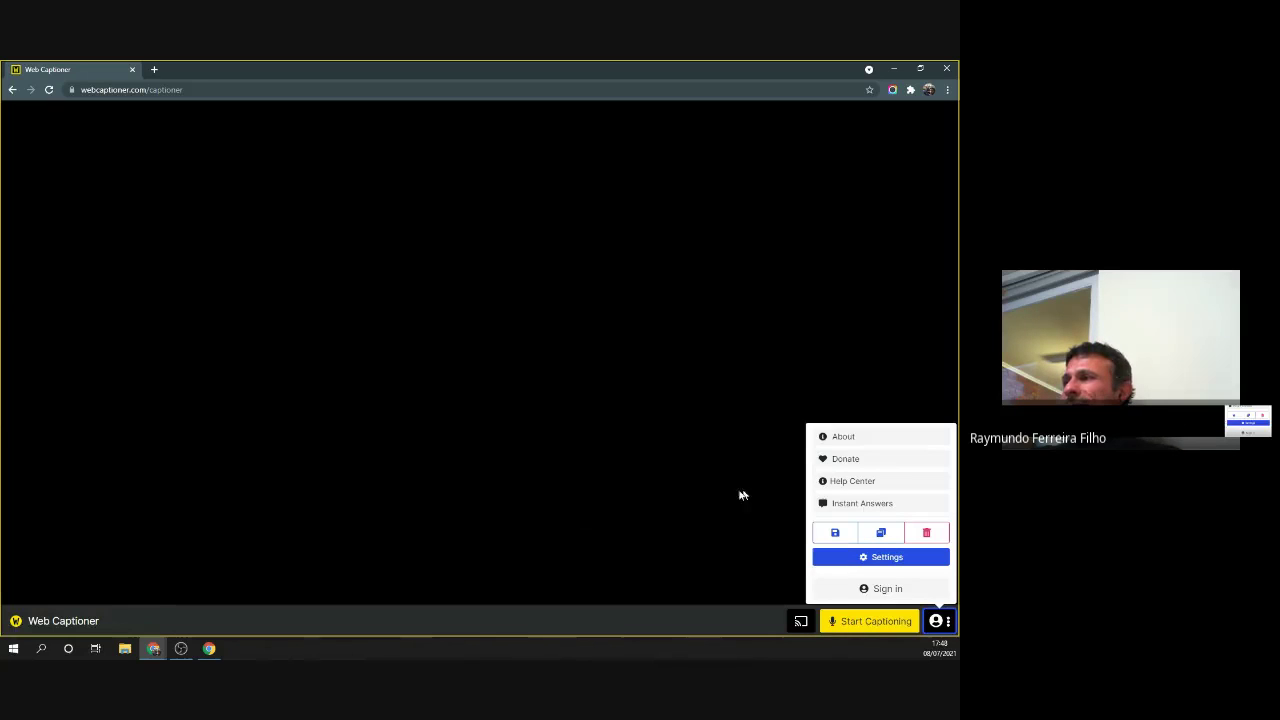
click(655, 620)
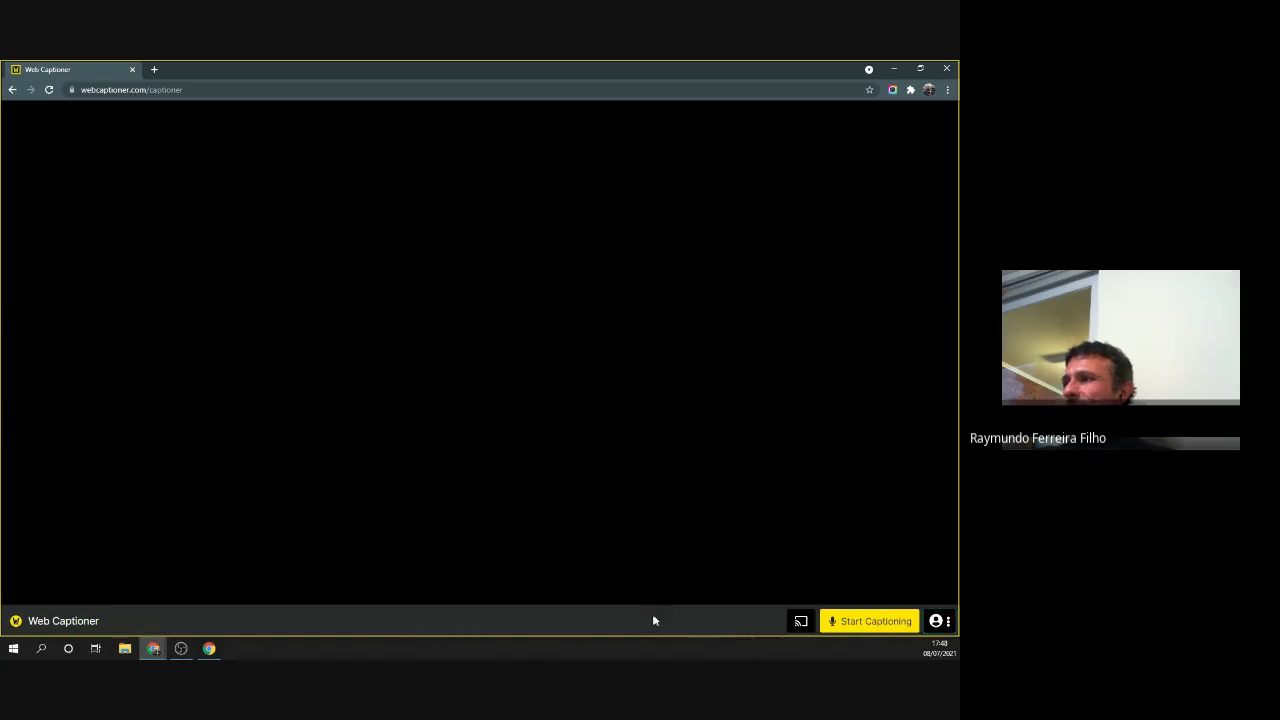
Start captioning without signing in and save the current transcript as a text file.
click(869, 624)
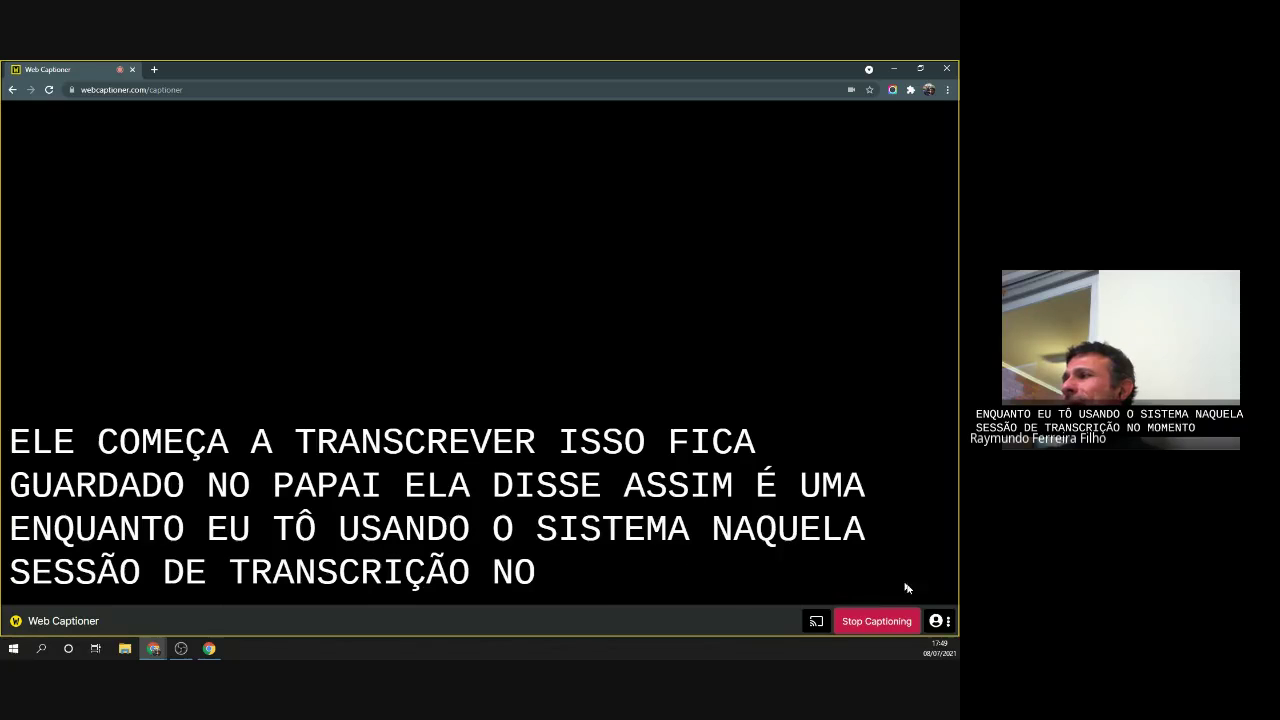
click(947, 622)
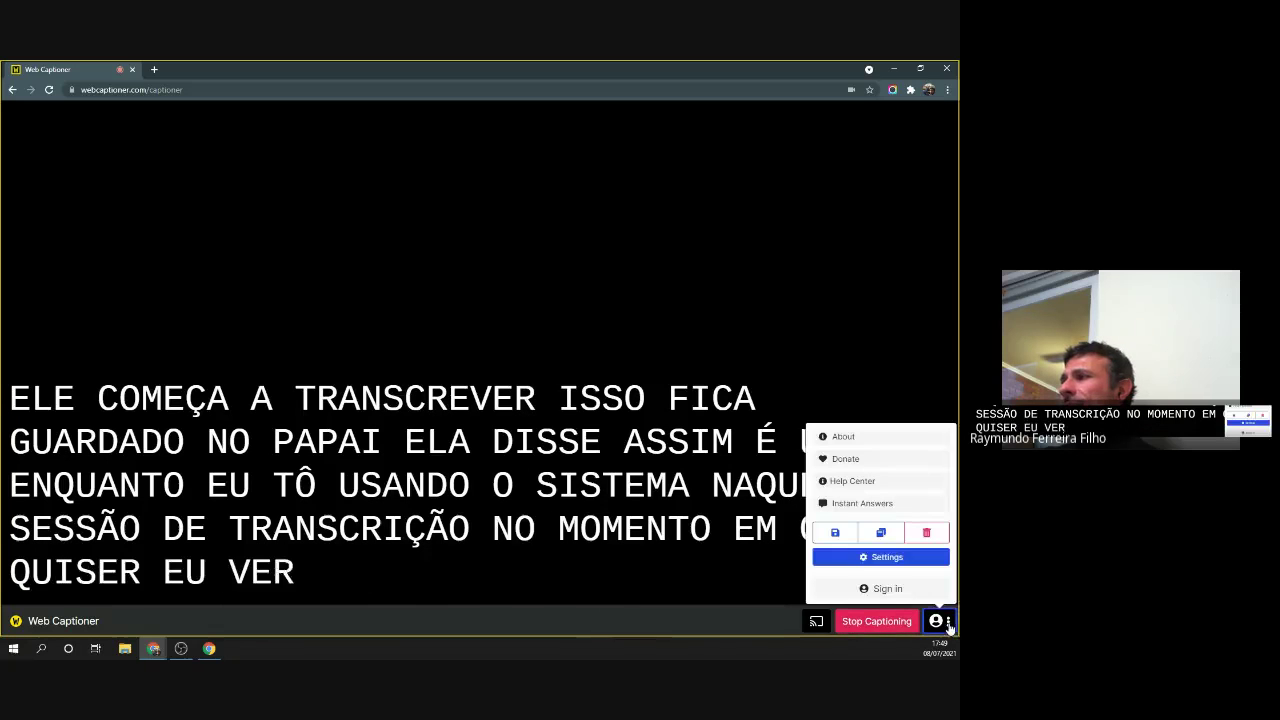
click(836, 532)
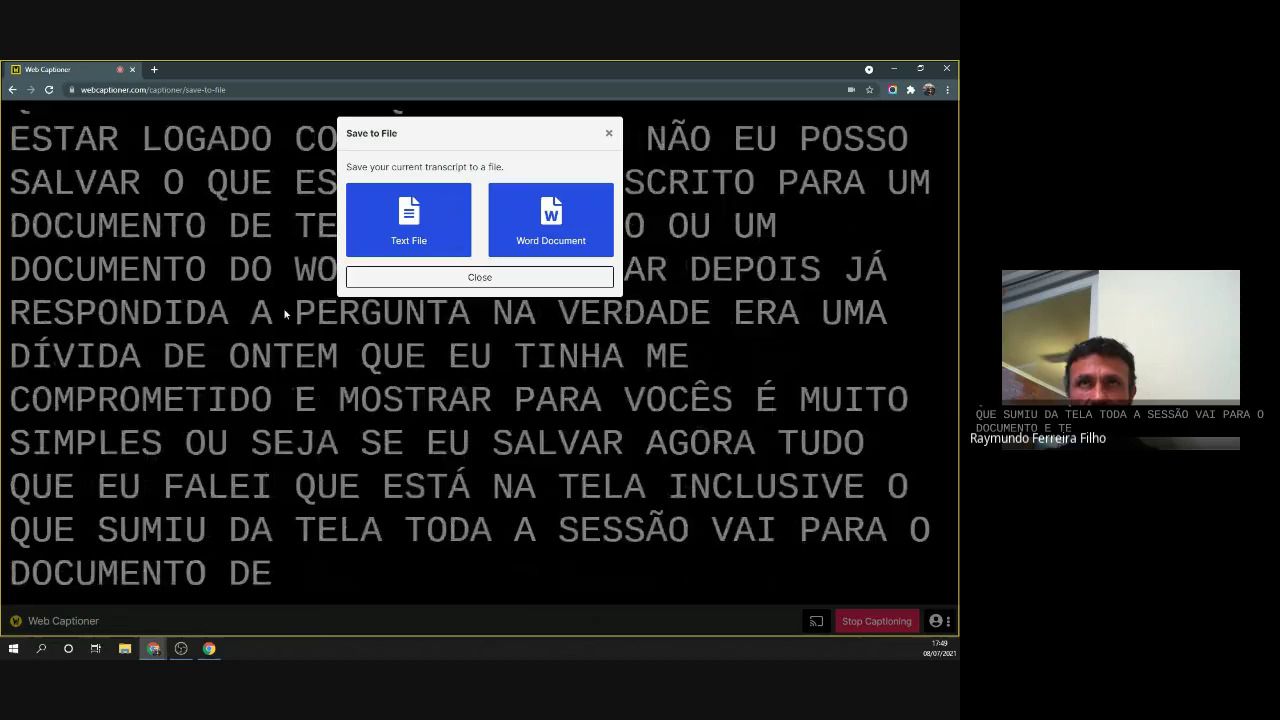
click(400, 250)
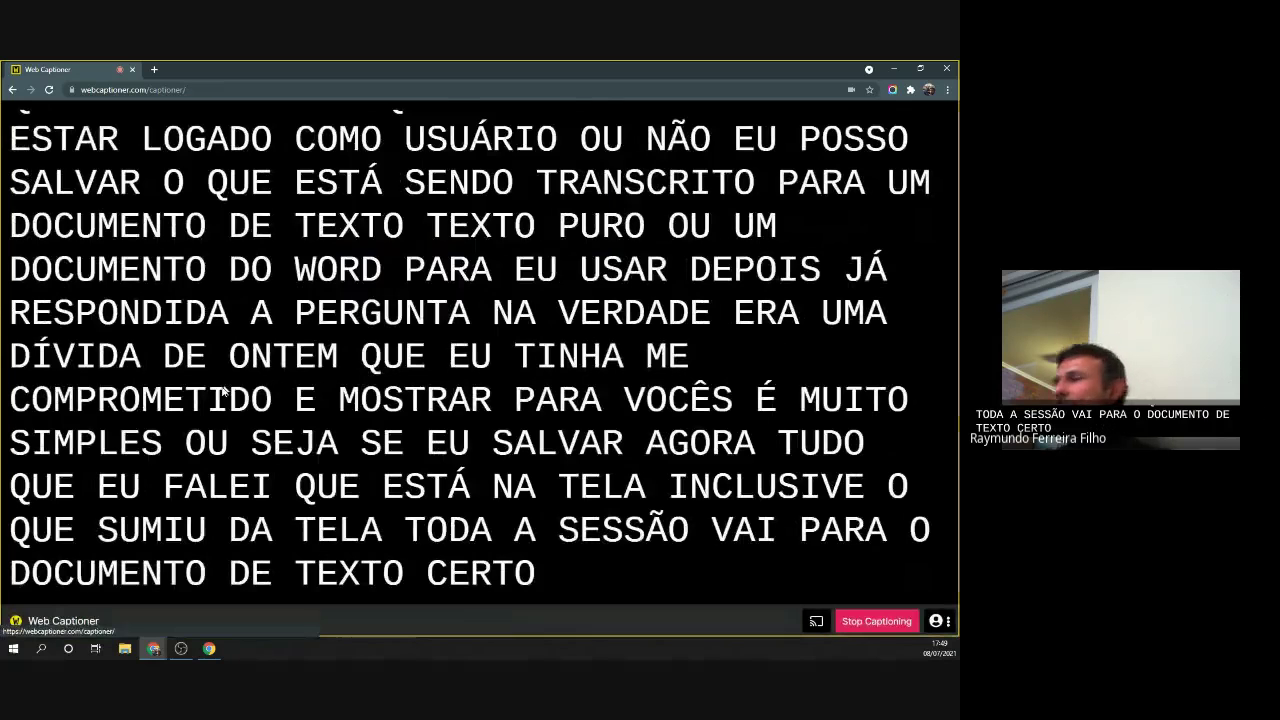
Sign in to Web Captioner again using the personal Gmail account through Google.
click(945, 621)
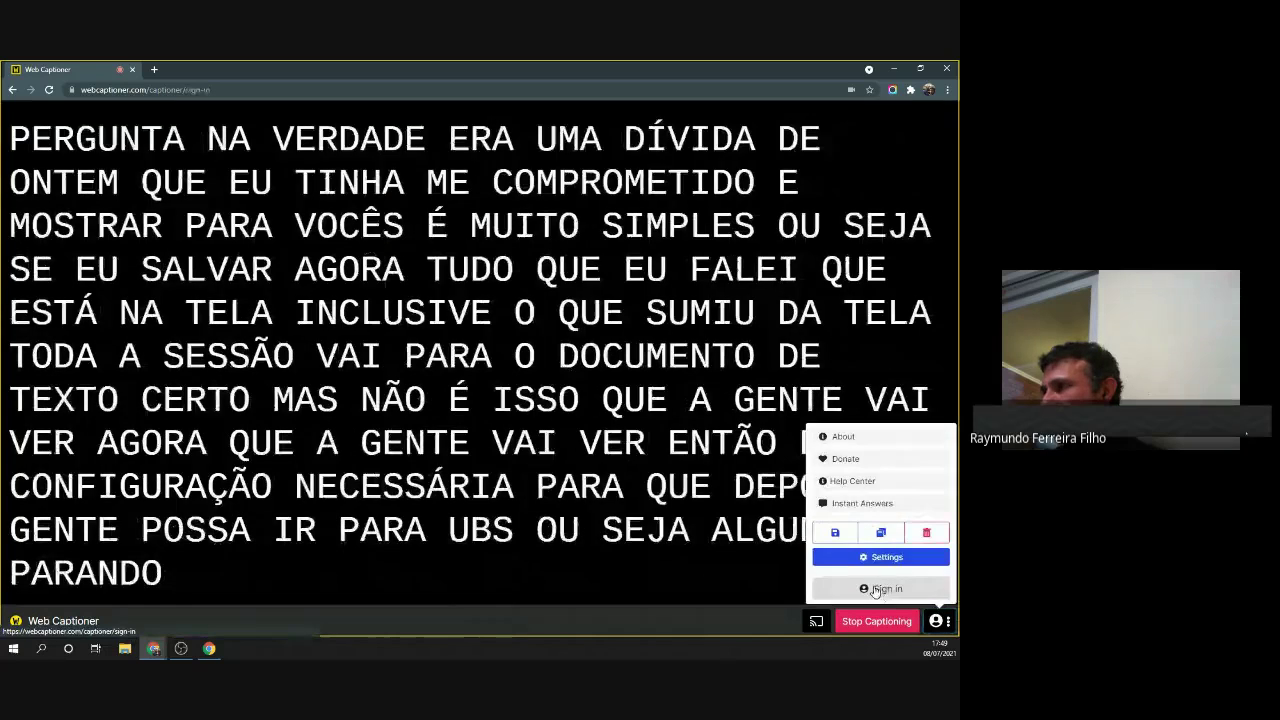
click(876, 589)
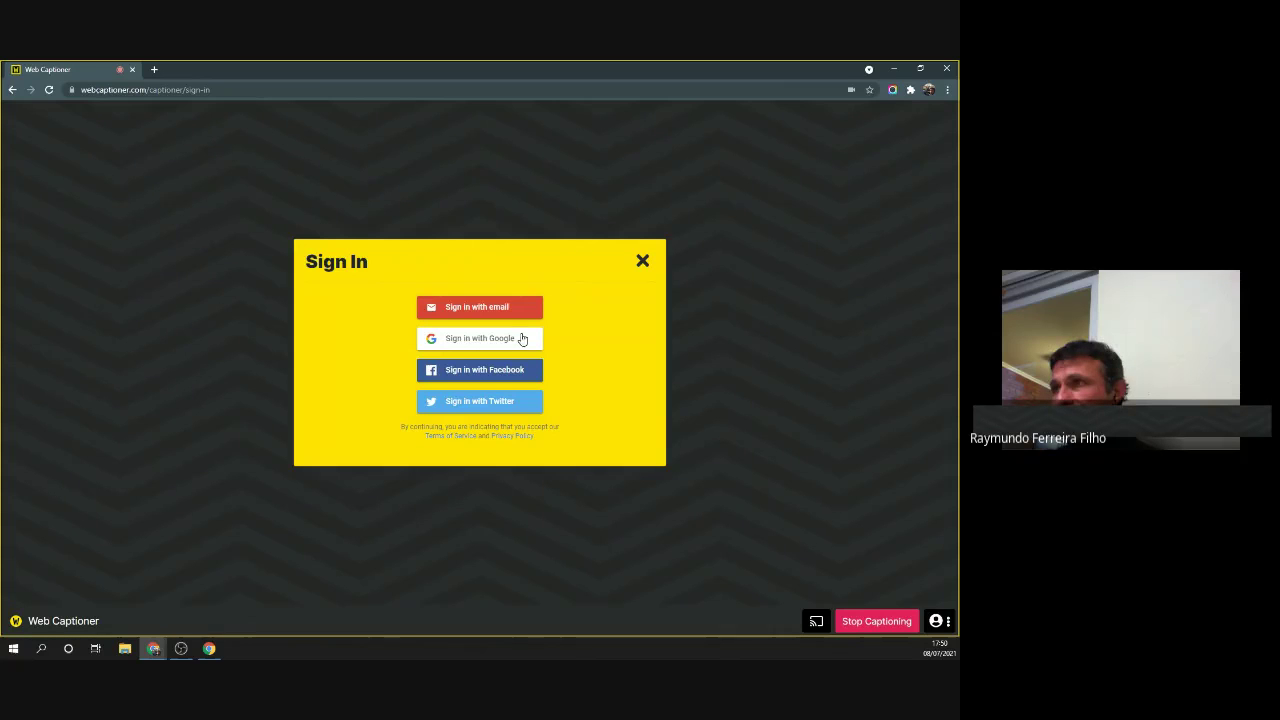
click(478, 341)
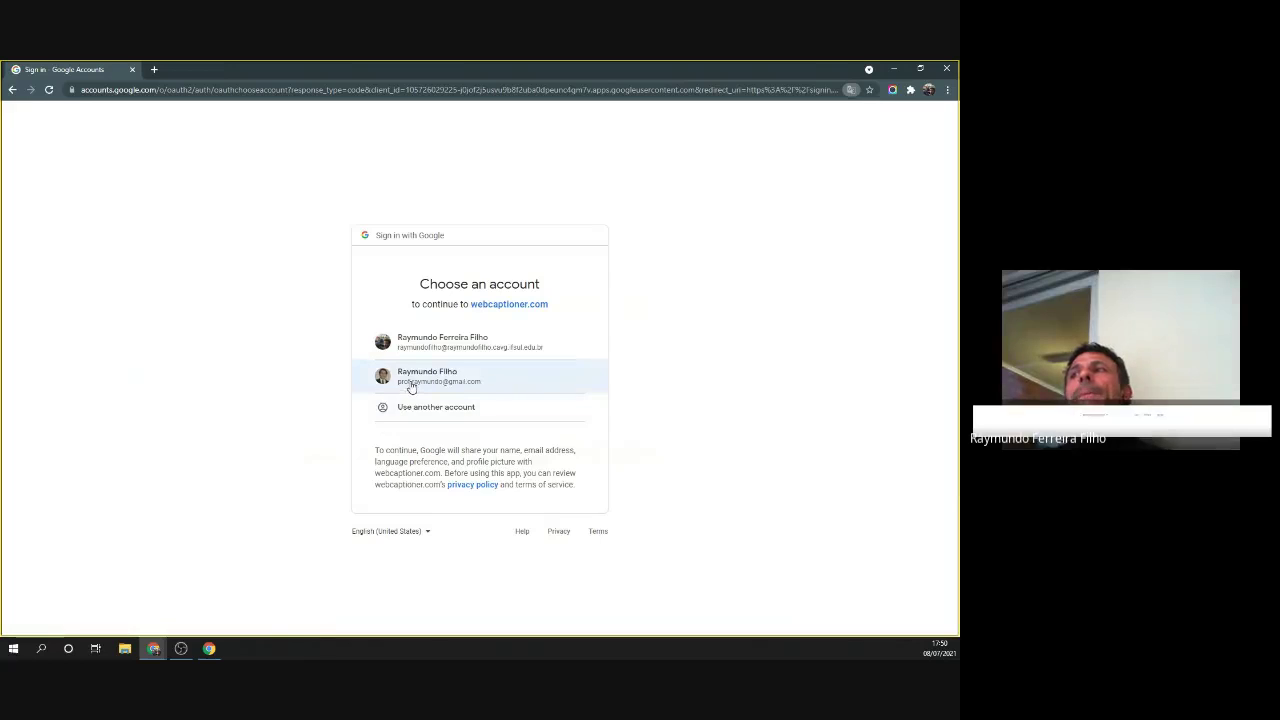
click(409, 382)
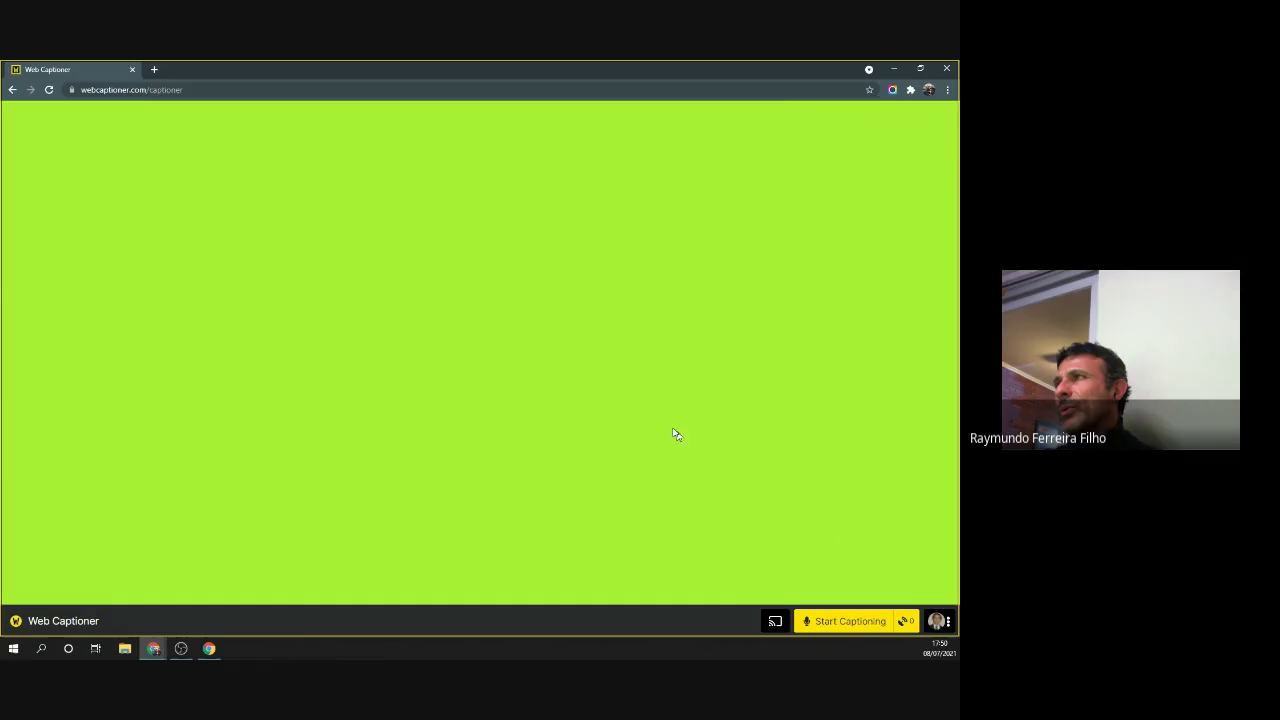
In the General settings, choose Add 3 line breaks after 3 seconds of no audio while captioning.
click(947, 623)
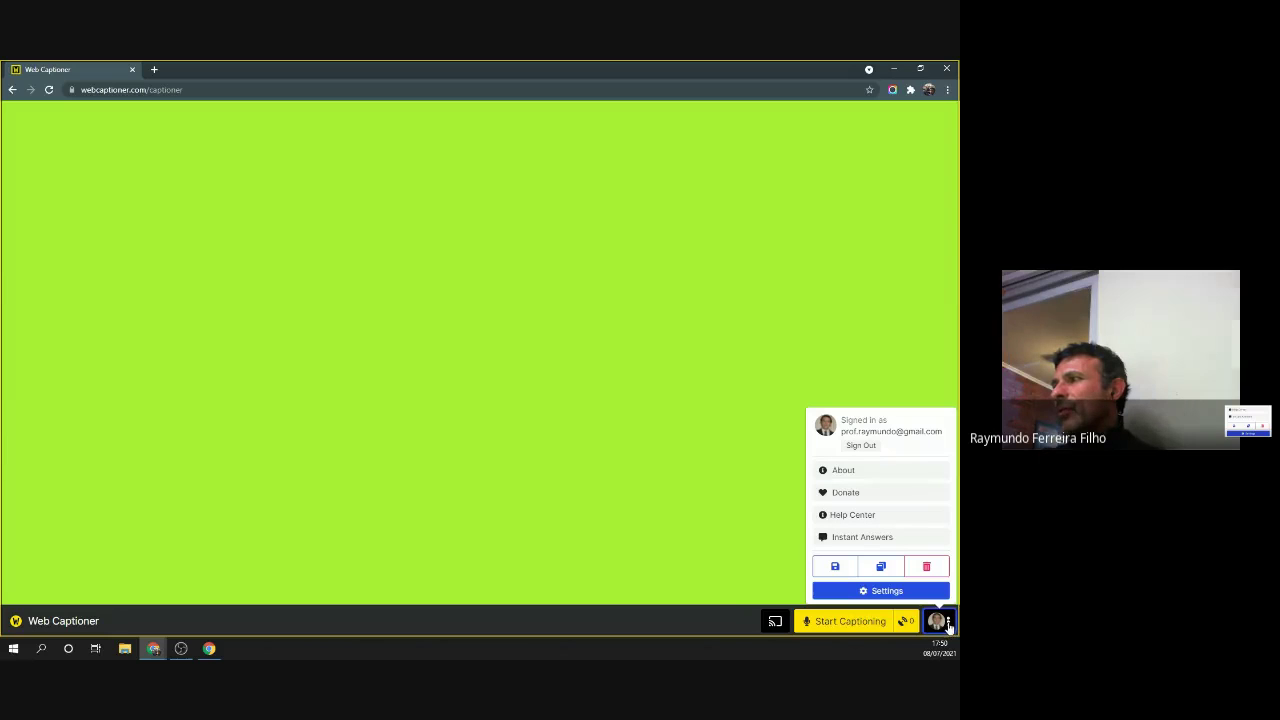
click(890, 592)
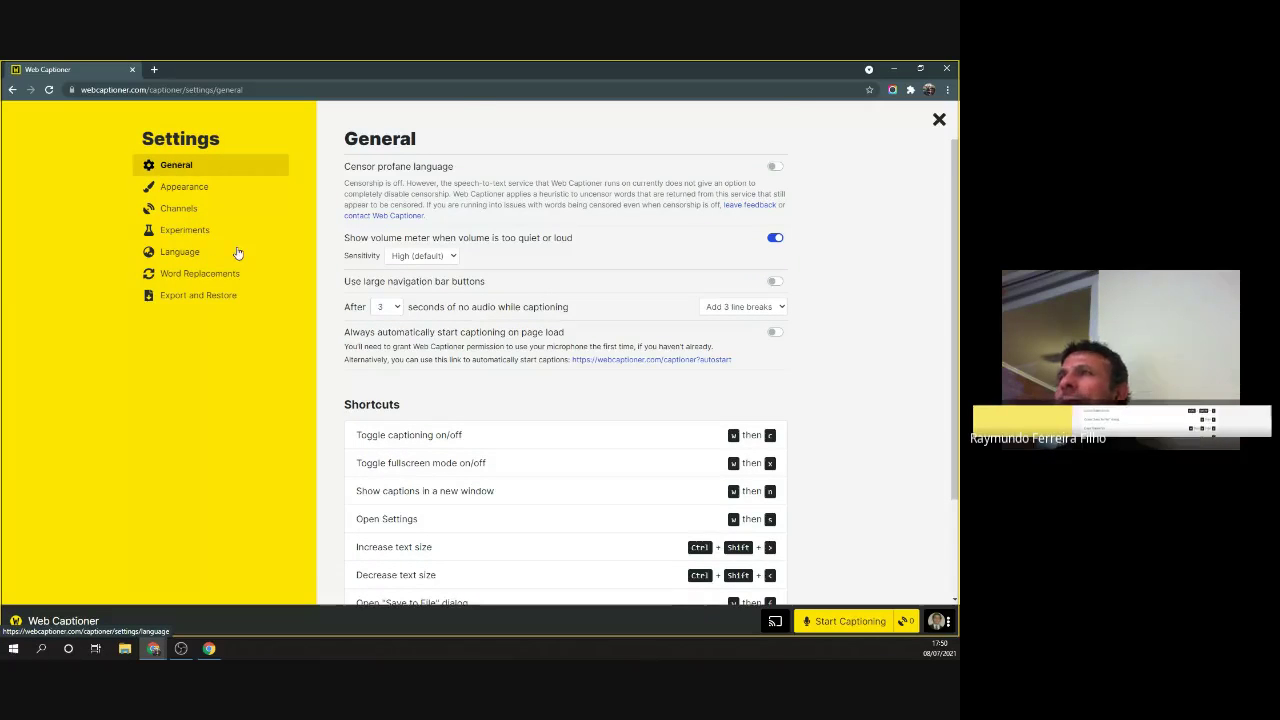
scroll(237, 253, down, 1)
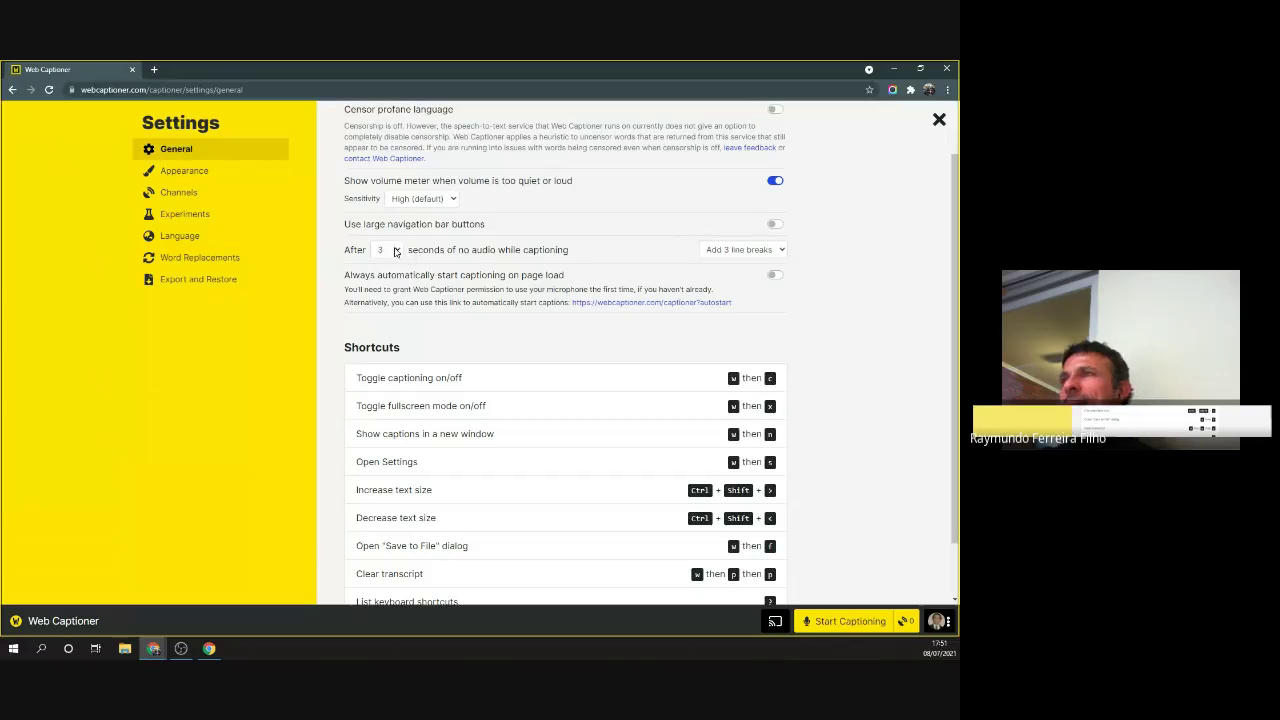
click(396, 251)
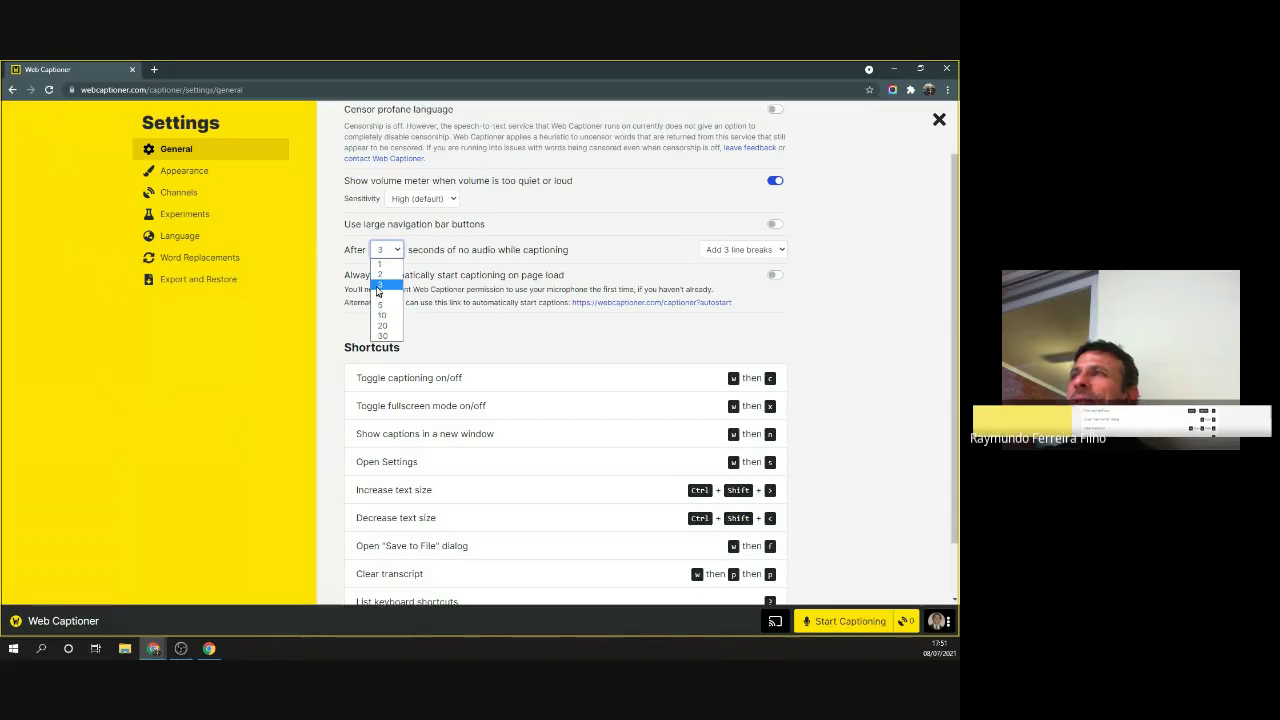
click(380, 286)
click(773, 252)
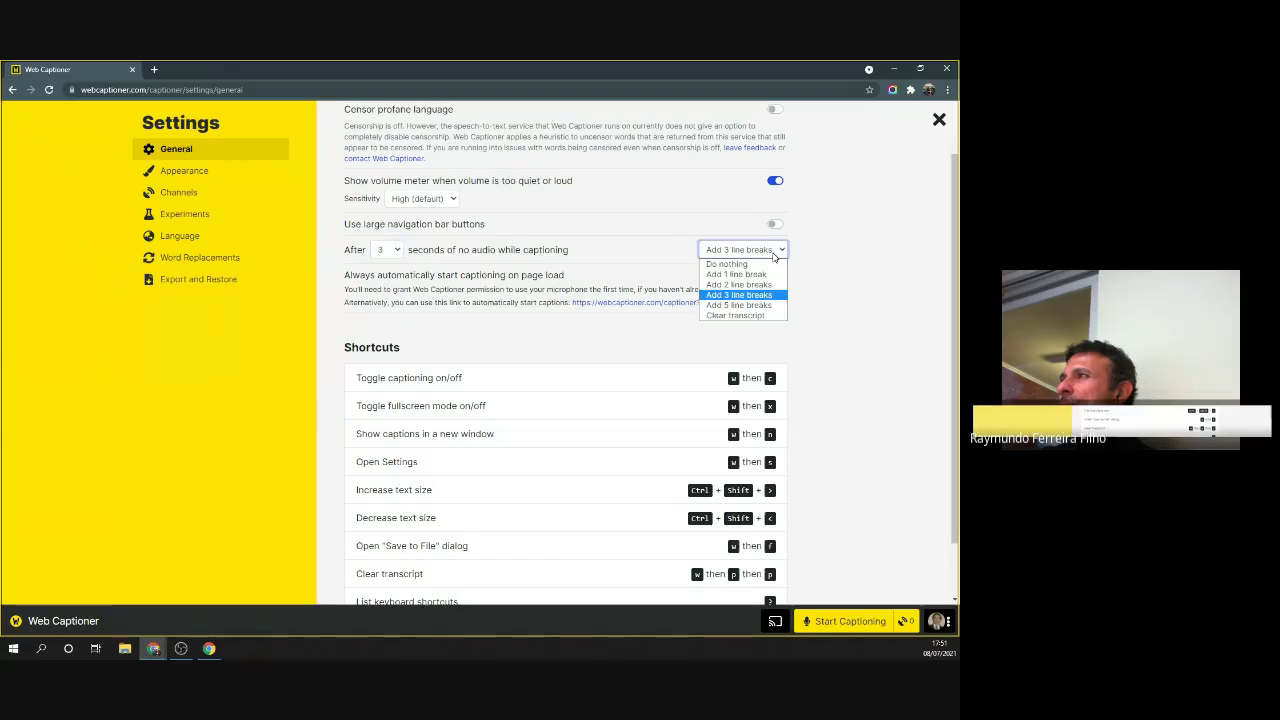
click(729, 295)
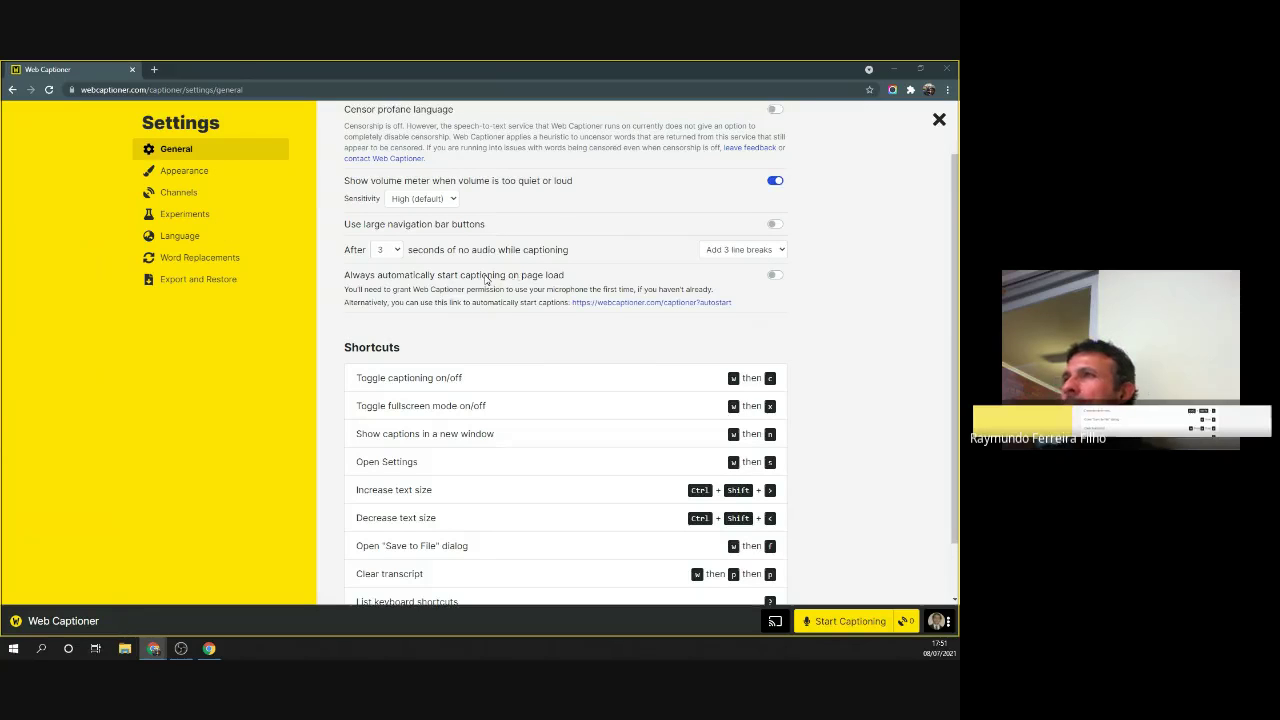
scroll(487, 280, down, 1)
scroll(489, 279, up, 2)
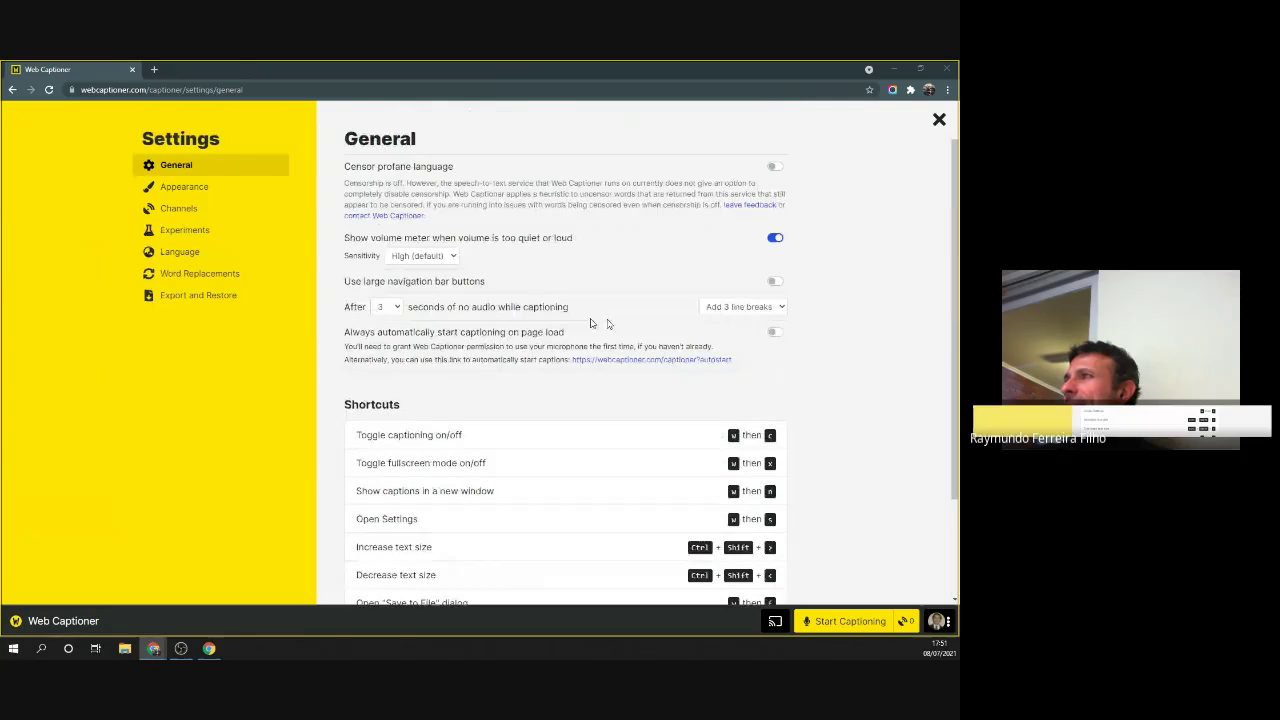
Open the Appearance settings and examine the text size, line height, letter spacing and capitalization options.
click(190, 171)
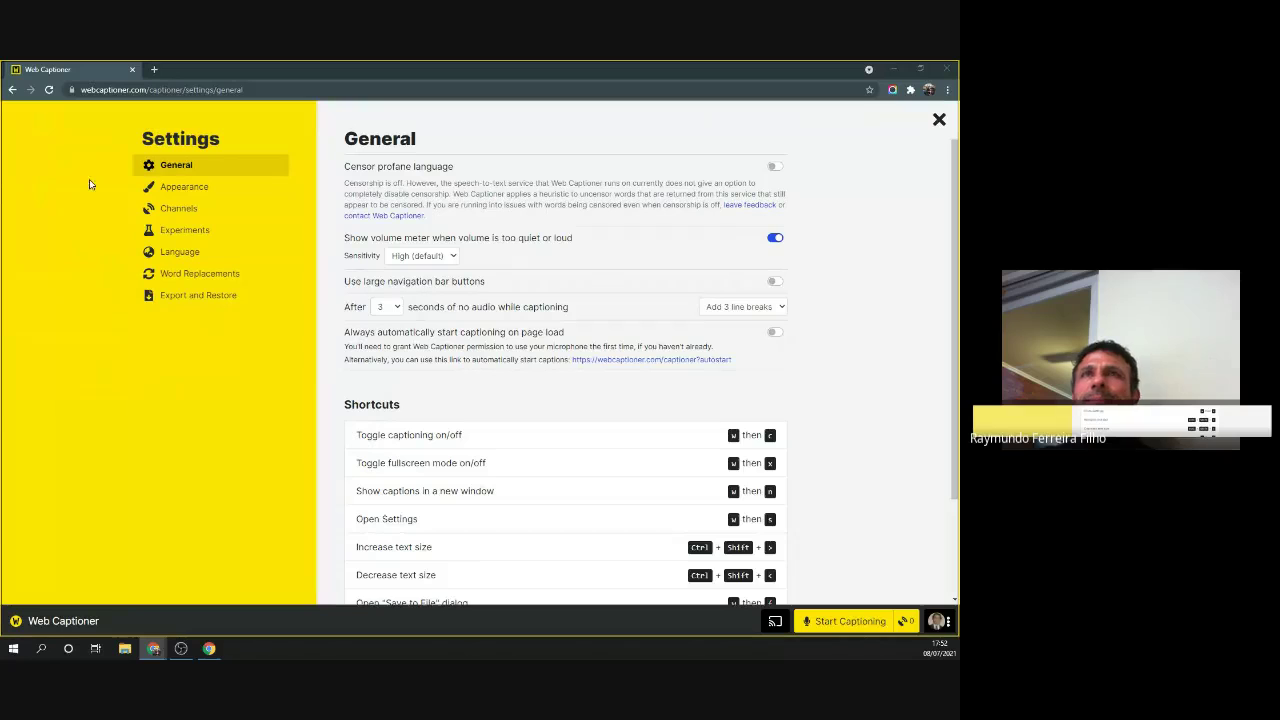
click(193, 190)
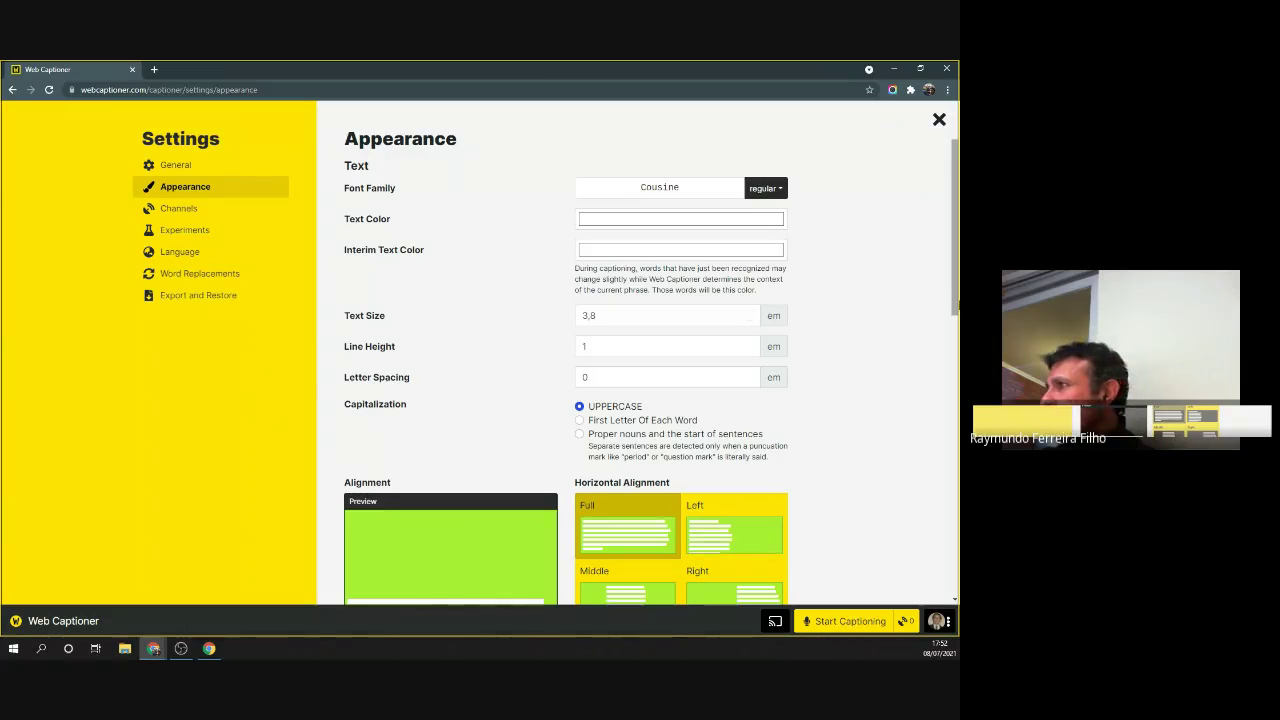
drag(955, 305, 955, 305)
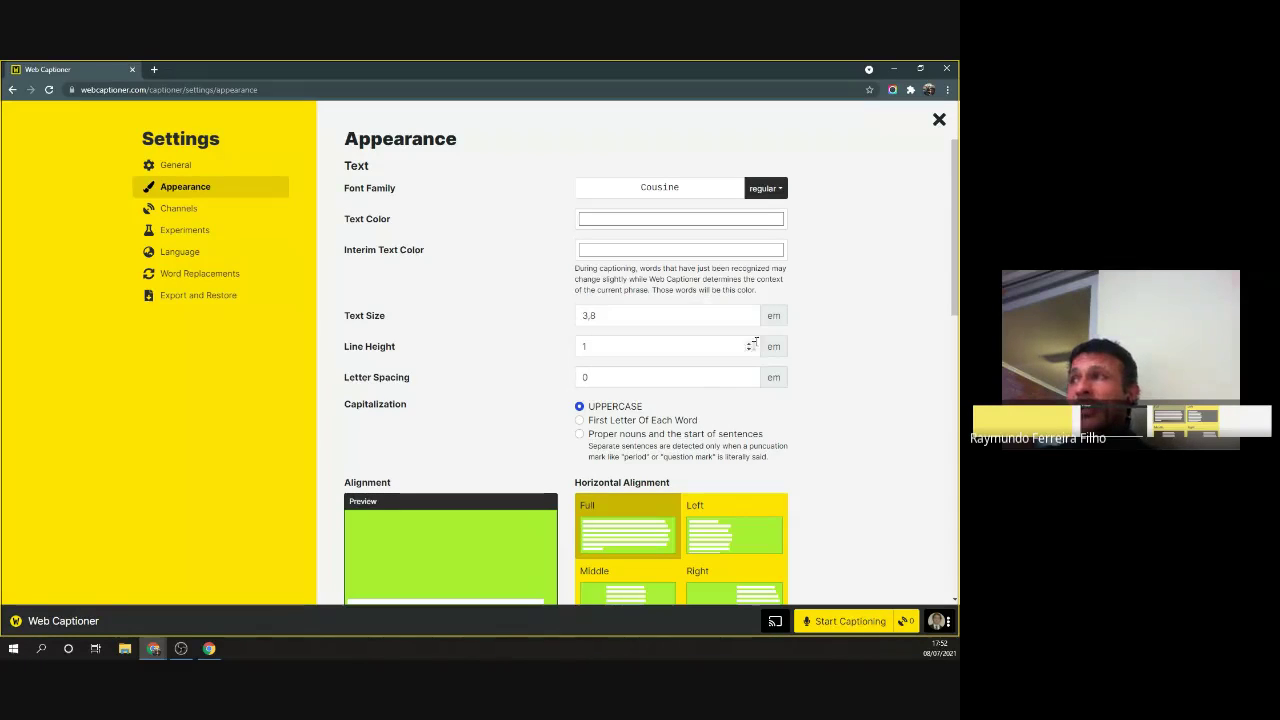
click(583, 315)
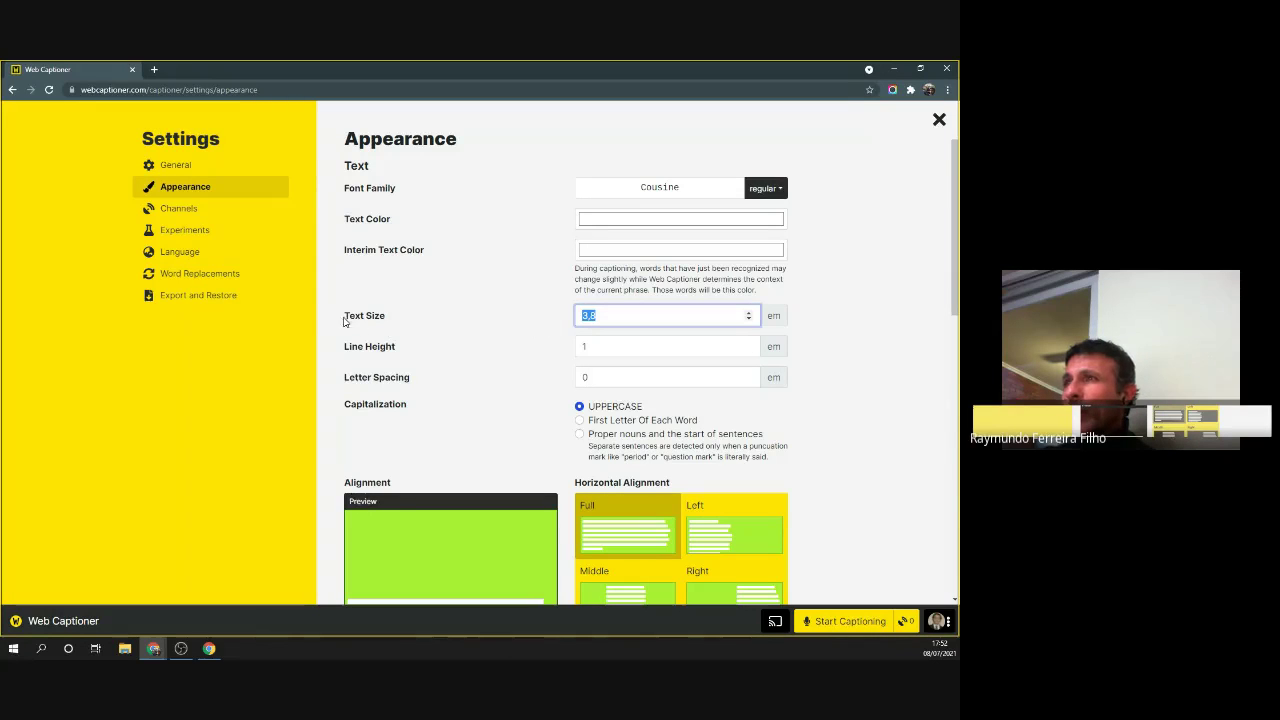
drag(345, 317, 391, 318)
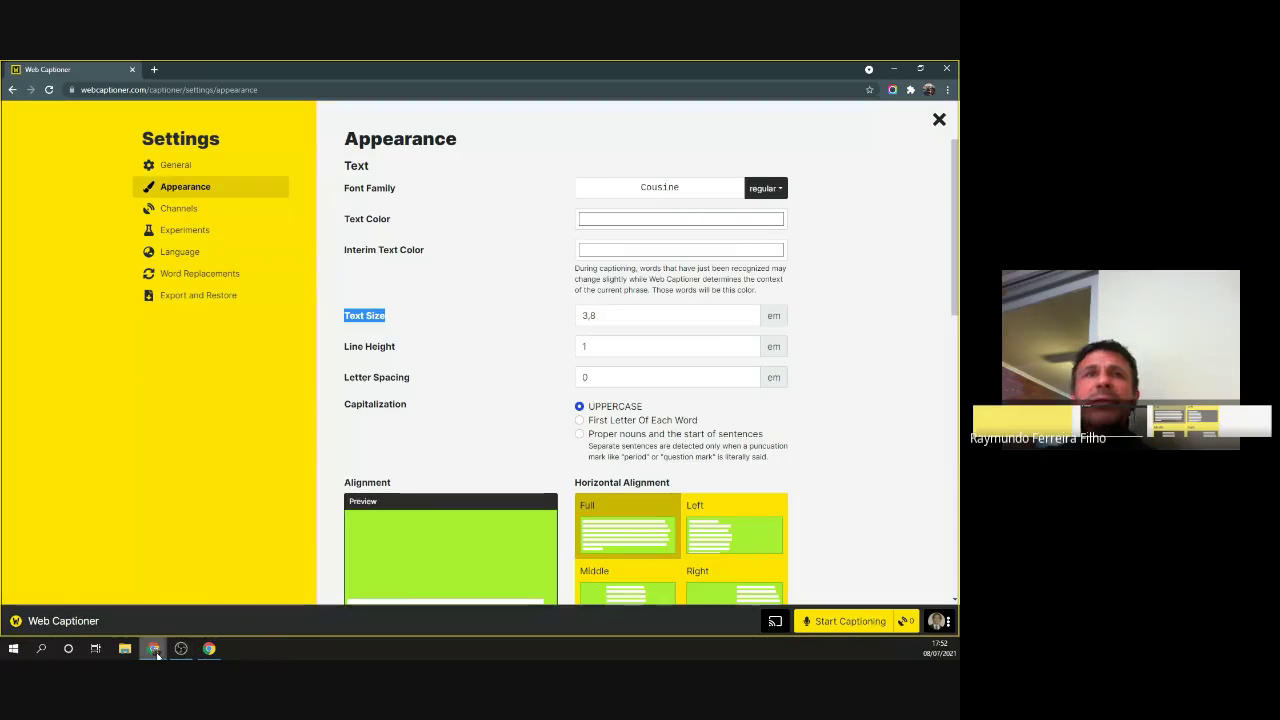
mouse_move(151, 653)
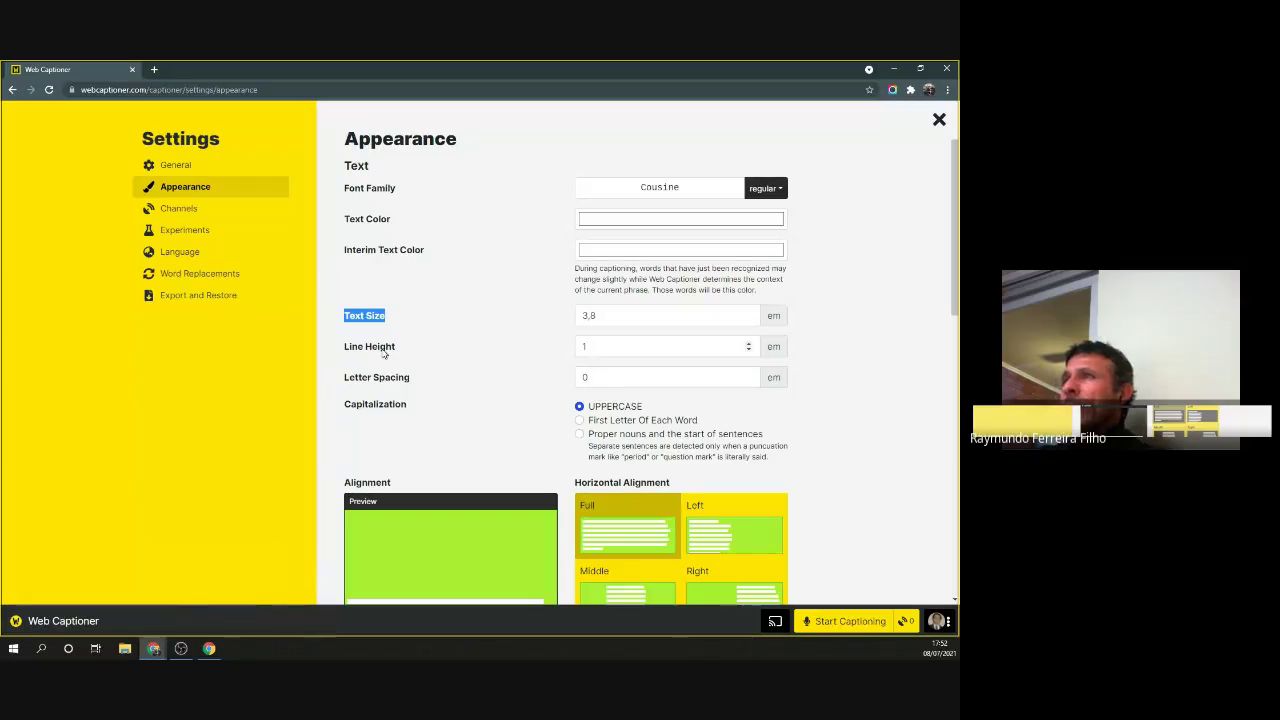
click(606, 346)
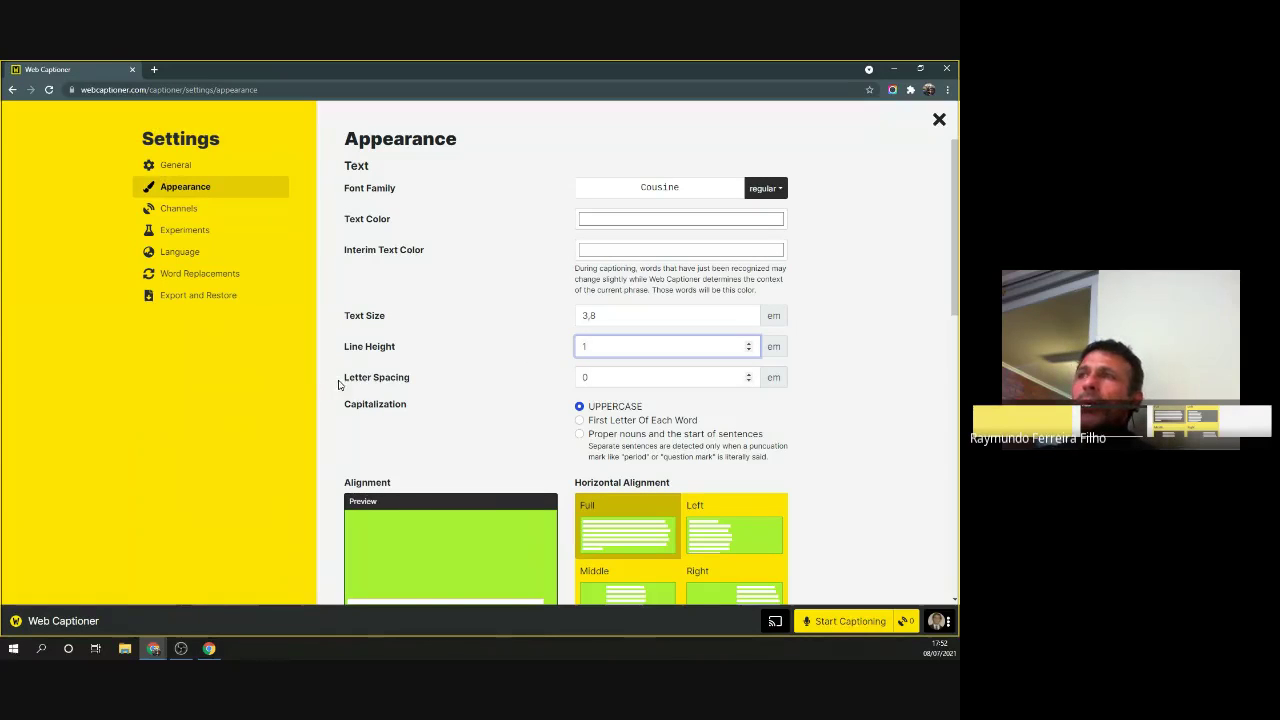
click(607, 377)
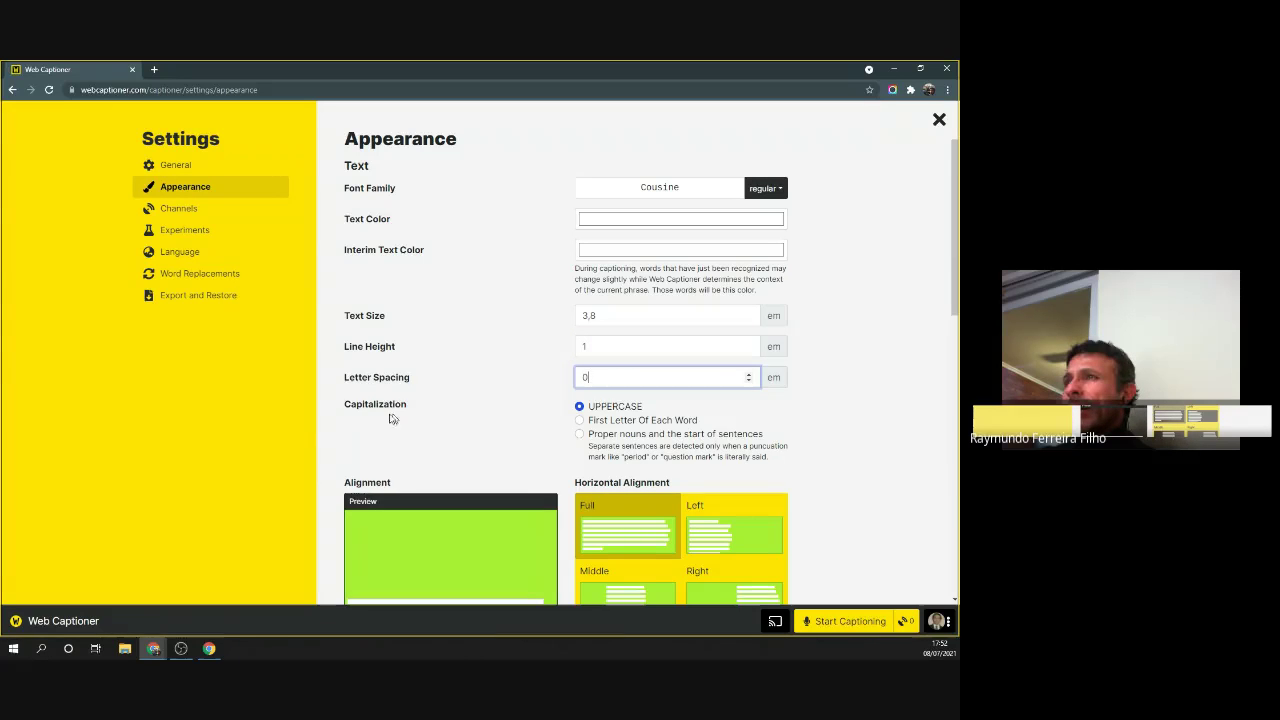
drag(347, 407, 417, 406)
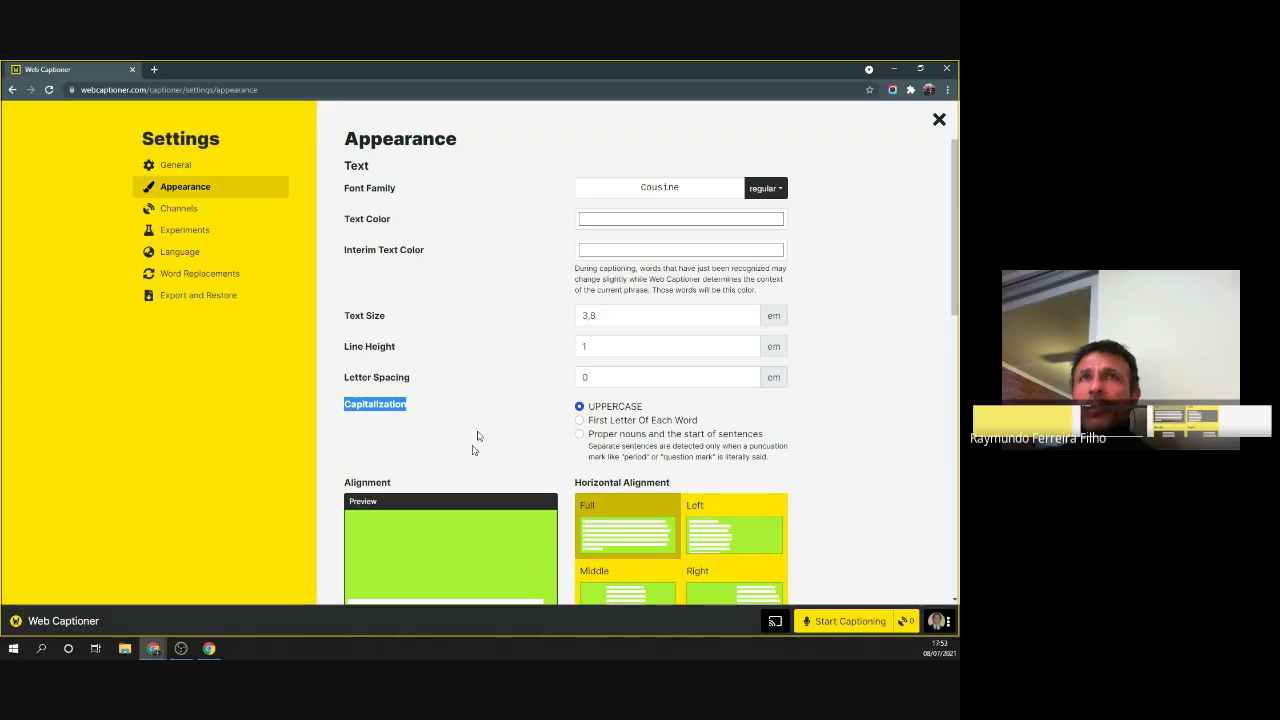
Review the horizontal and vertical caption alignment options and the padding setting in the Appearance settings.
scroll(479, 433, down, 1)
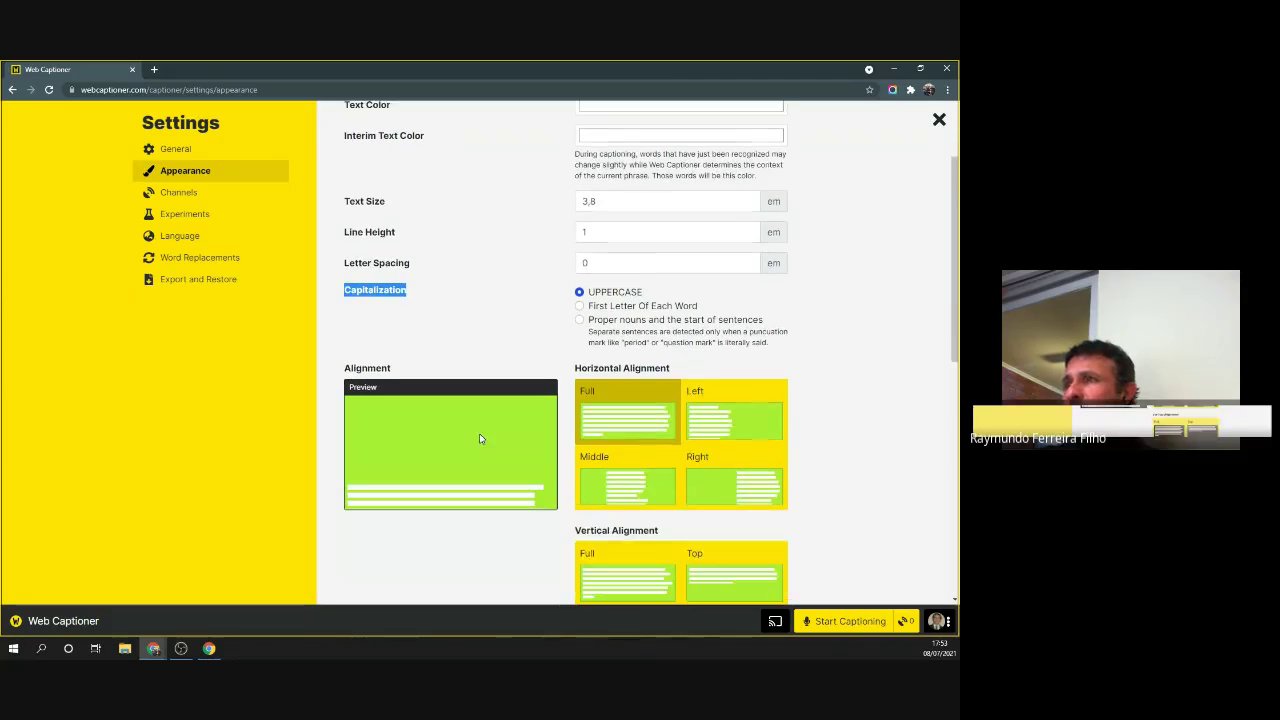
scroll(479, 432, down, 1)
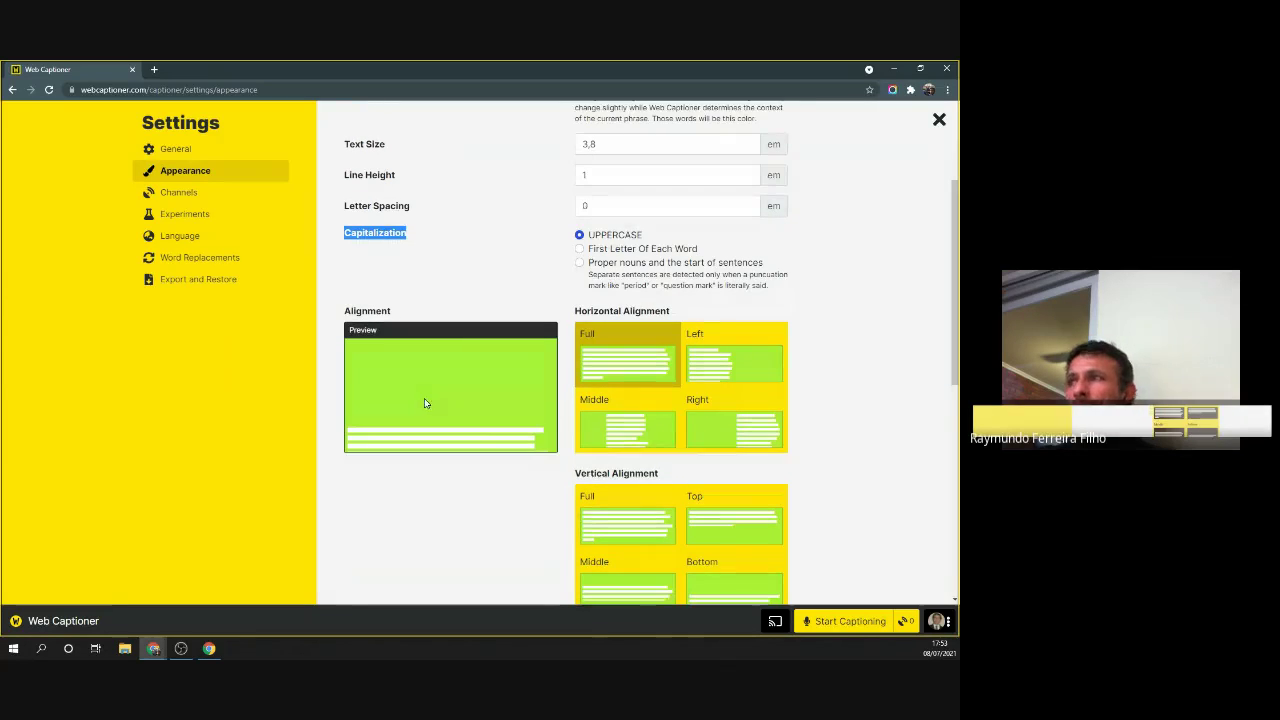
scroll(433, 395, down, 1)
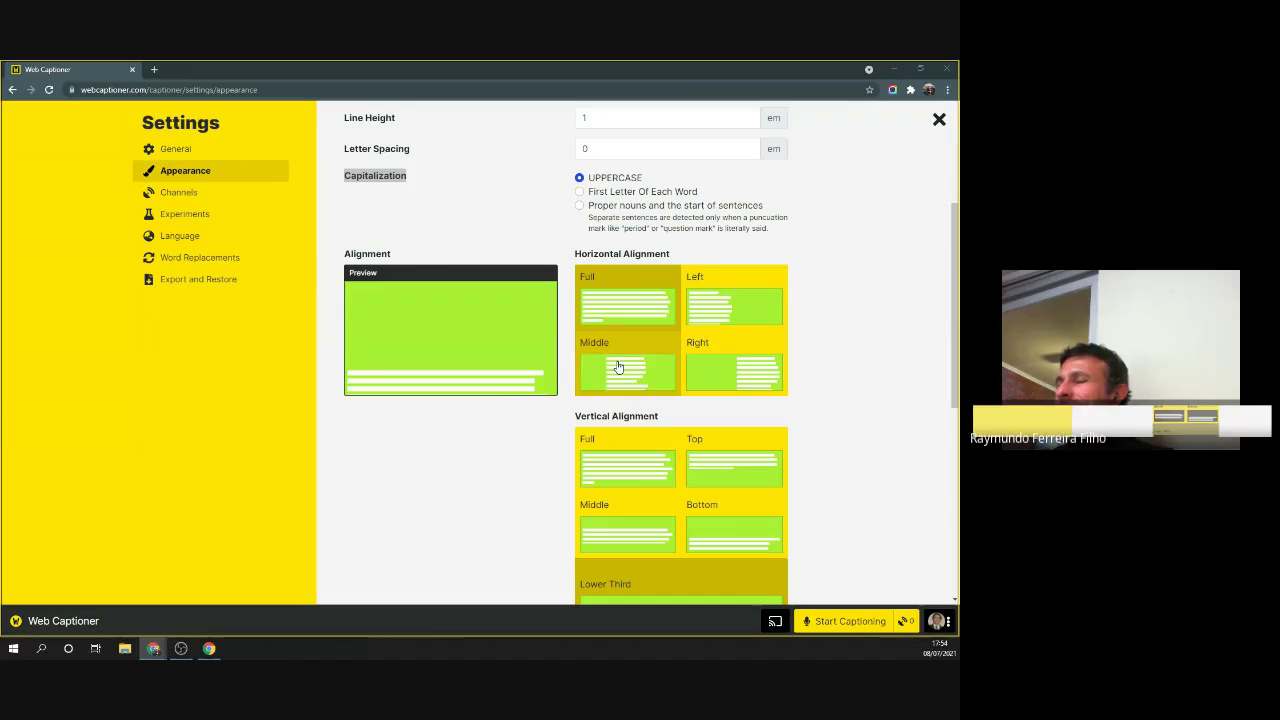
scroll(500, 426, down, 1)
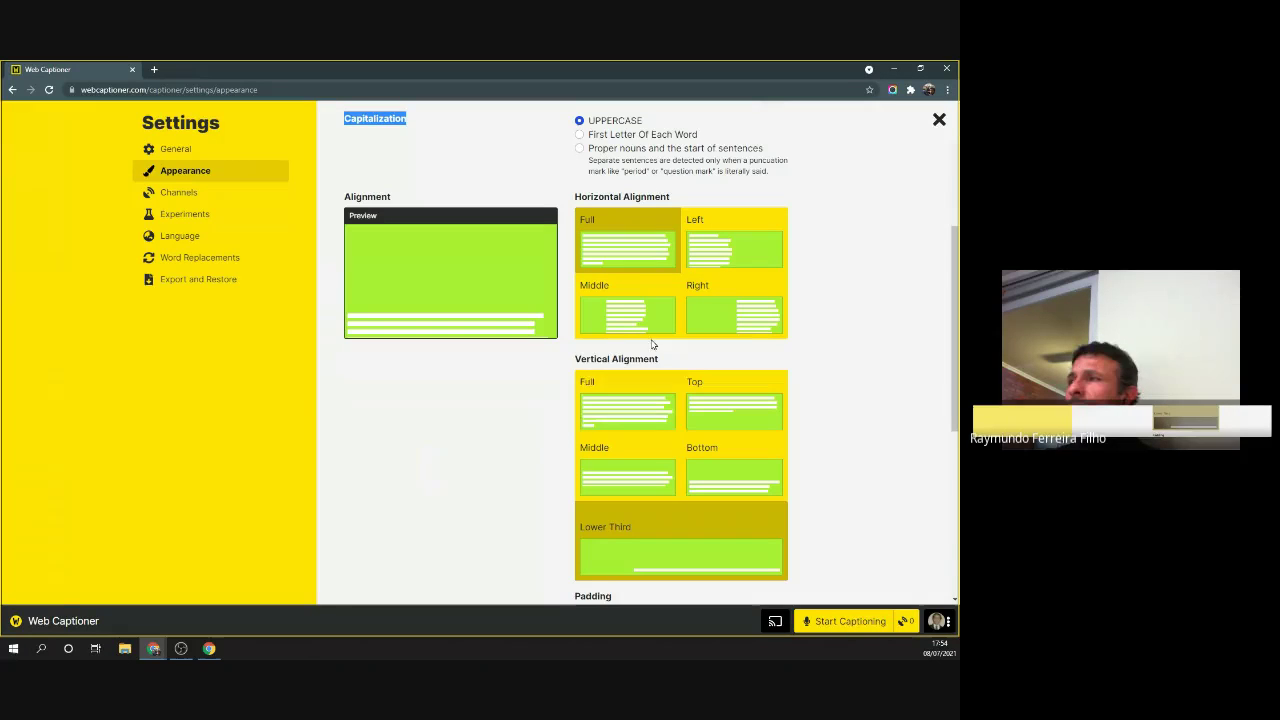
scroll(561, 389, down, 1)
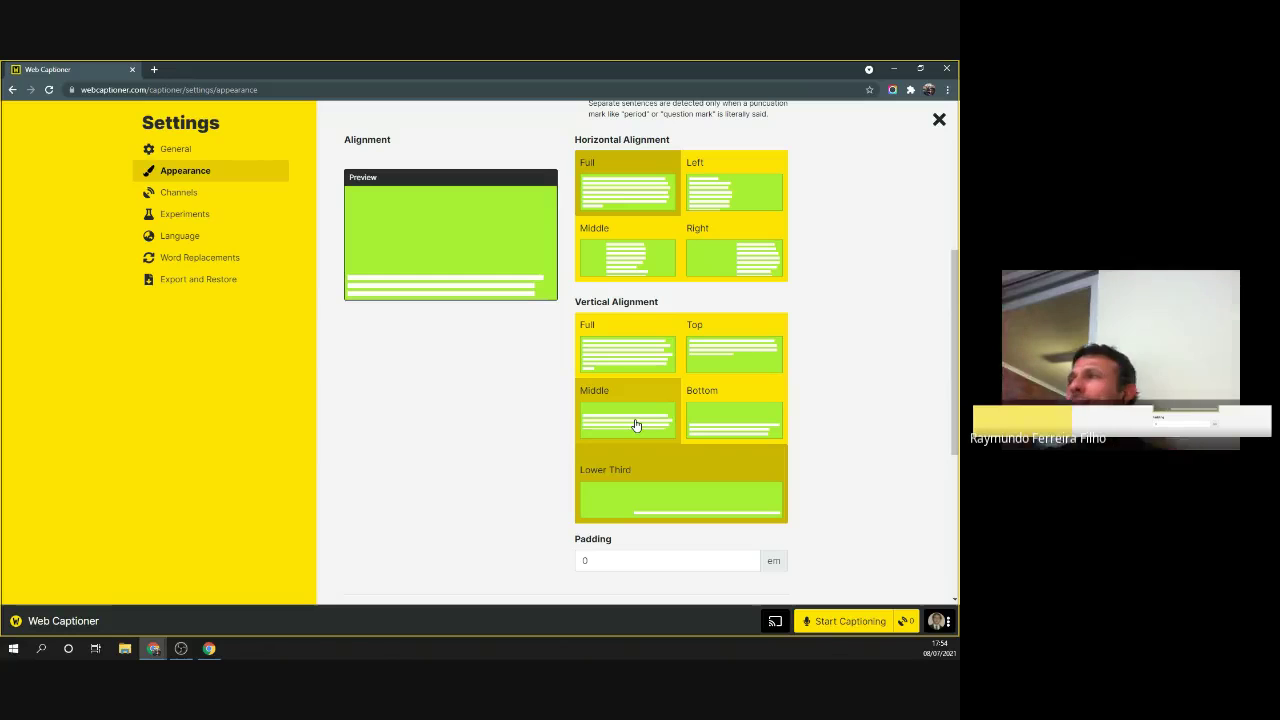
click(670, 358)
click(690, 352)
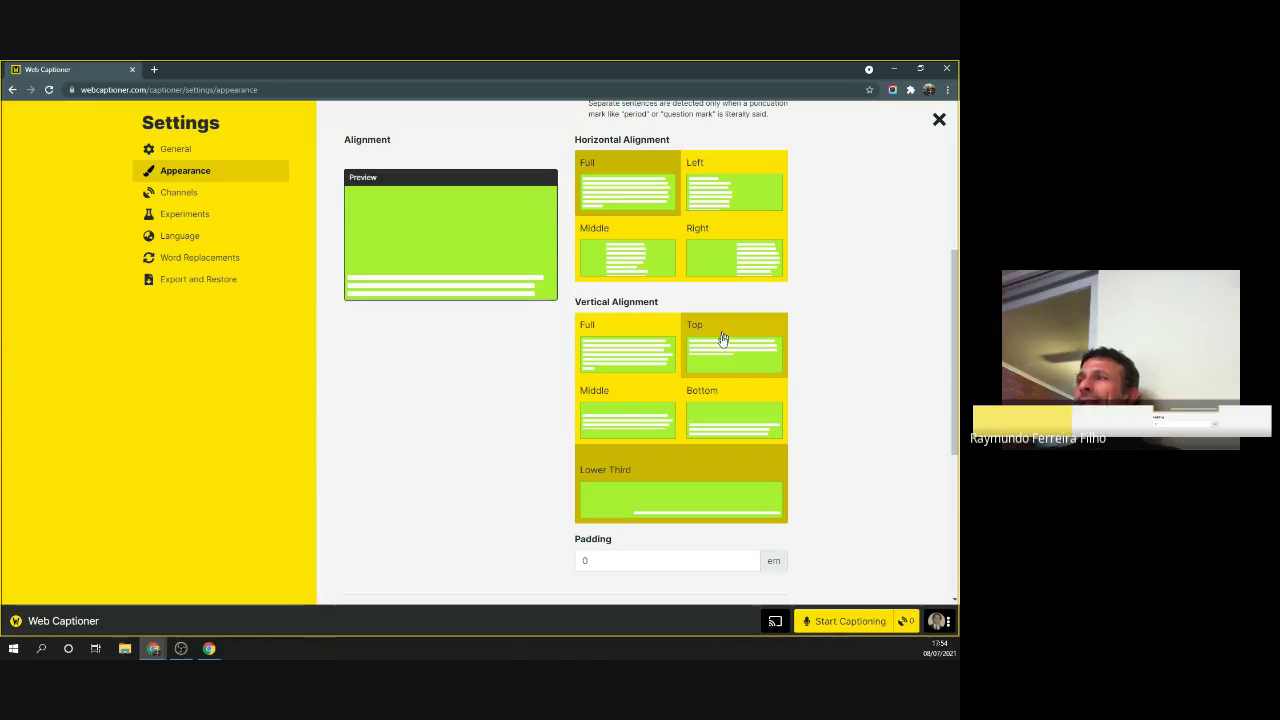
click(592, 432)
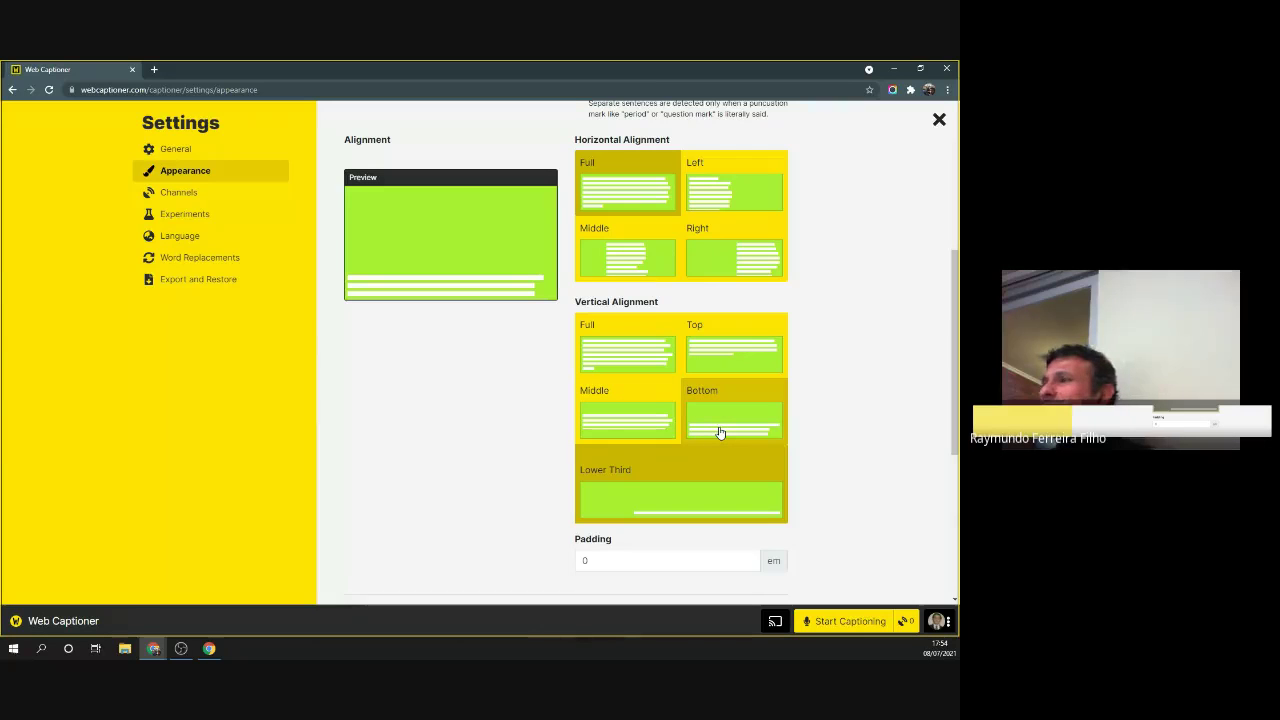
scroll(605, 479, down, 2)
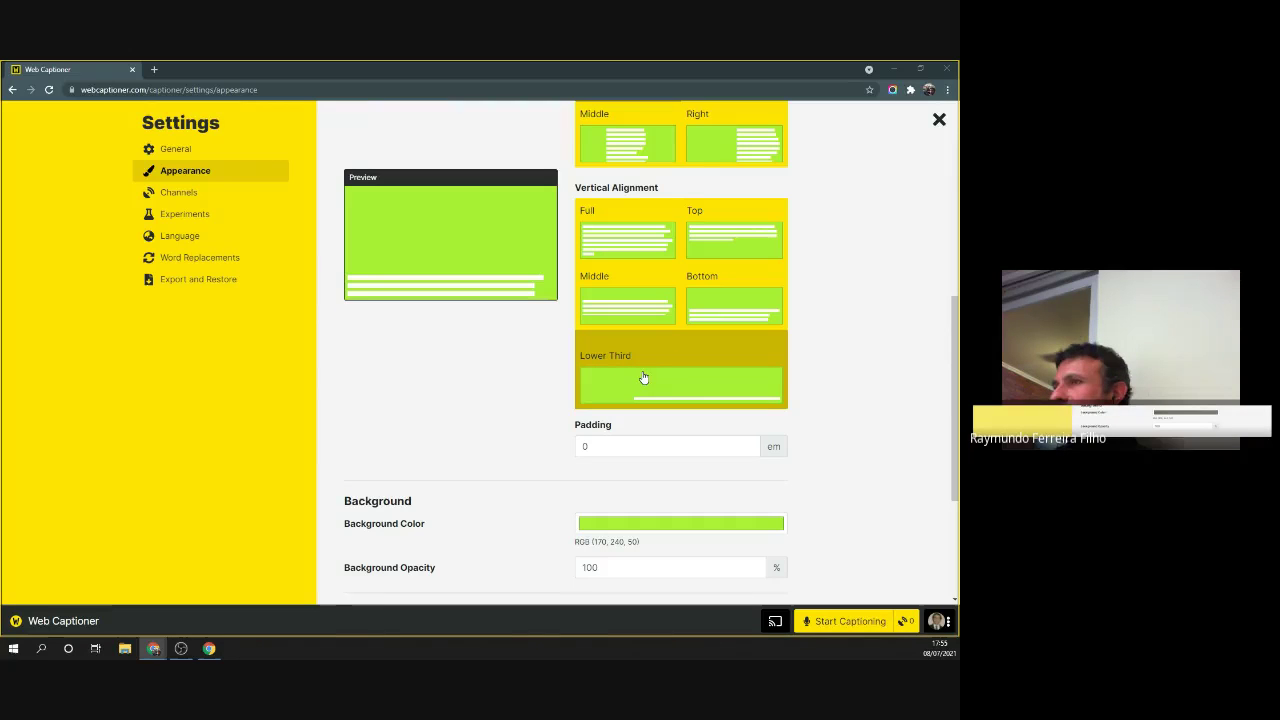
scroll(489, 394, down, 1)
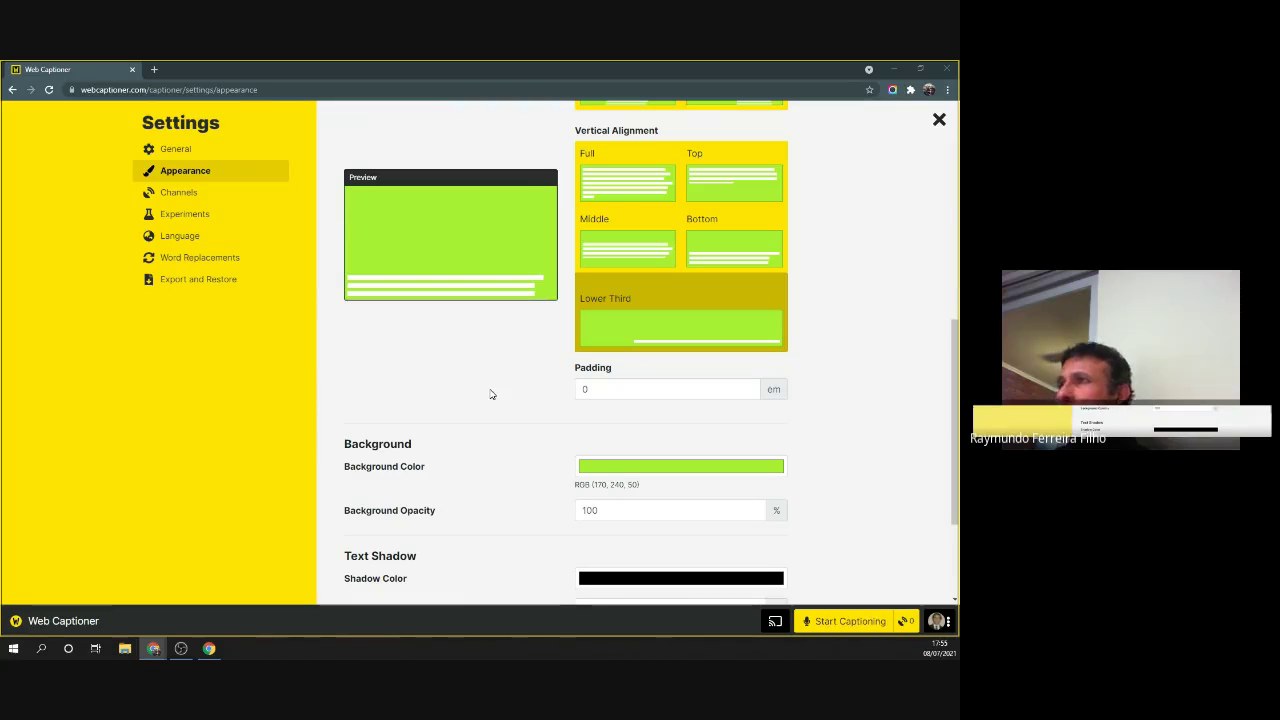
click(604, 394)
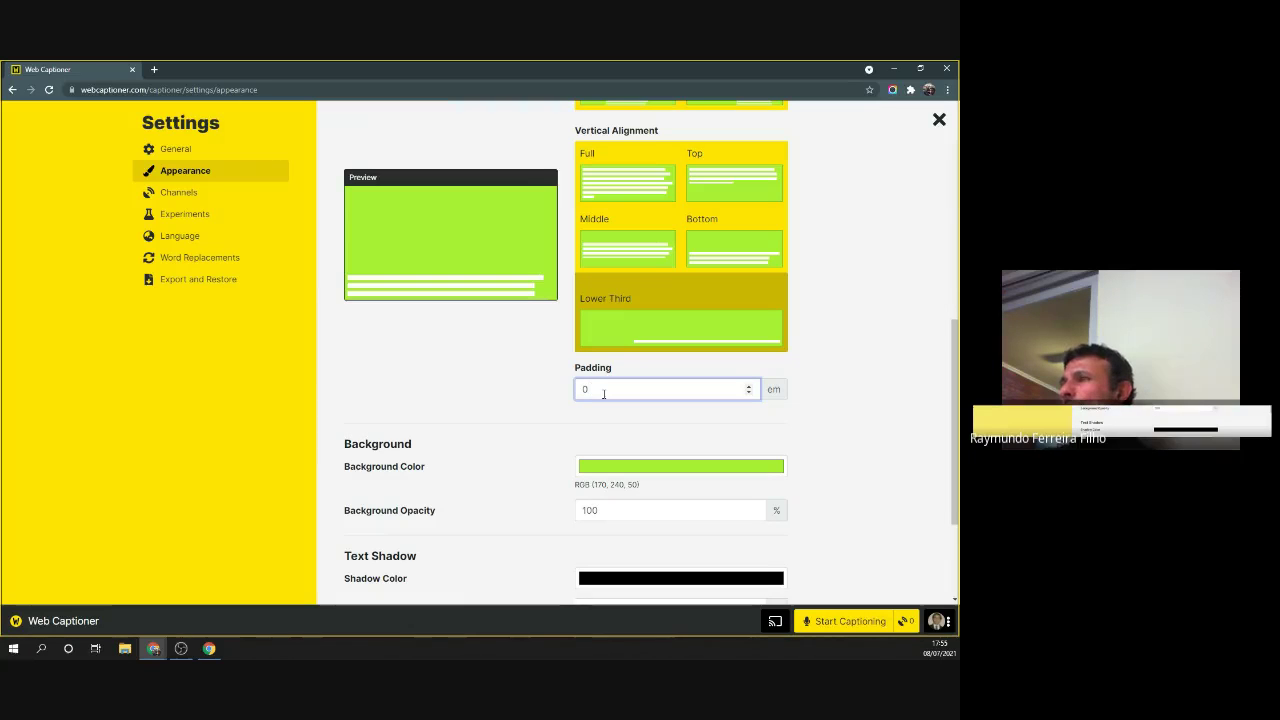
Inspect the caption background's RGB color values in the color picker, leaving the color as it is.
scroll(389, 412, down, 2)
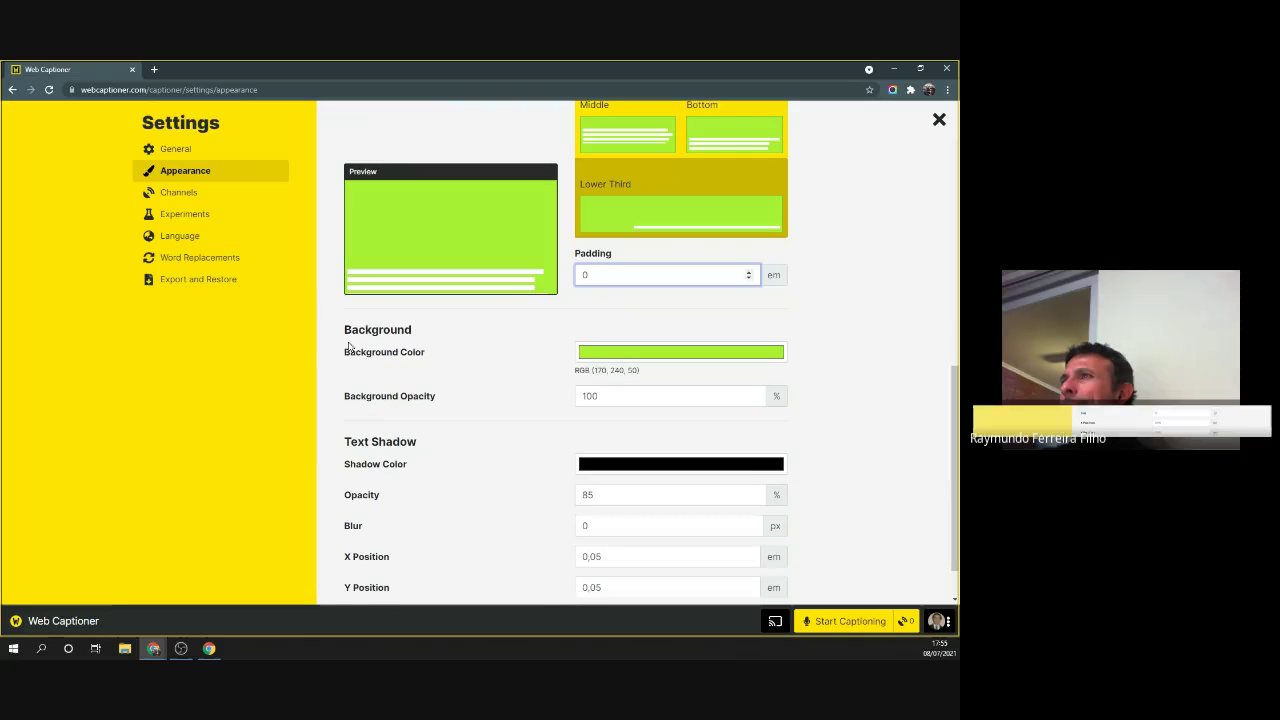
click(614, 355)
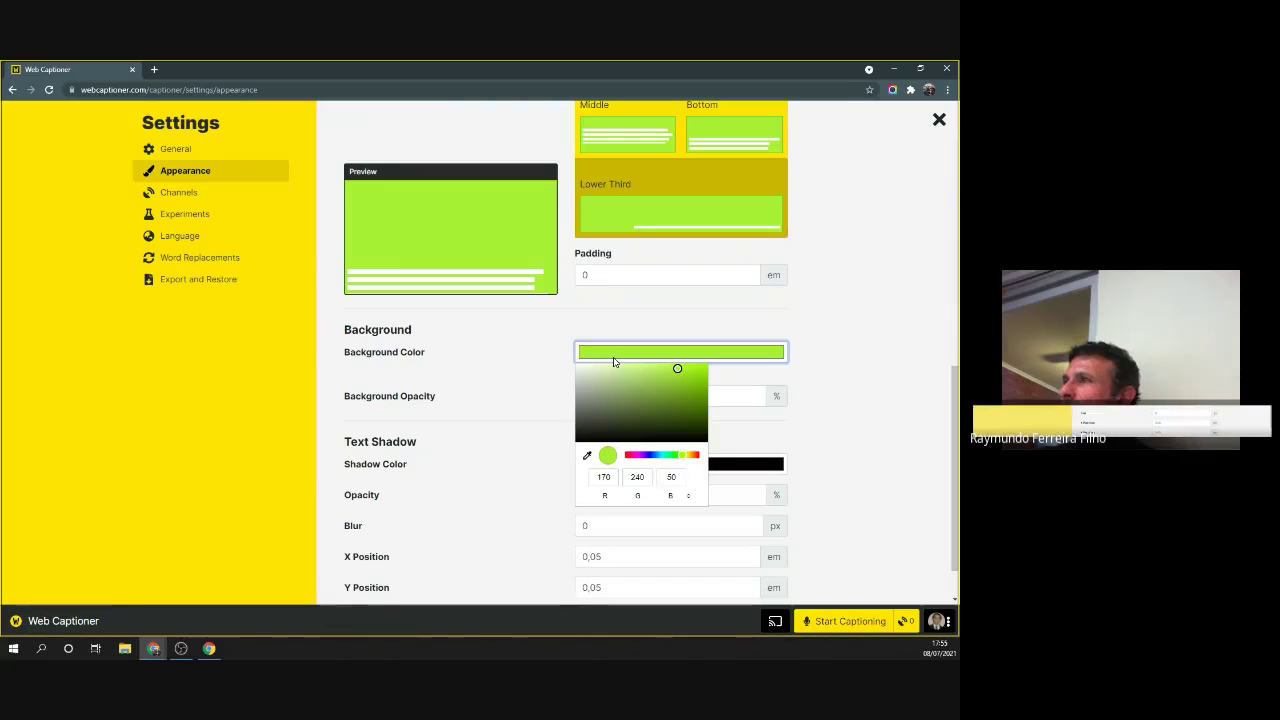
click(521, 370)
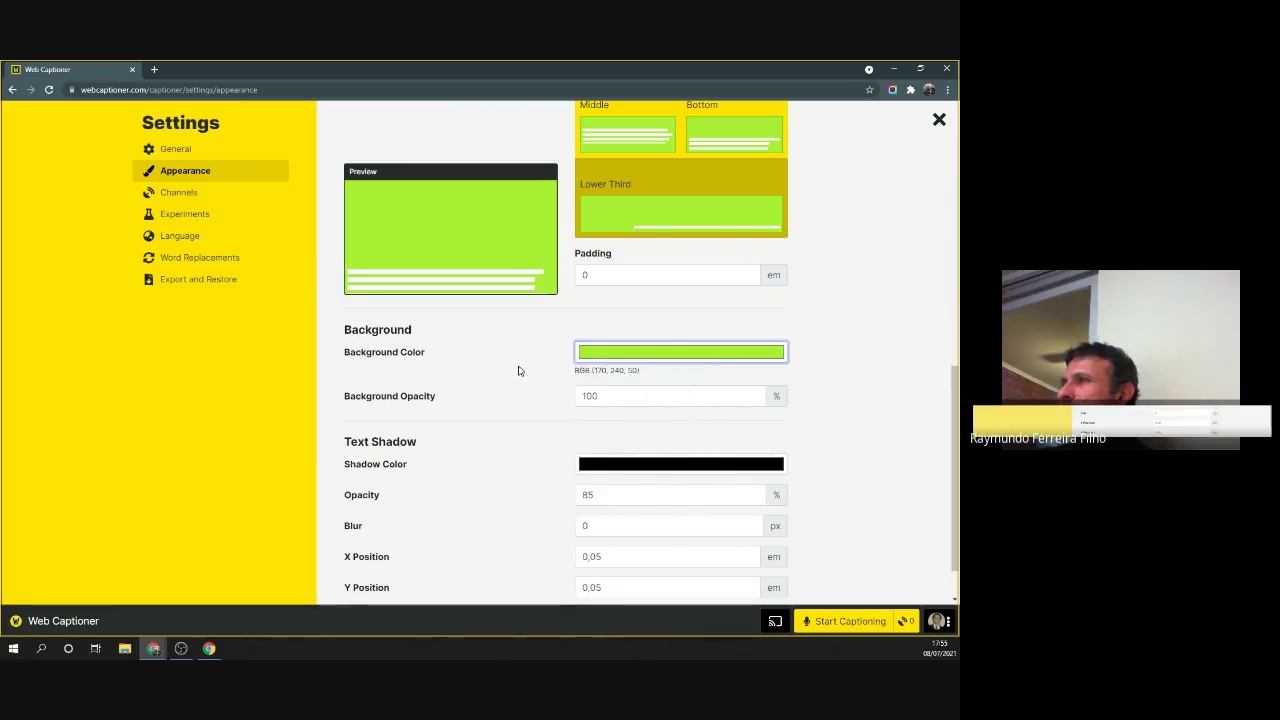
click(610, 357)
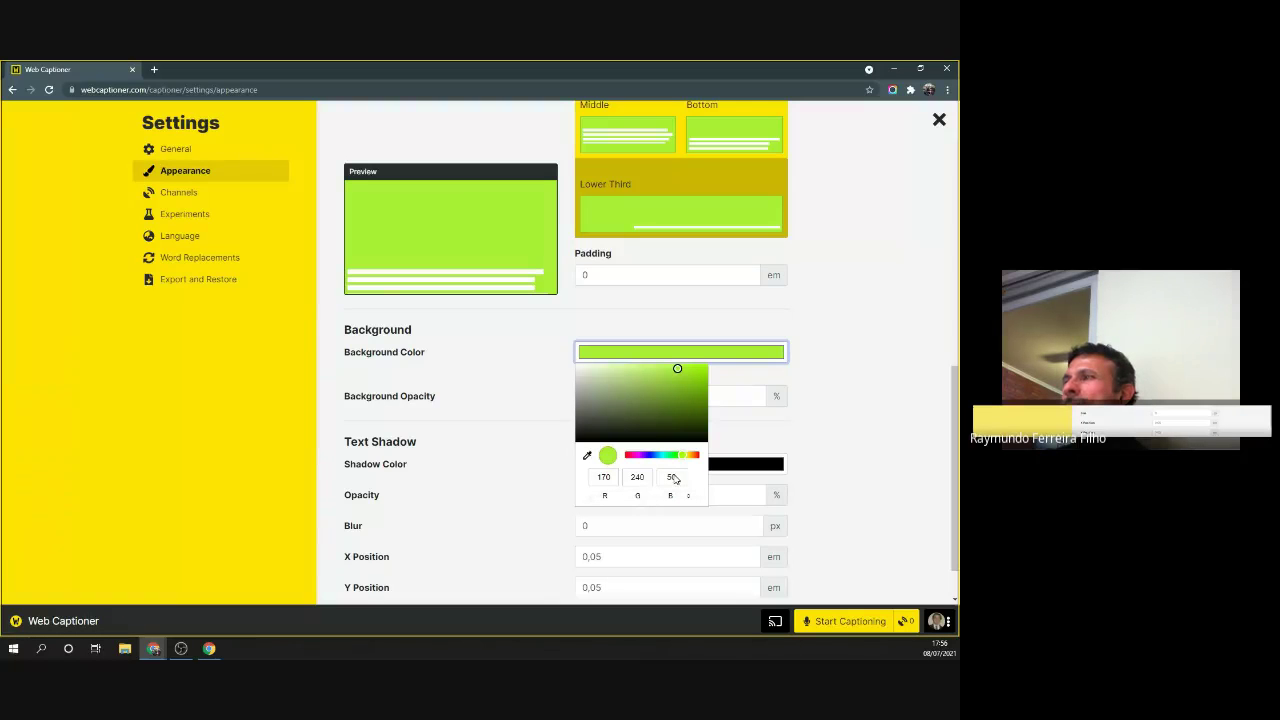
click(872, 450)
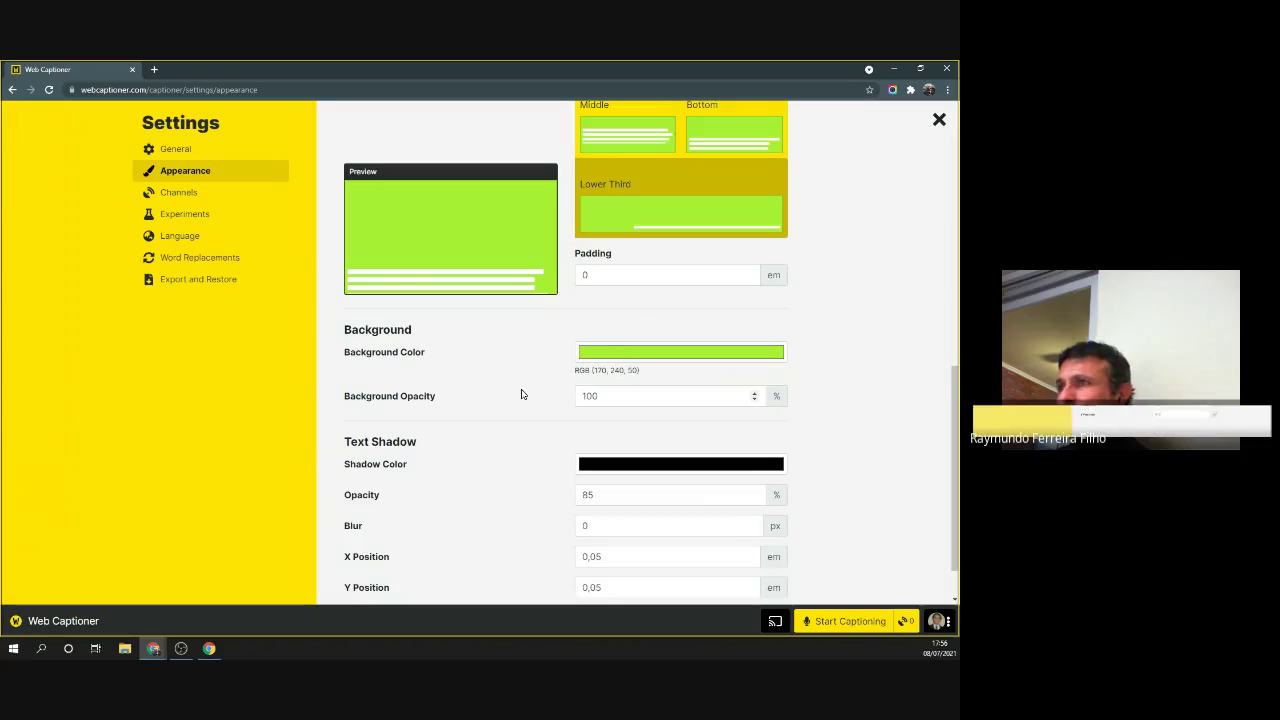
Examine the background opacity and the text shadow settings, including the shadow's opacity and blur.
scroll(521, 394, down, 1)
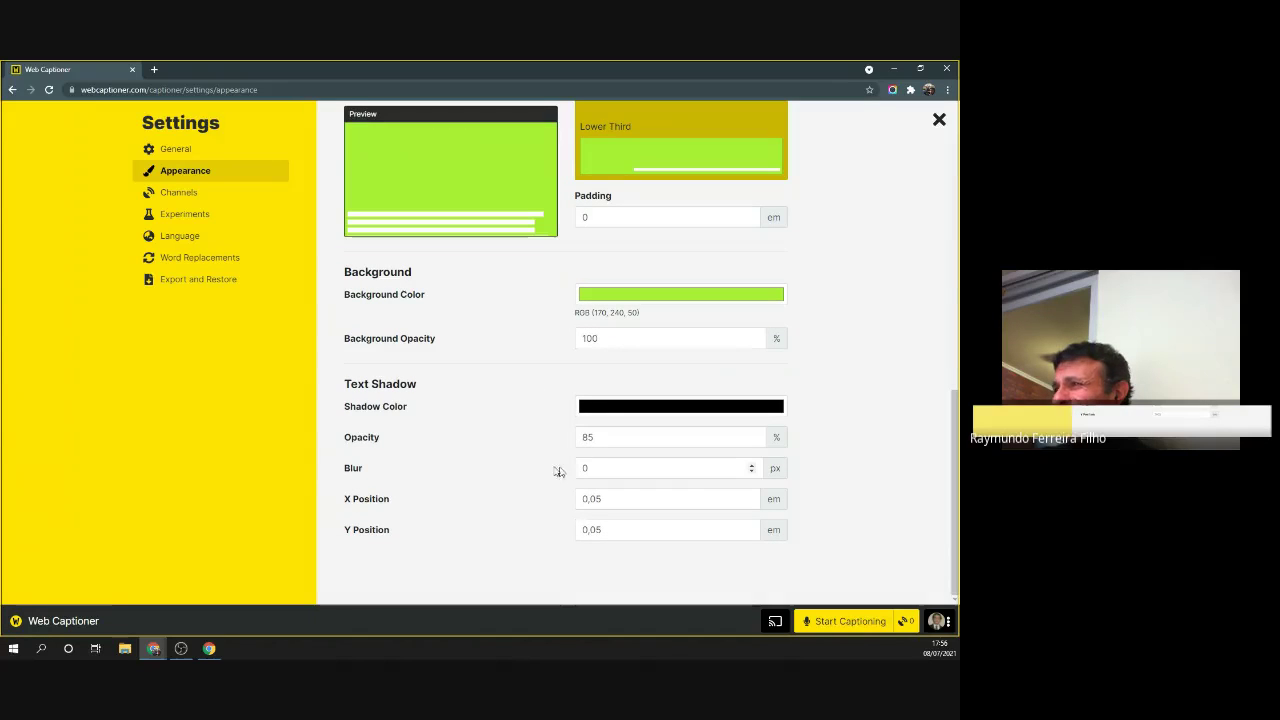
drag(342, 386, 444, 389)
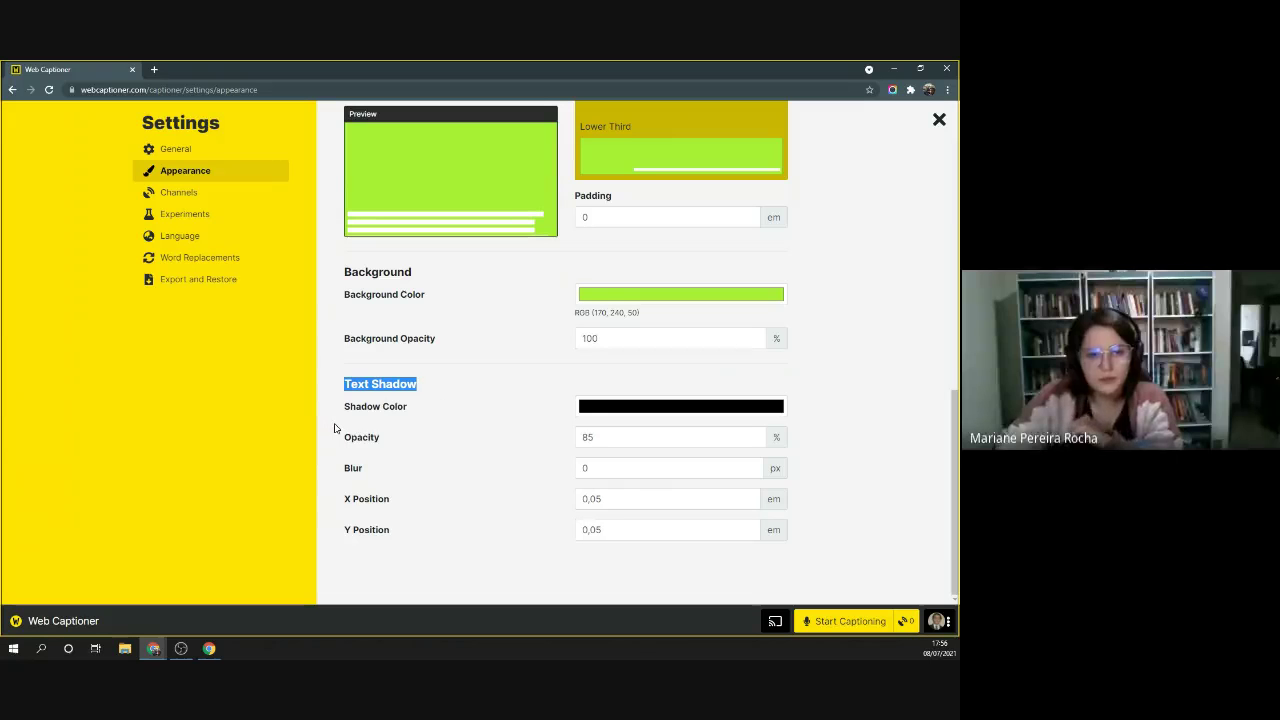
scroll(477, 434, up, 2)
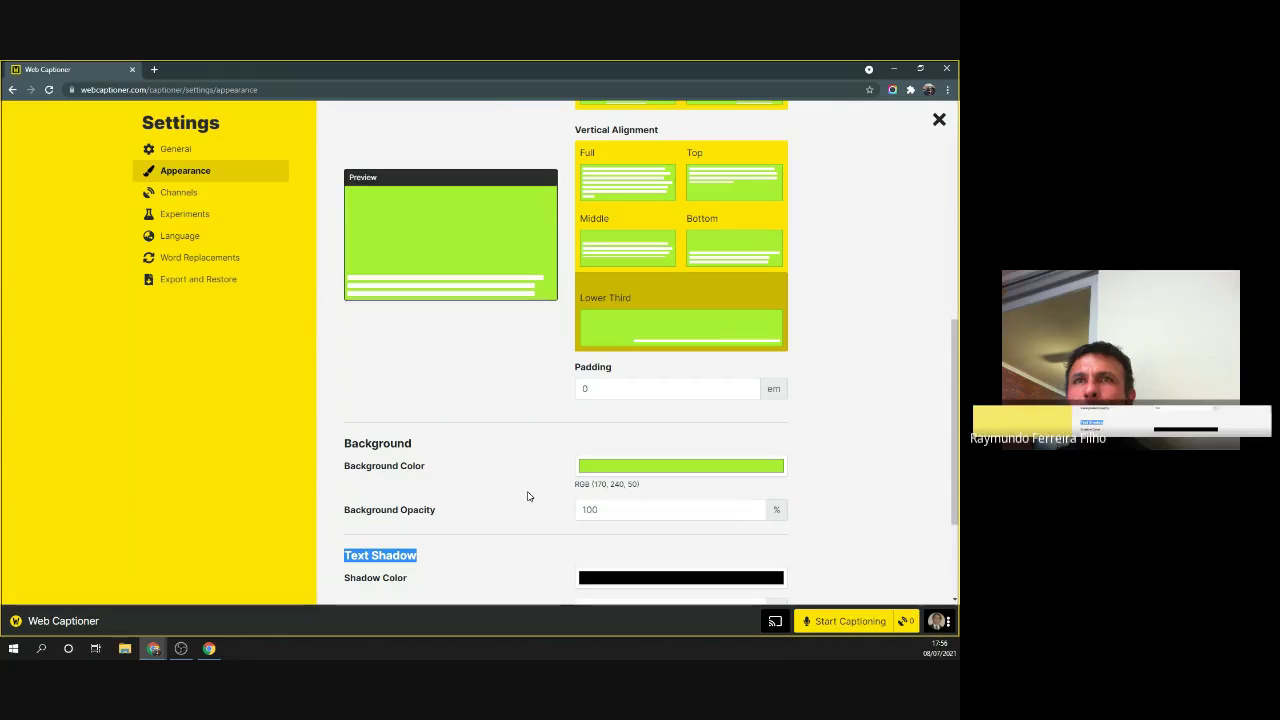
scroll(528, 496, down, 2)
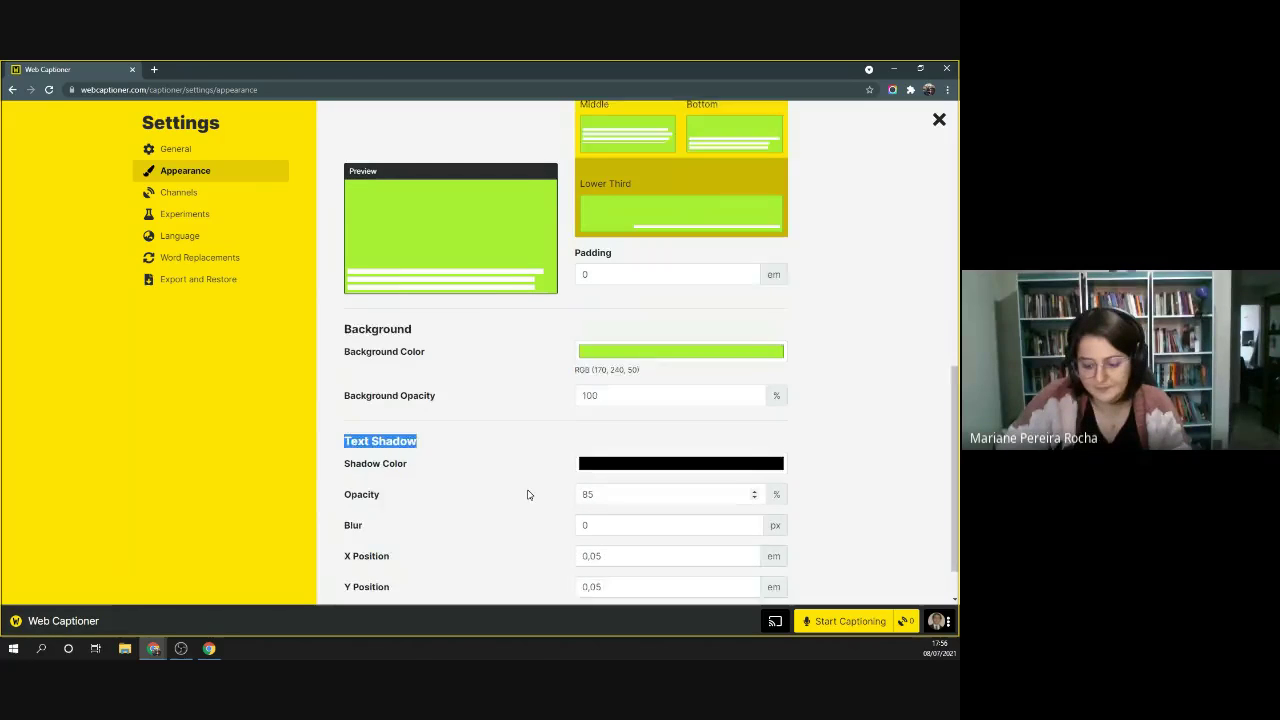
scroll(528, 494, down, 1)
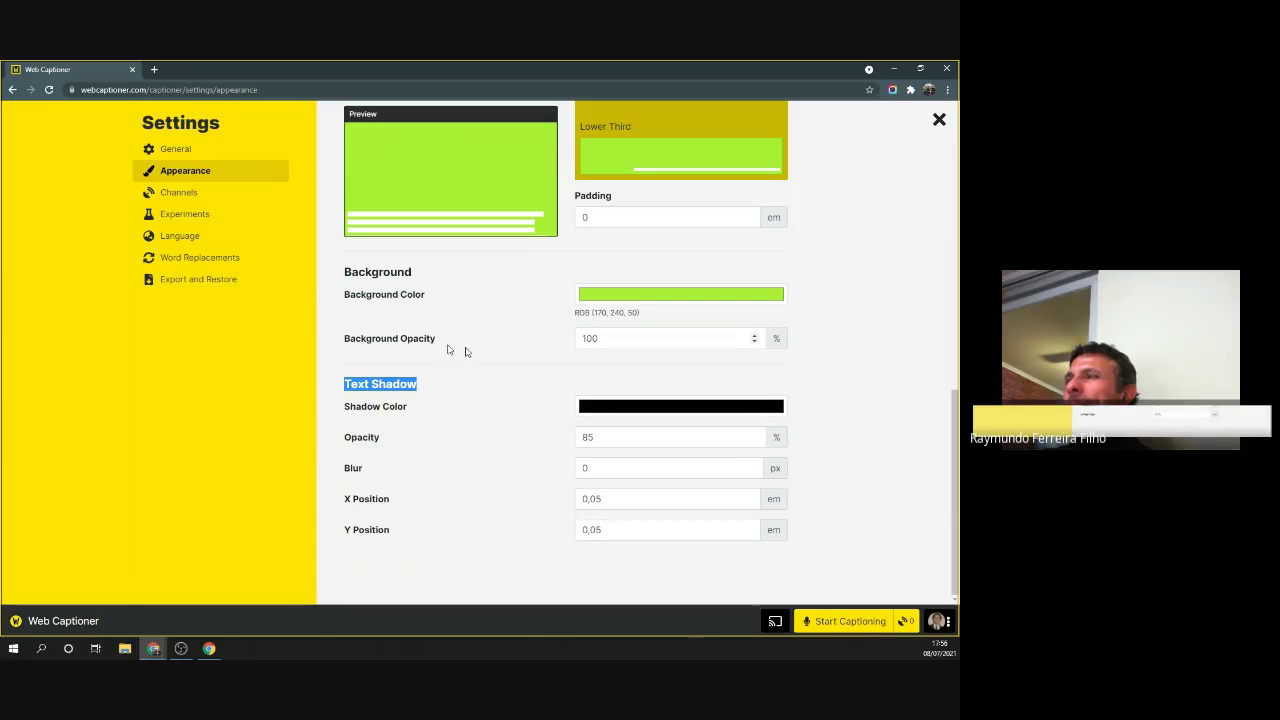
drag(578, 338, 615, 338)
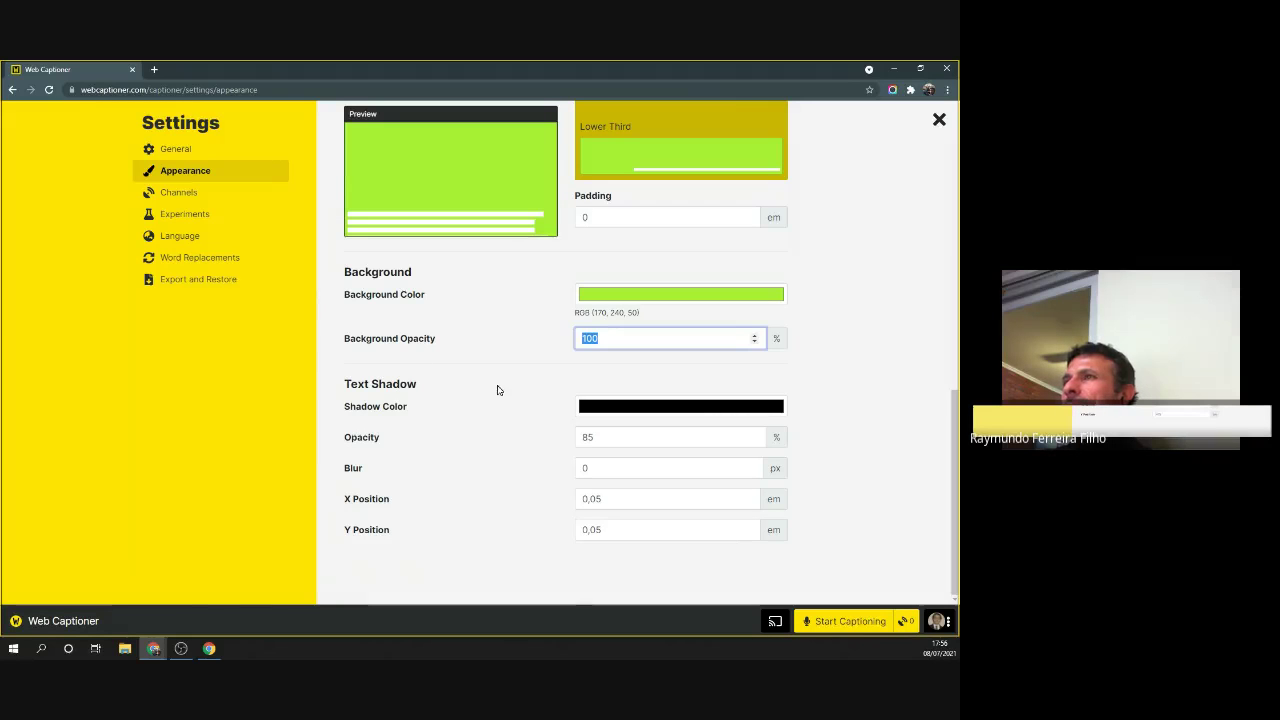
drag(345, 386, 434, 389)
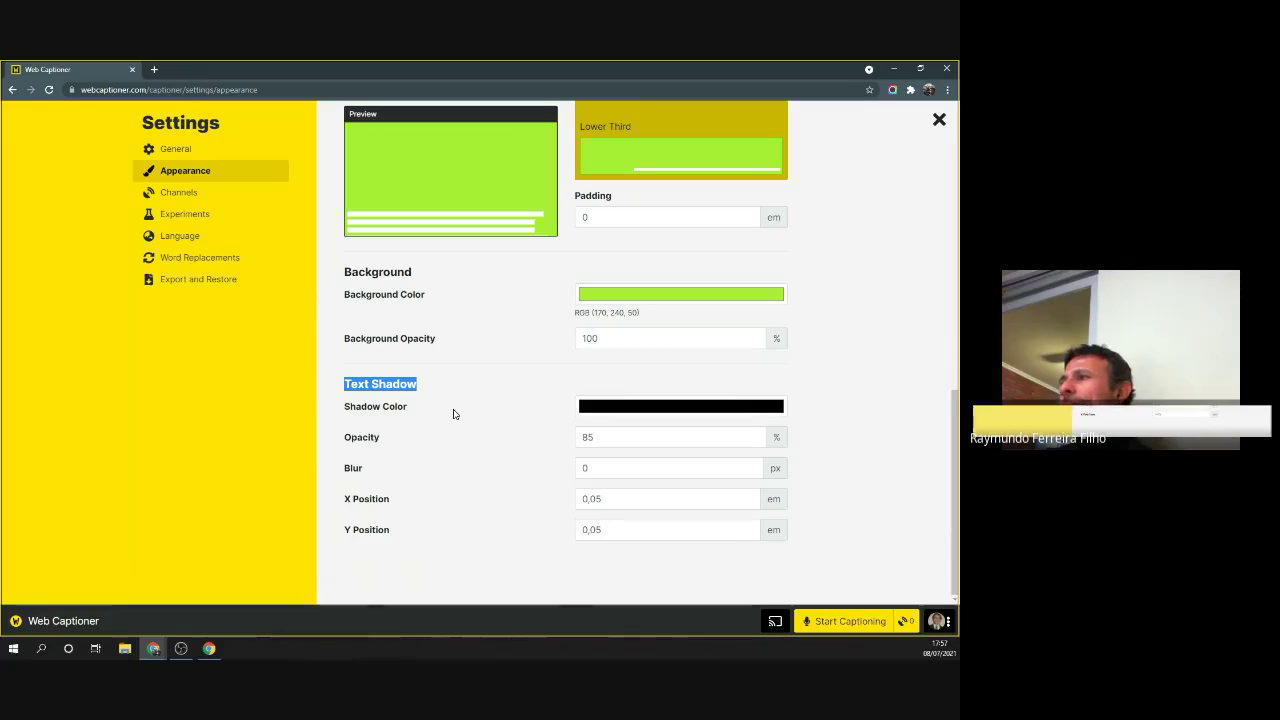
click(597, 438)
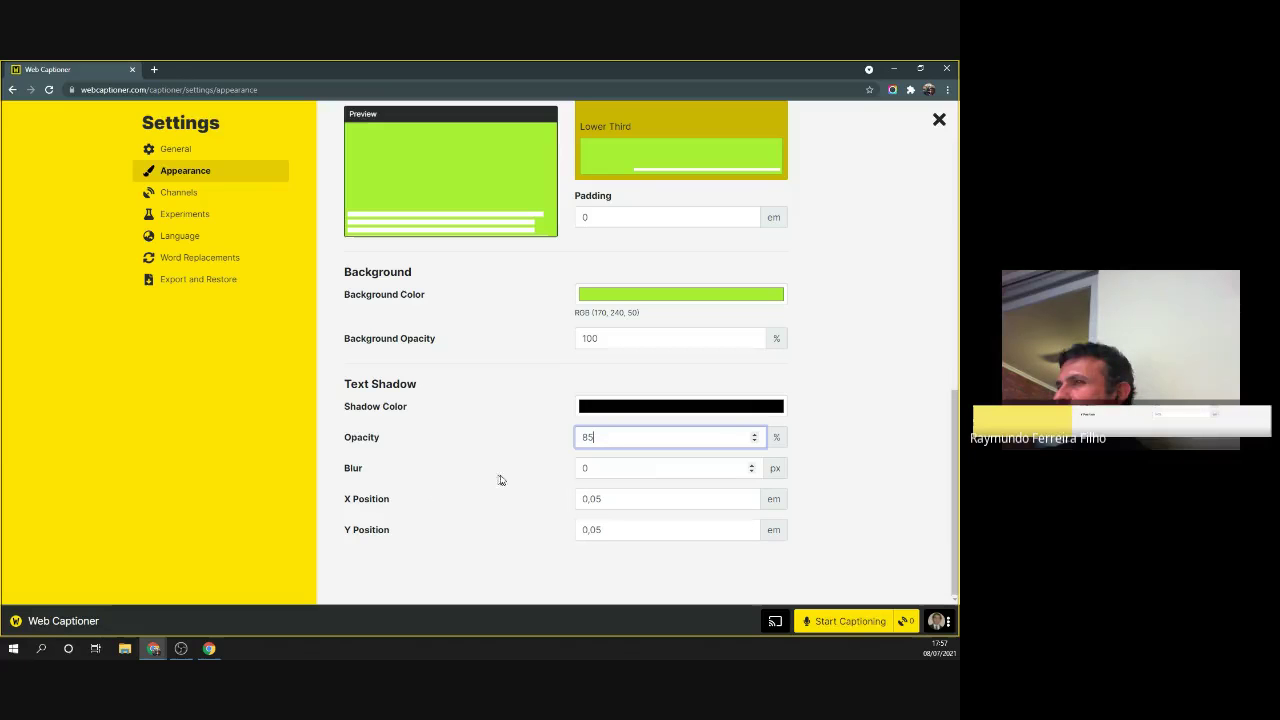
click(584, 467)
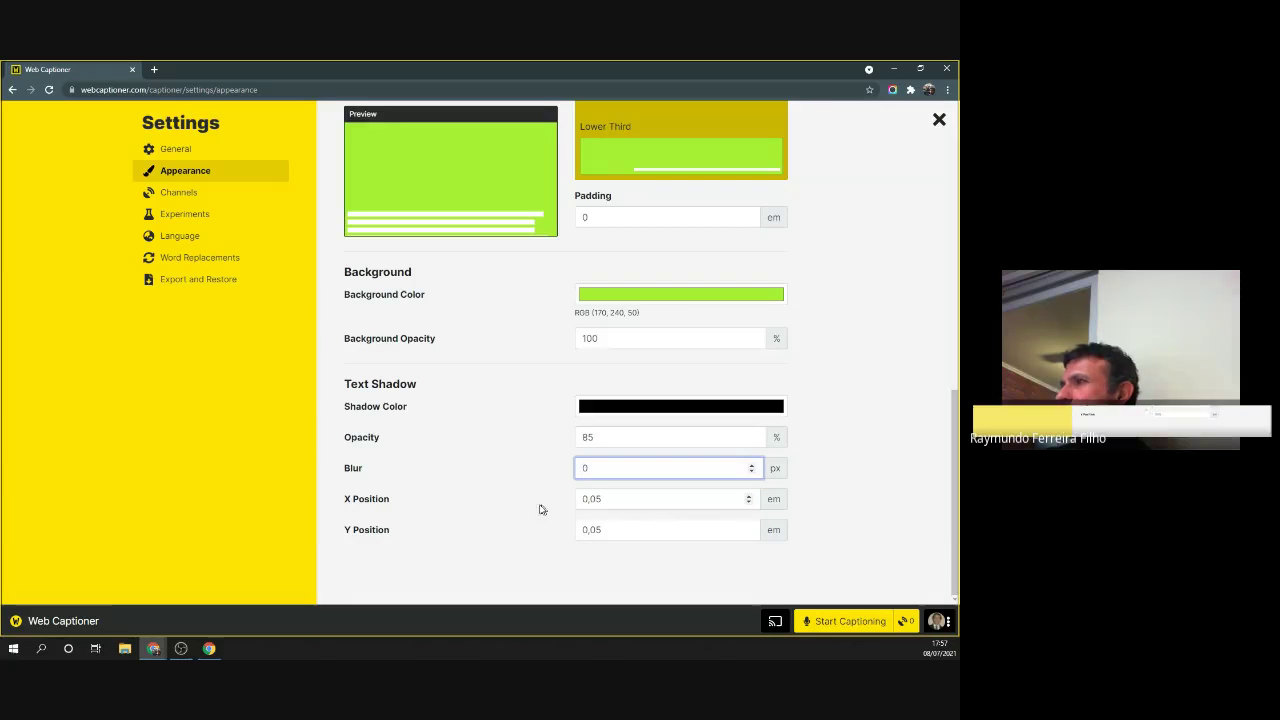
scroll(517, 506, up, 5)
scroll(517, 504, down, 4)
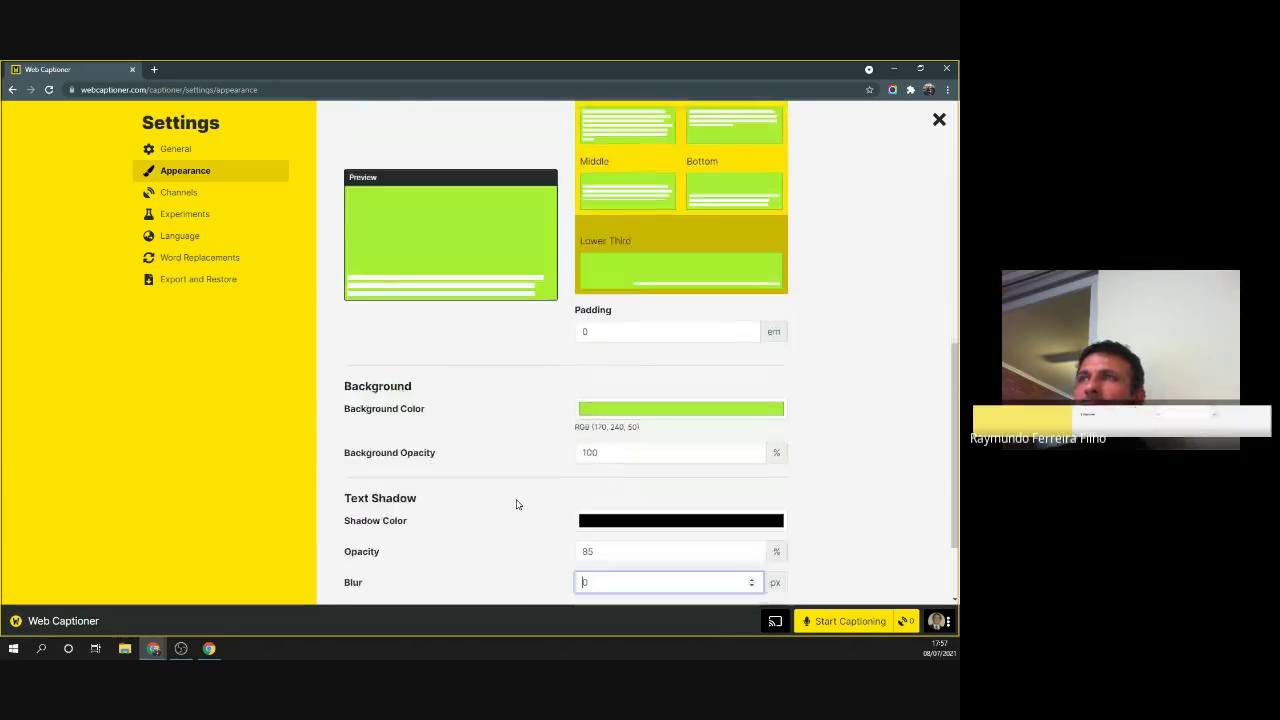
scroll(517, 504, down, 1)
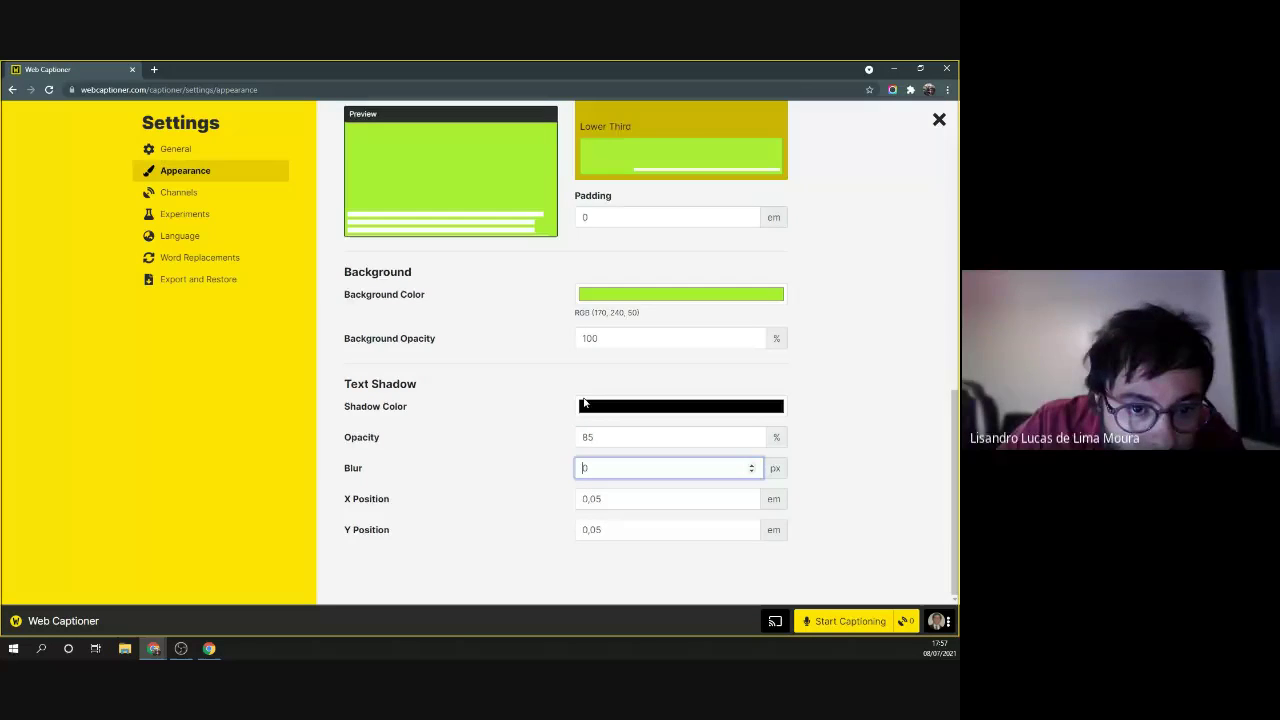
scroll(585, 402, up, 1)
scroll(585, 402, up, 4)
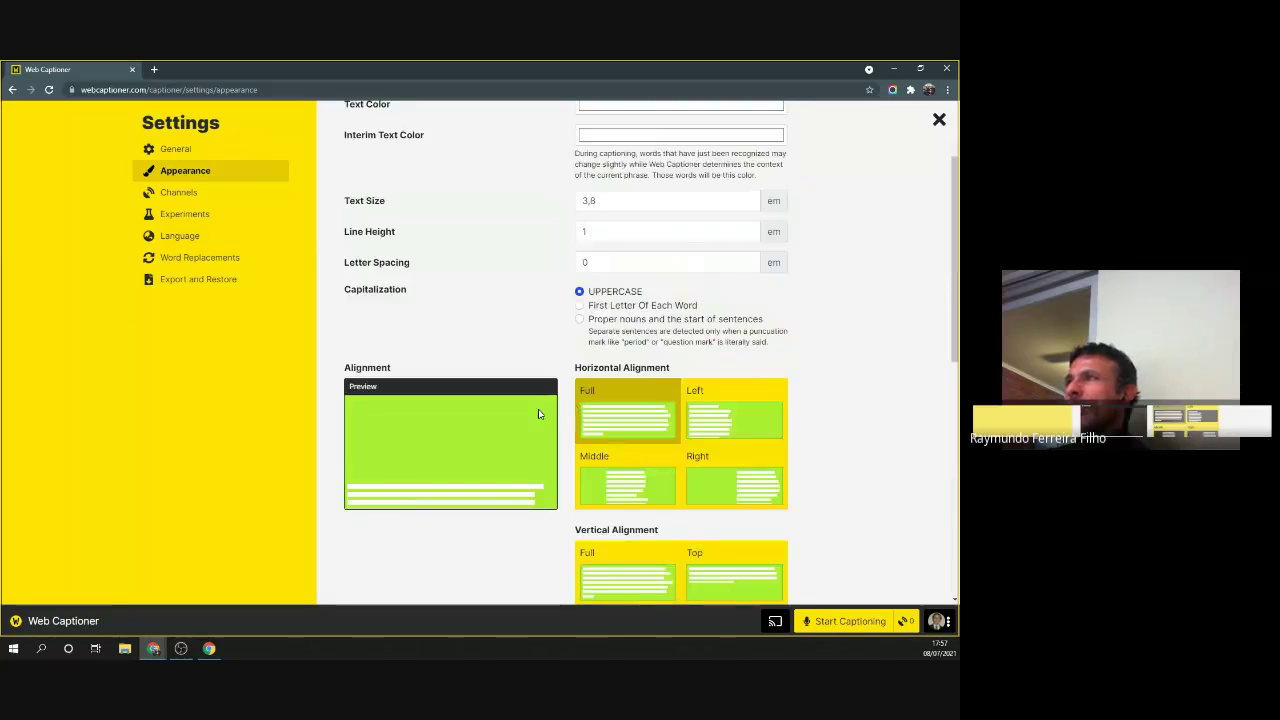
scroll(535, 411, up, 1)
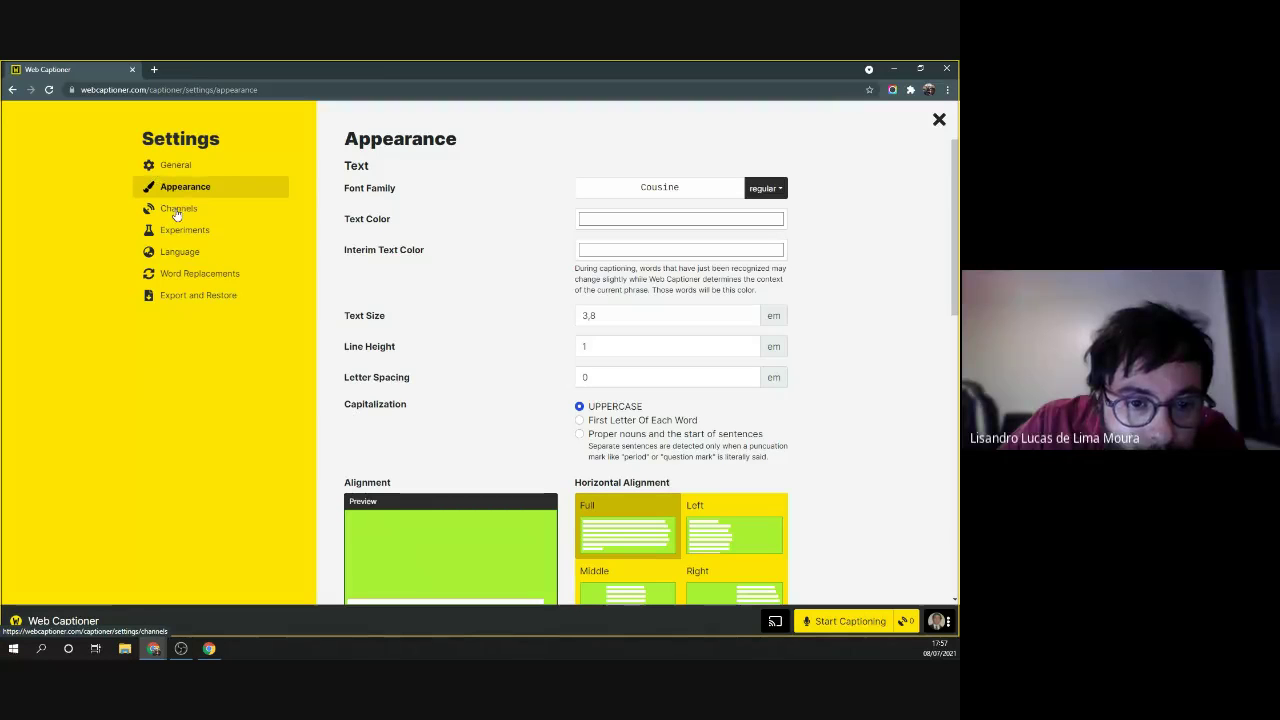
scroll(506, 429, down, 10)
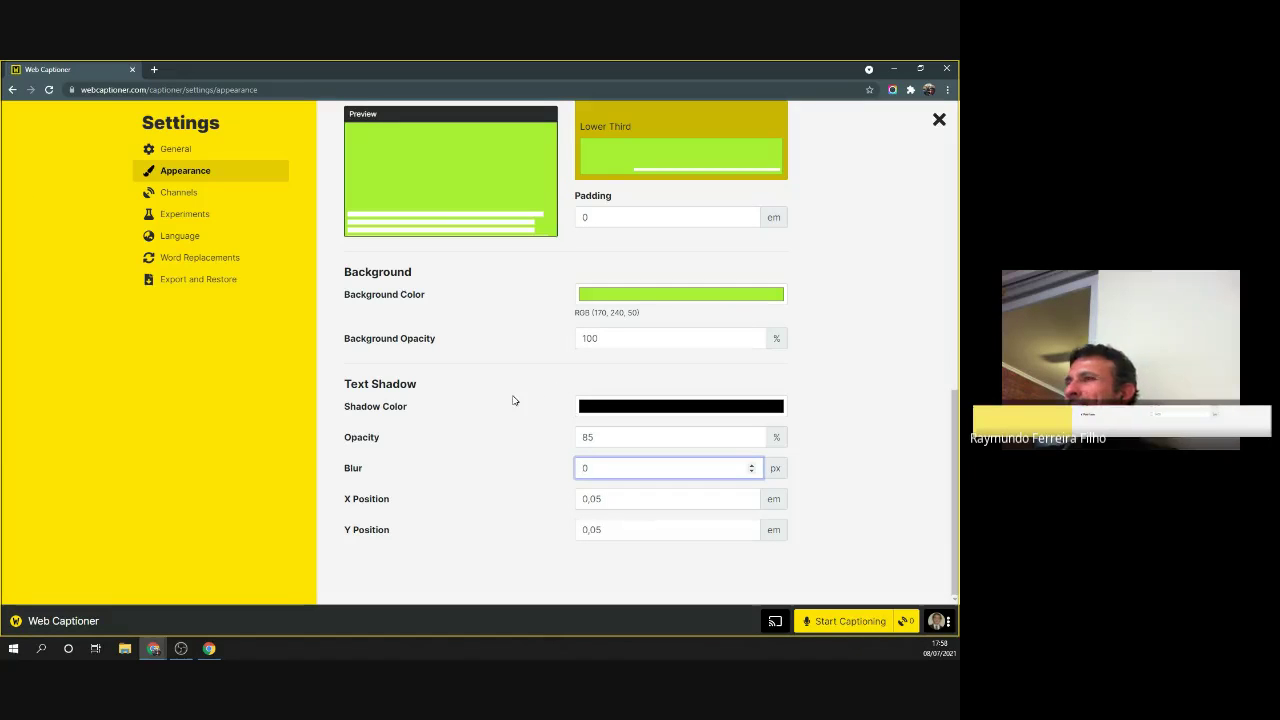
scroll(513, 400, up, 10)
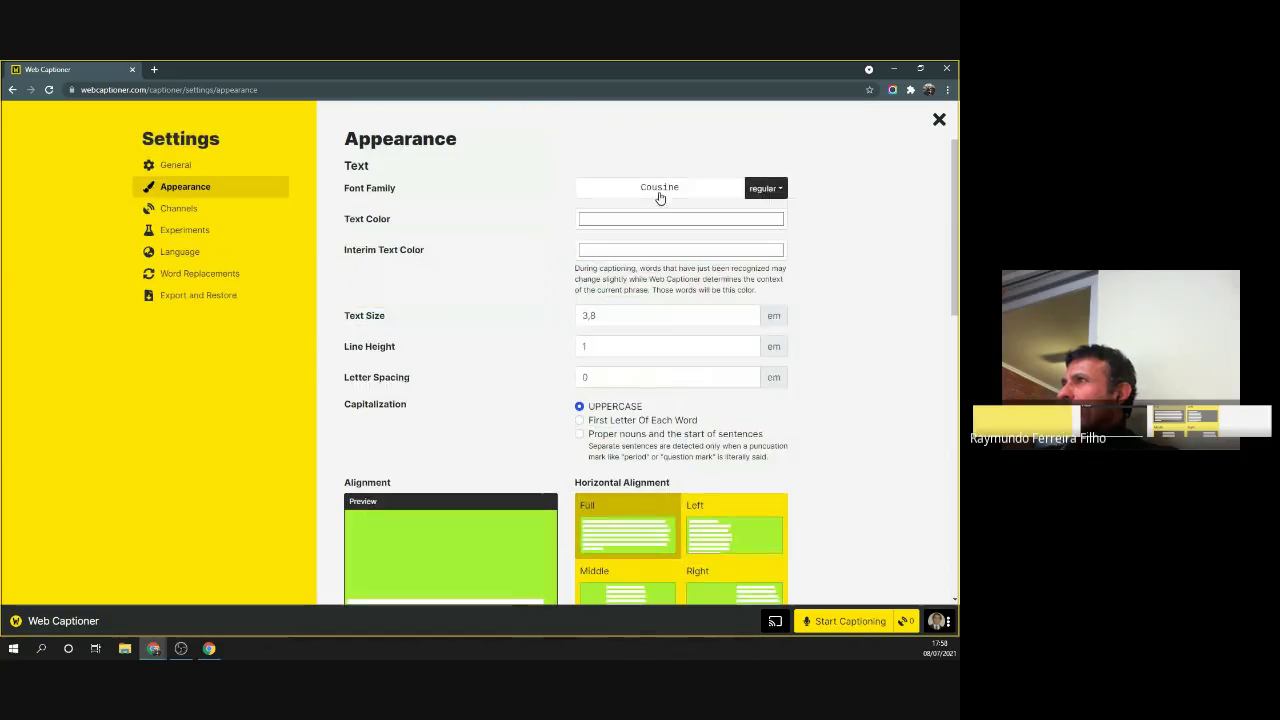
Check the font style variants, browse the popular font families and set the caption font to OpenDyslexic.
click(779, 189)
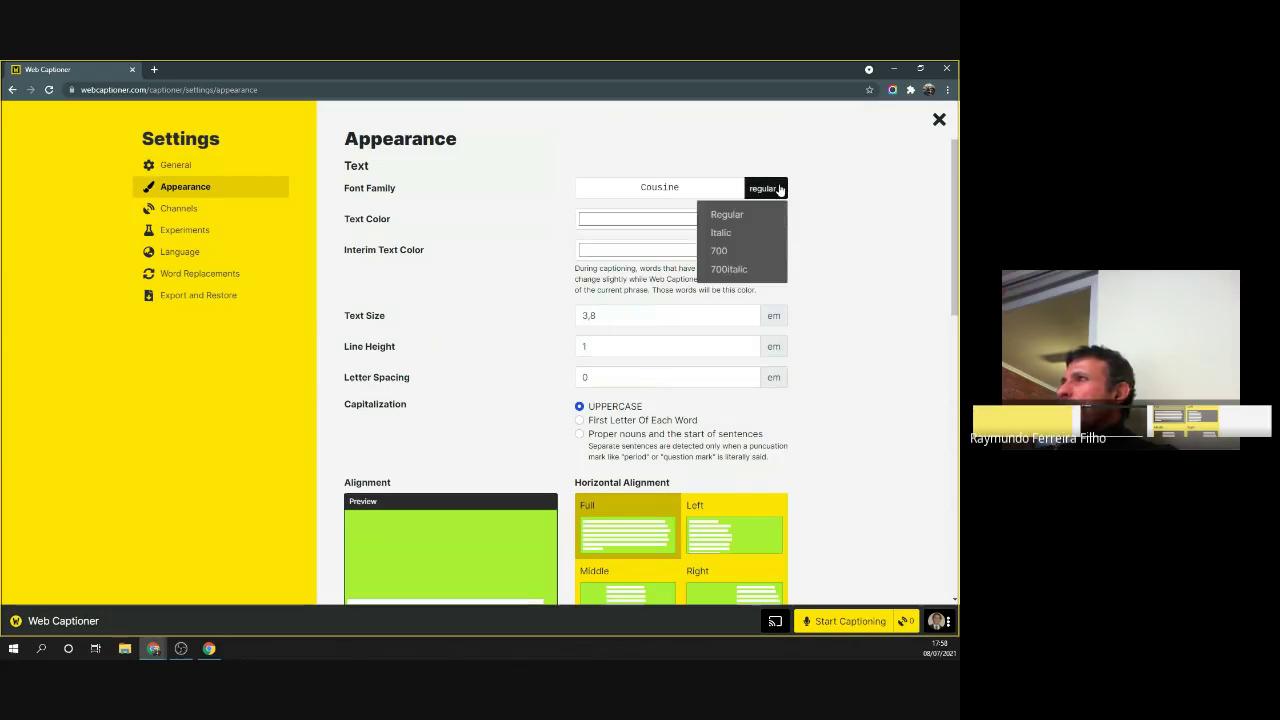
click(736, 188)
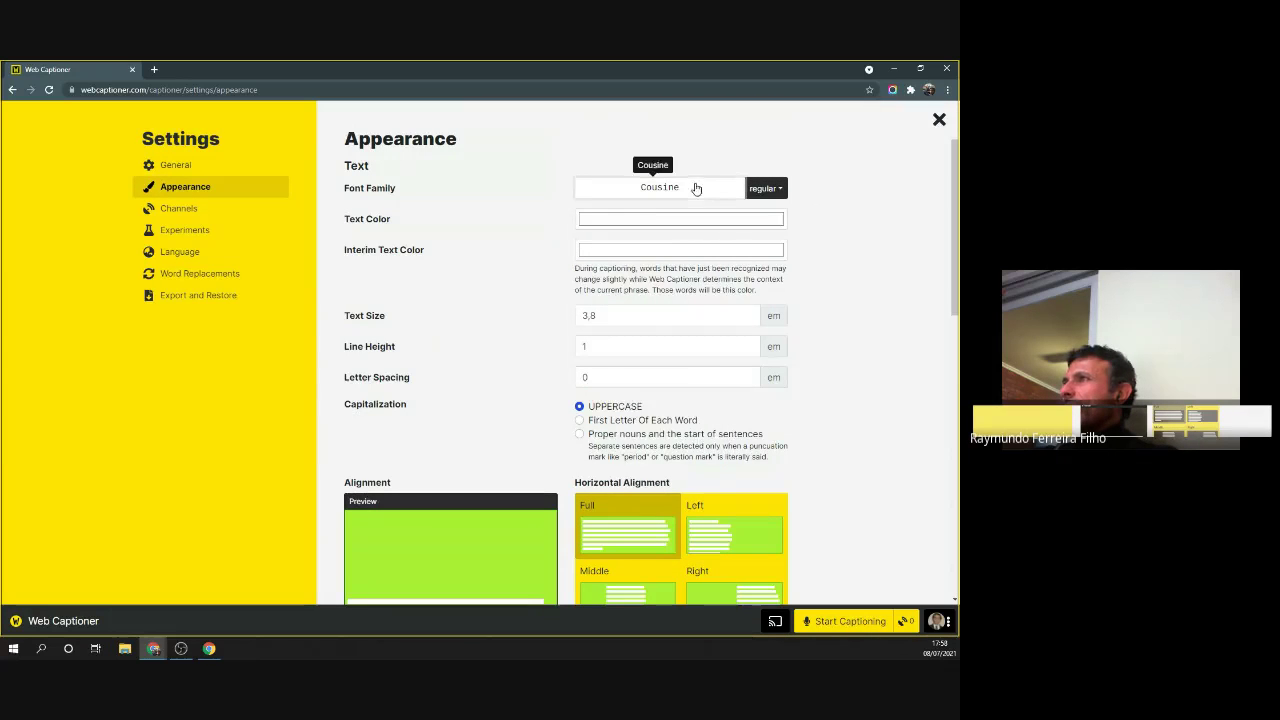
click(696, 188)
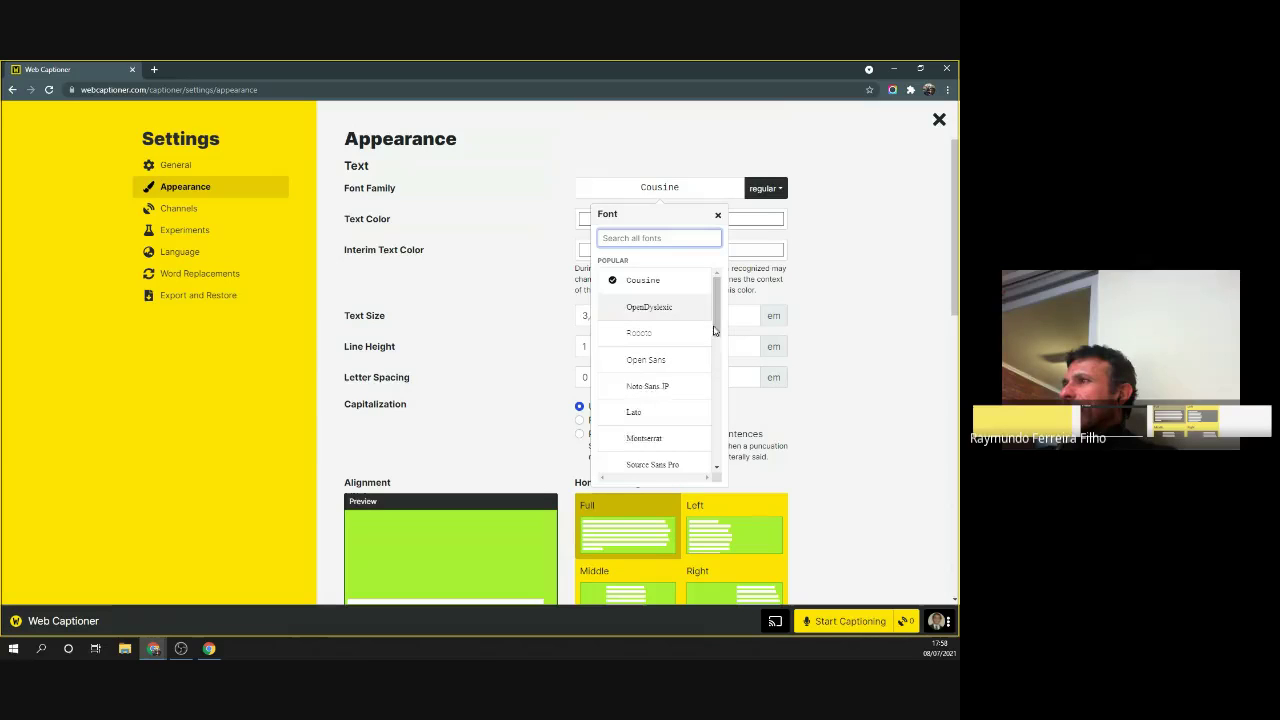
drag(715, 330, 716, 460)
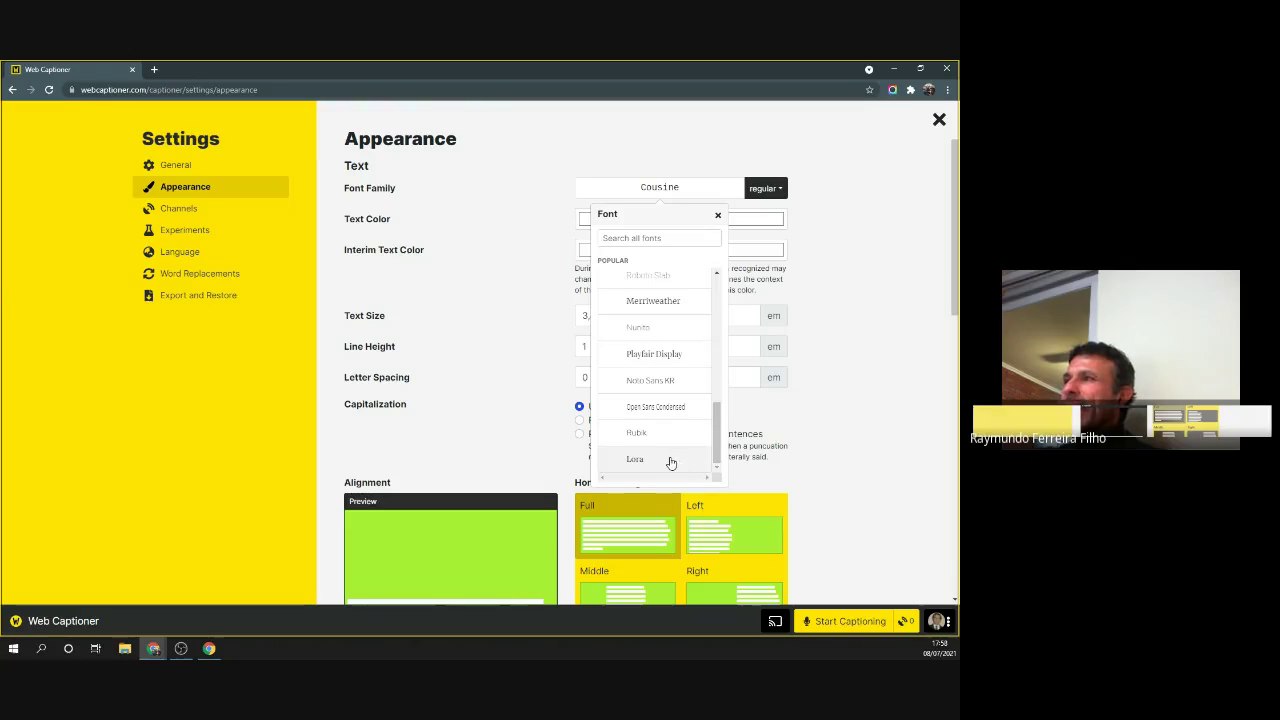
scroll(718, 415, up, 1)
drag(718, 415, 726, 292)
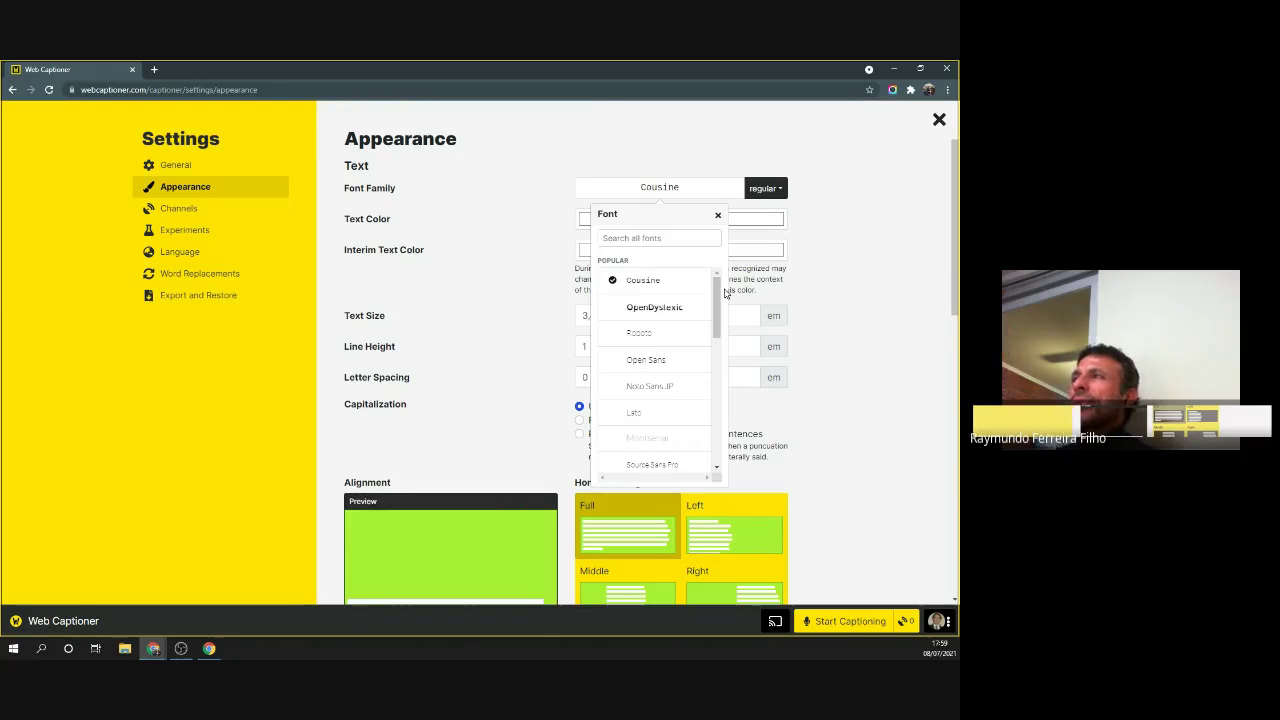
click(642, 310)
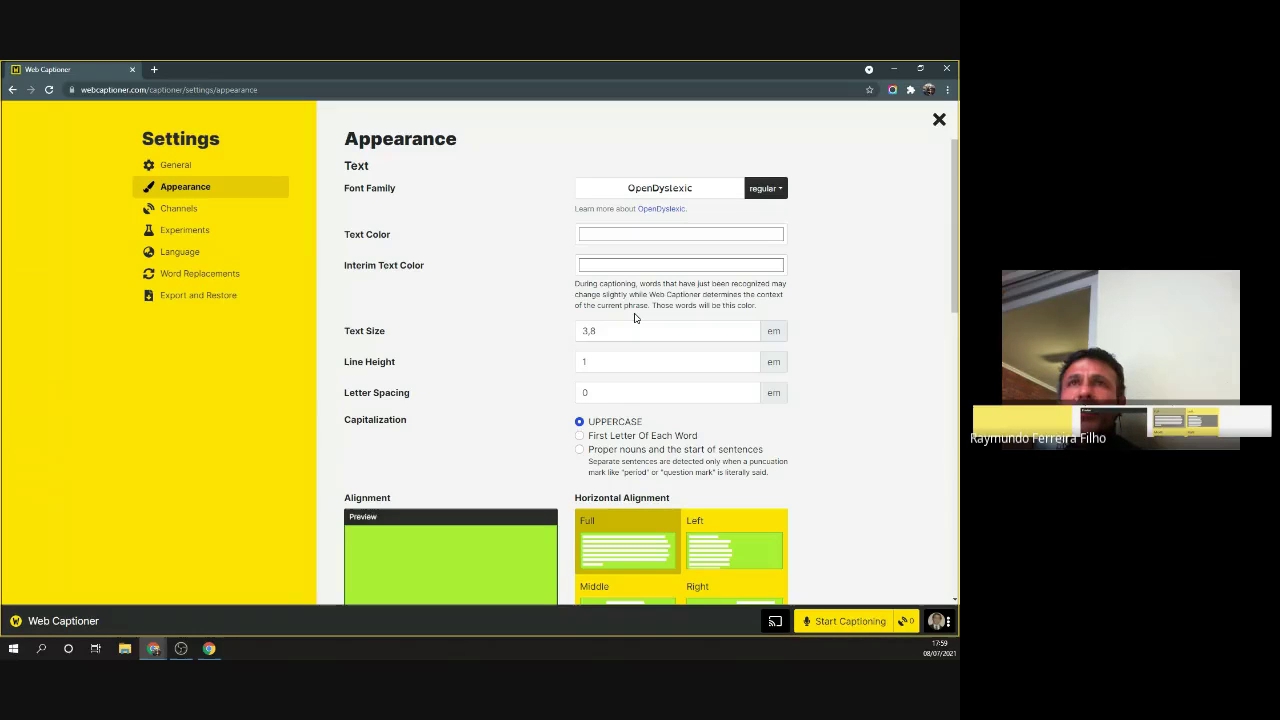
click(667, 199)
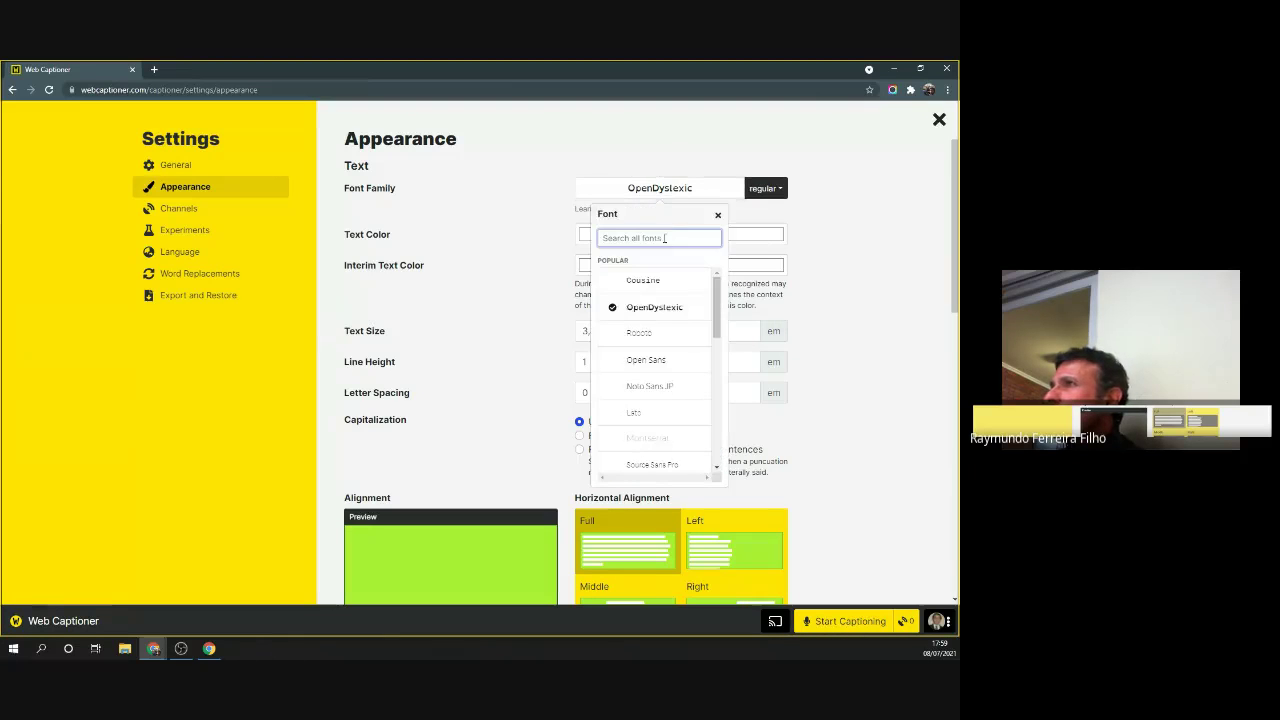
click(660, 312)
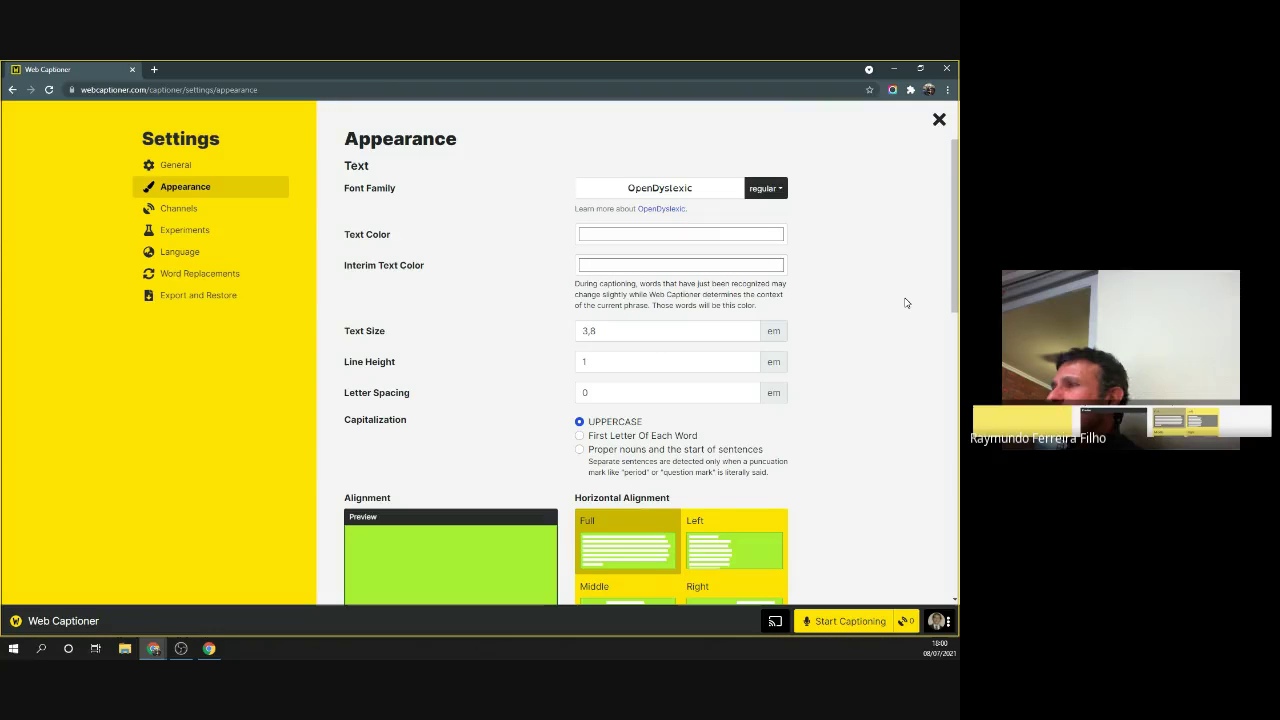
Look through the Channels settings and the experimental features available under Experiments.
scroll(906, 300, down, 7)
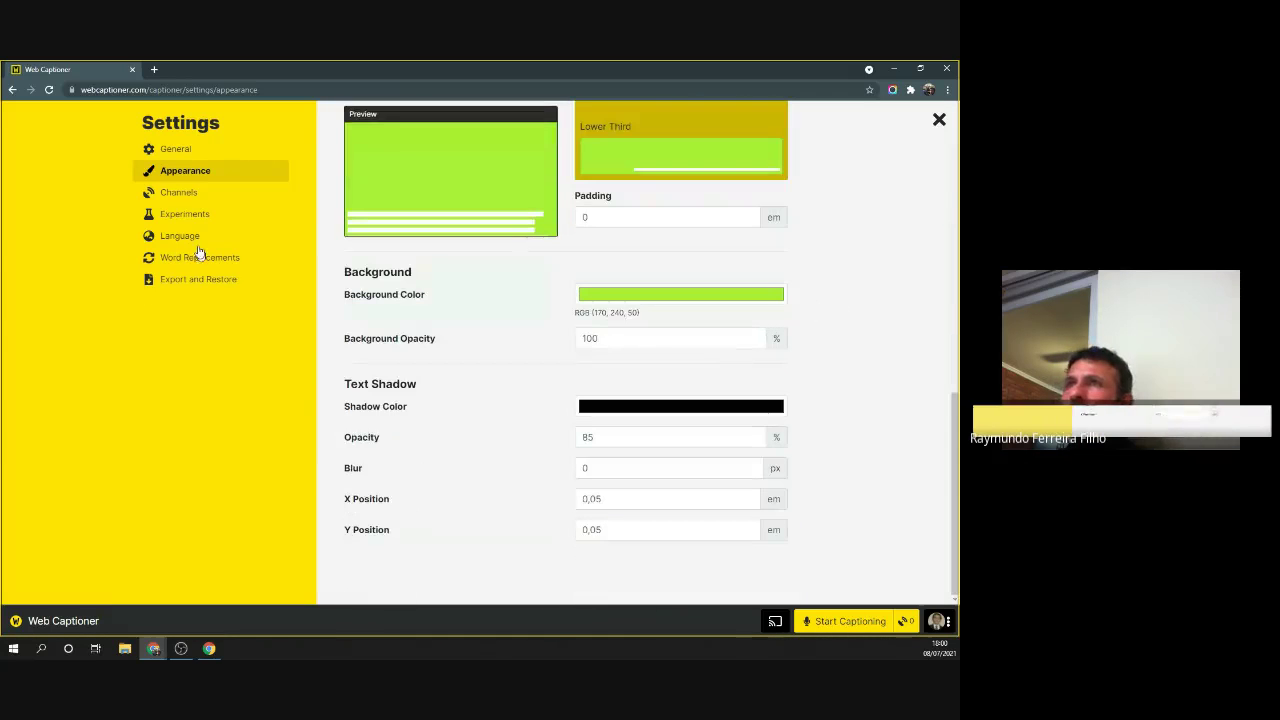
click(190, 196)
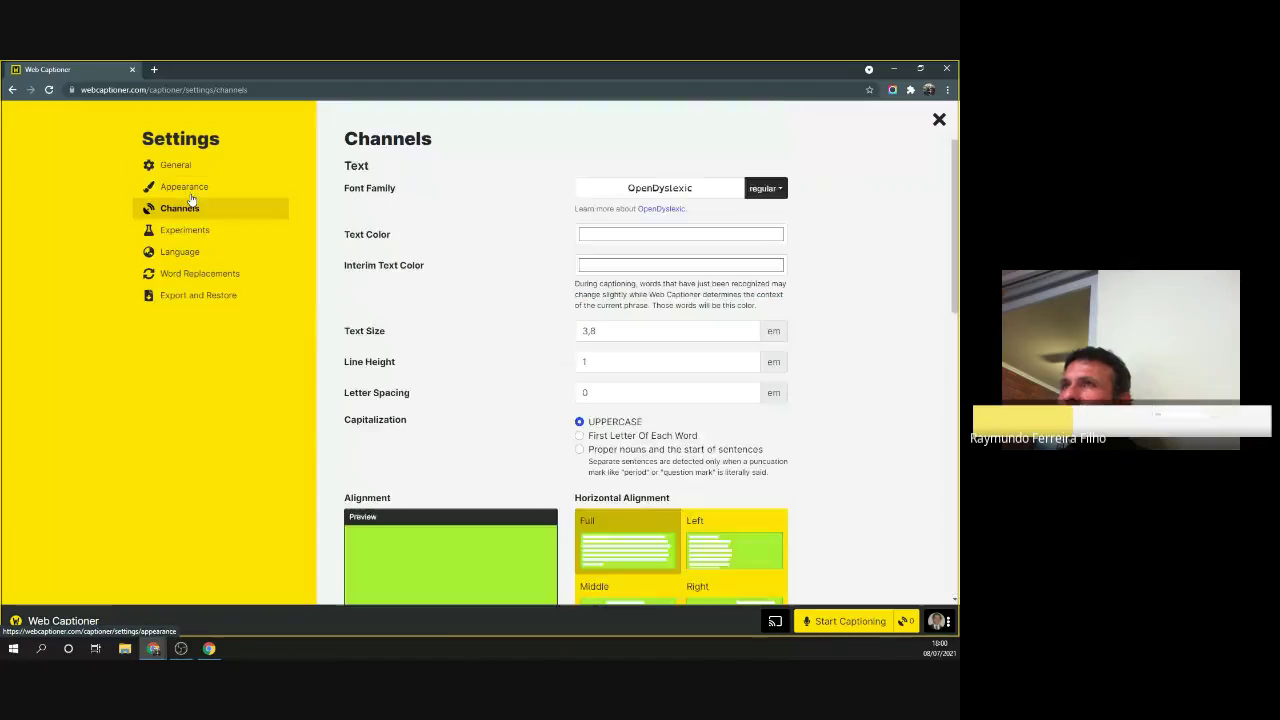
click(197, 236)
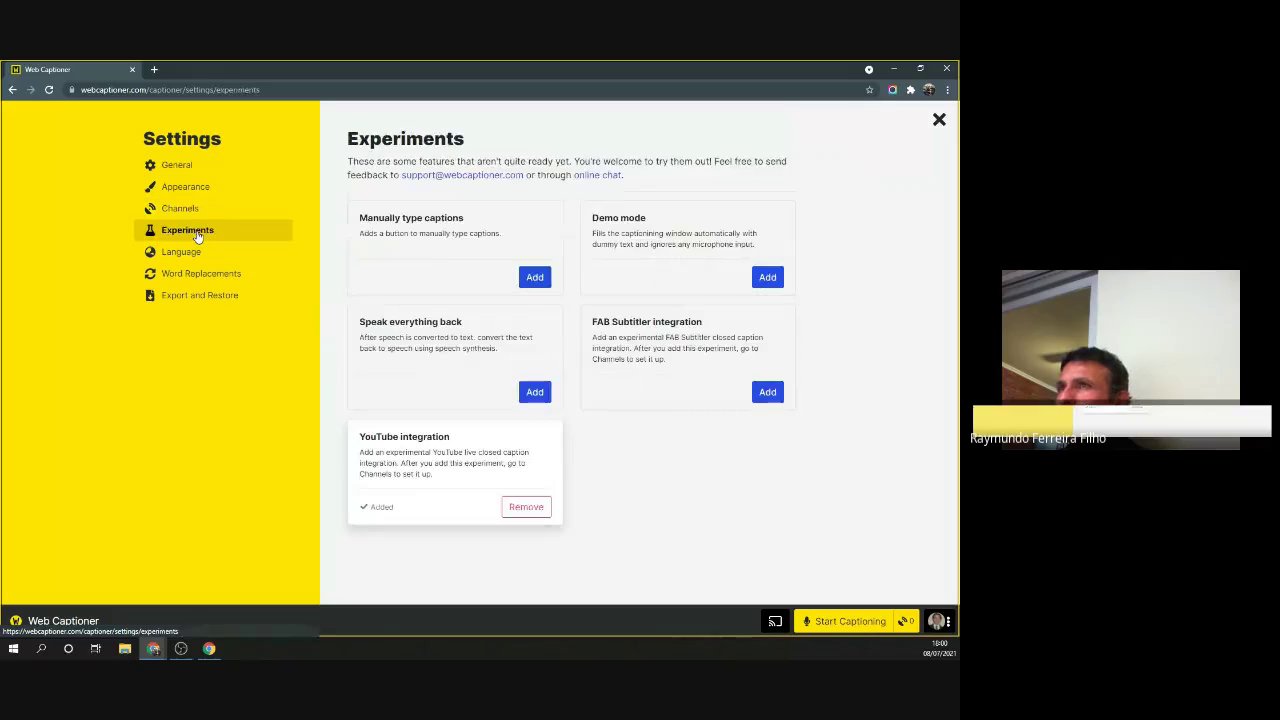
Open the Language settings, browse the supported speech languages and search them for "por".
click(197, 252)
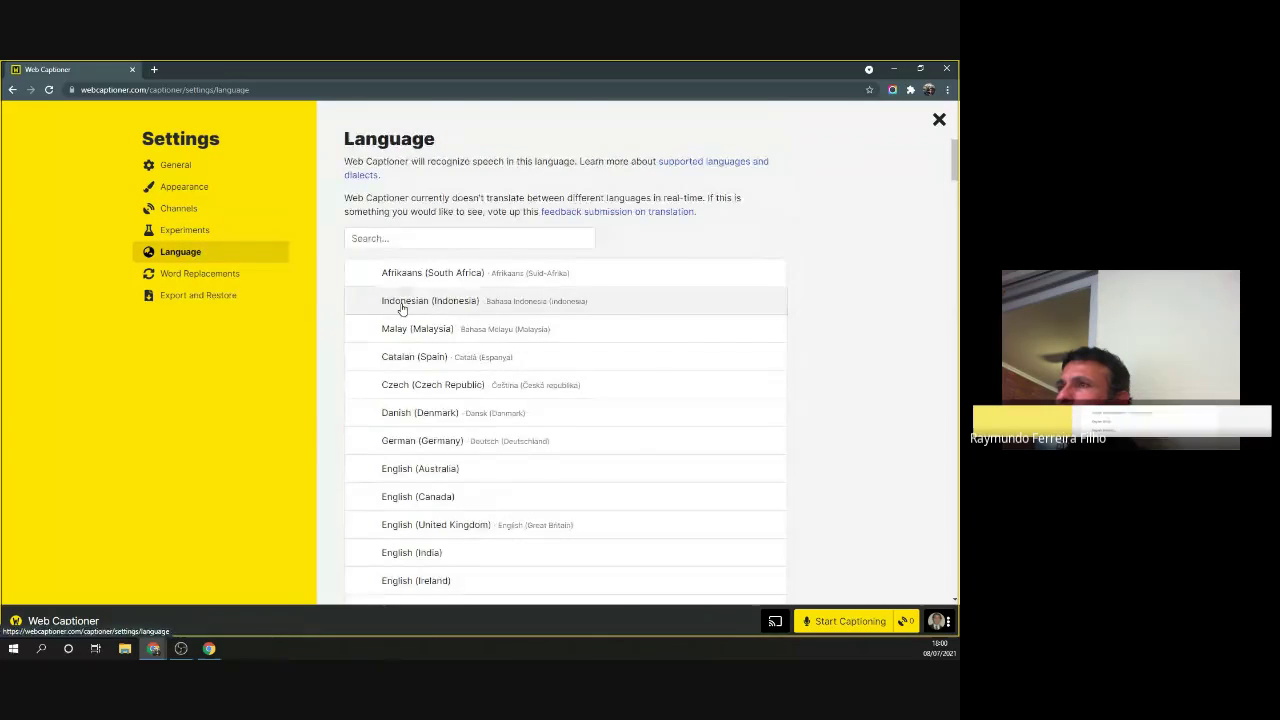
scroll(400, 306, down, 8)
scroll(401, 308, up, 5)
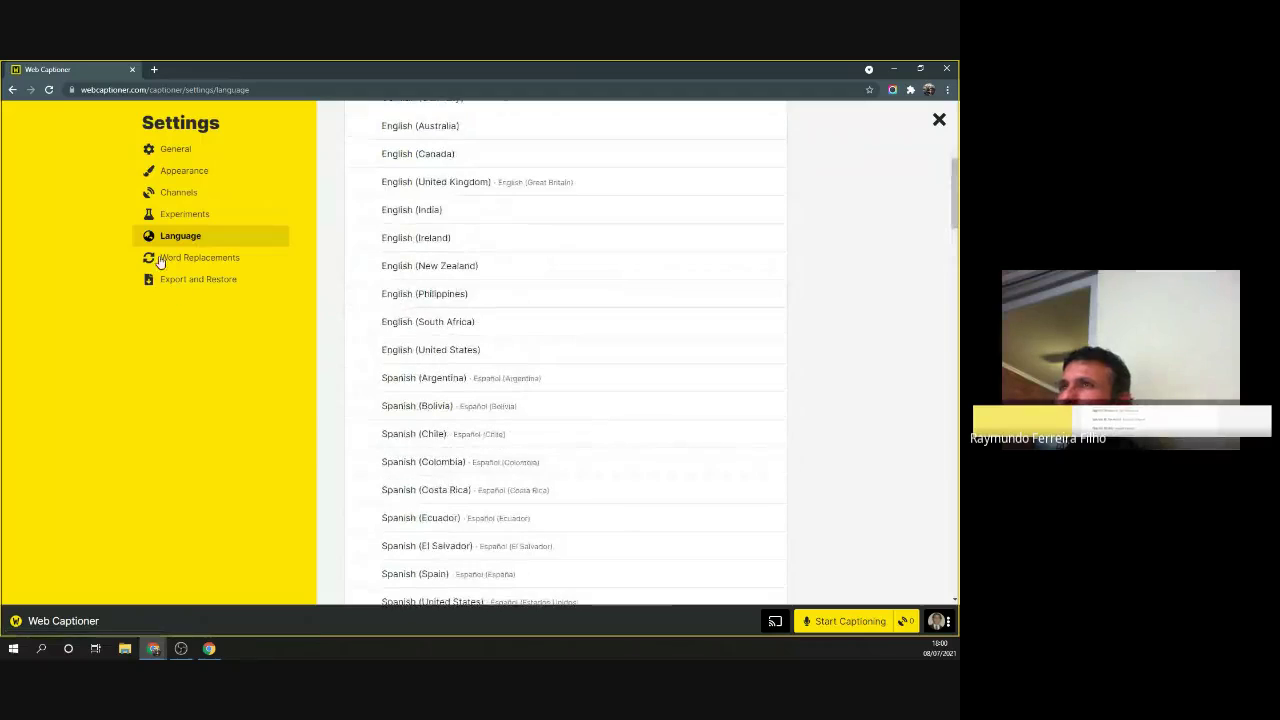
scroll(423, 298, up, 4)
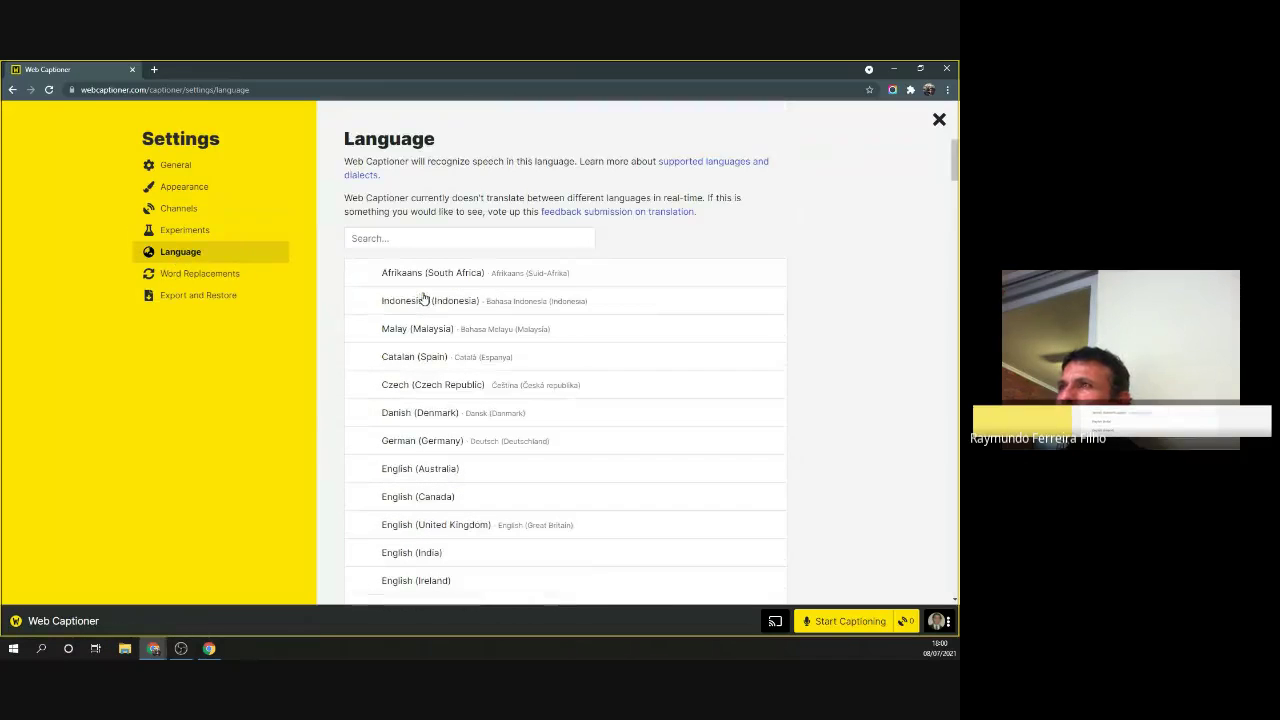
click(391, 238)
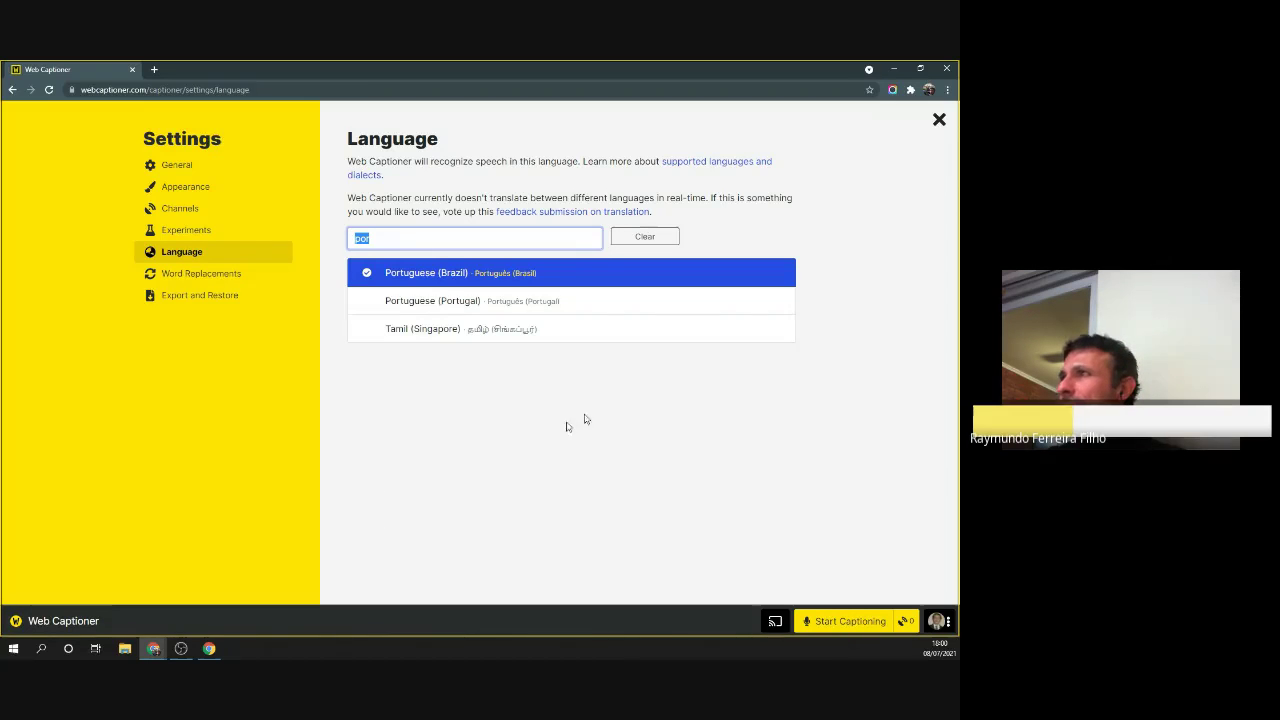
View the Word Replacements and General settings, and return to the captioning screen.
click(210, 274)
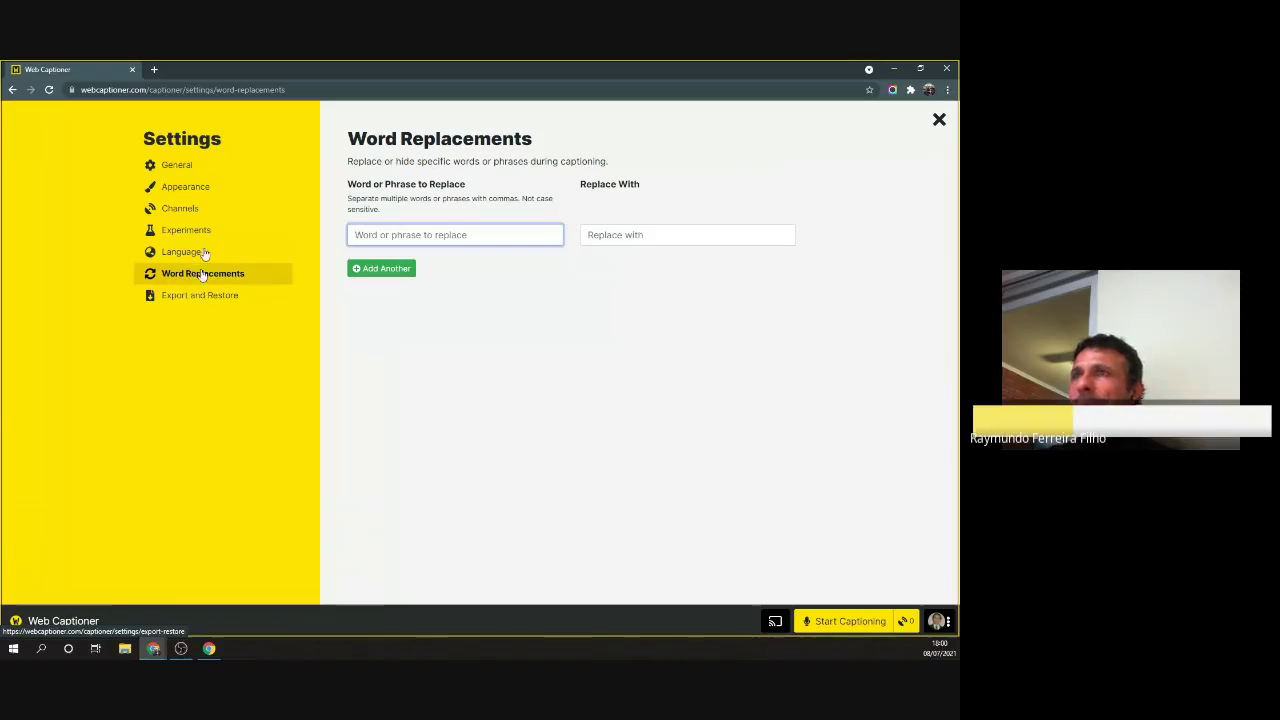
click(178, 166)
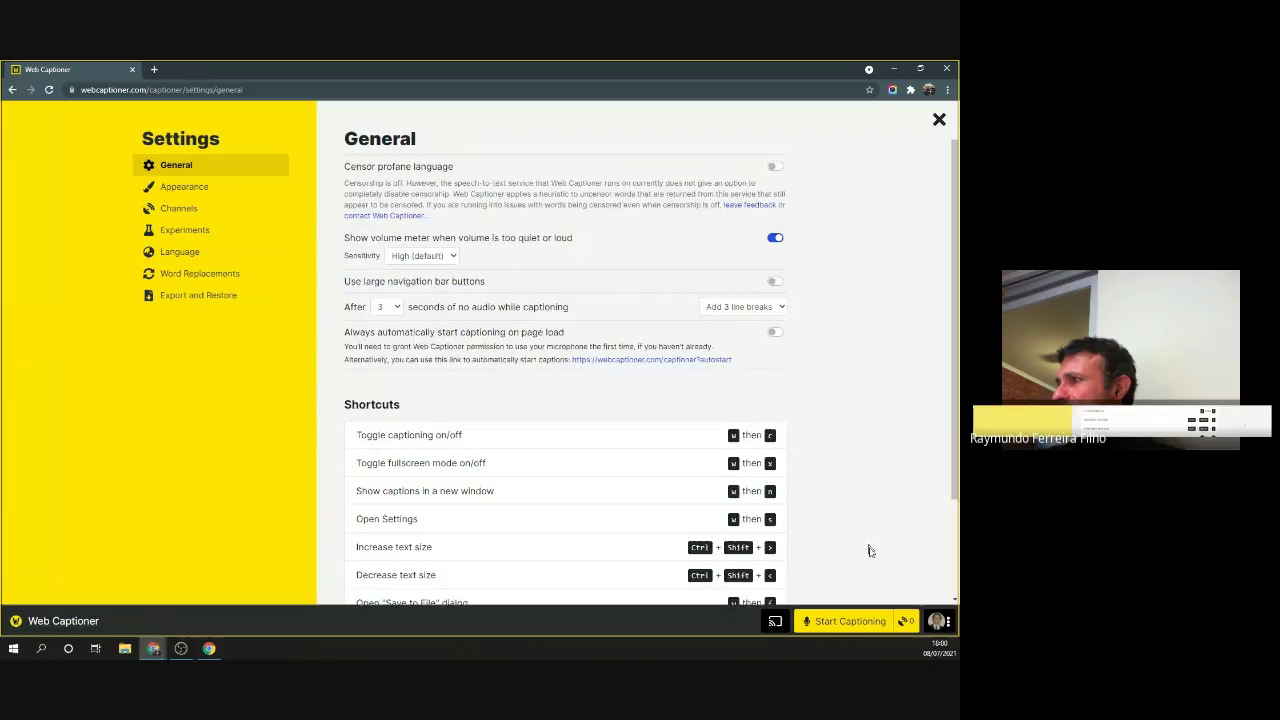
click(938, 121)
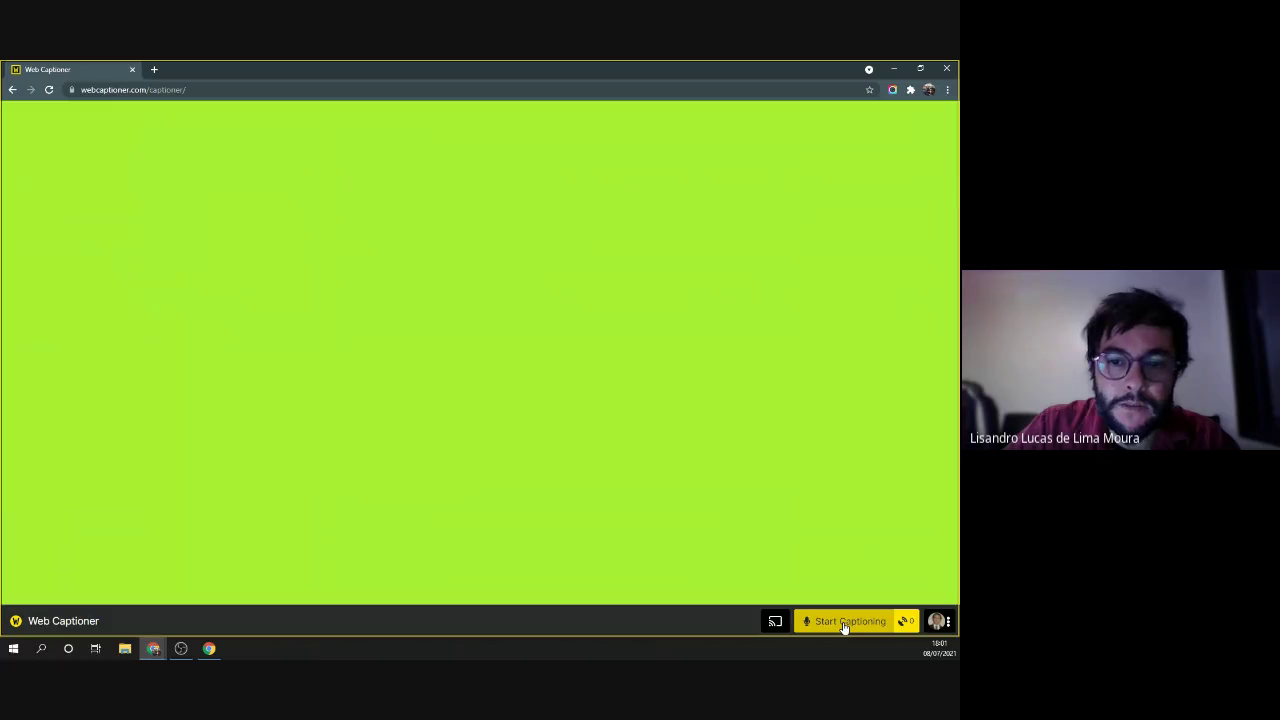
Reopen the Appearance settings, recheck the text shadow blur, font and alignment options, and close the settings.
click(938, 621)
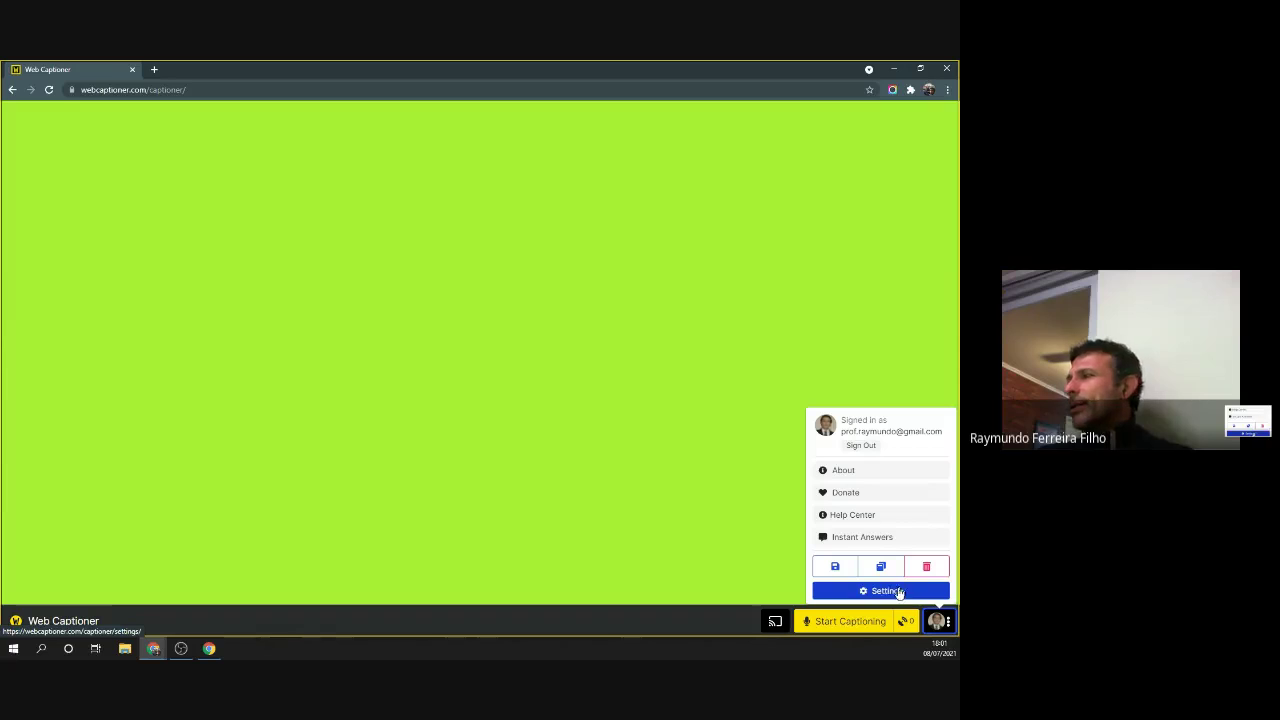
click(899, 591)
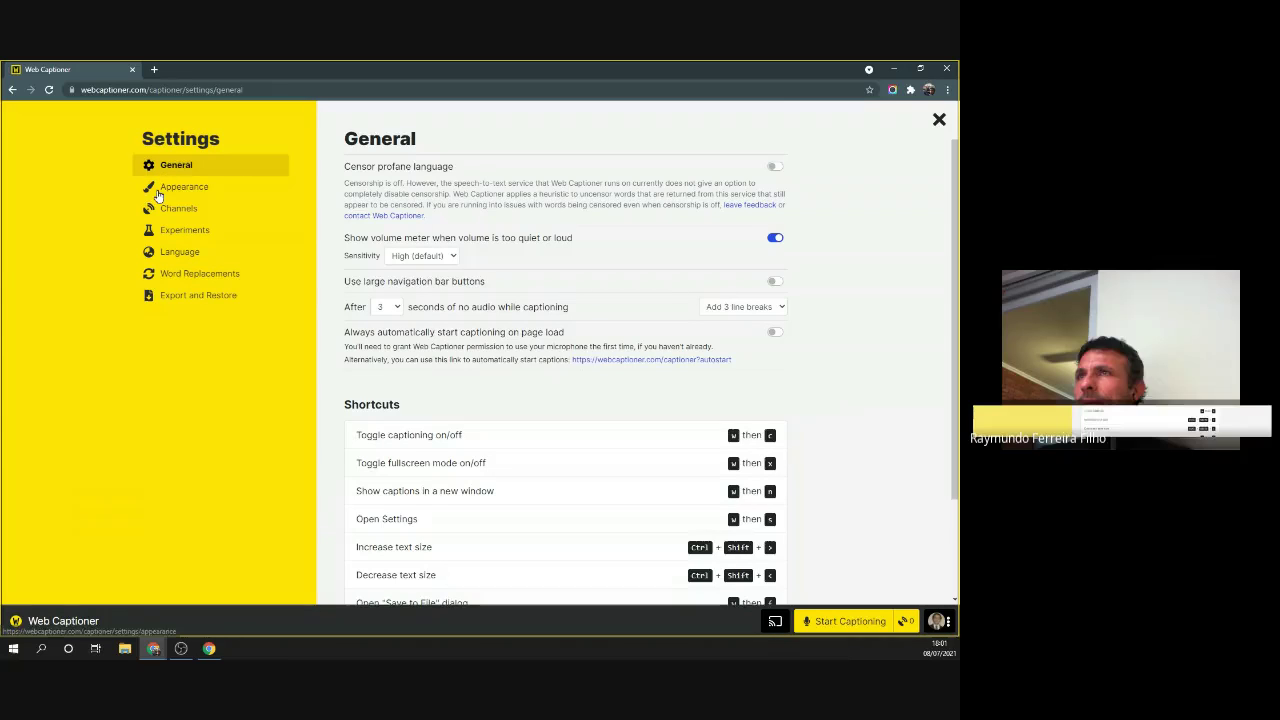
click(170, 187)
scroll(560, 300, down, 10)
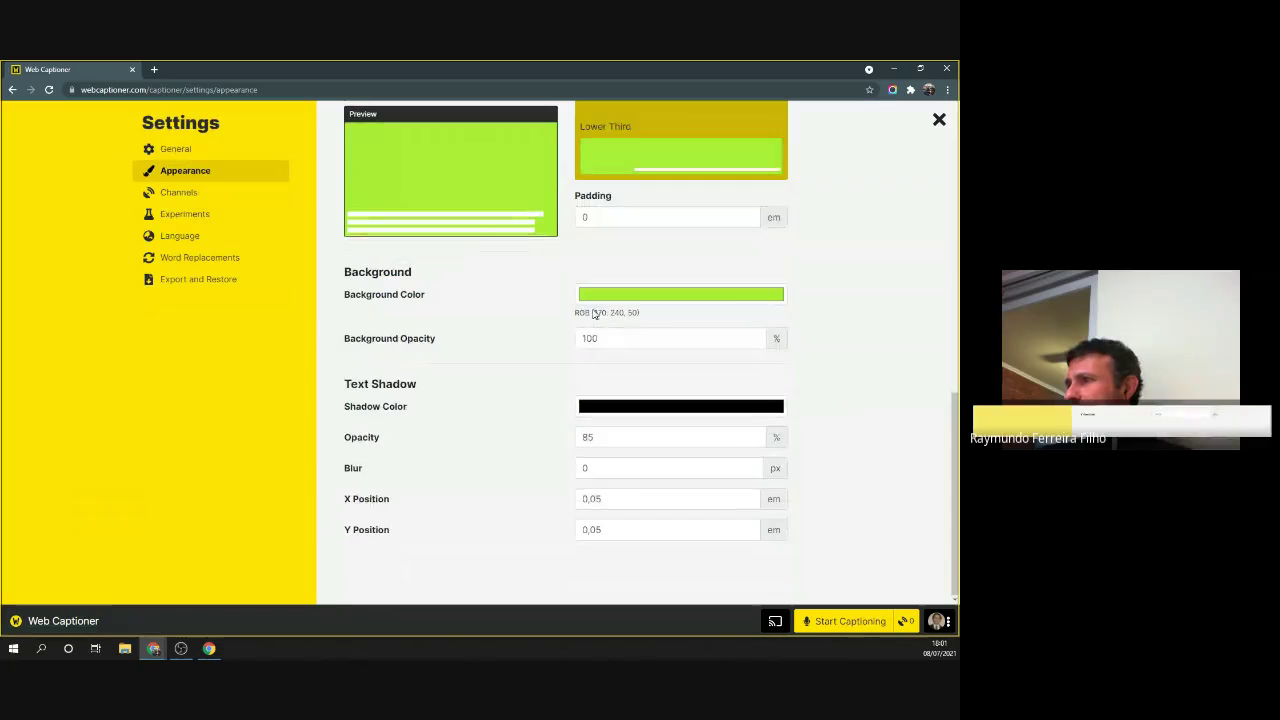
double_click(590, 468)
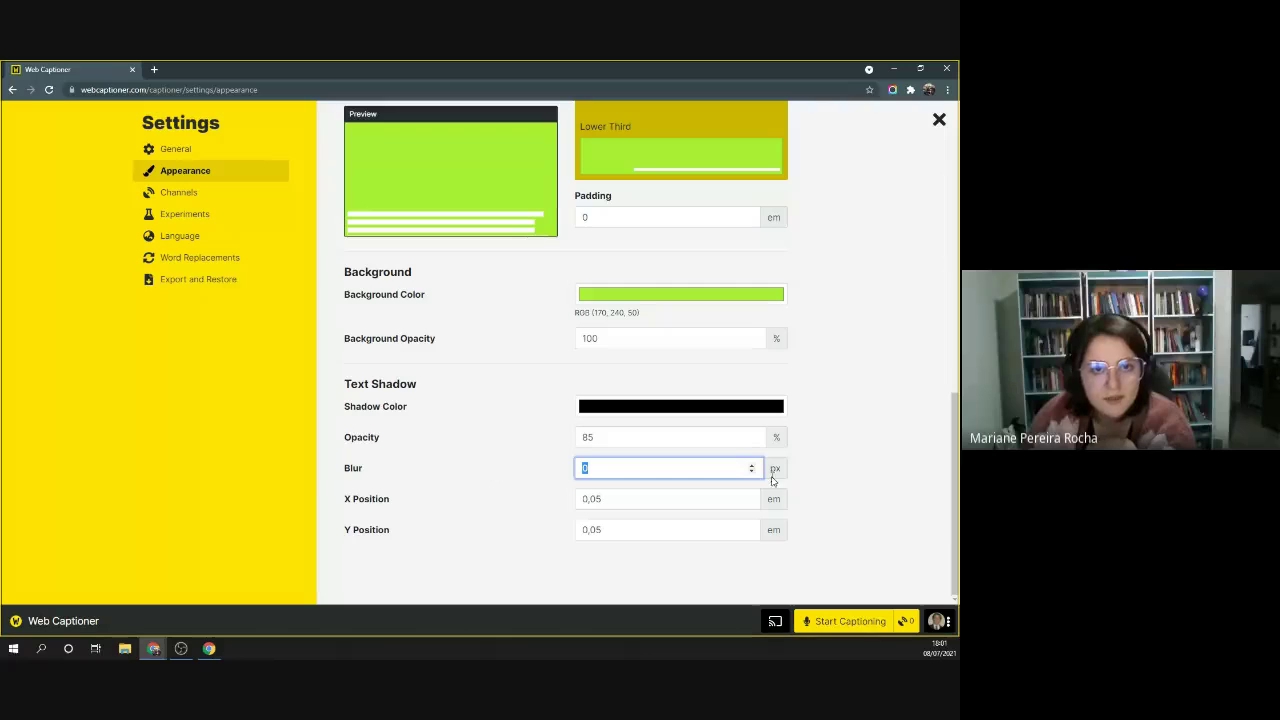
scroll(908, 408, up, 10)
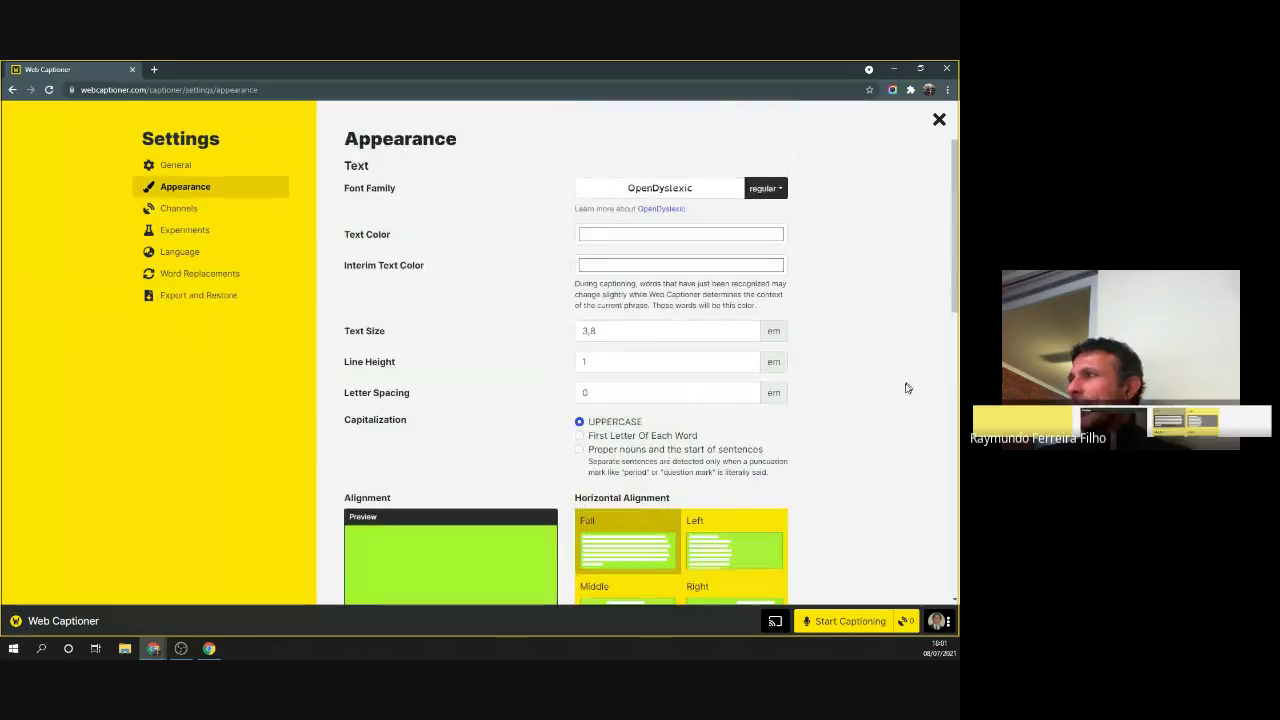
scroll(907, 388, down, 10)
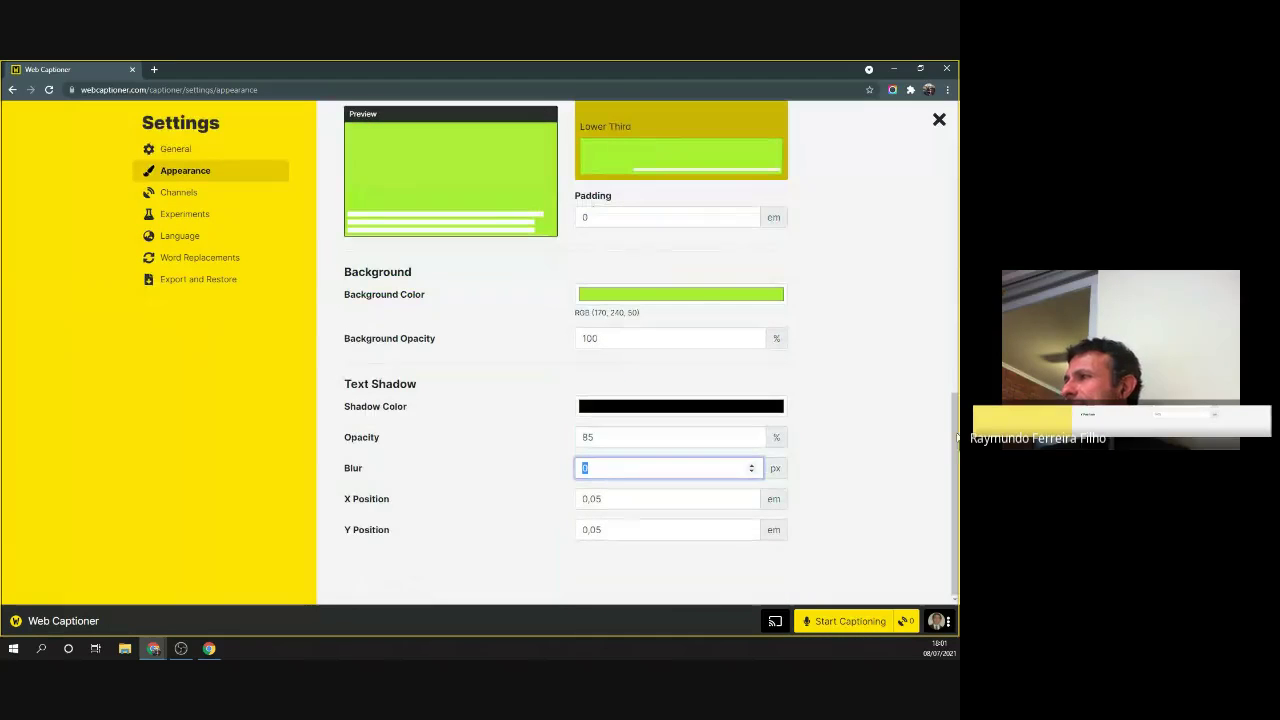
scroll(878, 450, up, 10)
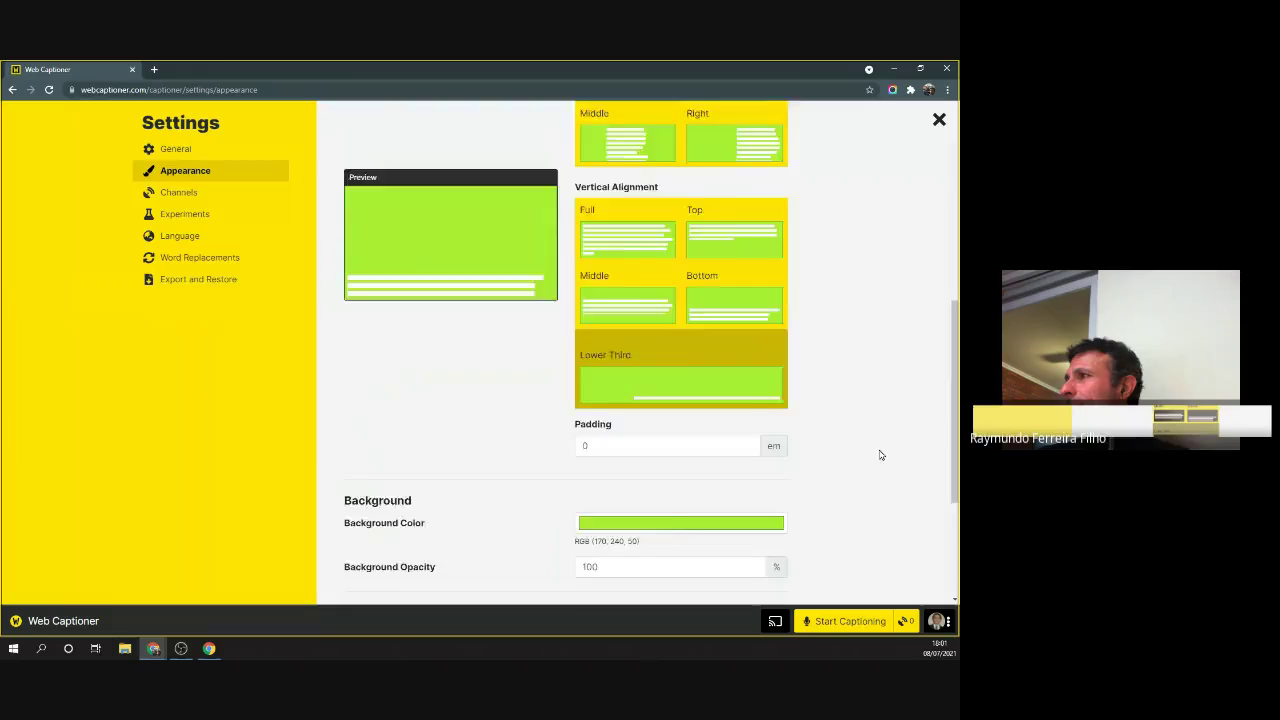
click(938, 120)
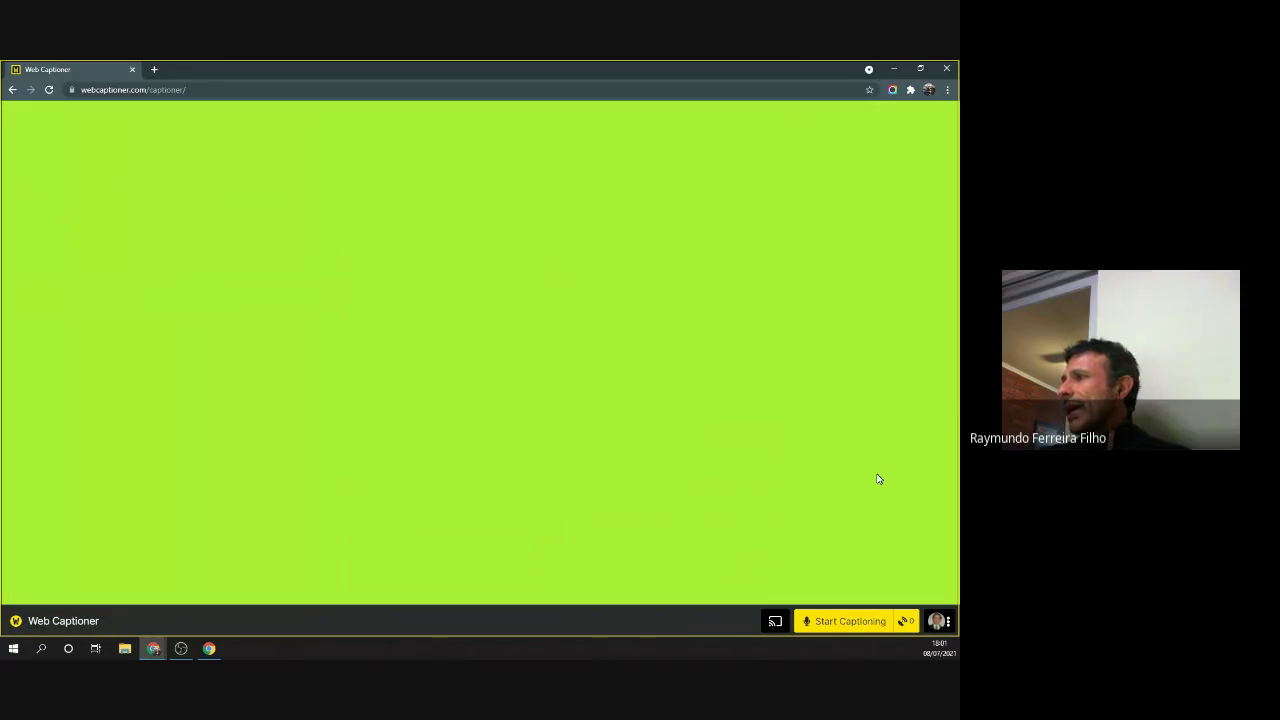
Start live captioning and display the caption window in full screen.
click(841, 622)
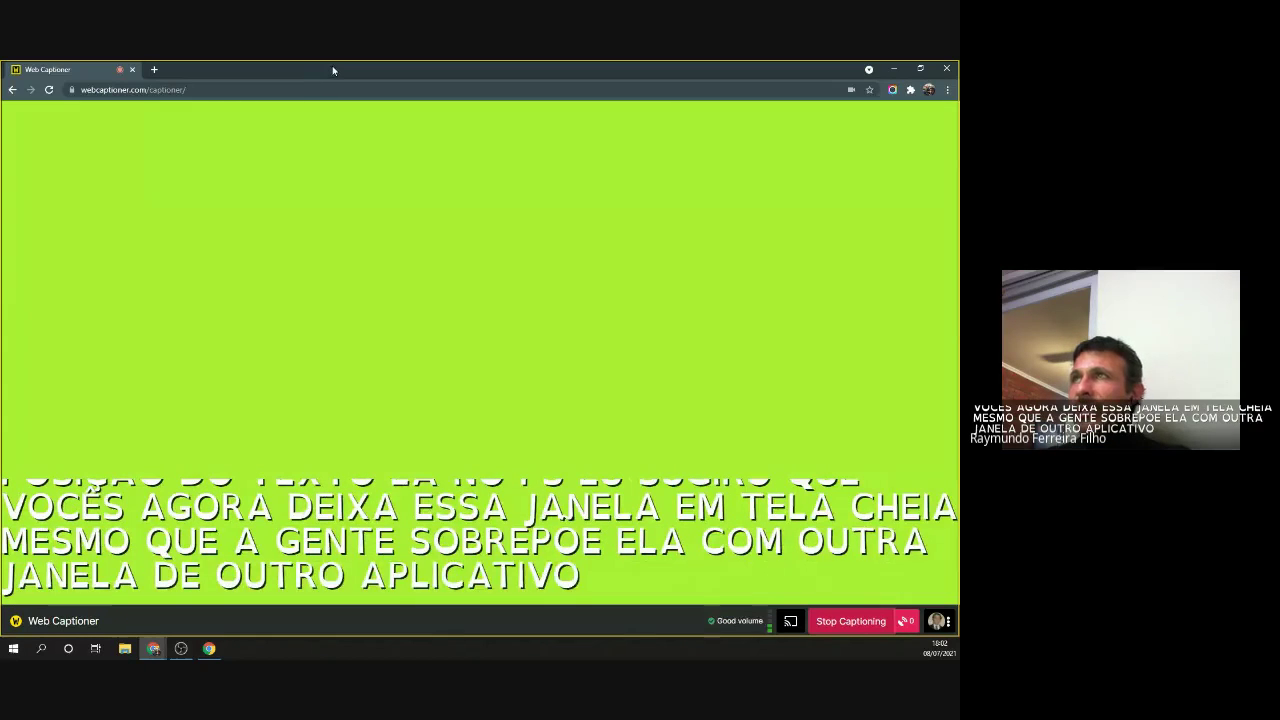
key(F11)
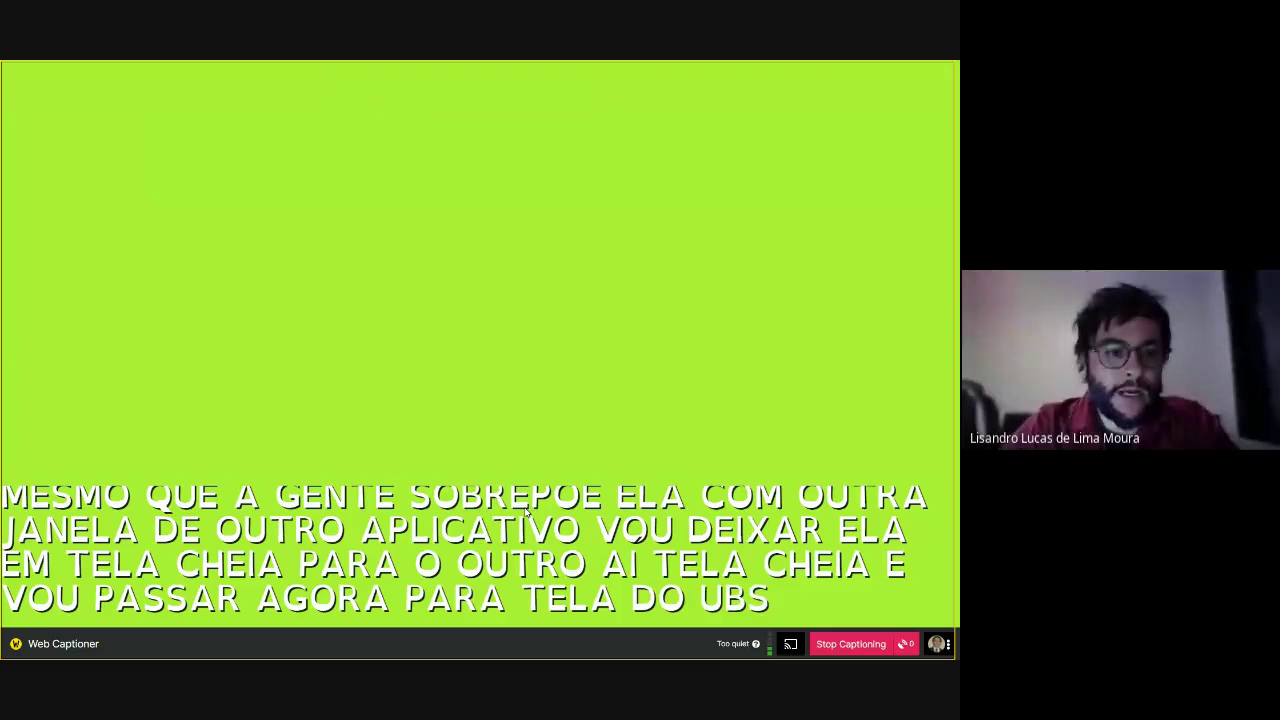
Switch to OBS and compare the caption overlay on the webcam feed with the full-screen Web Captioner window, ending in OBS.
key(alt+Tab)
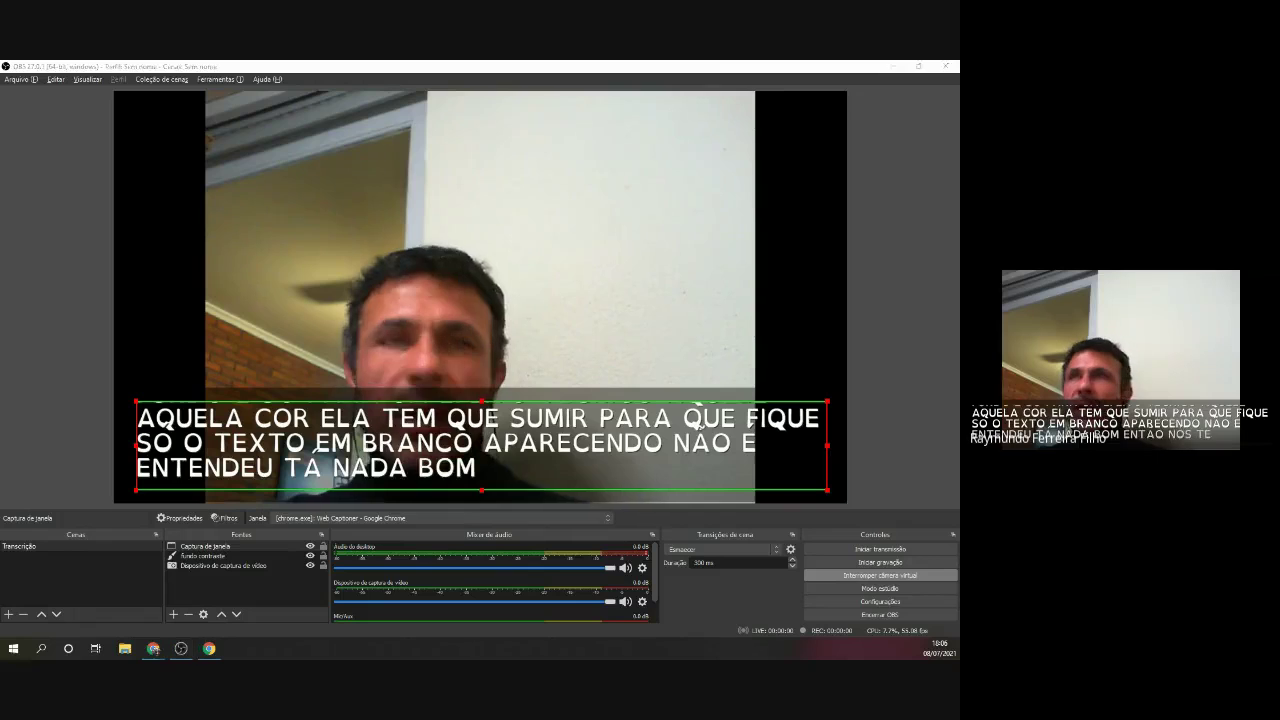
key(alt+Tab)
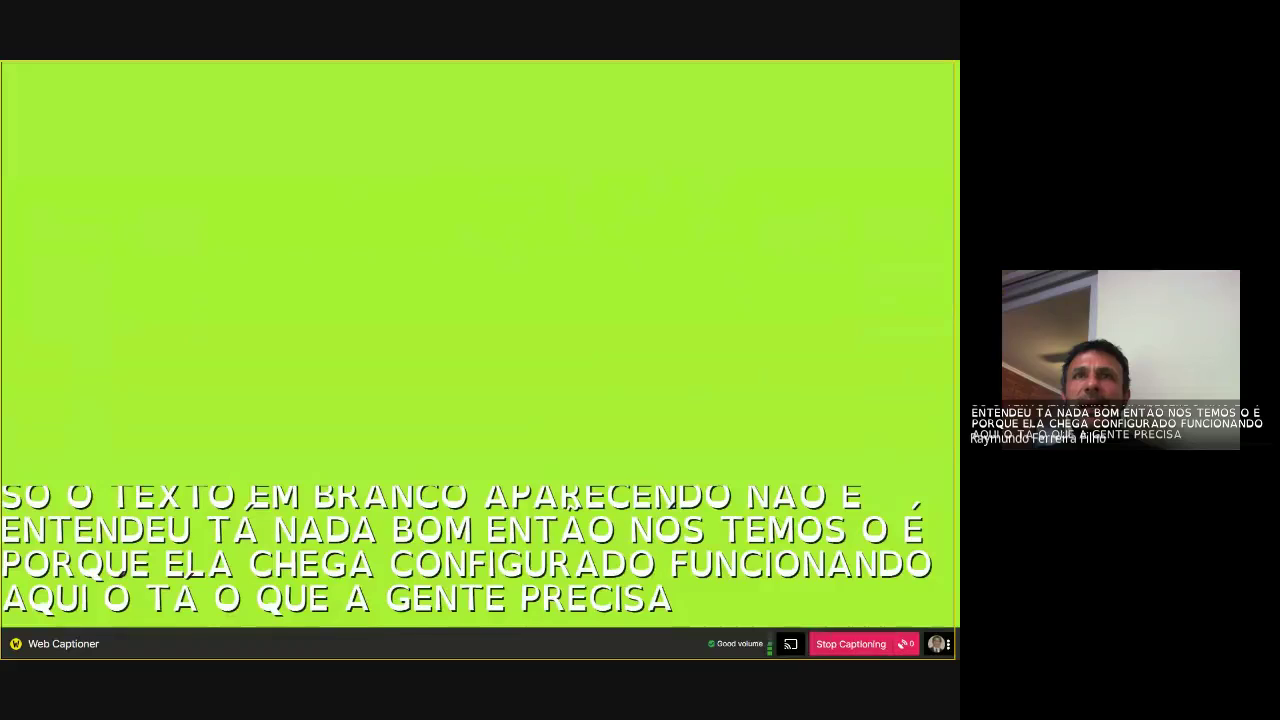
key(alt+Tab)
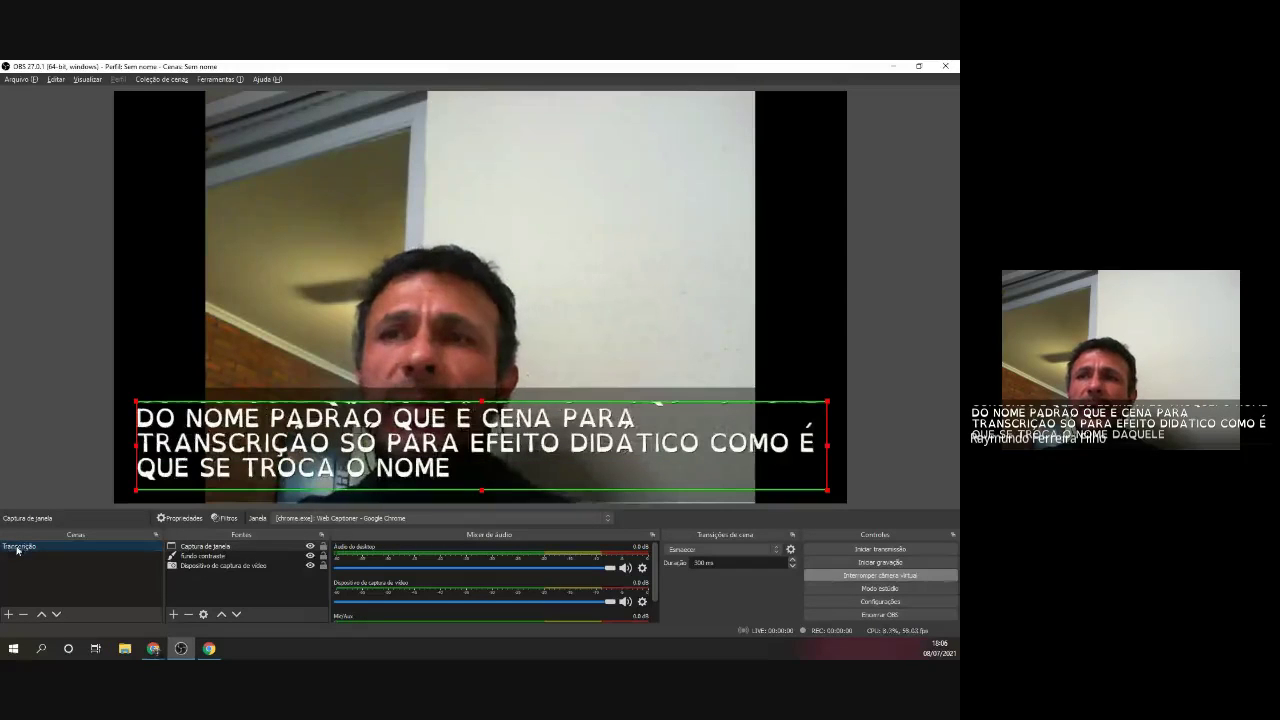
Open the Transcrição scene's name for editing, and view the source types that can be added to the scene.
right_click(17, 549)
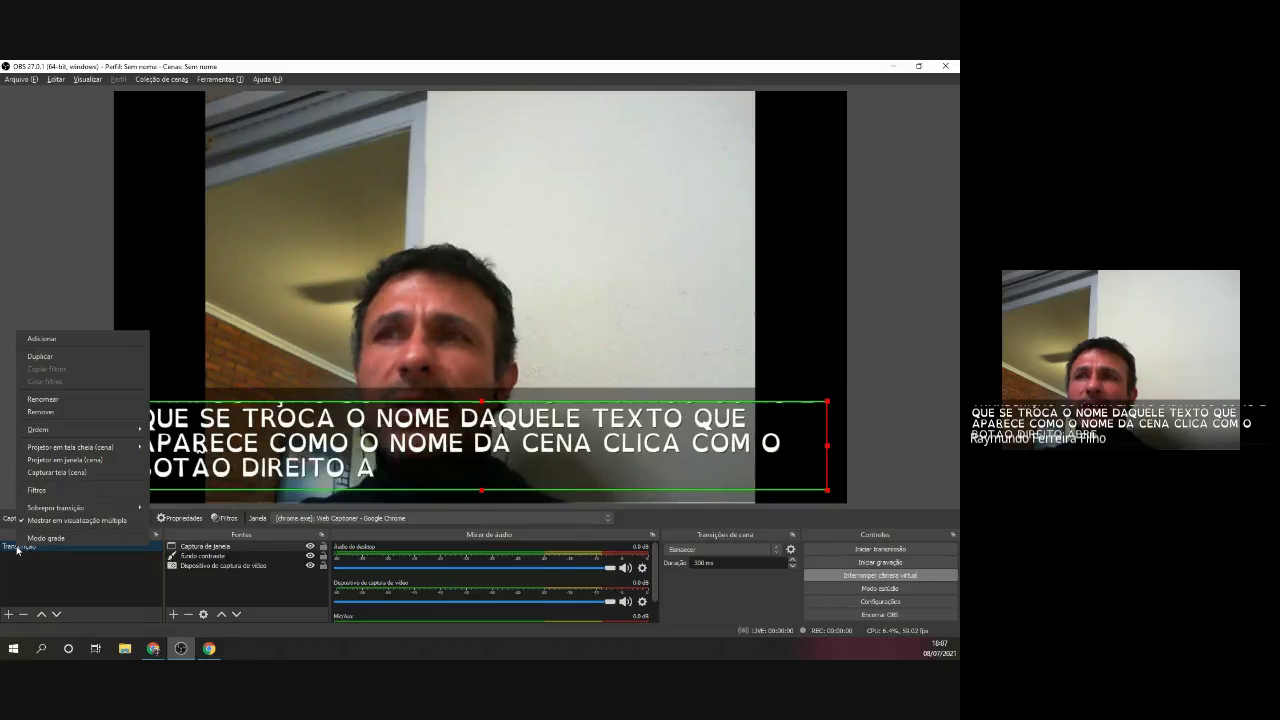
click(45, 403)
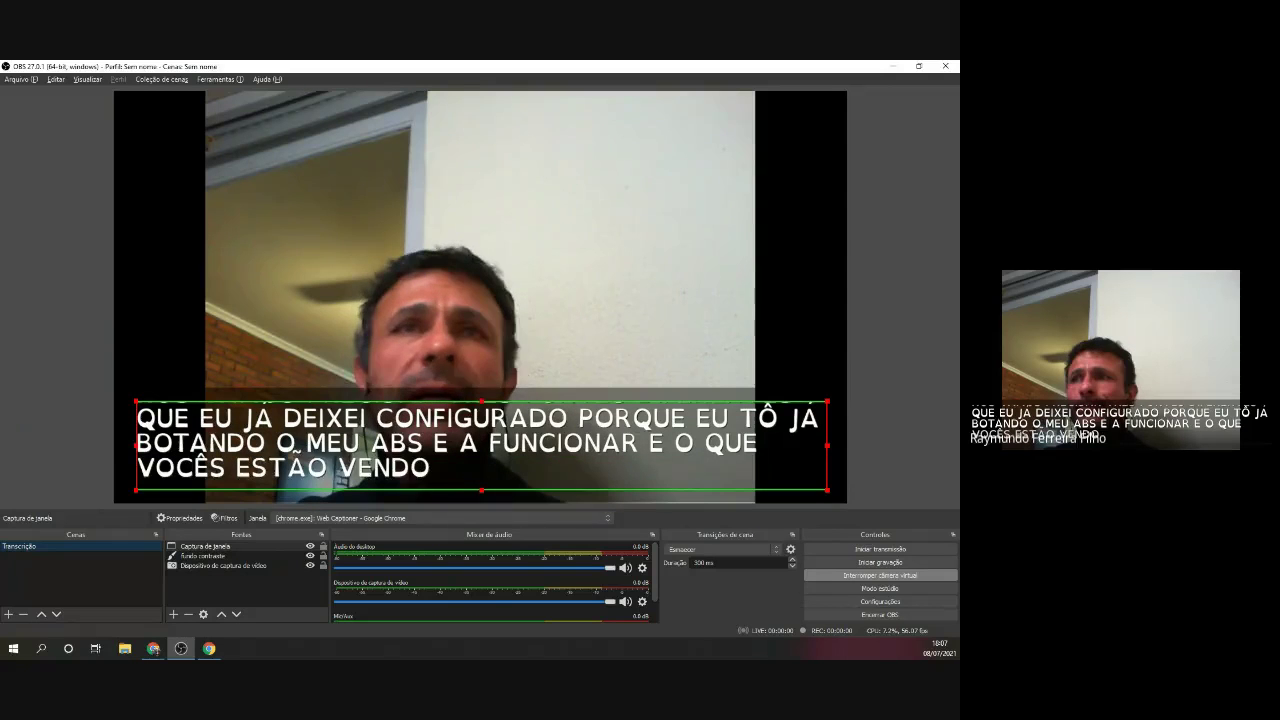
click(200, 566)
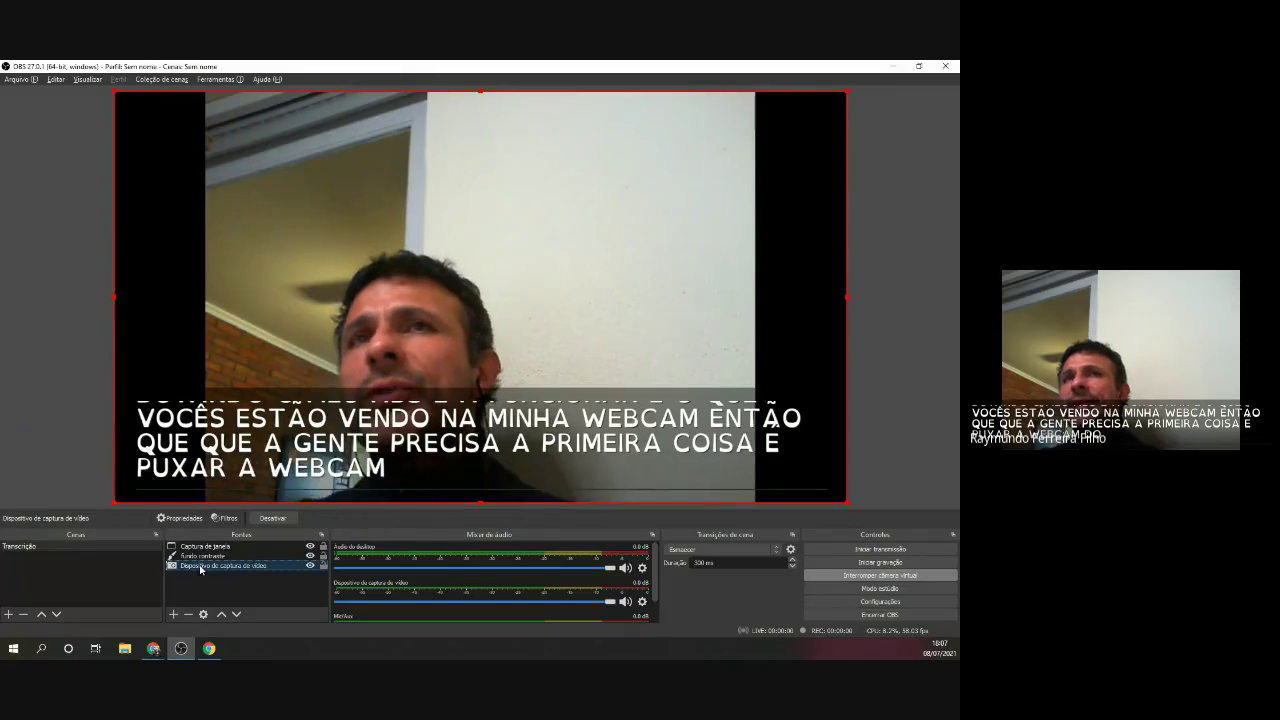
click(173, 614)
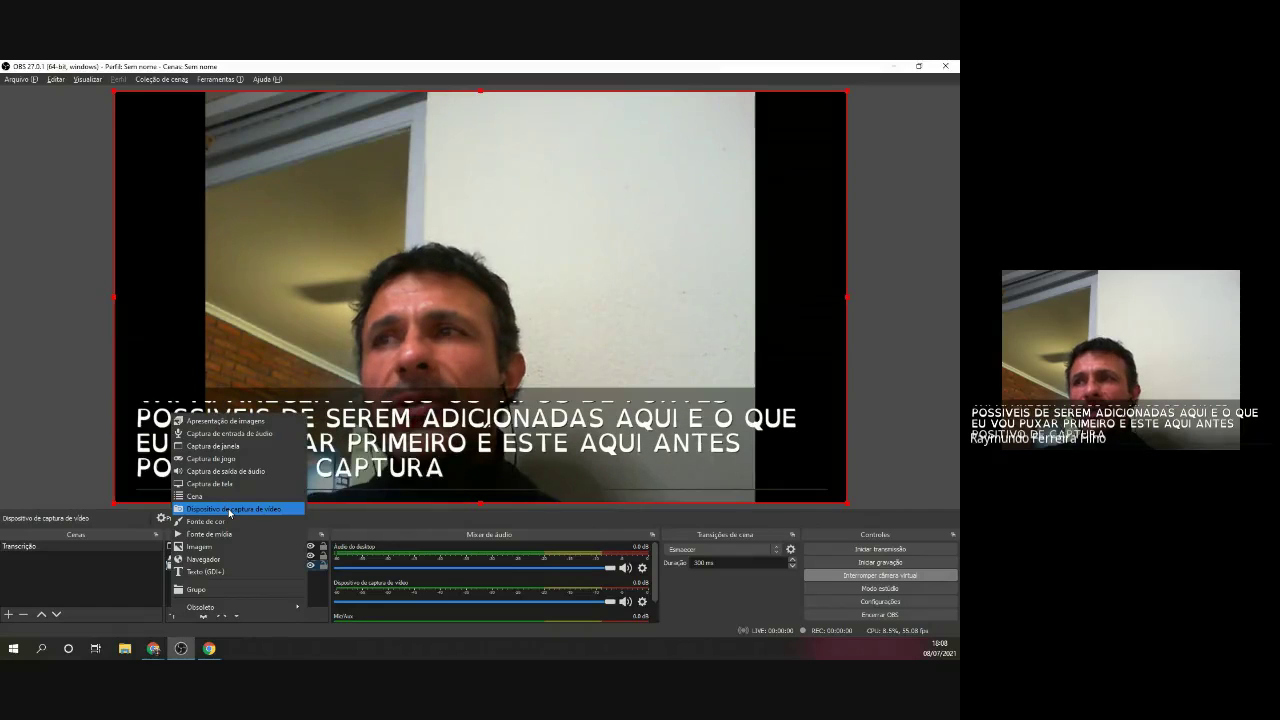
click(312, 594)
Review the camera choices in the video capture source's properties, keep Microsoft LifeCam HD-3000 selected, and cancel the dialog.
double_click(215, 566)
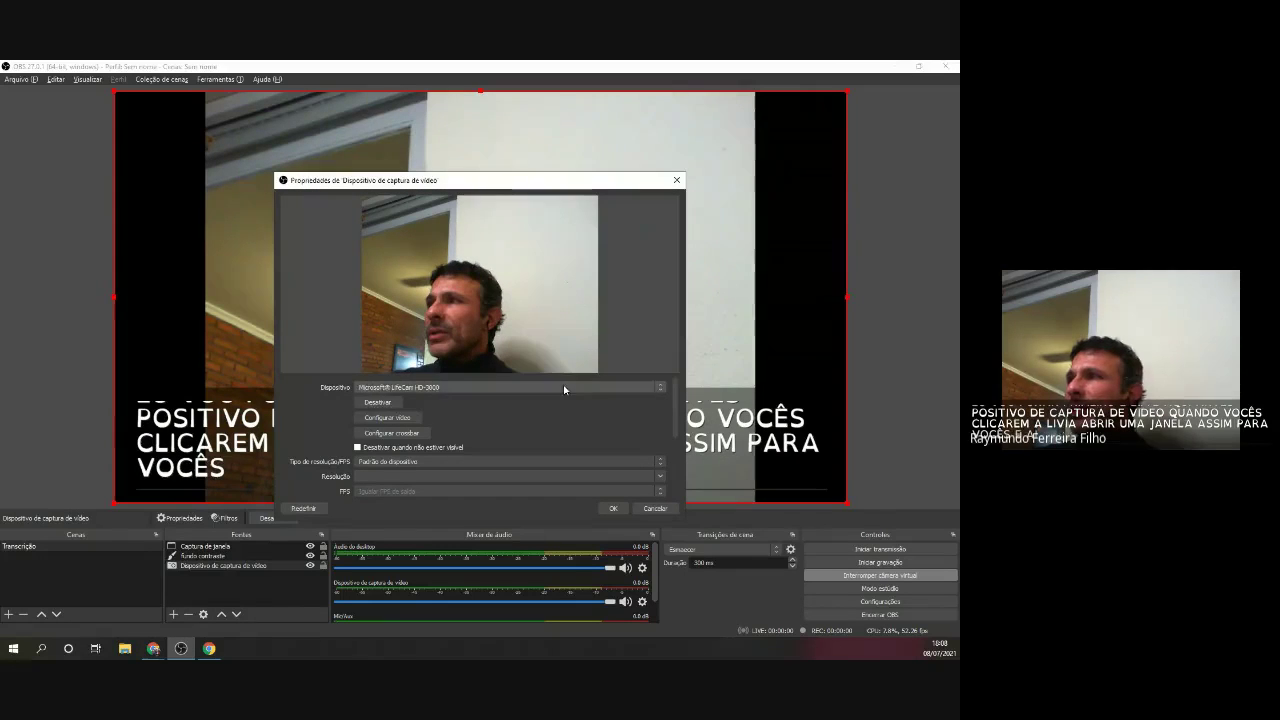
click(564, 387)
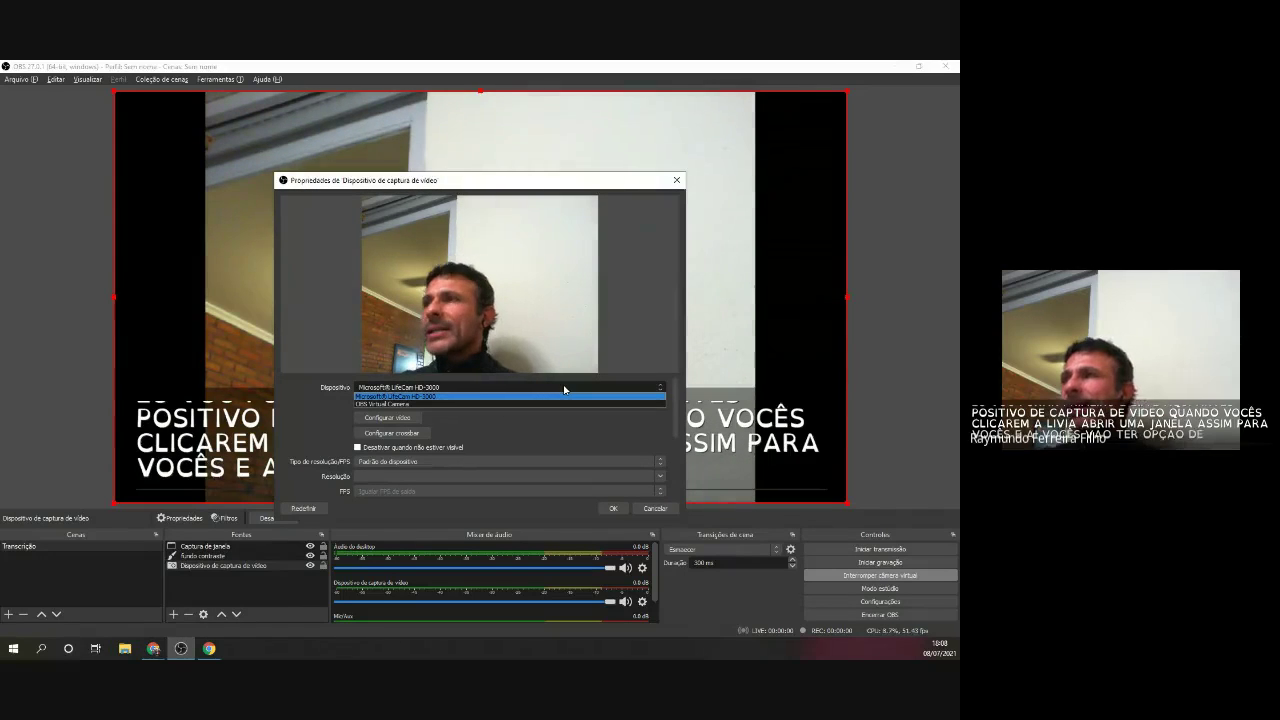
click(487, 395)
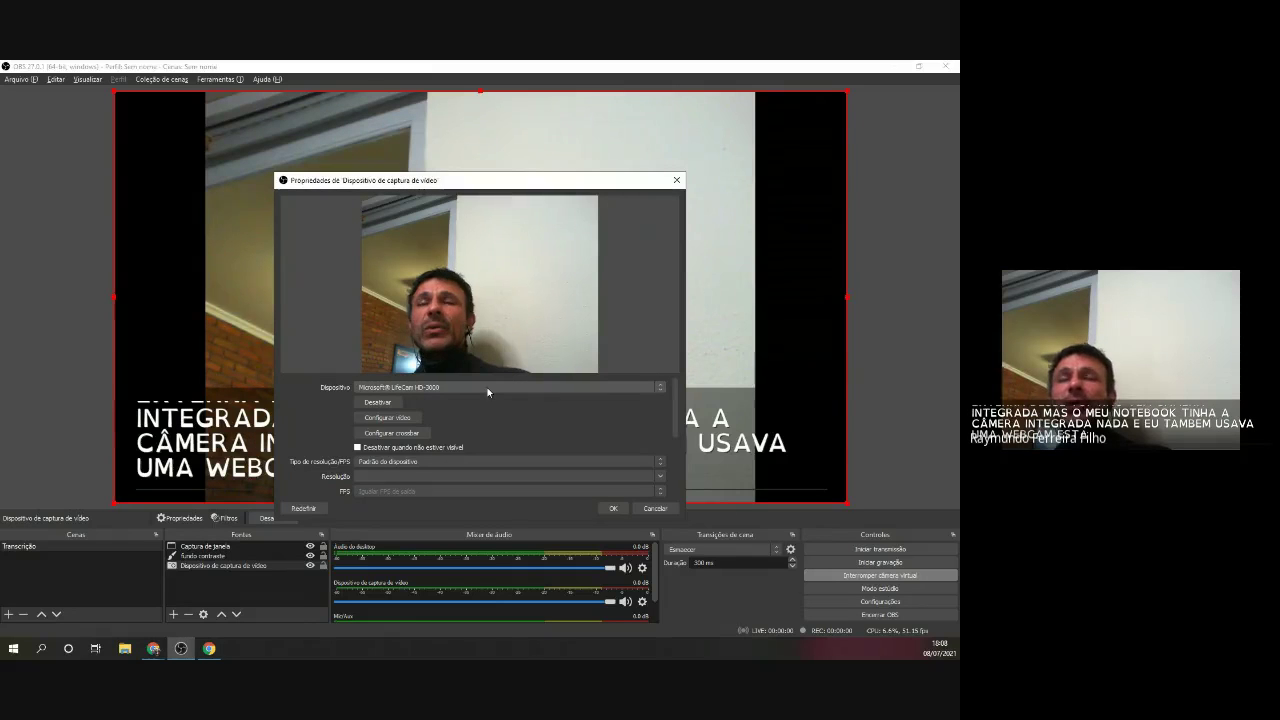
click(487, 387)
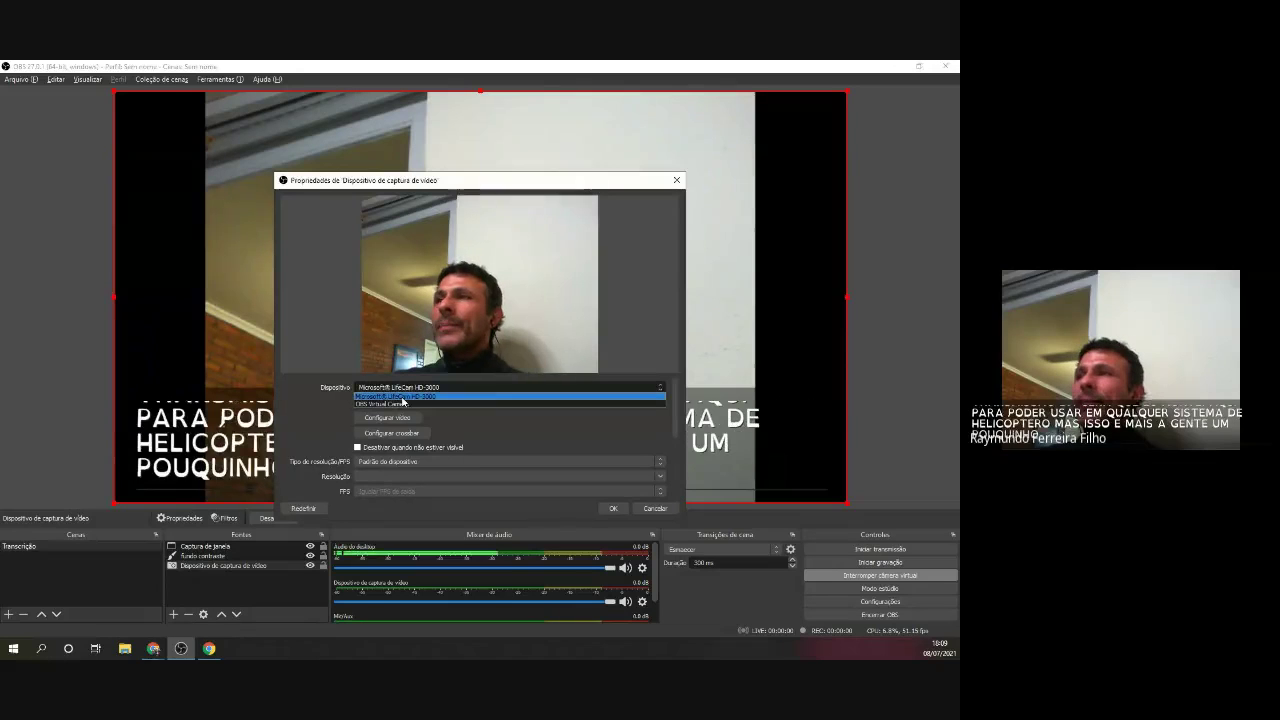
click(402, 398)
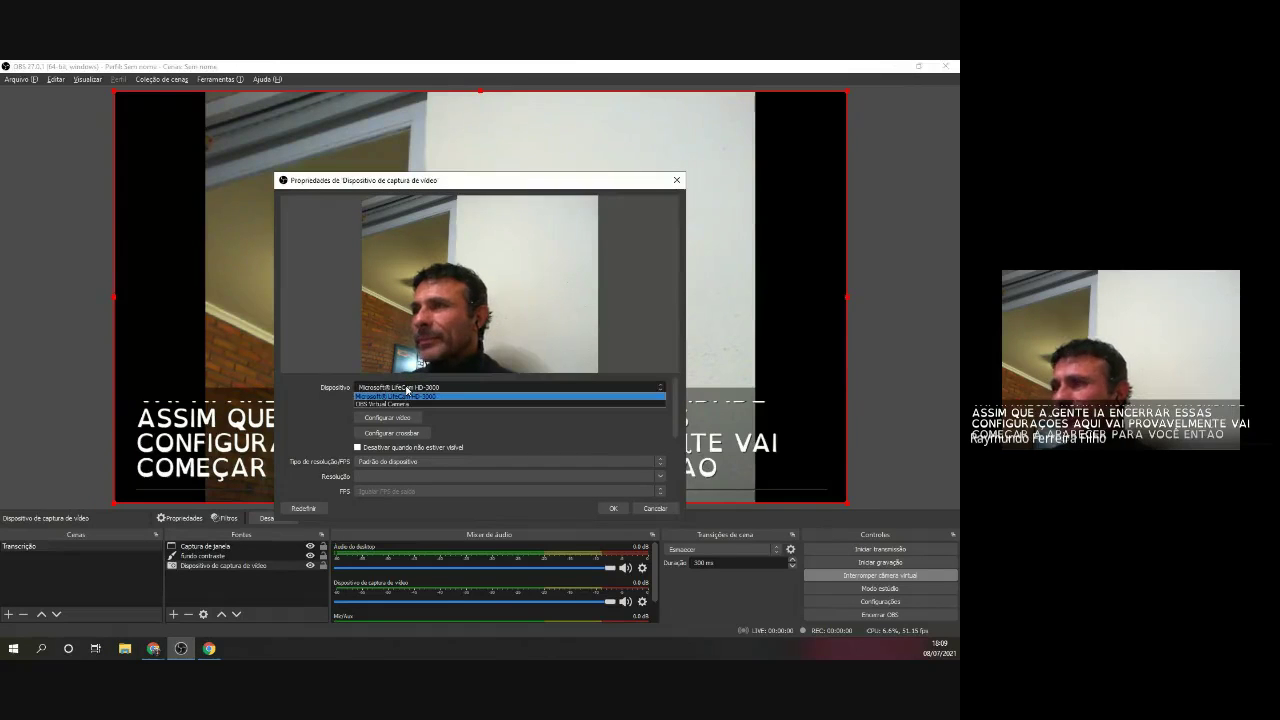
click(406, 388)
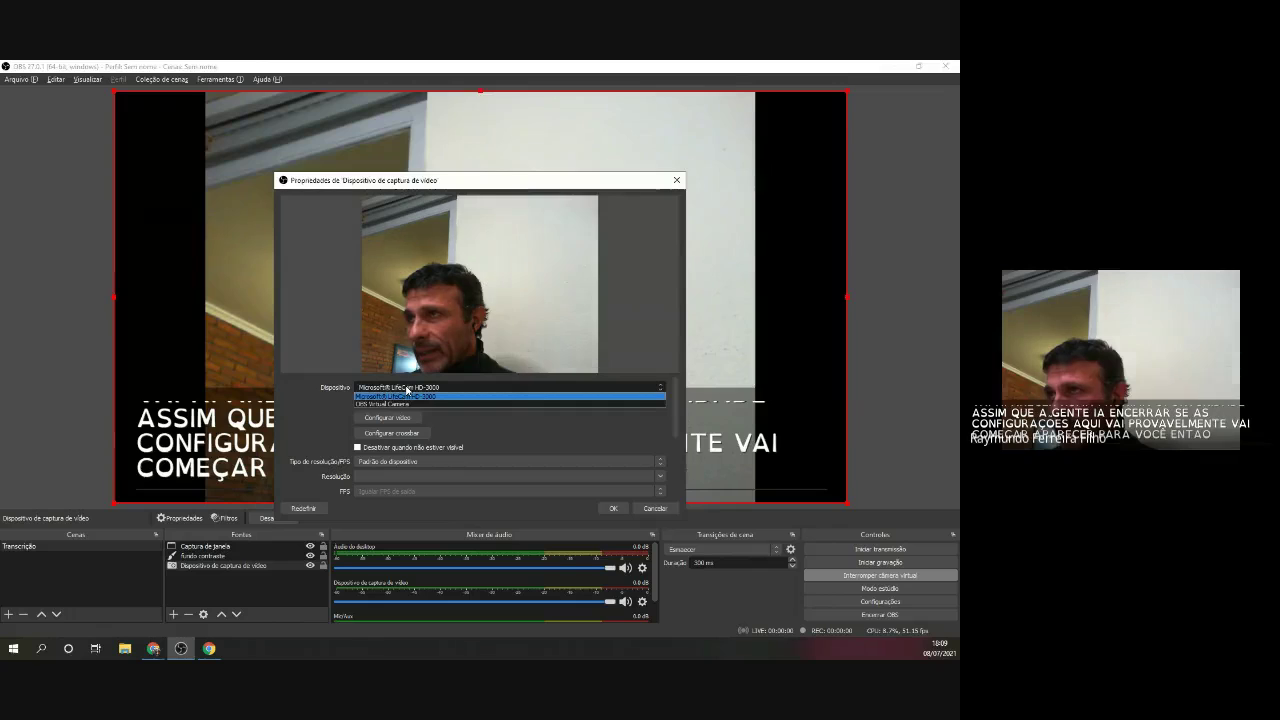
click(406, 396)
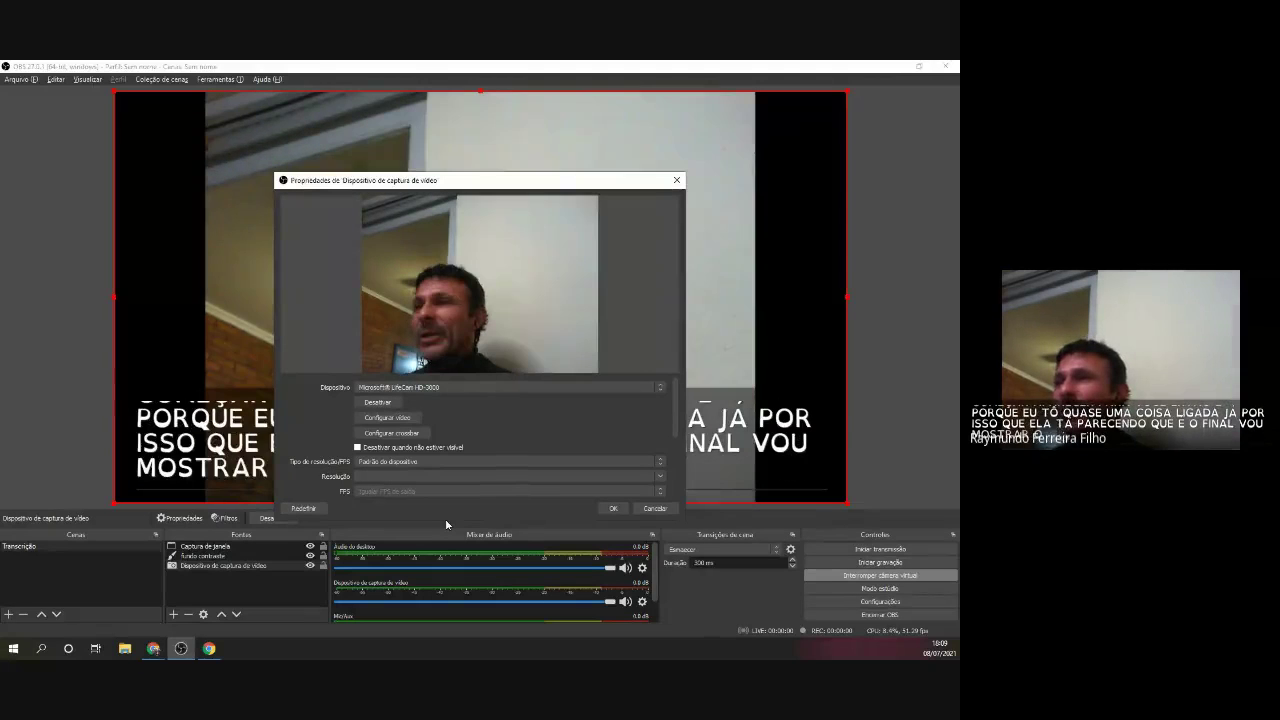
click(424, 388)
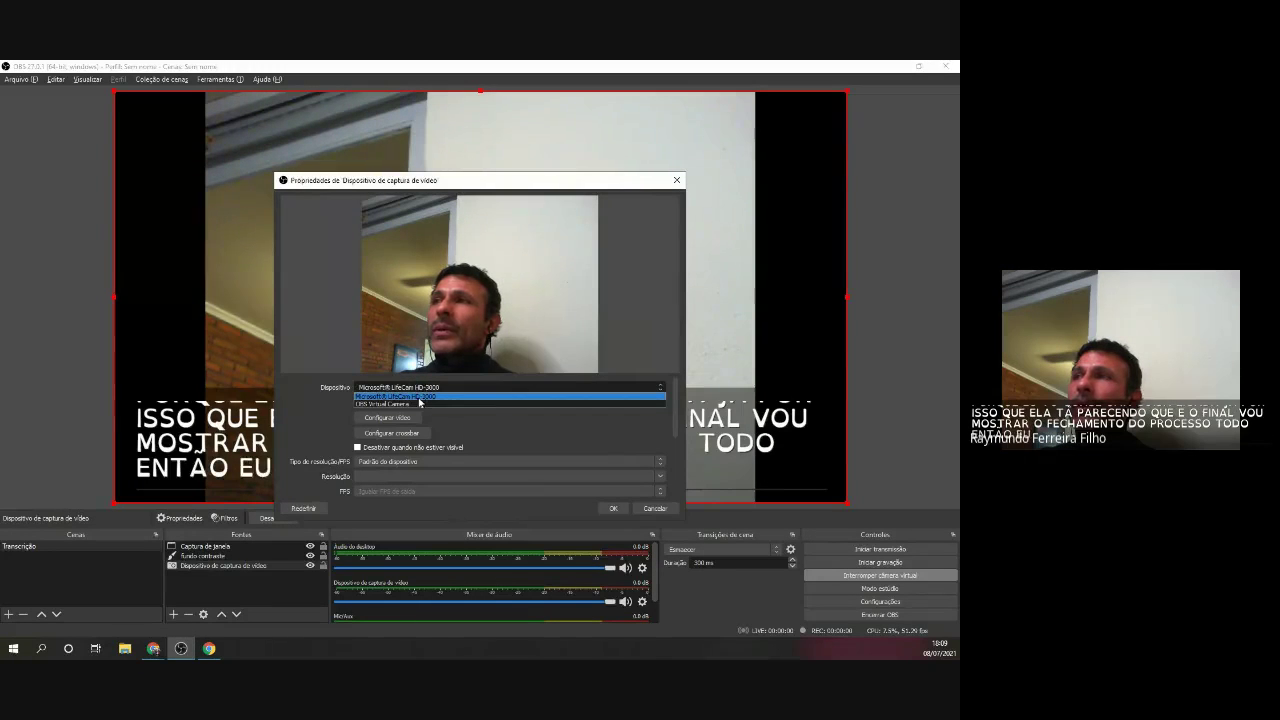
click(420, 399)
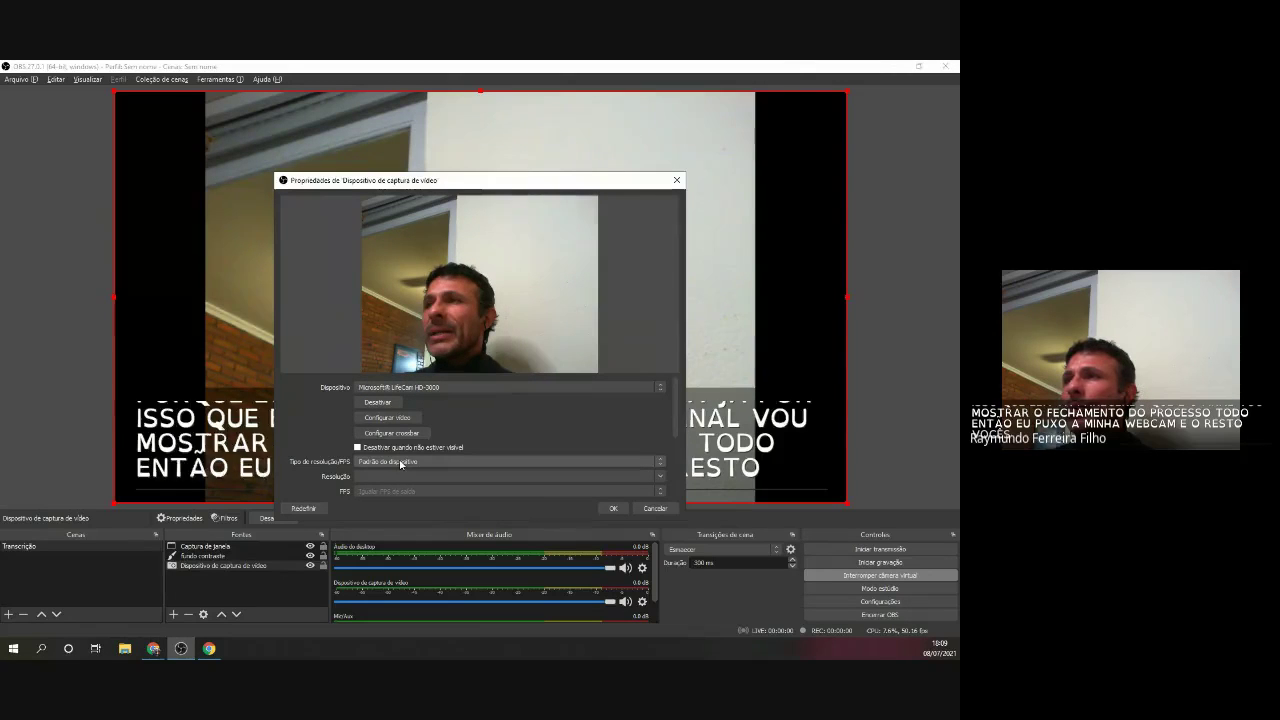
click(648, 510)
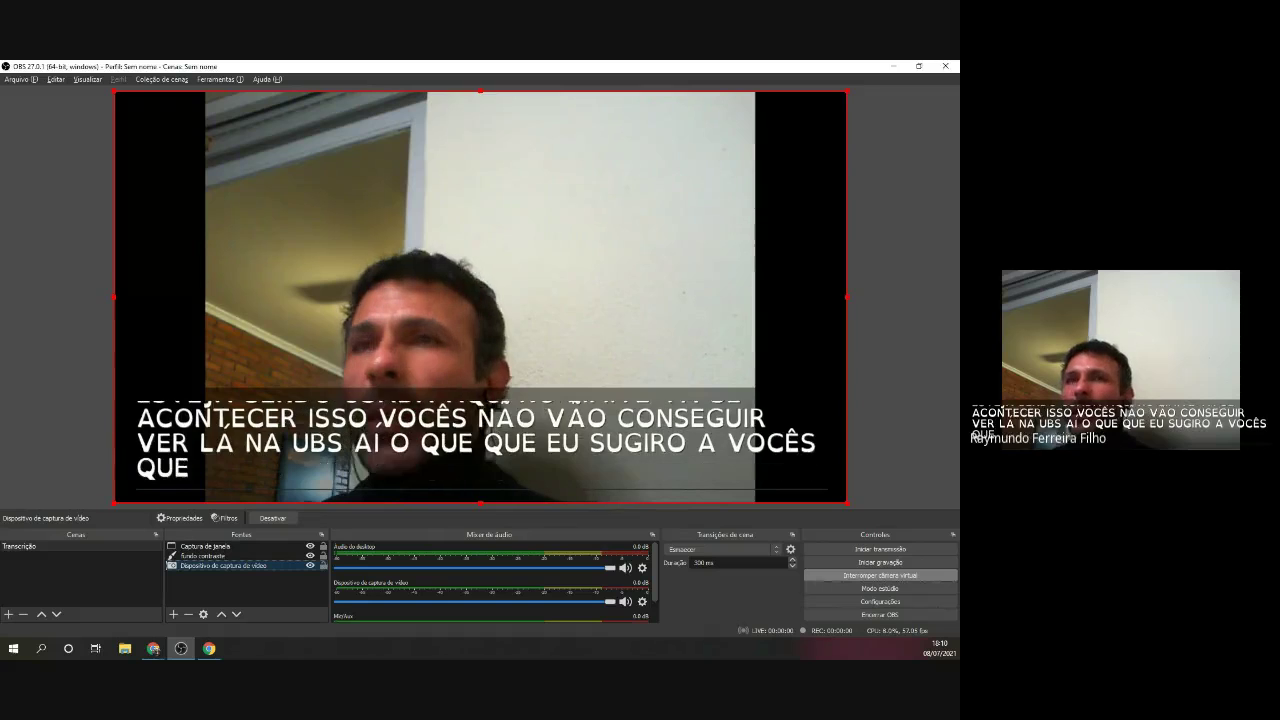
Switch to the Google Meet call, check the camera options in its video settings, and close the settings.
key(alt+Tab)
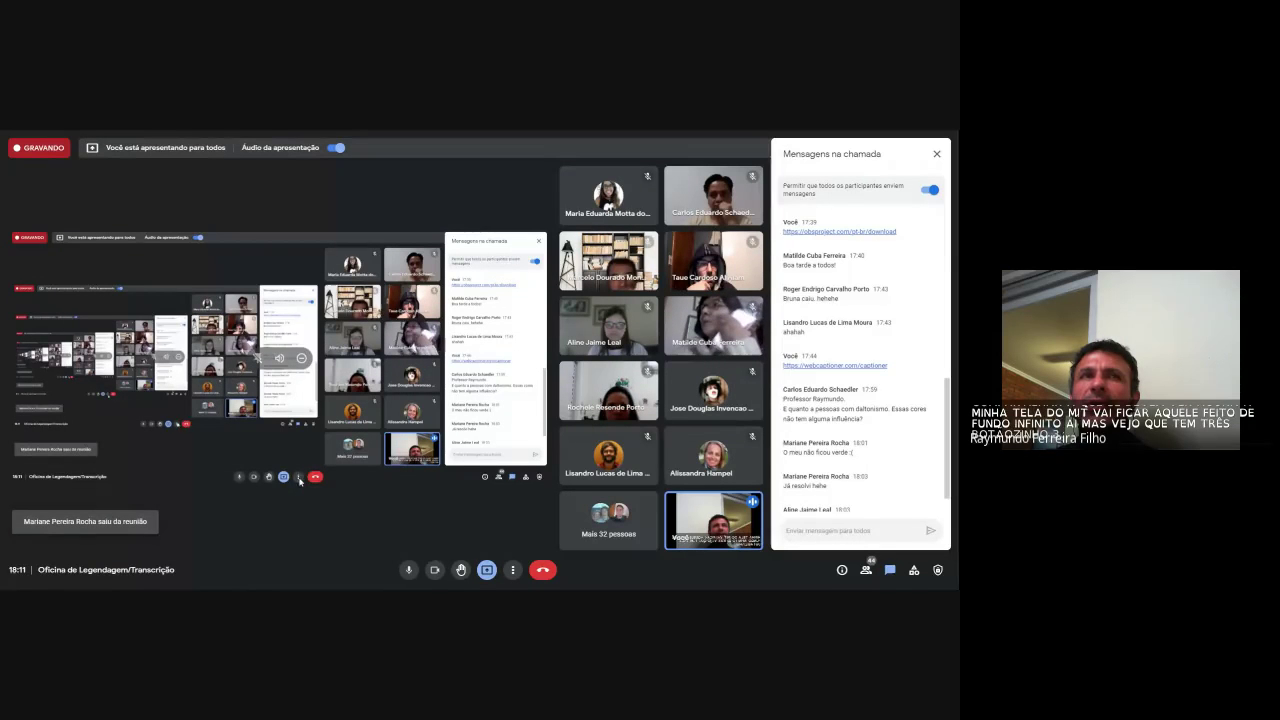
click(511, 572)
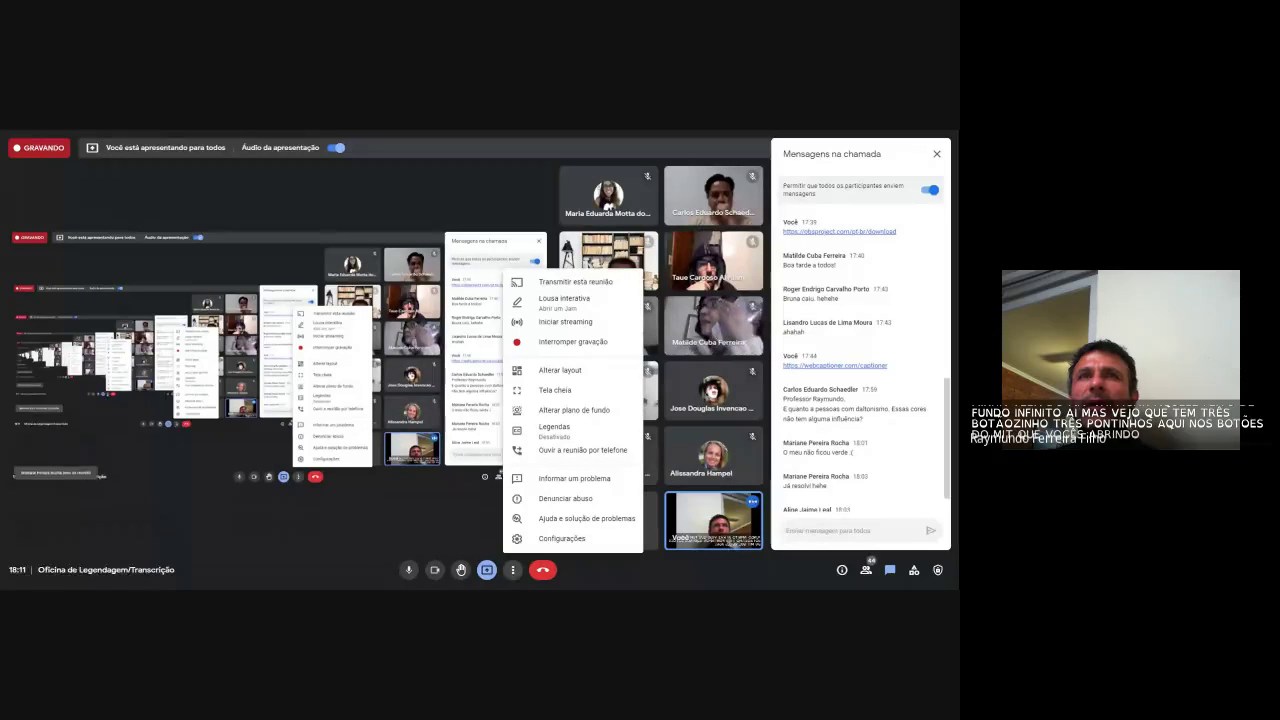
click(544, 545)
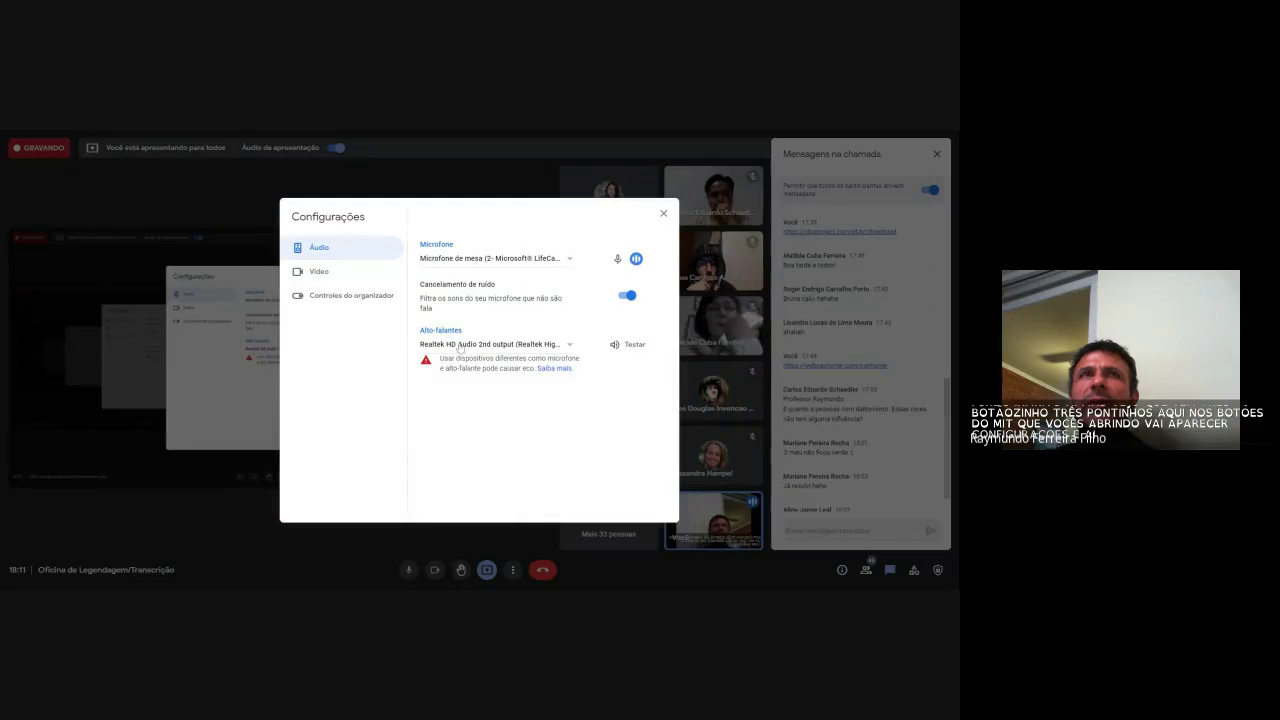
click(319, 272)
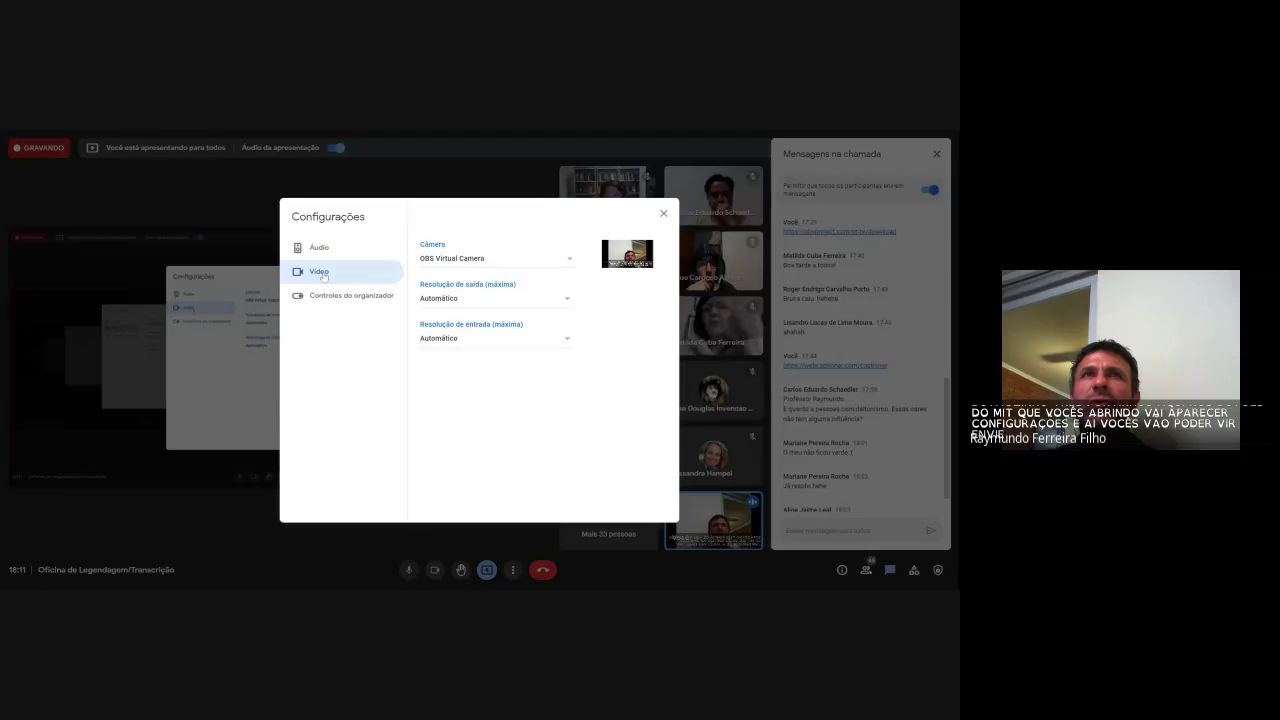
click(571, 262)
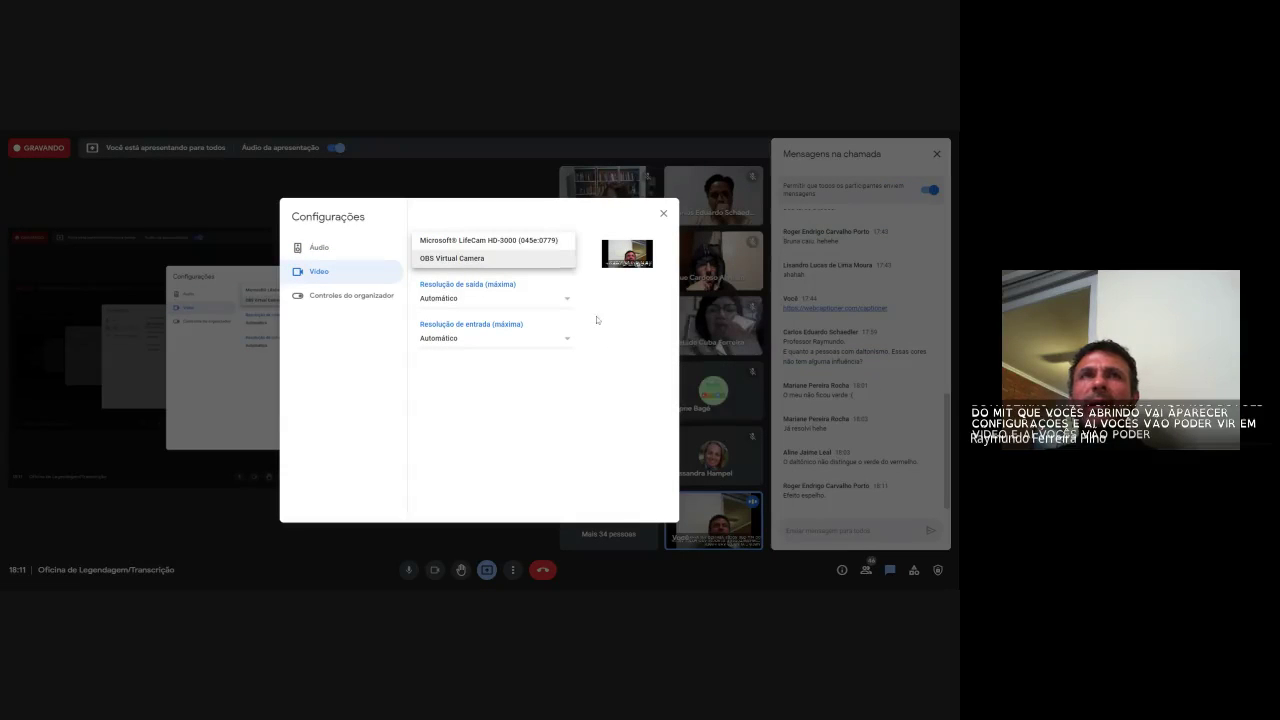
click(498, 418)
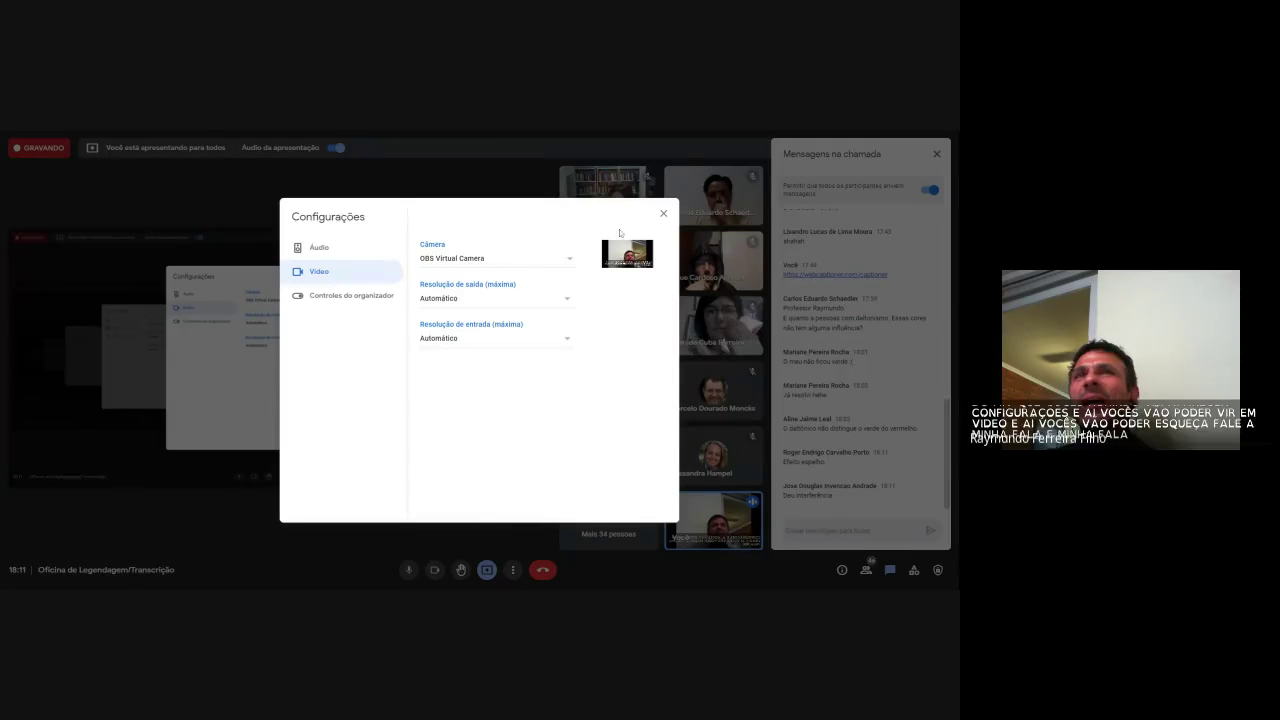
click(434, 570)
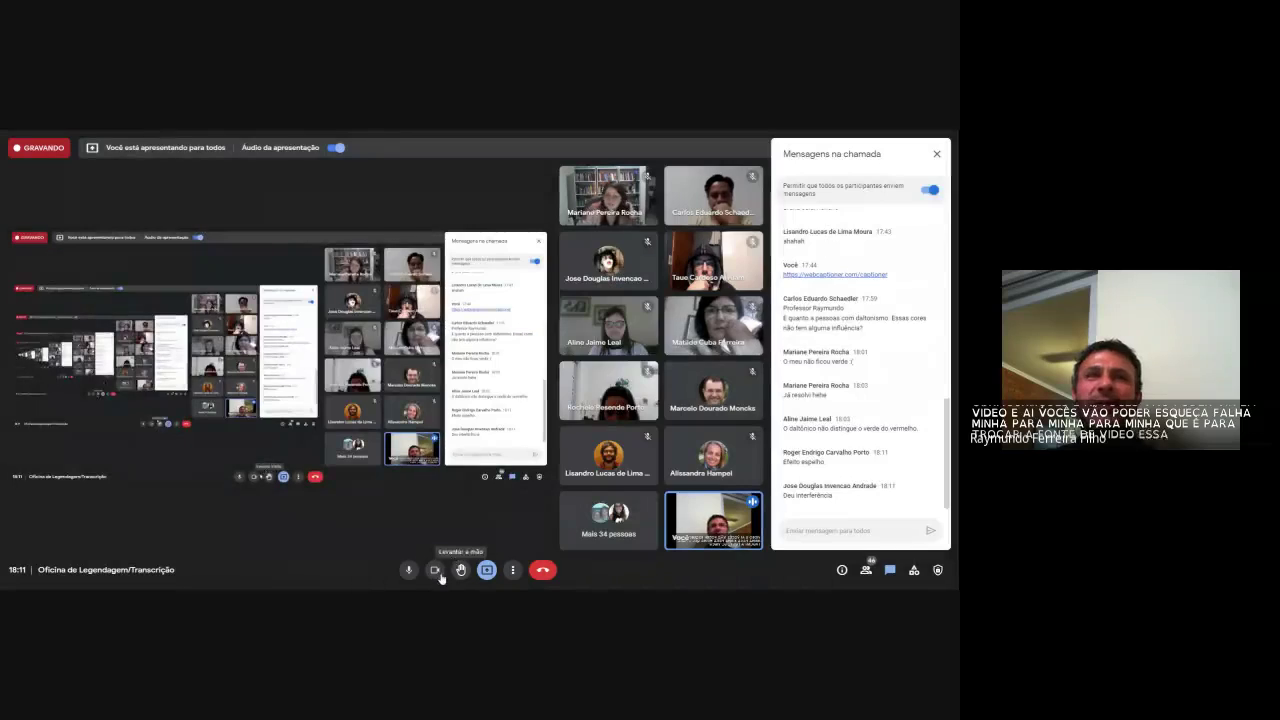
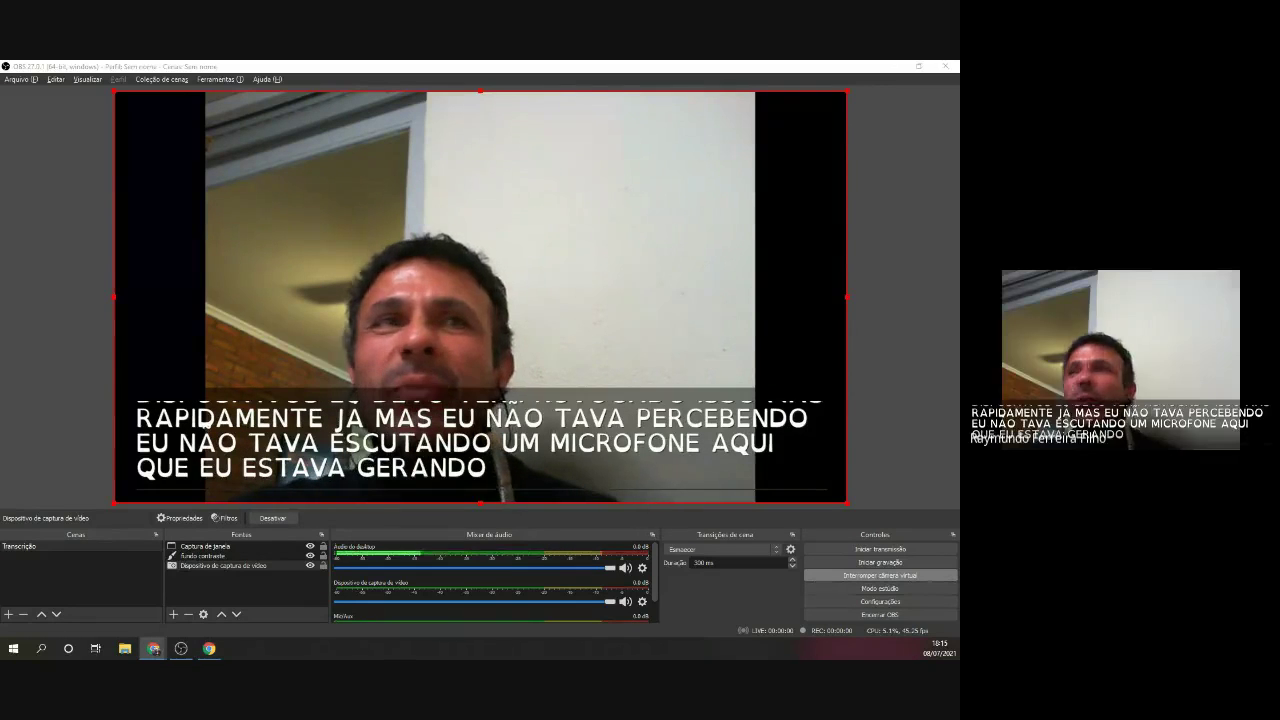
Recheck the OBS video capture source's properties, and leave Captura de janela hidden with fundo contraste shown over the webcam.
double_click(217, 567)
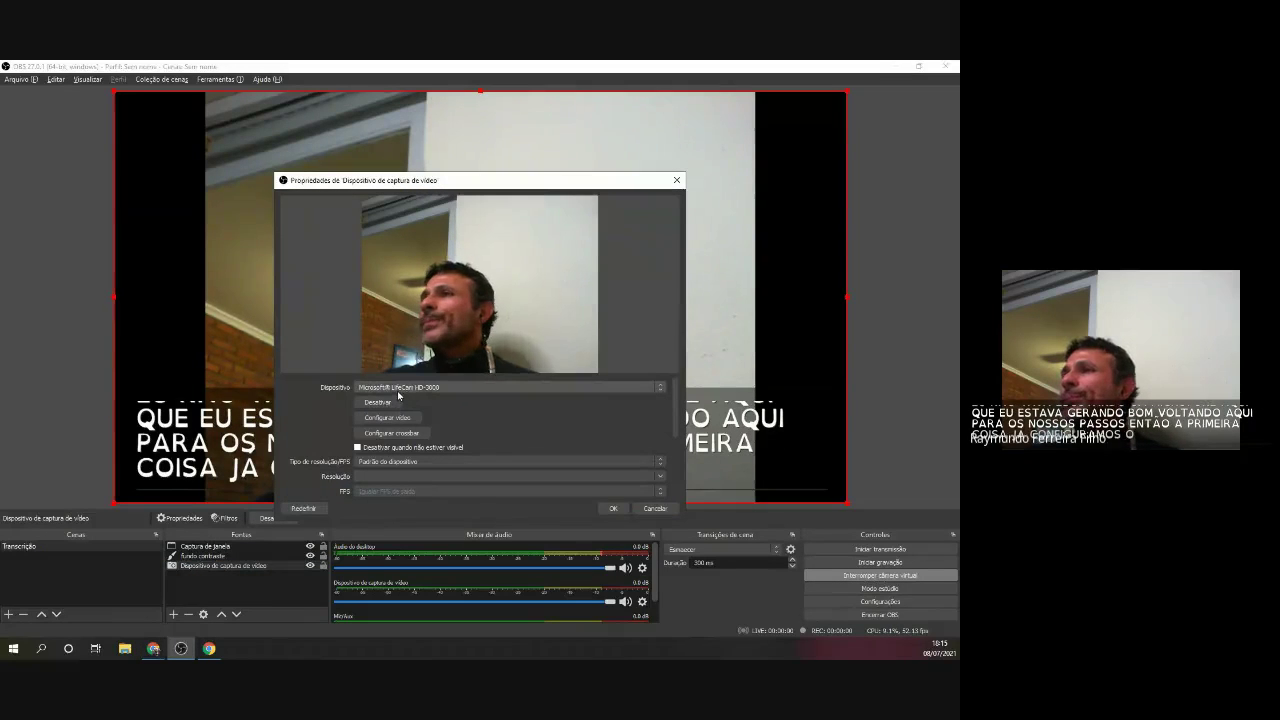
click(675, 182)
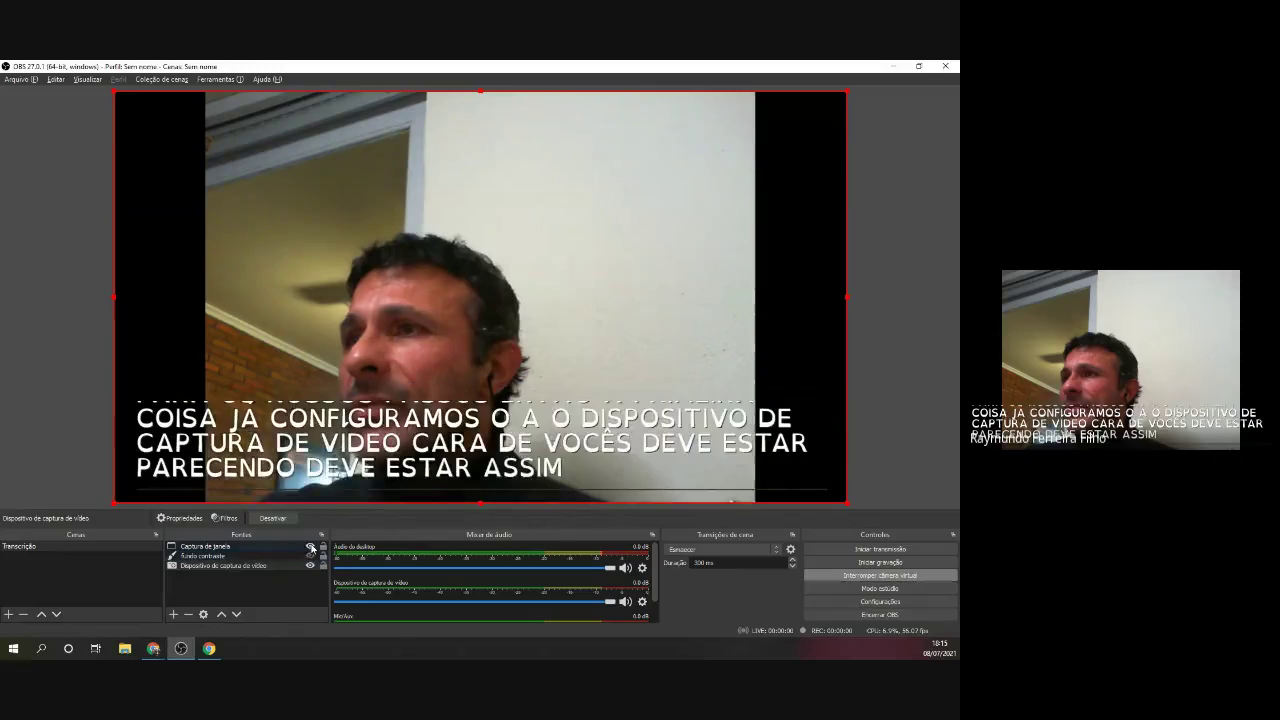
click(311, 547)
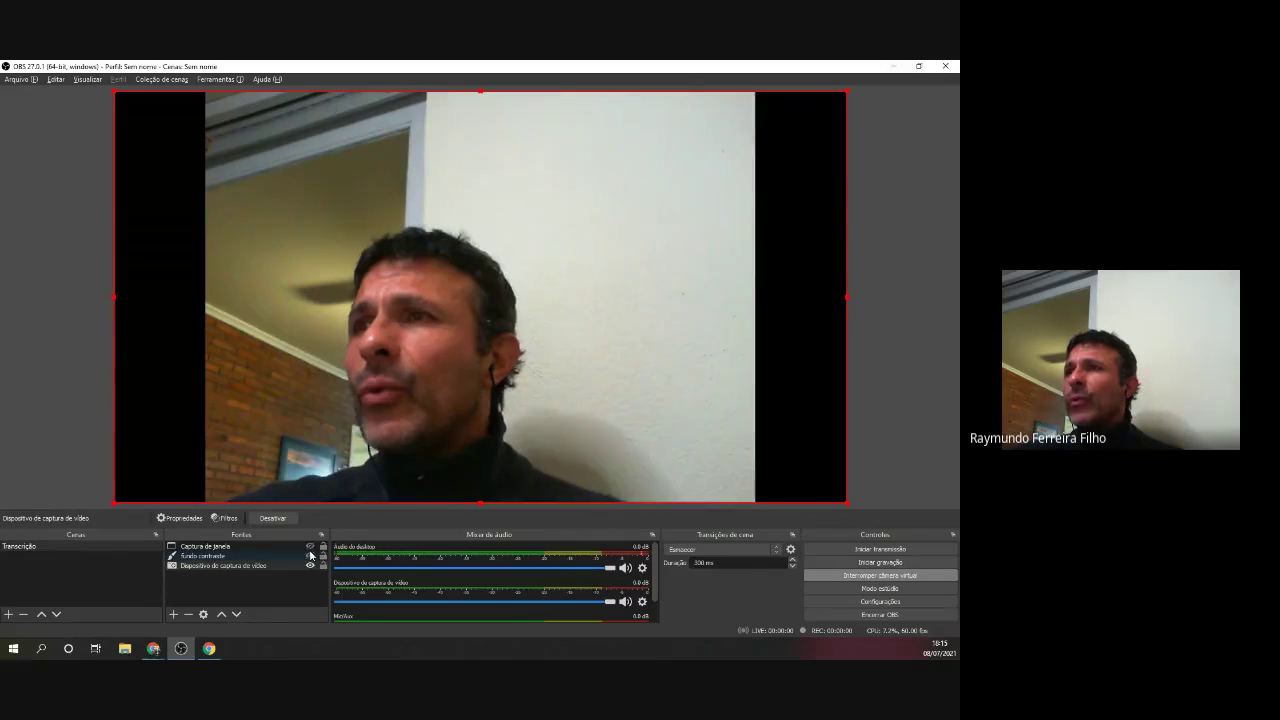
click(310, 556)
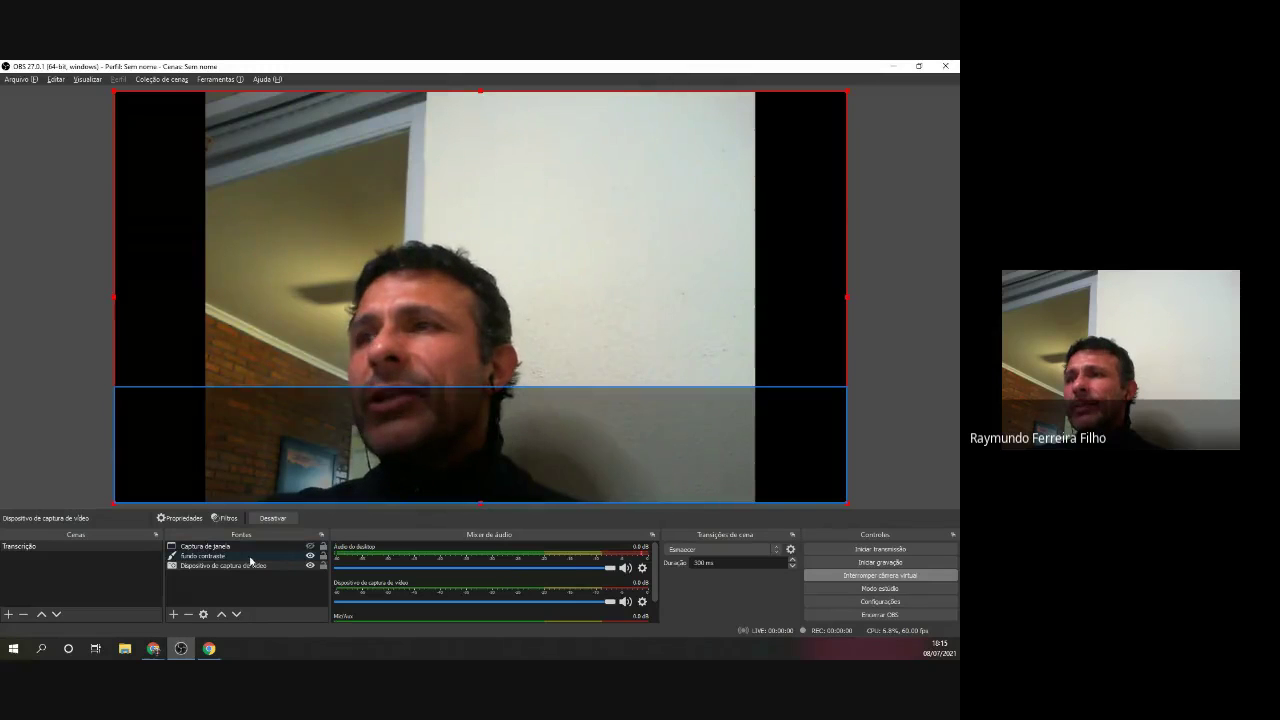
View the properties and colour picker of the fundo contraste source, and cancel both dialogs.
double_click(214, 558)
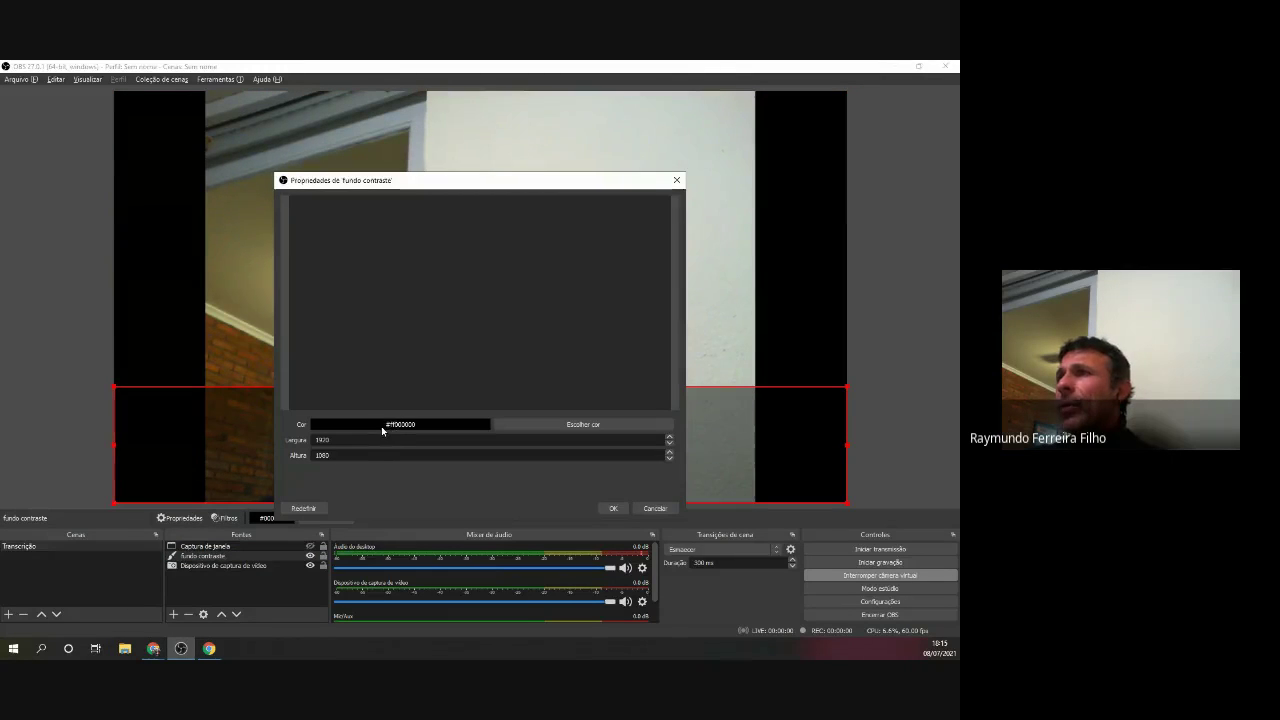
click(538, 426)
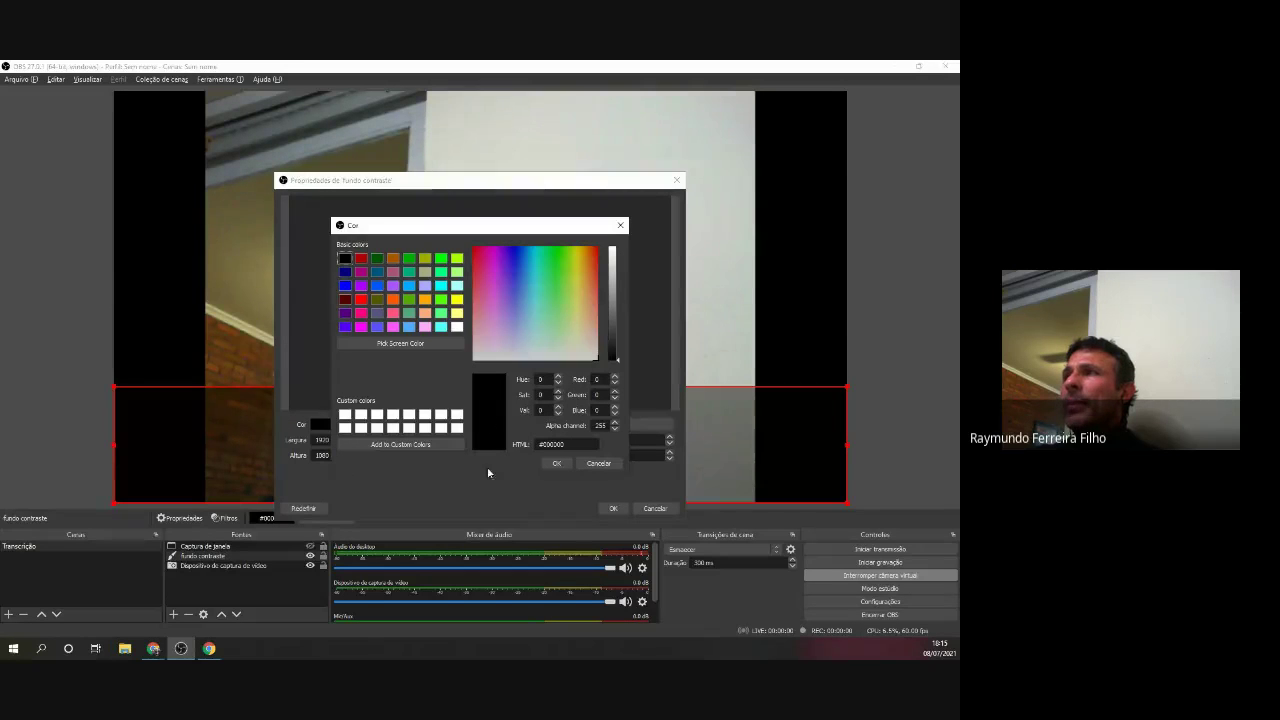
click(598, 463)
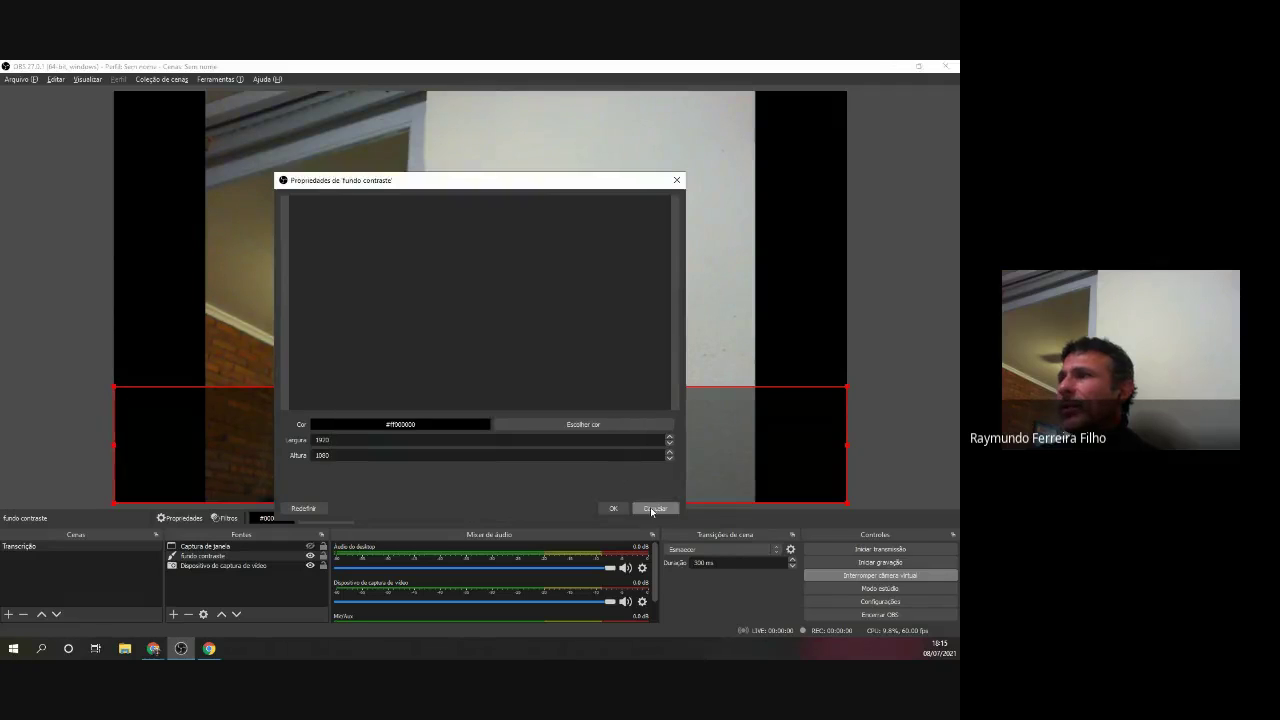
click(655, 508)
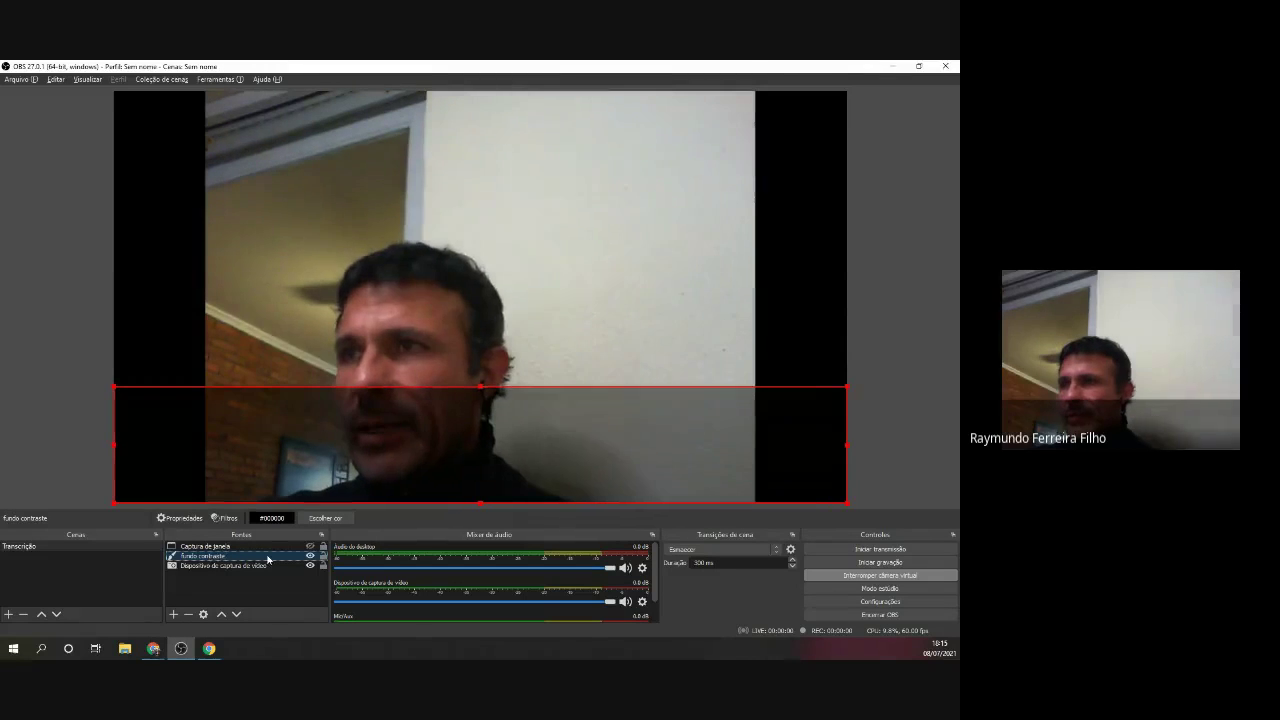
Add a new visible colour source to the Transcrição scene, keeping the suggested name Fonte de cor.
click(172, 614)
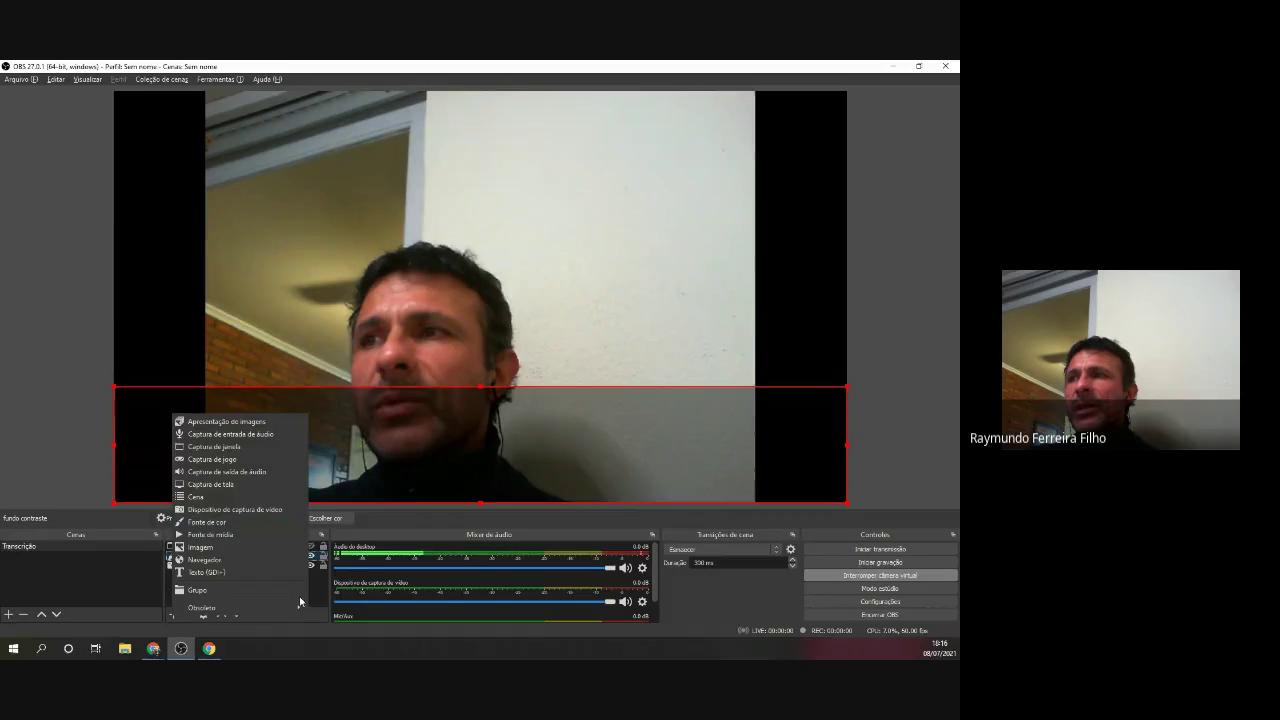
click(189, 605)
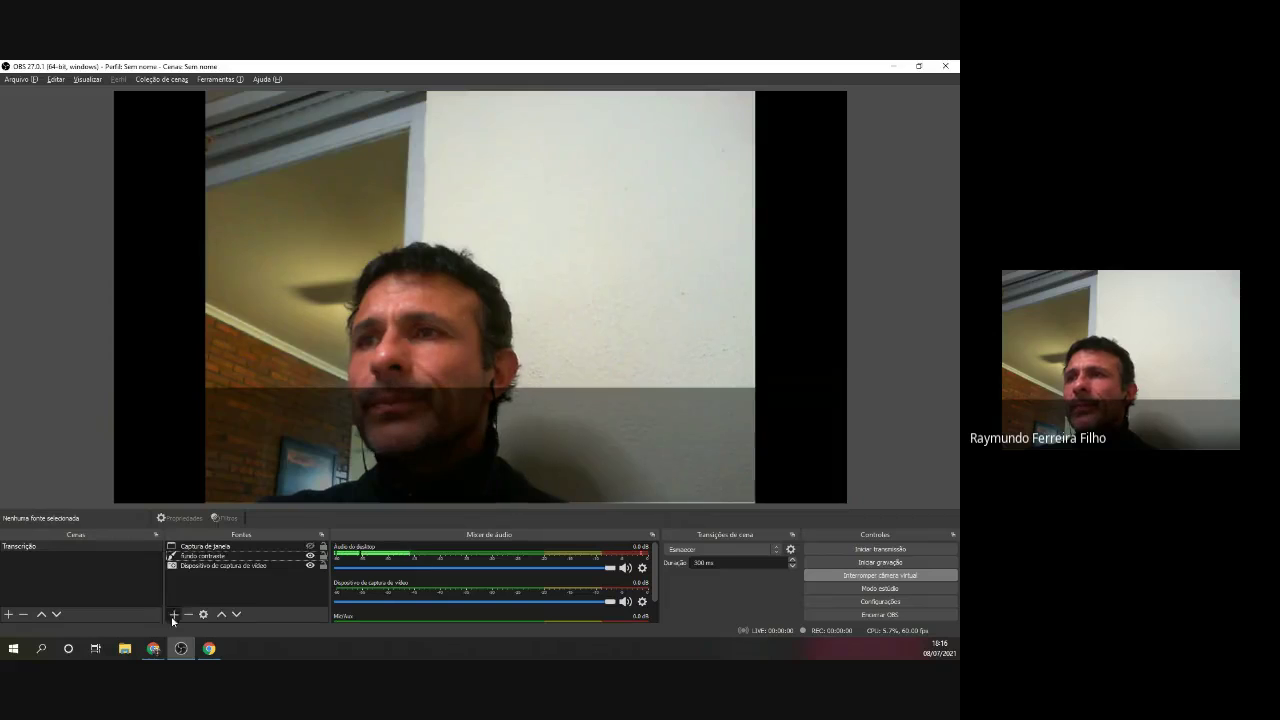
click(173, 614)
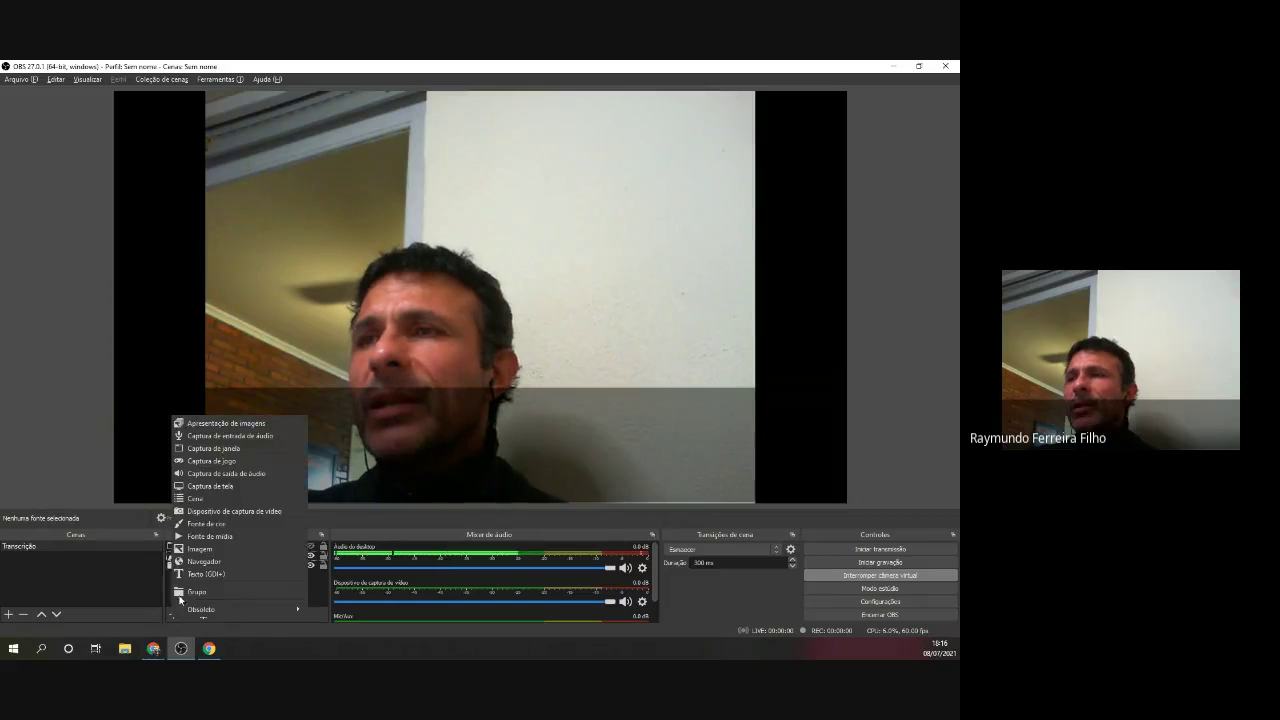
click(206, 526)
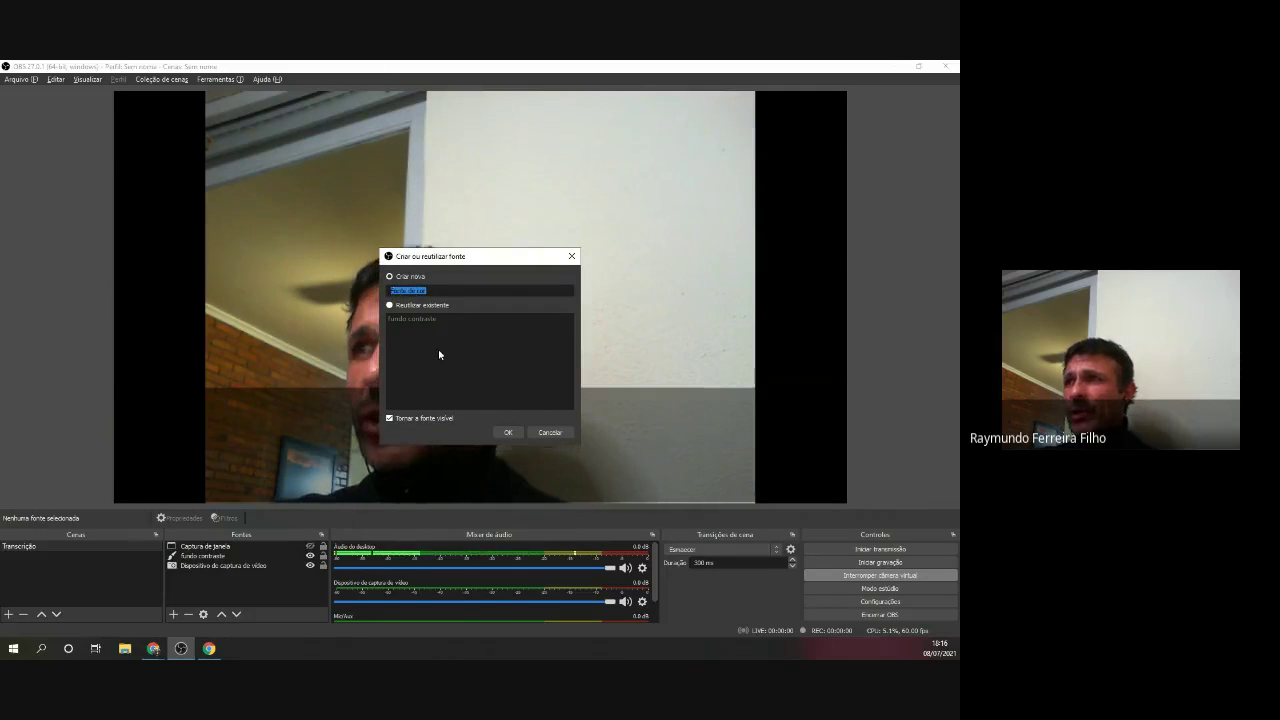
click(507, 432)
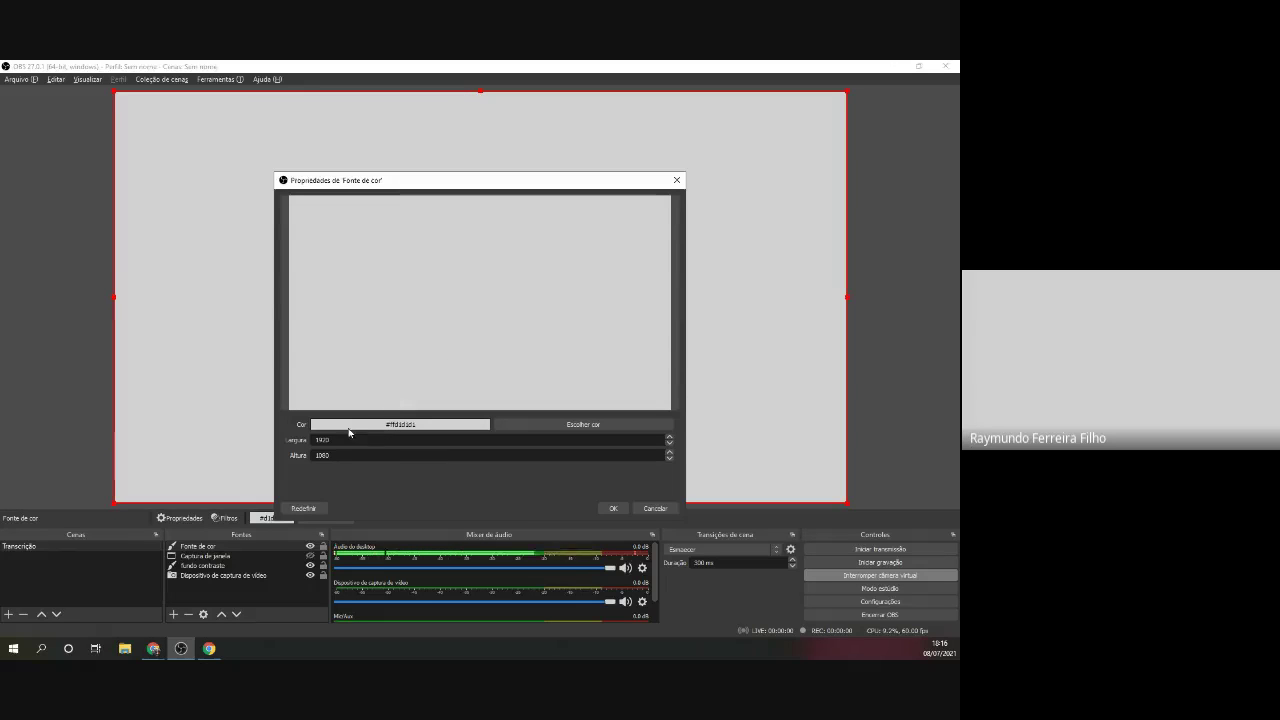
Set the colour of the Fonte de cor source to black, #000000, and confirm its properties.
click(553, 427)
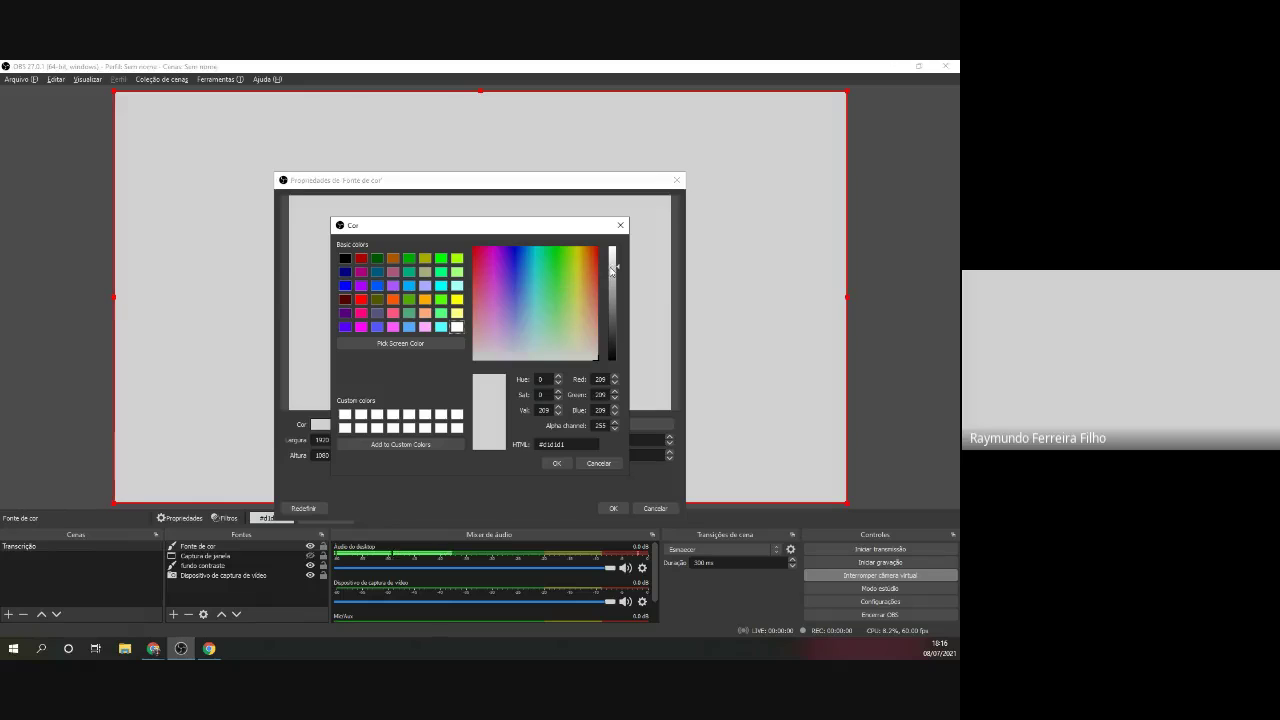
drag(618, 269, 617, 364)
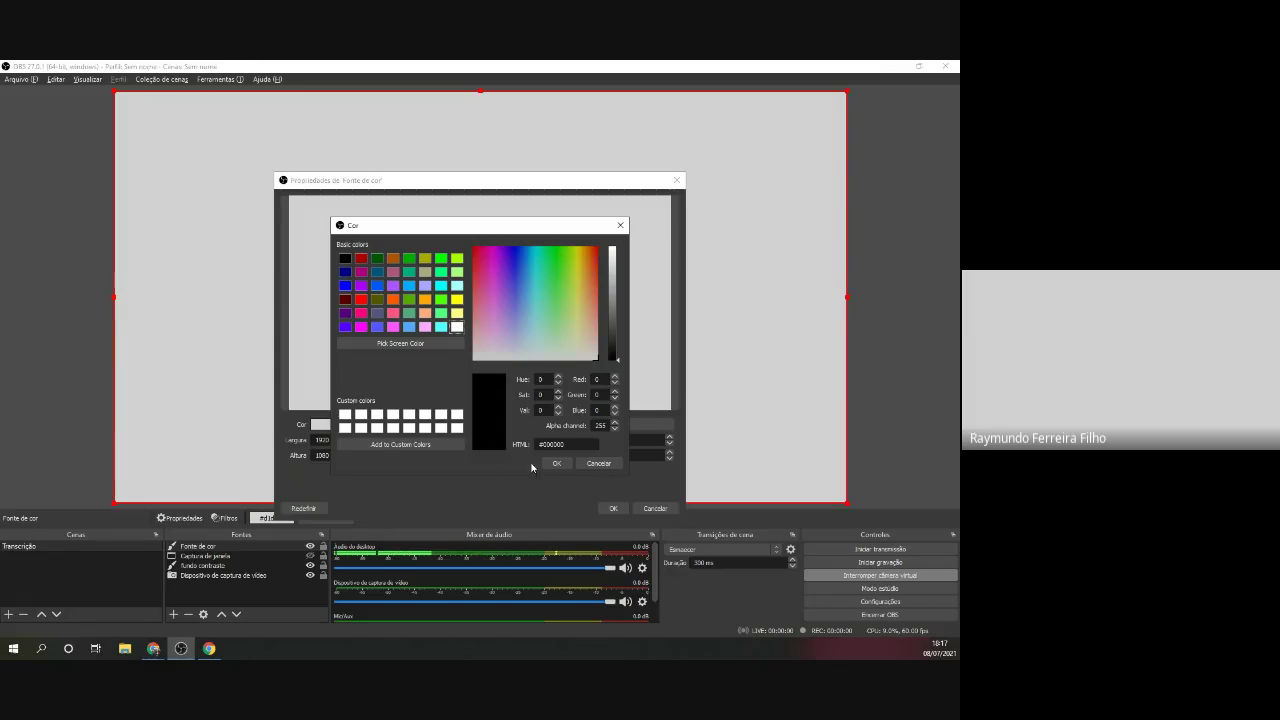
click(556, 464)
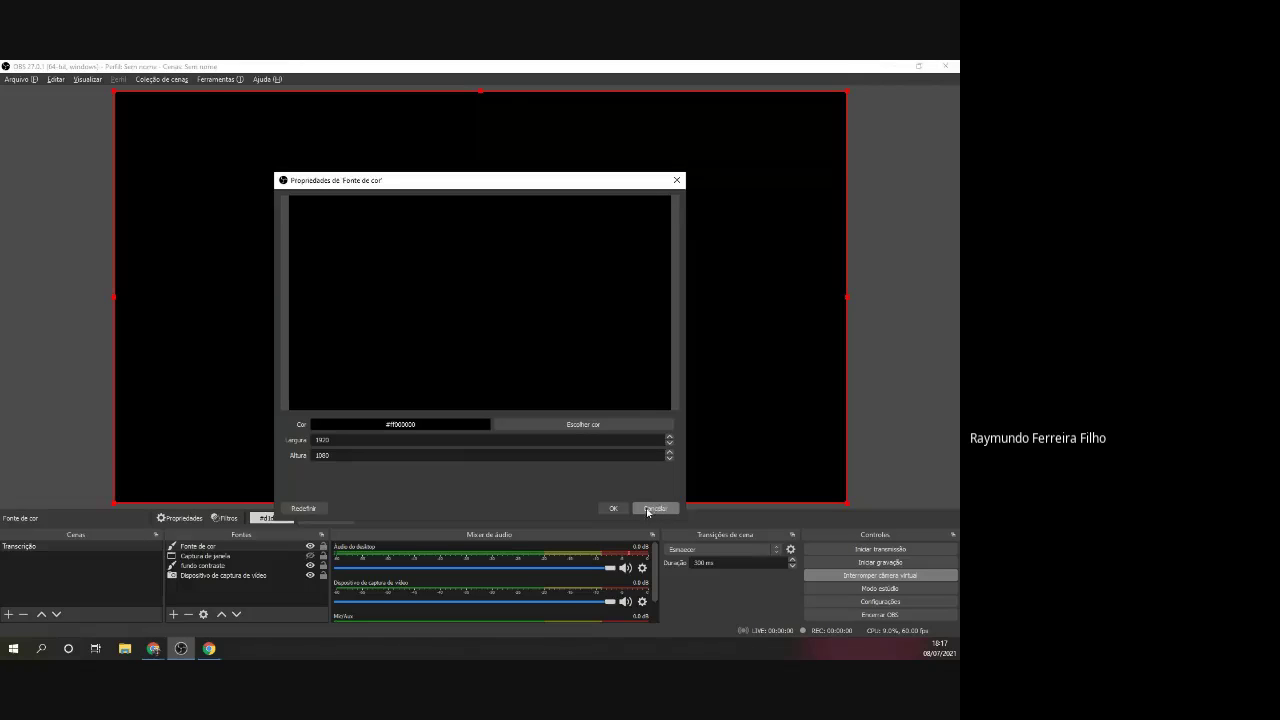
click(614, 508)
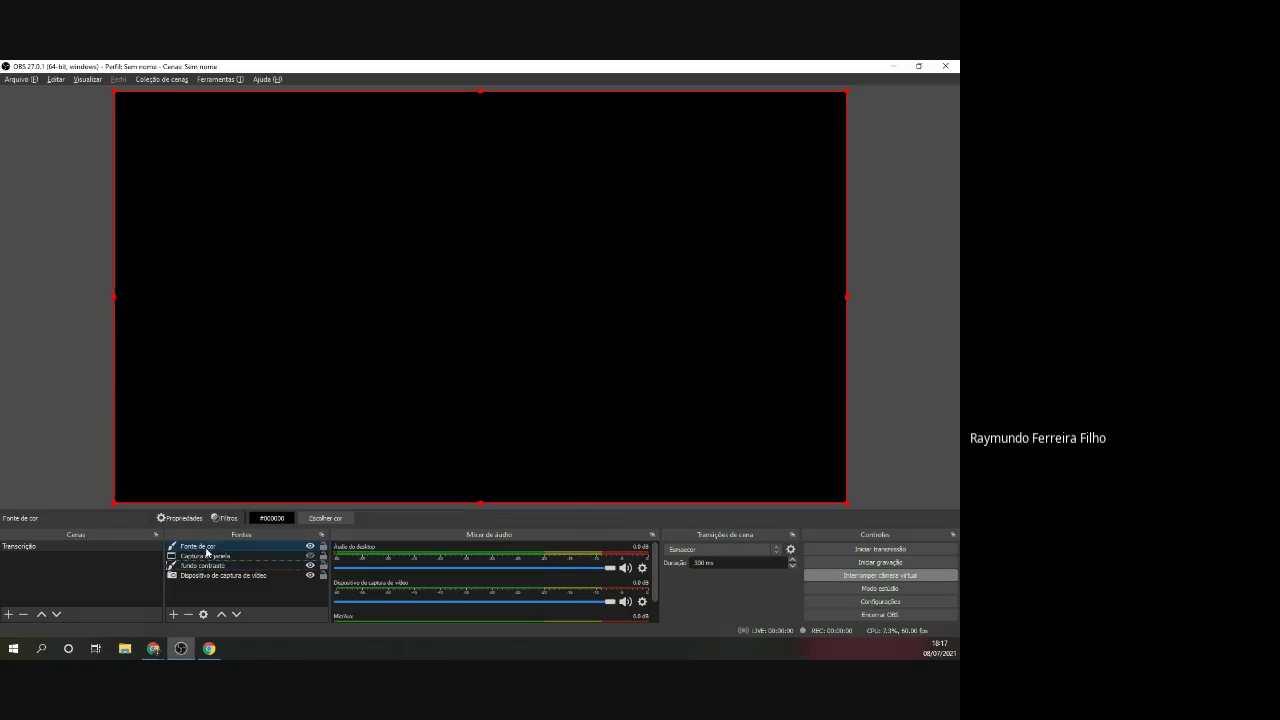
Move Fonte de cor beneath the webcam source in the source order, and remove it from the Transcrição scene.
drag(207, 549, 200, 580)
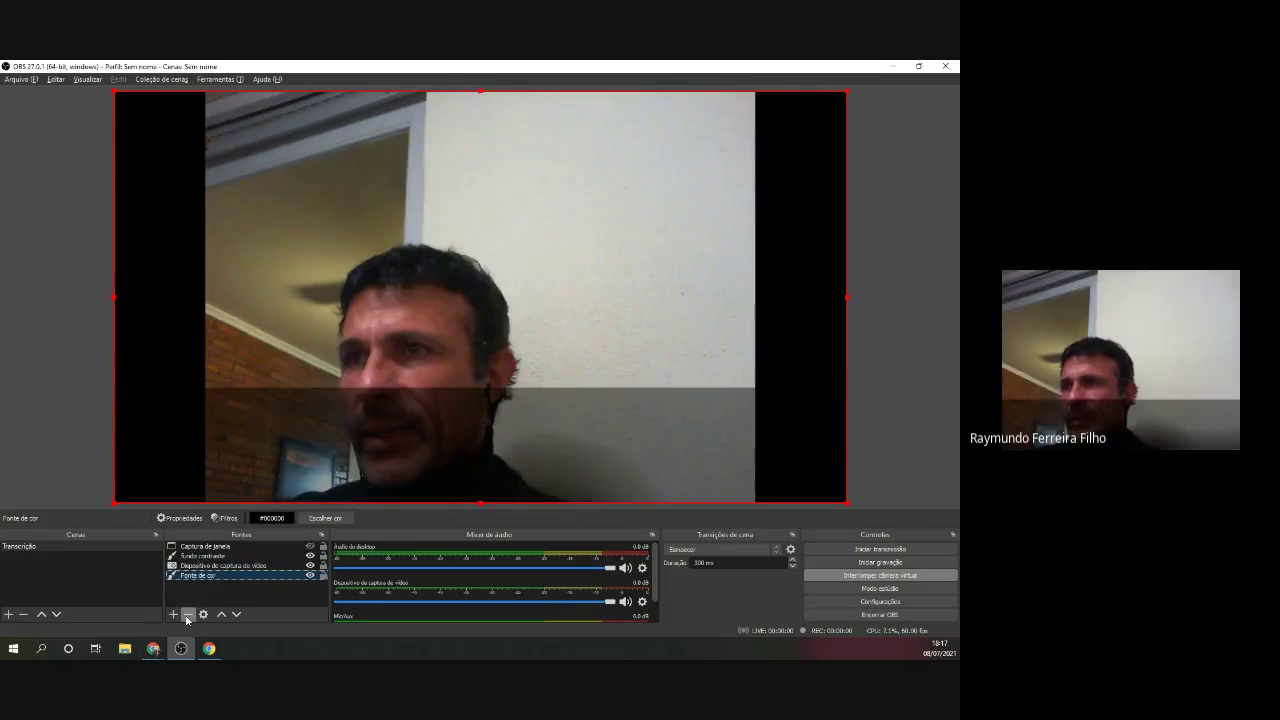
click(187, 614)
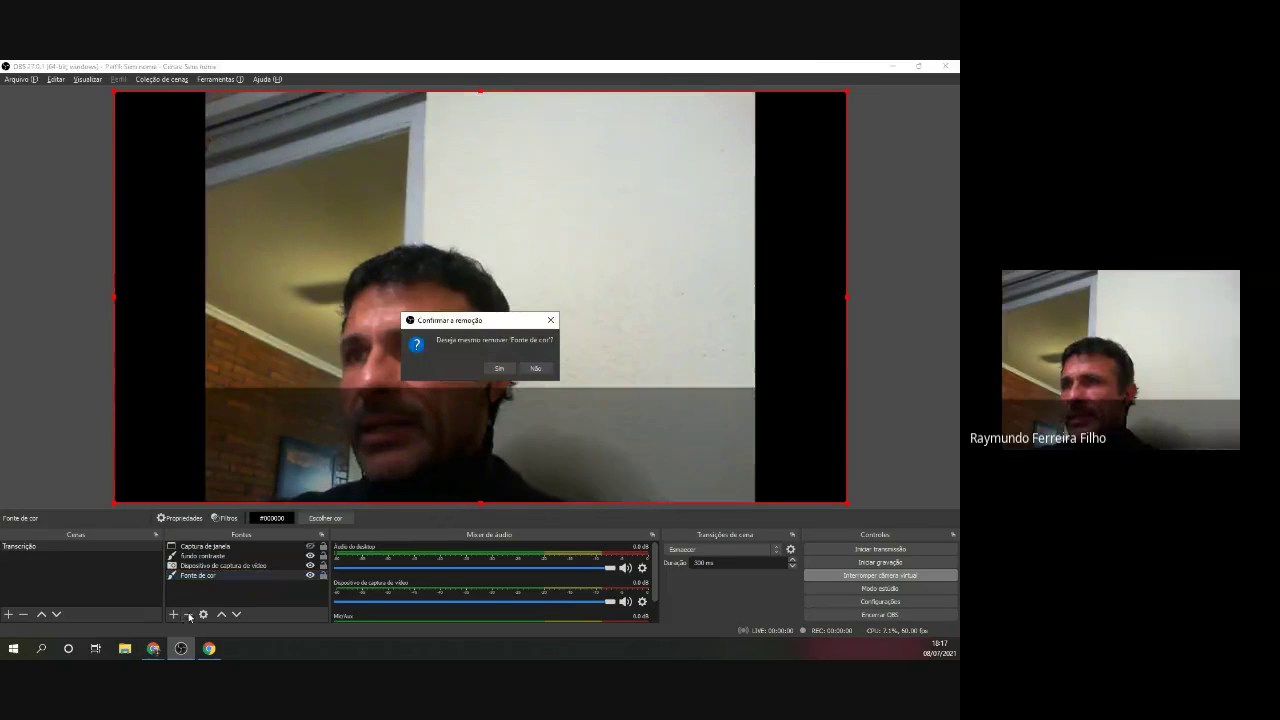
click(499, 369)
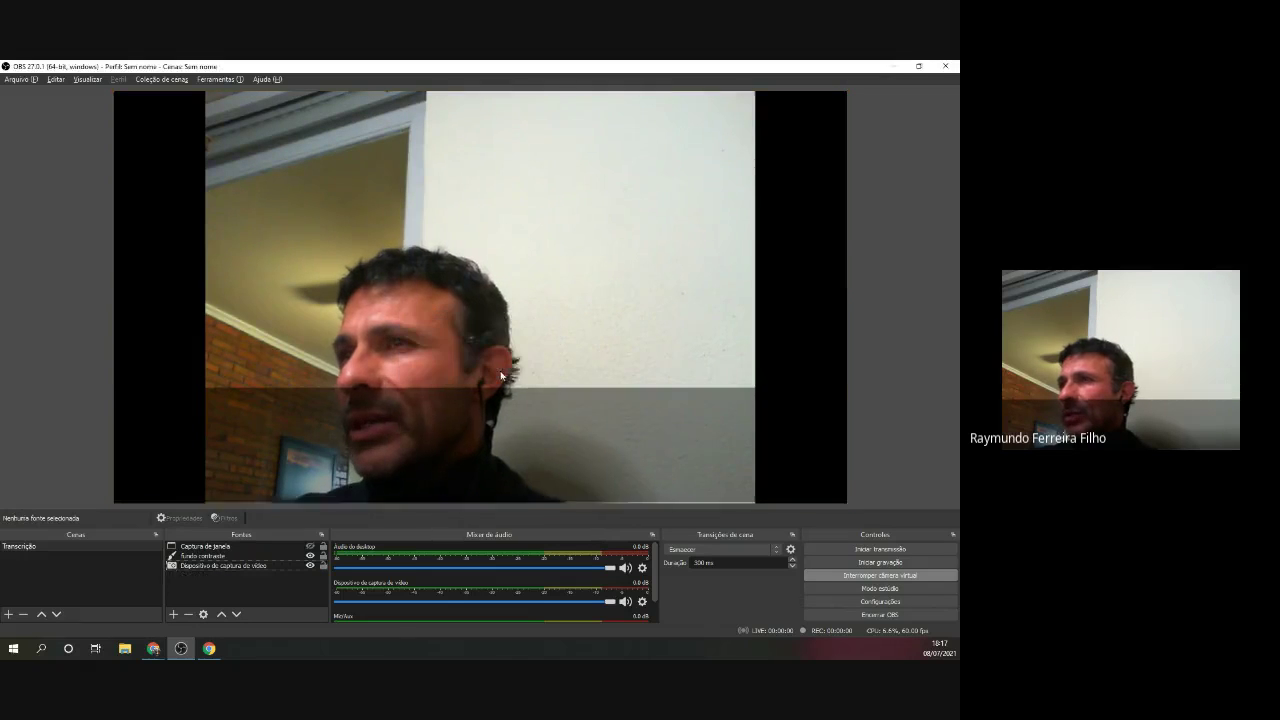
View the colour and size properties of the fundo contraste source, and cancel the dialog.
click(208, 557)
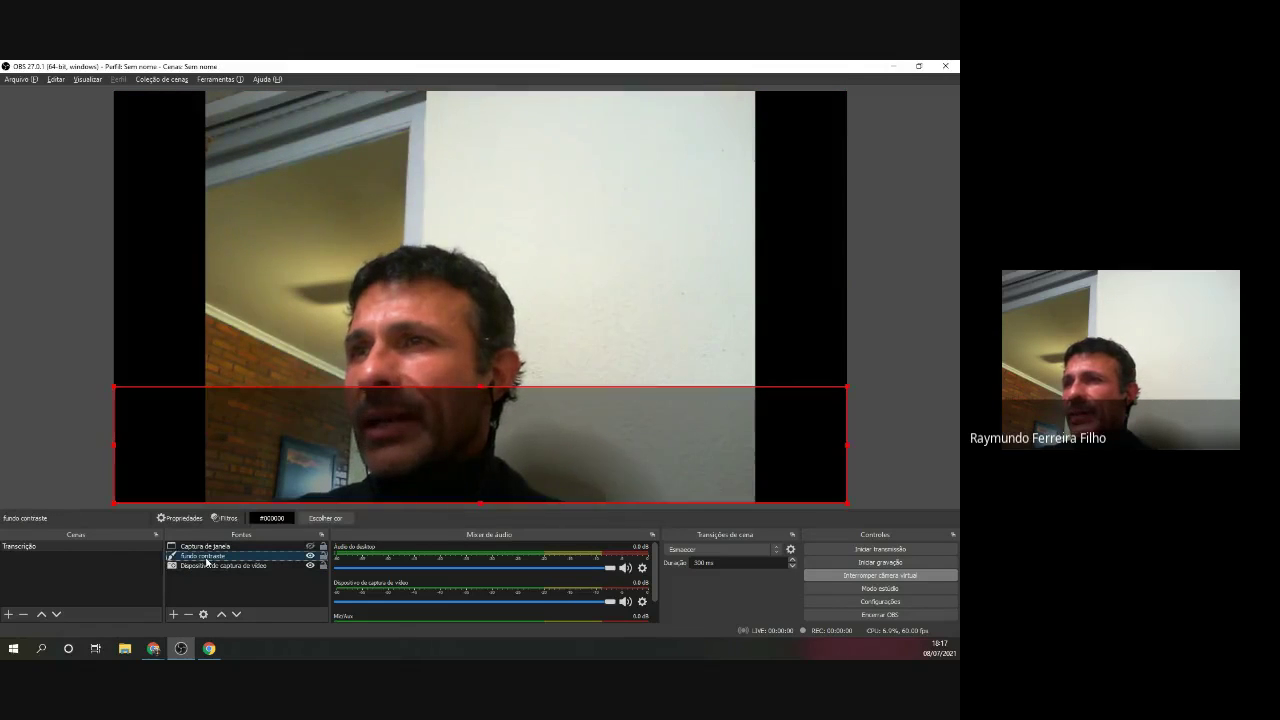
double_click(207, 558)
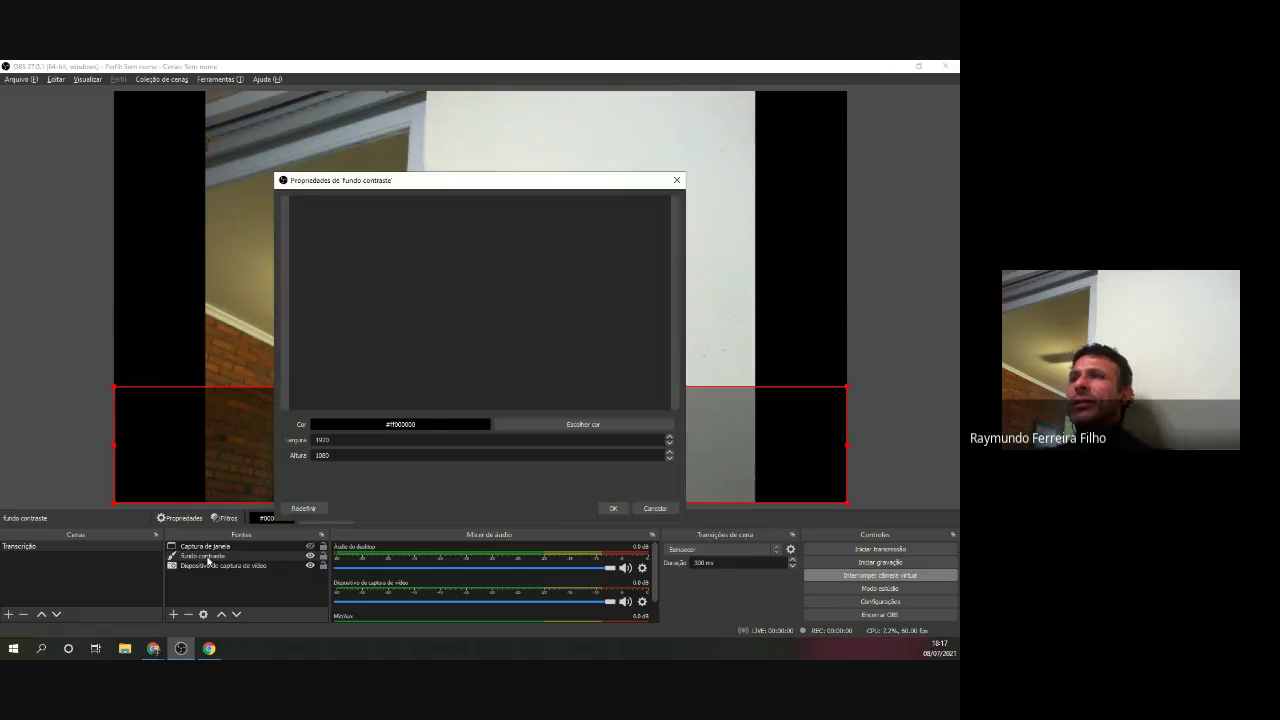
click(655, 509)
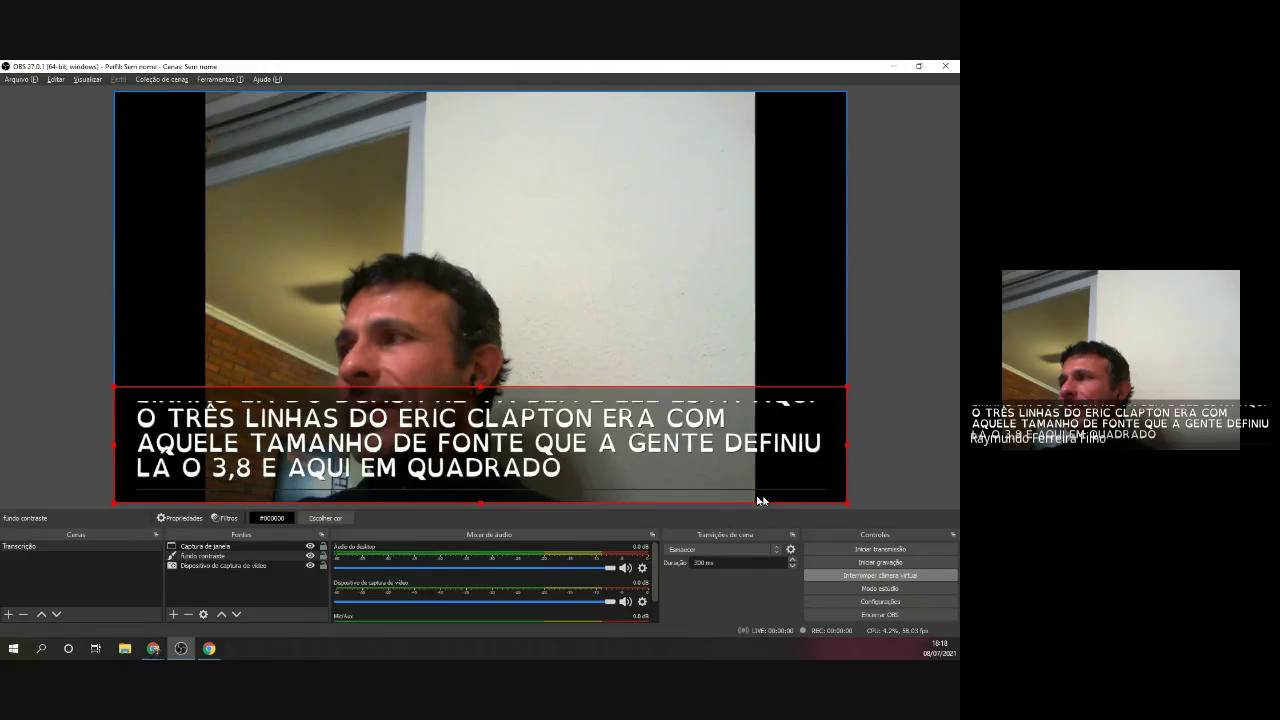
Compare the preview outlines of Captura de janela and fundo contraste, and leave Captura de janela hidden.
click(205, 547)
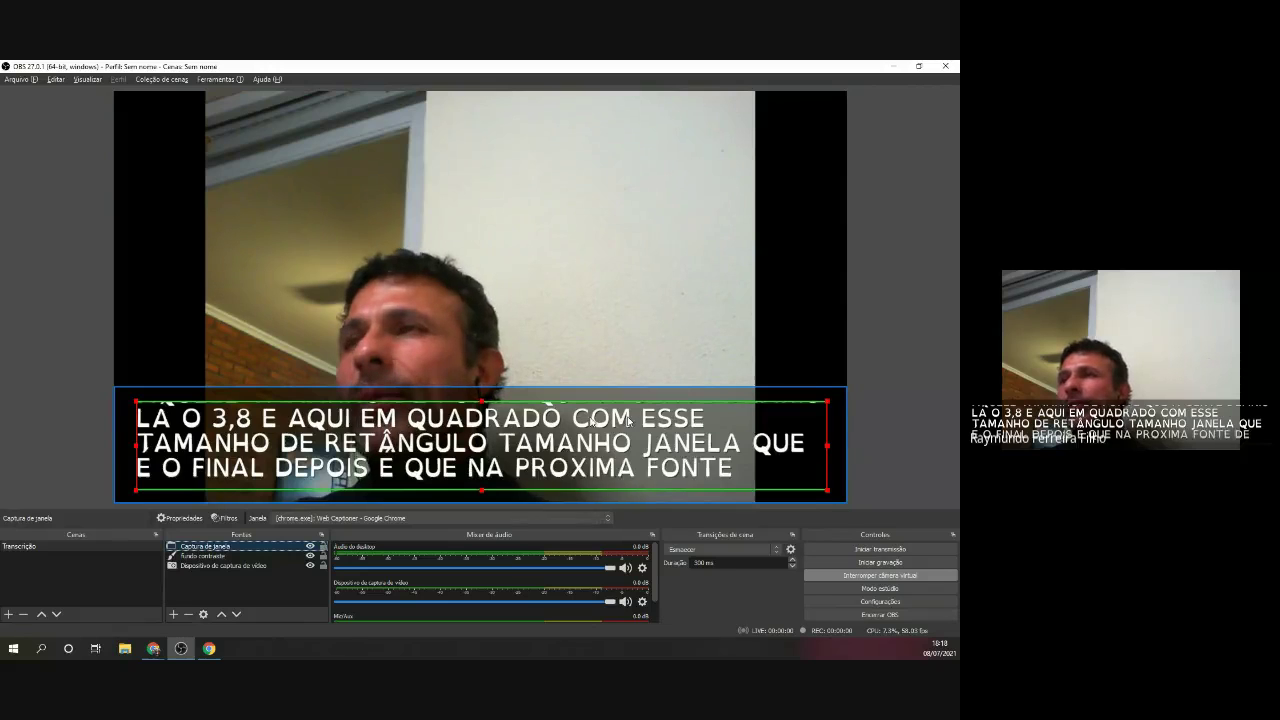
click(200, 556)
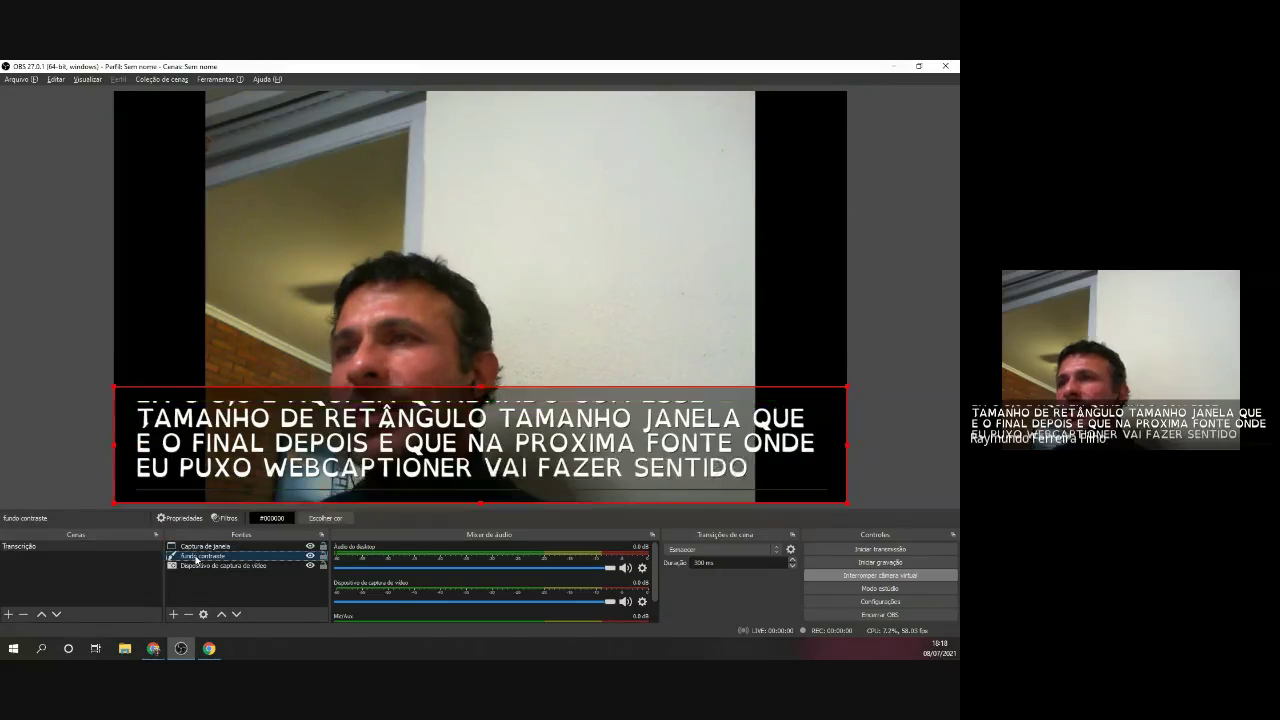
click(310, 546)
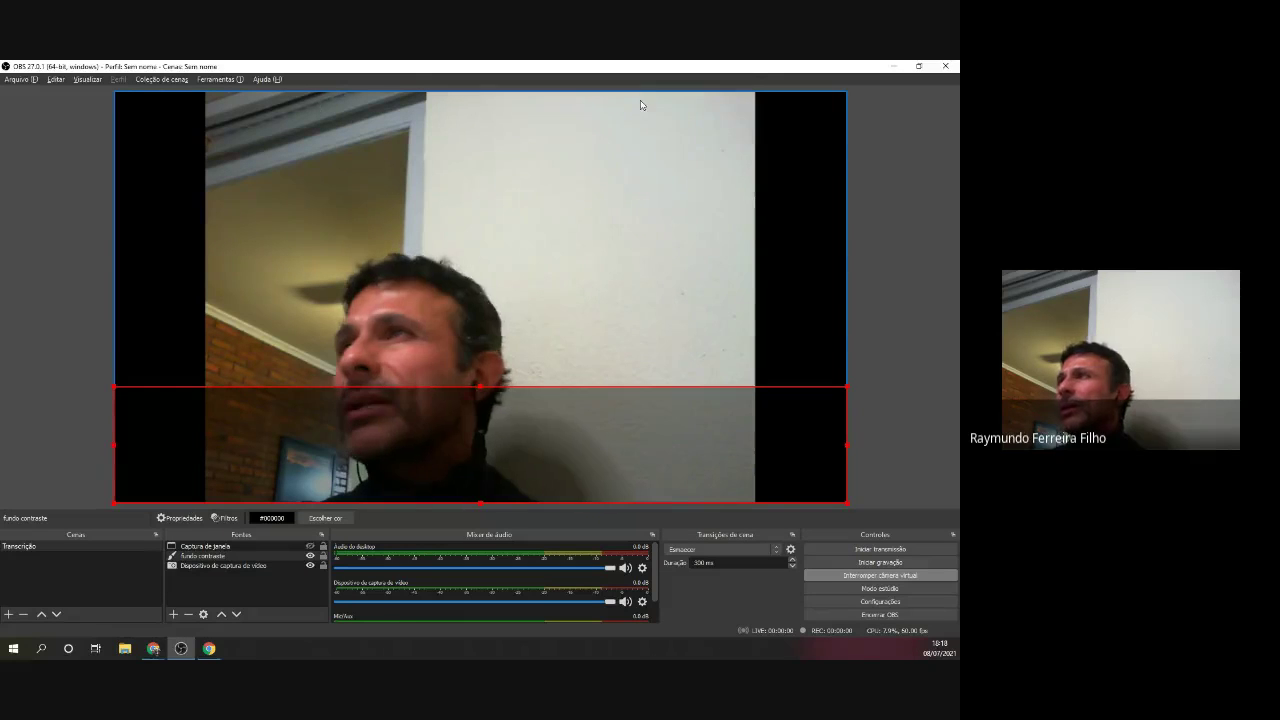
Examine the transform settings of fundo contraste, and view the available source types without adding one.
right_click(205, 557)
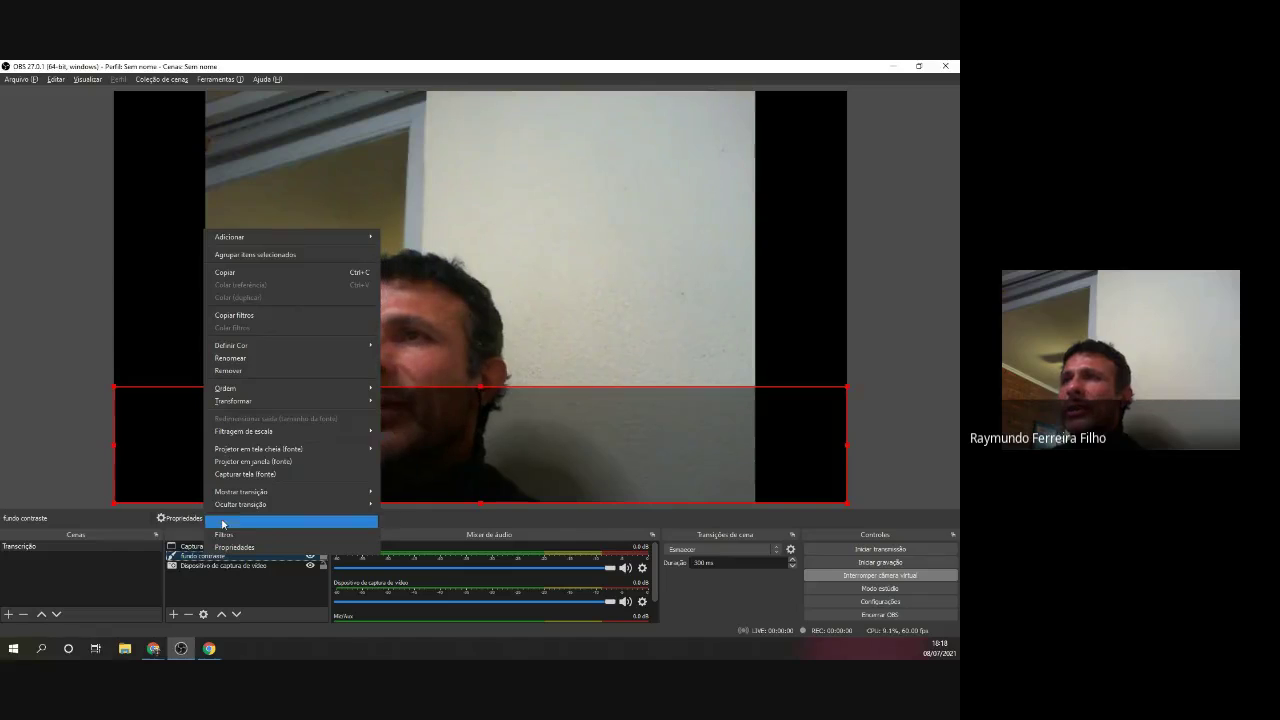
mouse_move(244, 405)
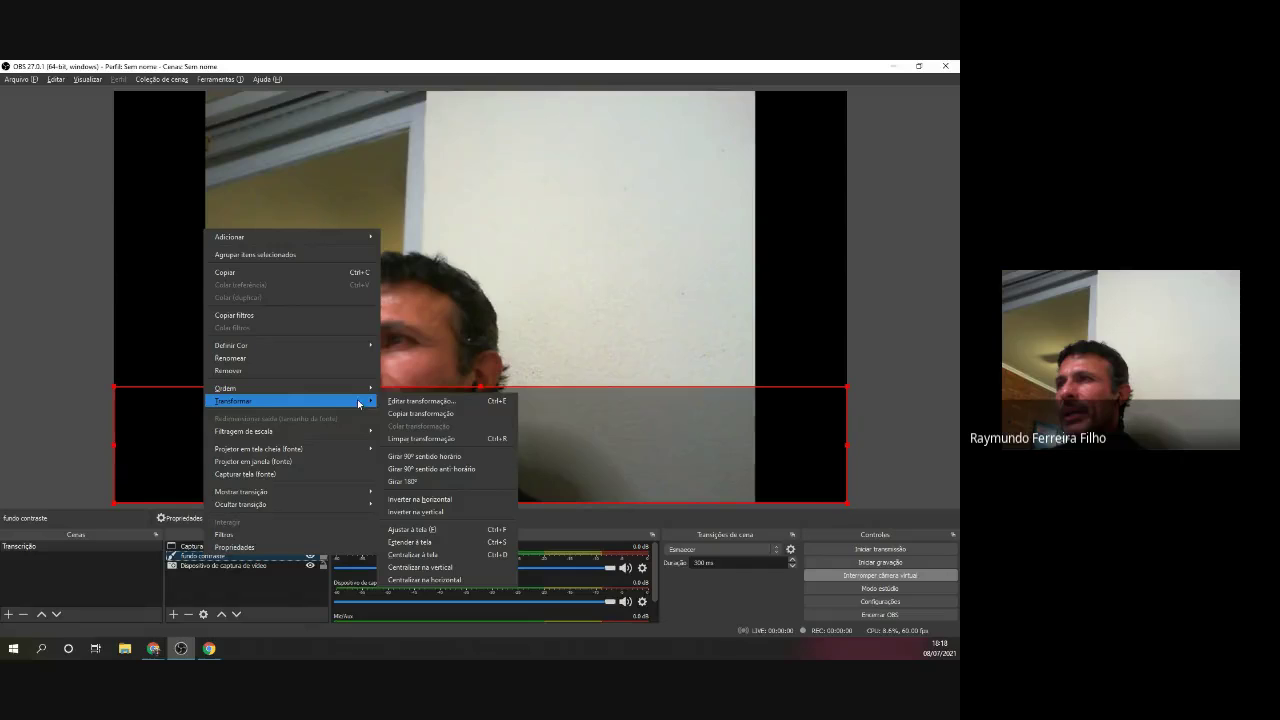
click(437, 403)
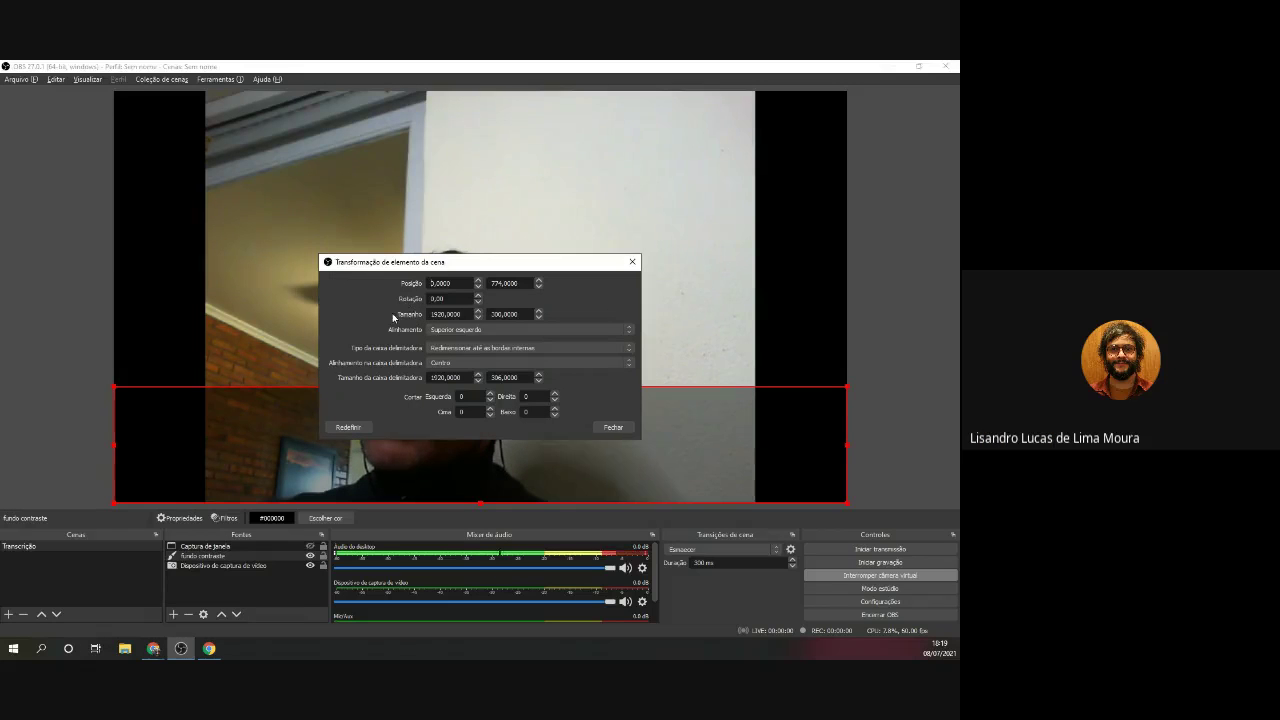
click(632, 262)
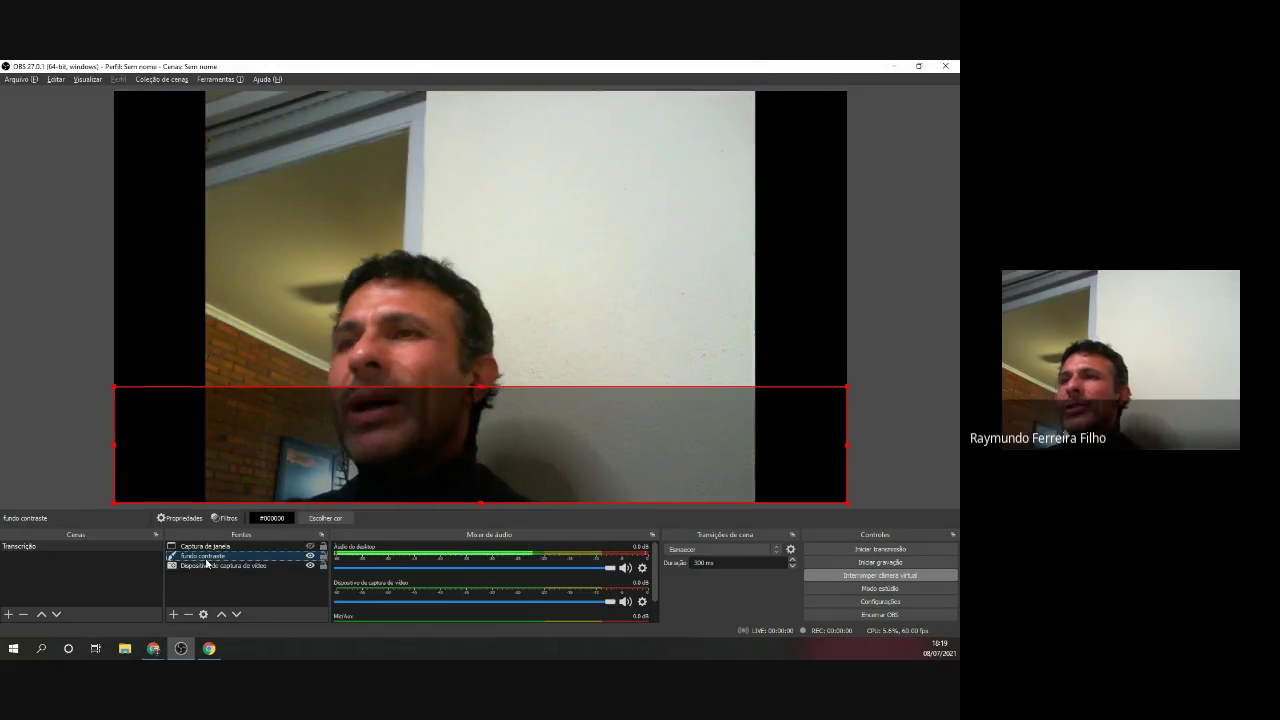
click(173, 614)
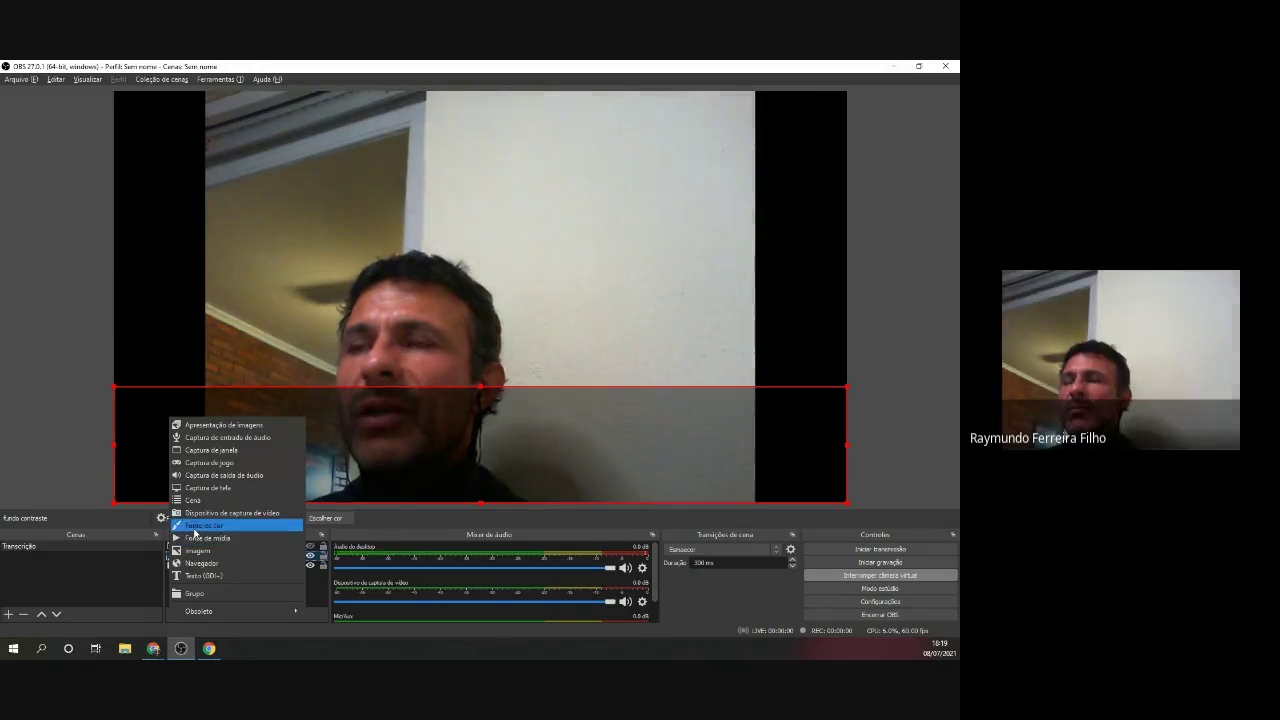
click(143, 500)
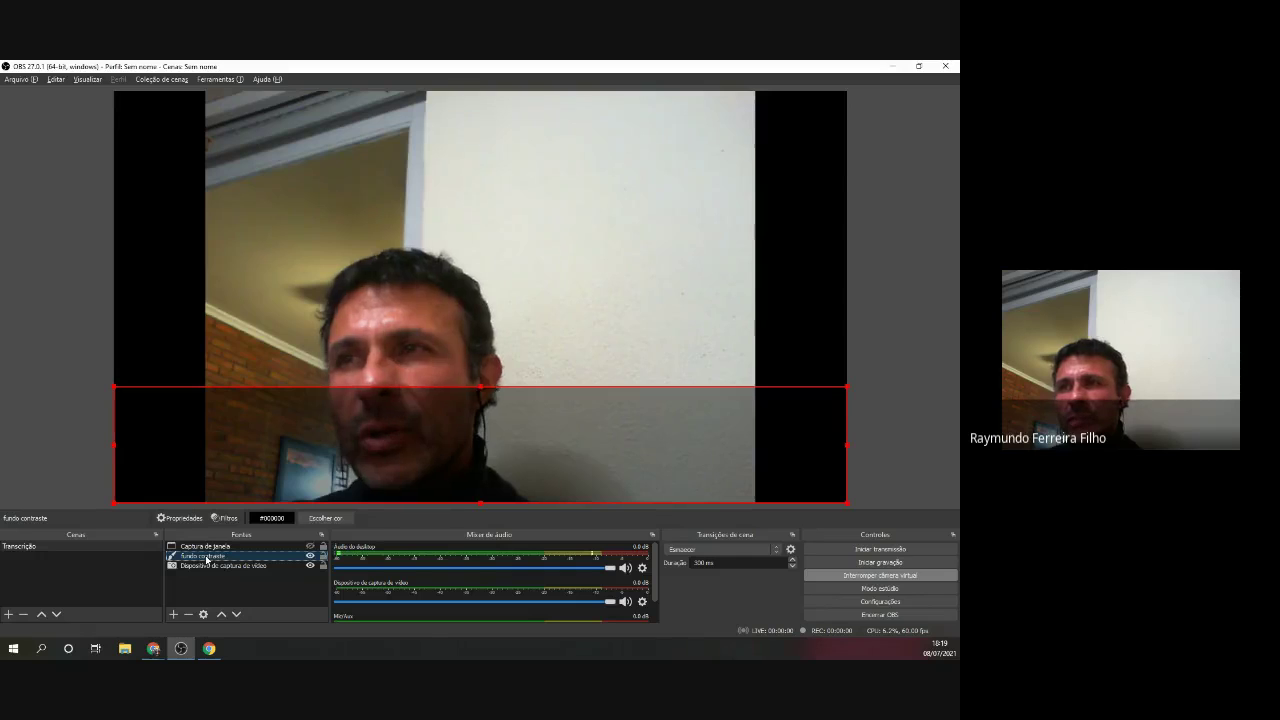
In the transform settings of fundo contraste, nudge the bounding box height and return it to 306.
right_click(206, 560)
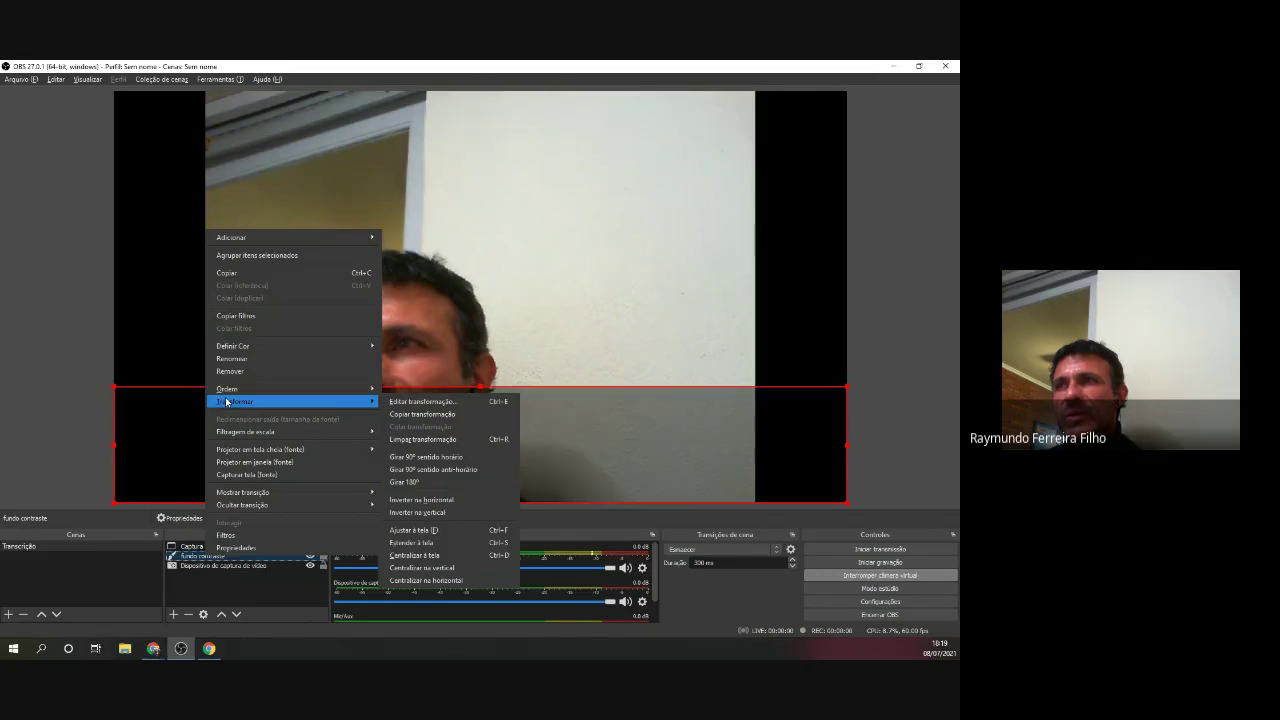
click(448, 402)
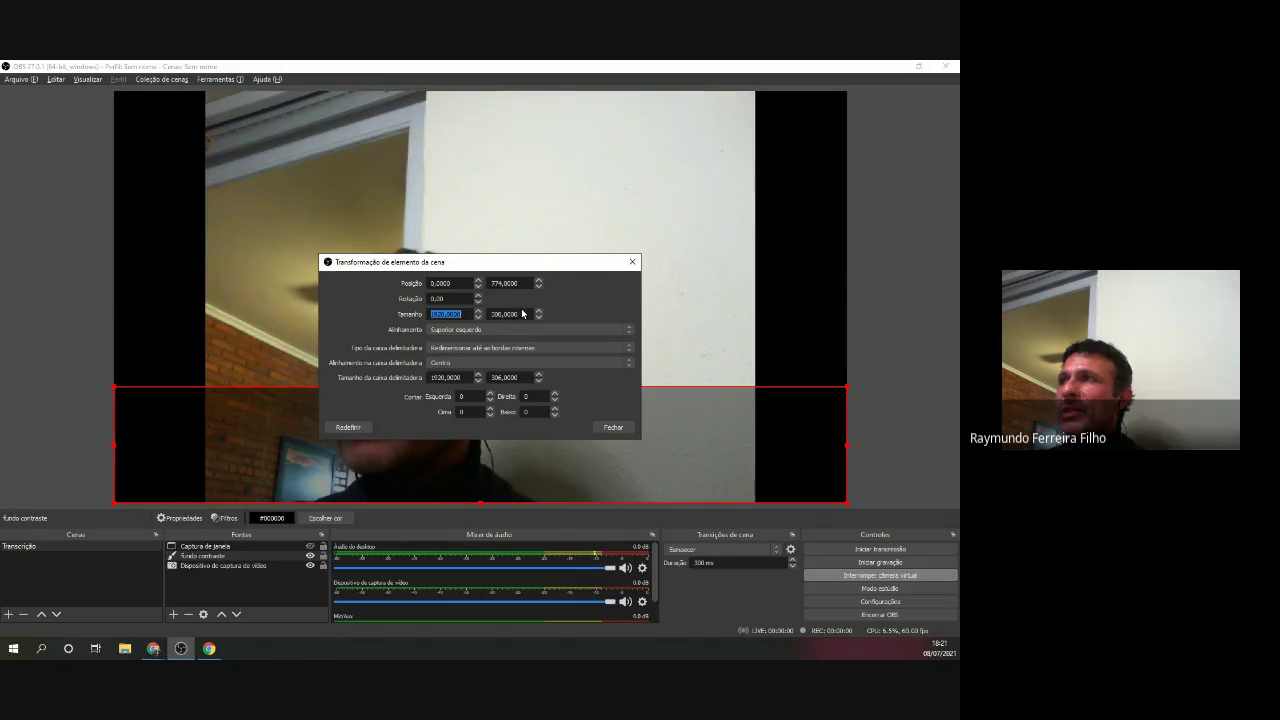
key(Tab)
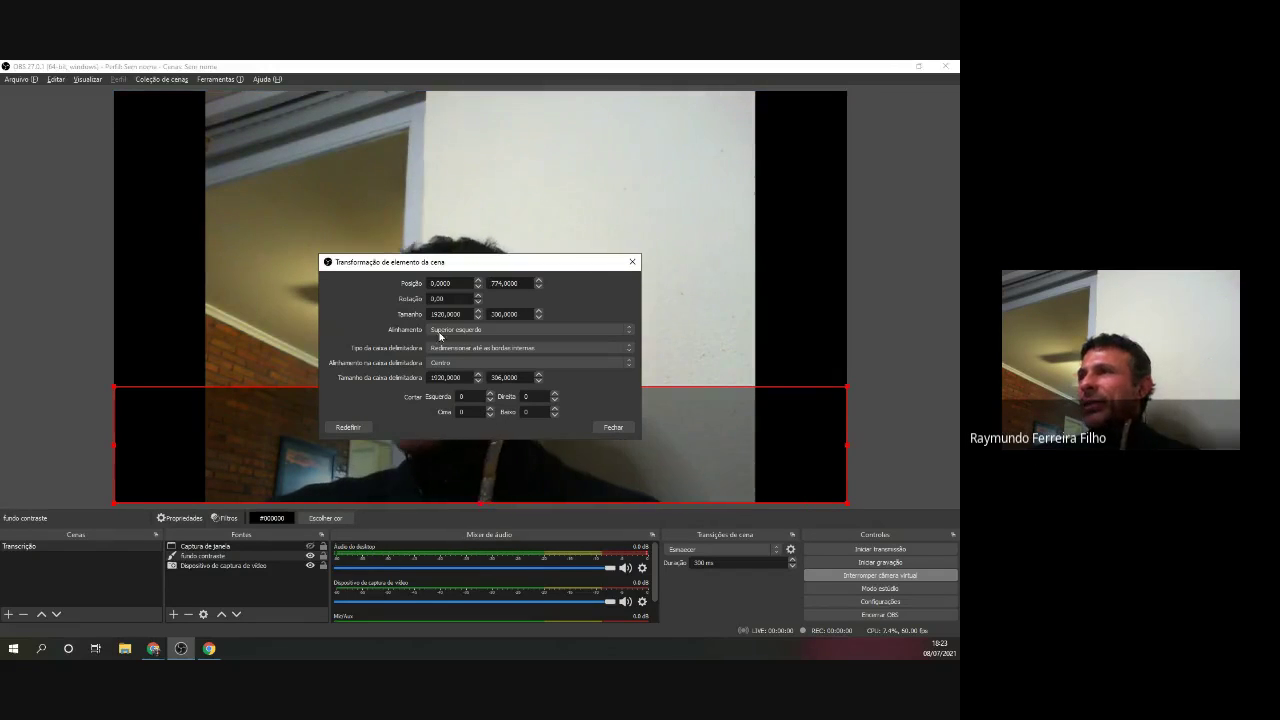
click(538, 382)
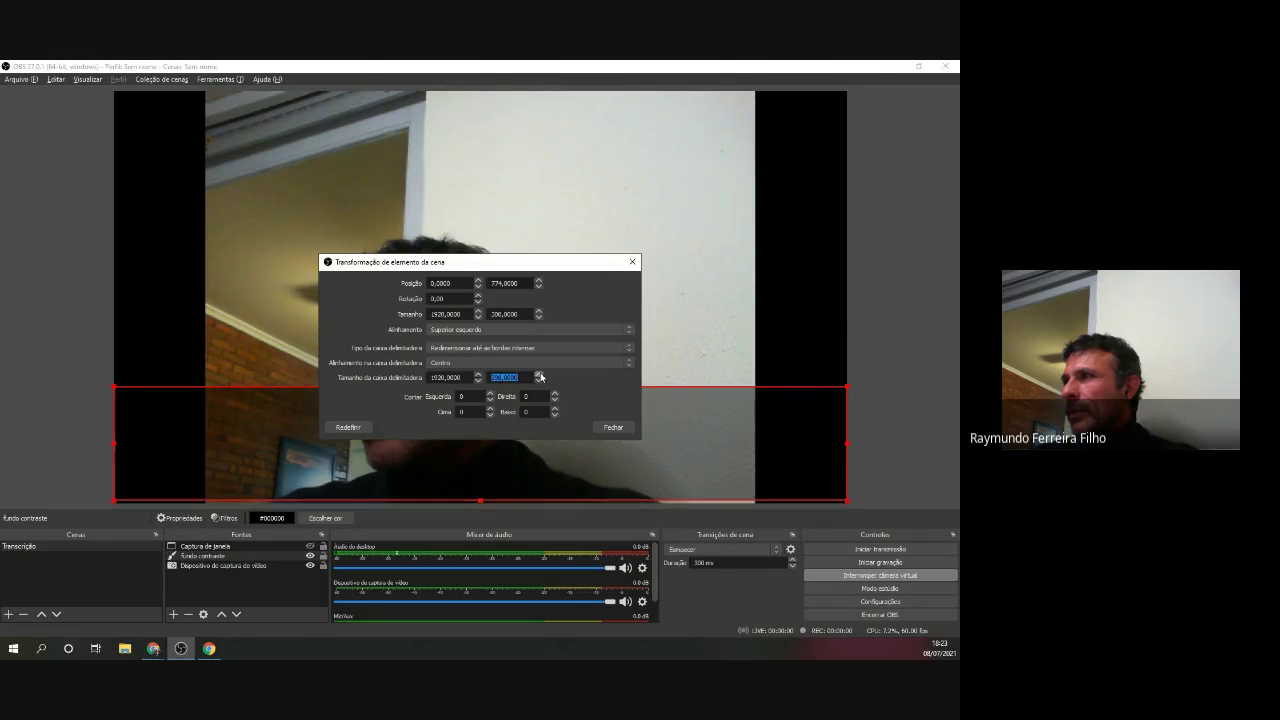
click(539, 376)
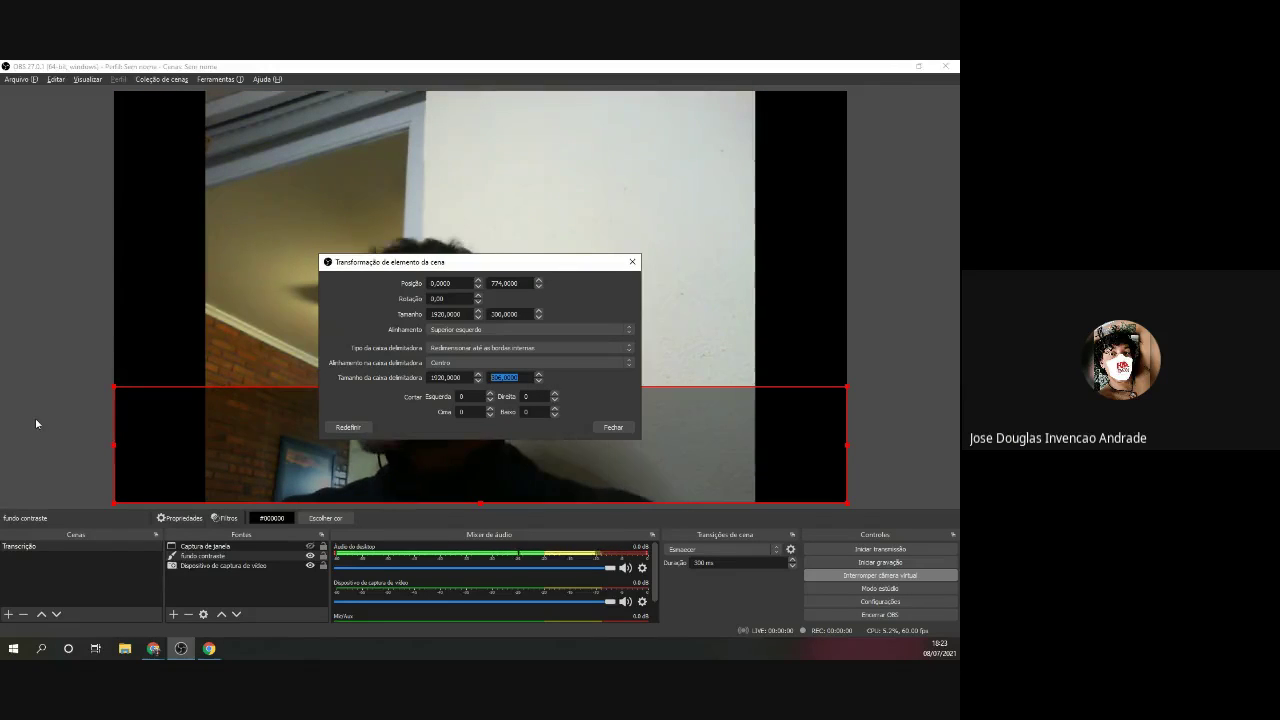
Review the bounding box type options for fundo contraste, keep Redimensionar até as bordas internas, and close the transform settings.
click(457, 351)
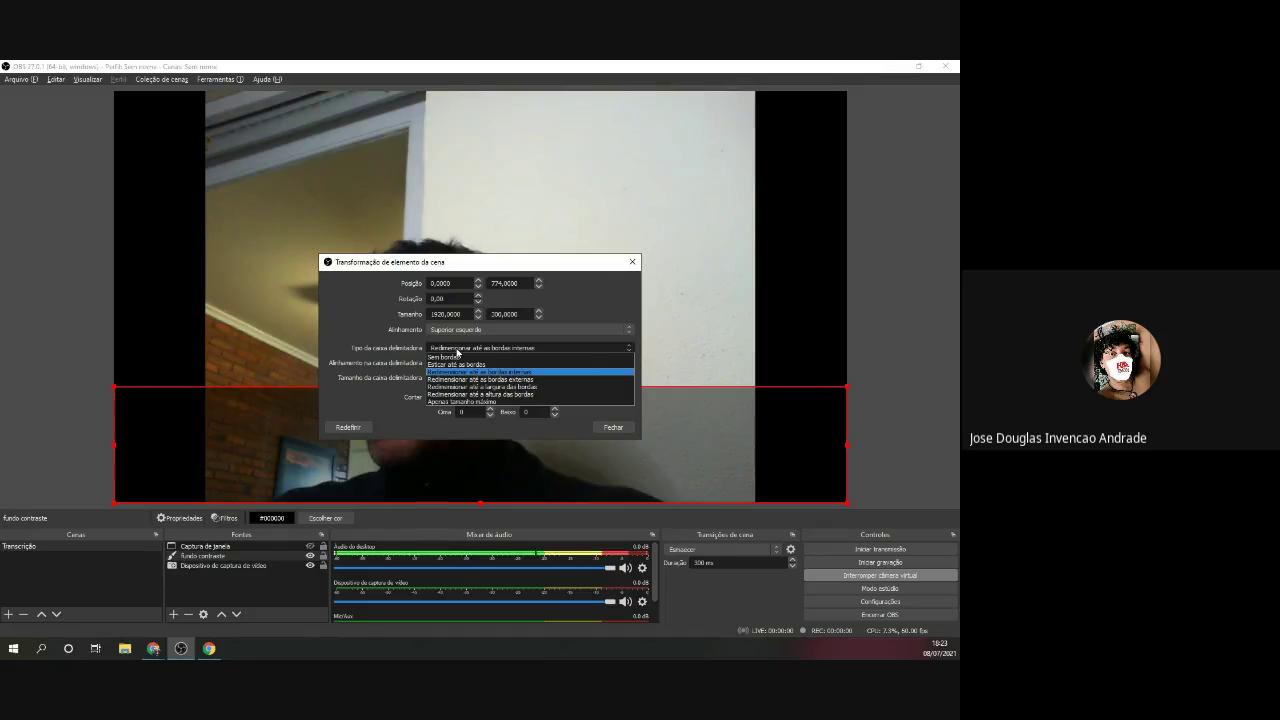
click(455, 373)
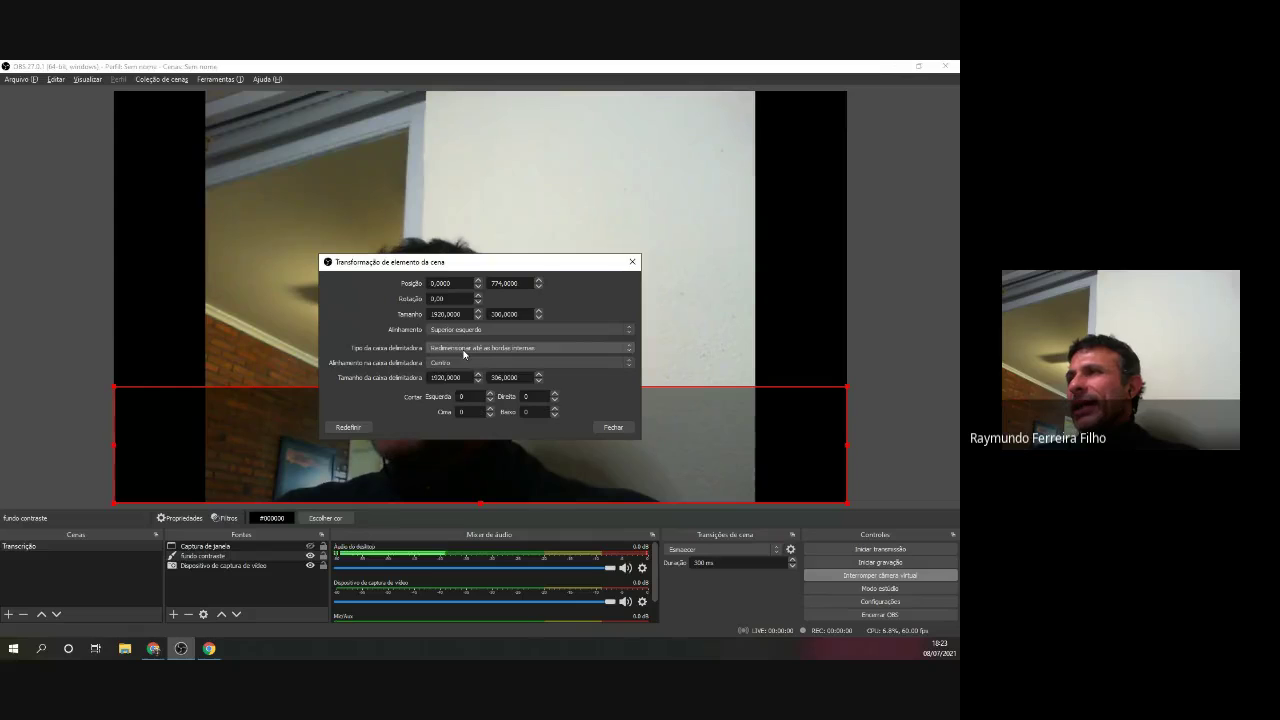
click(463, 348)
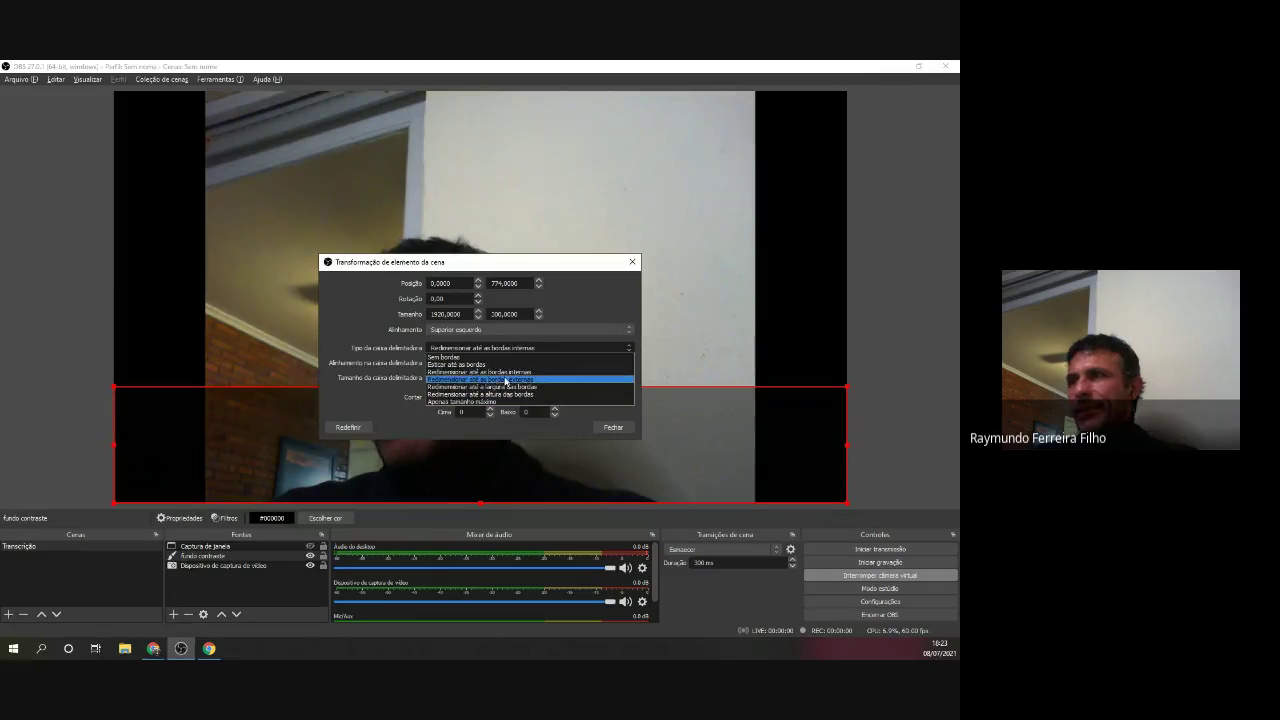
click(508, 373)
click(491, 348)
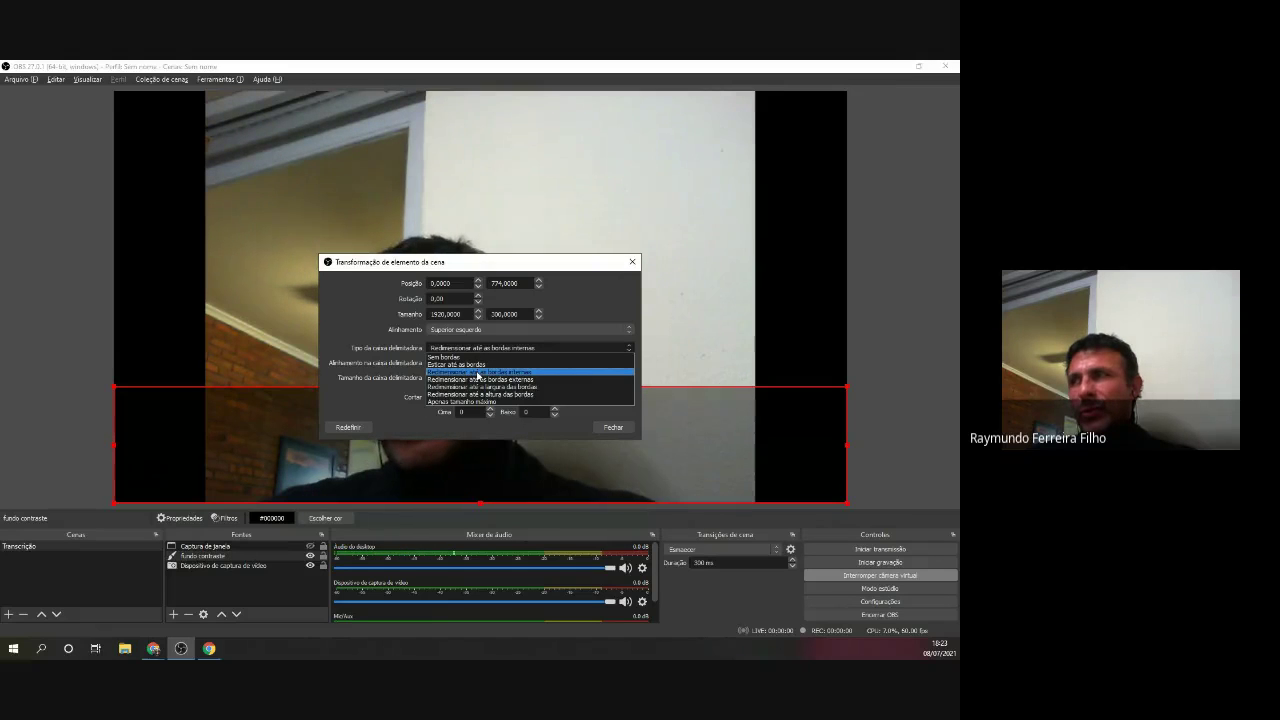
click(478, 372)
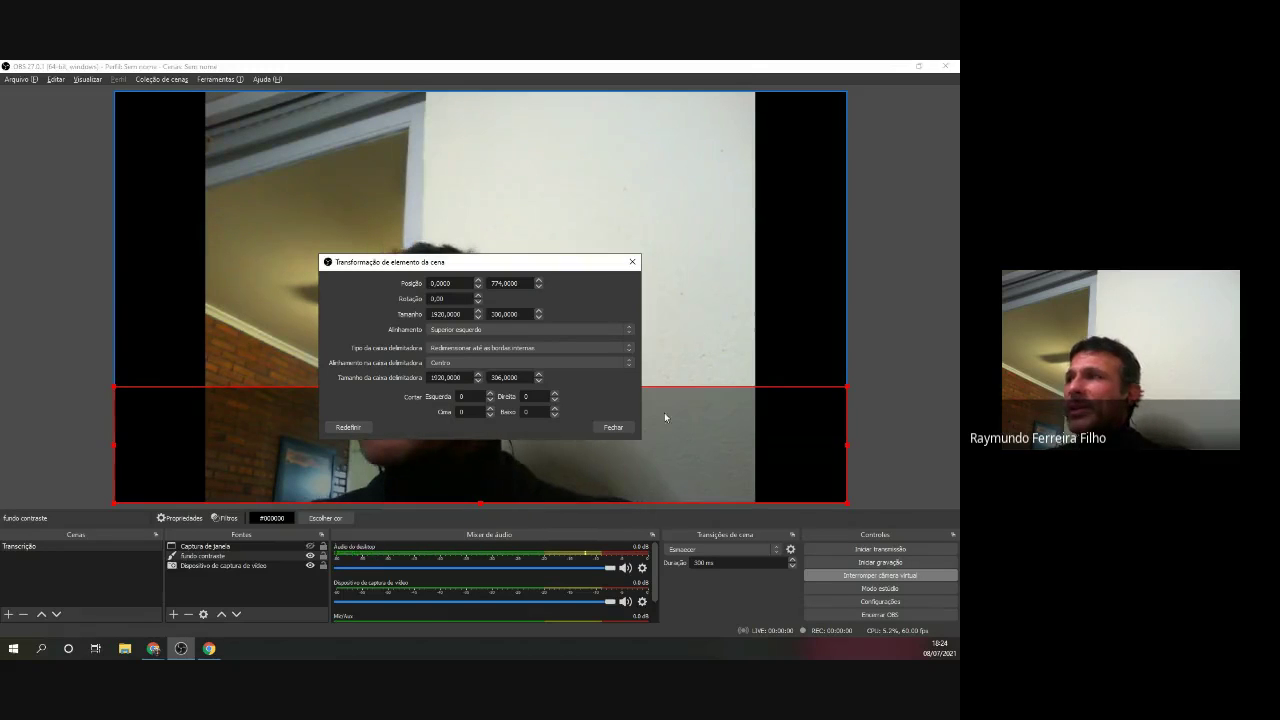
click(613, 427)
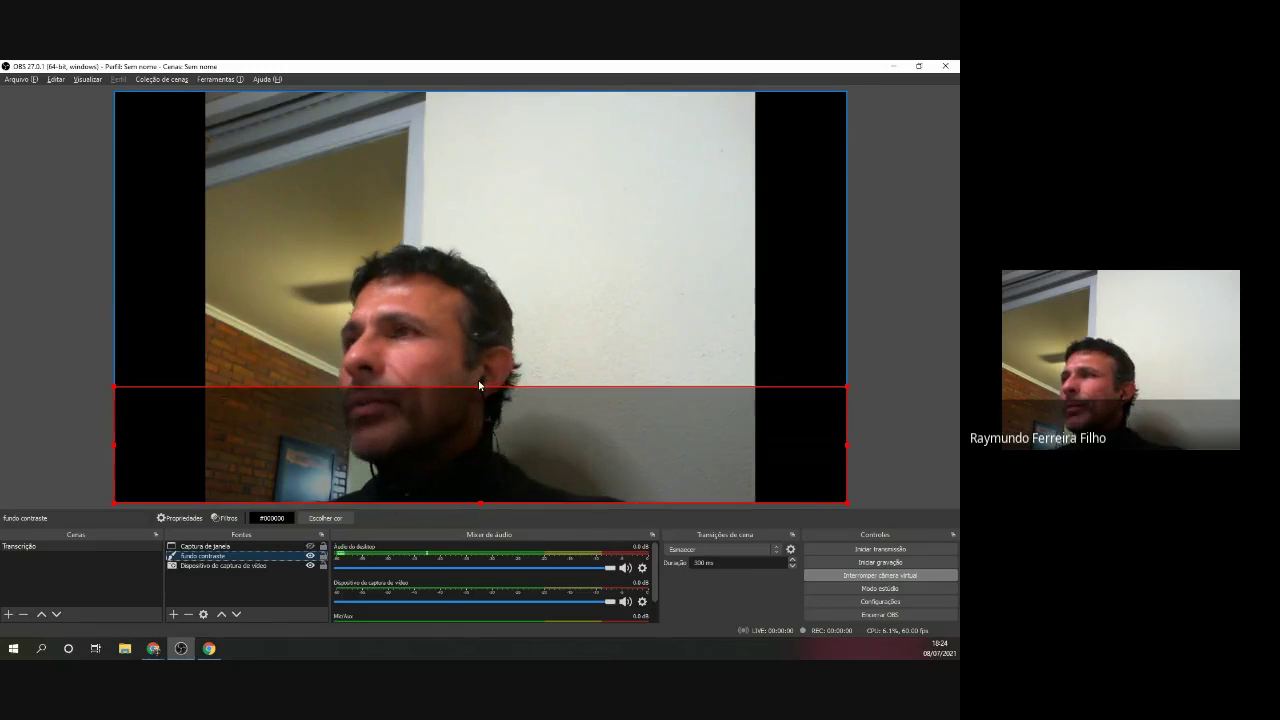
Show the Captura de janela captions over the contrast strip, and try adjusting a corner of fundo contraste.
click(310, 547)
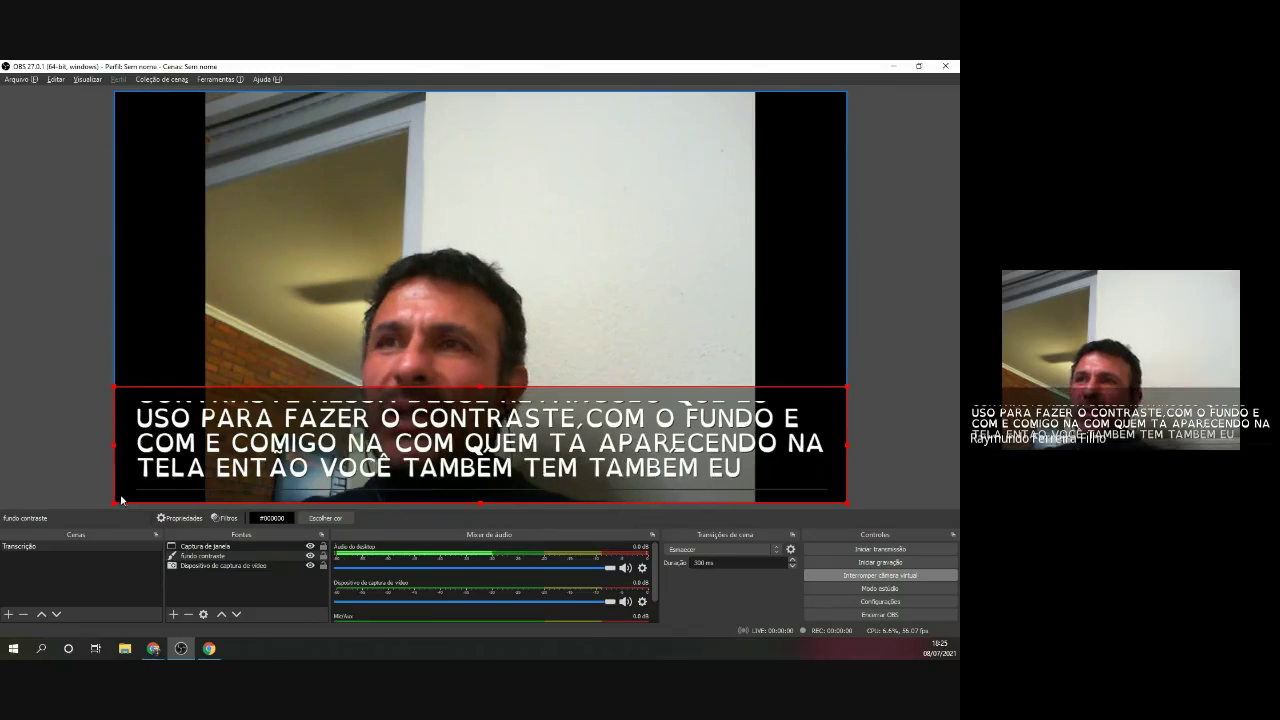
mouse_move(121, 500)
mouse_down()
mouse_move(134, 331)
mouse_move(120, 493)
mouse_move(129, 380)
mouse_move(172, 371)
mouse_move(118, 379)
mouse_move(115, 495)
mouse_up()
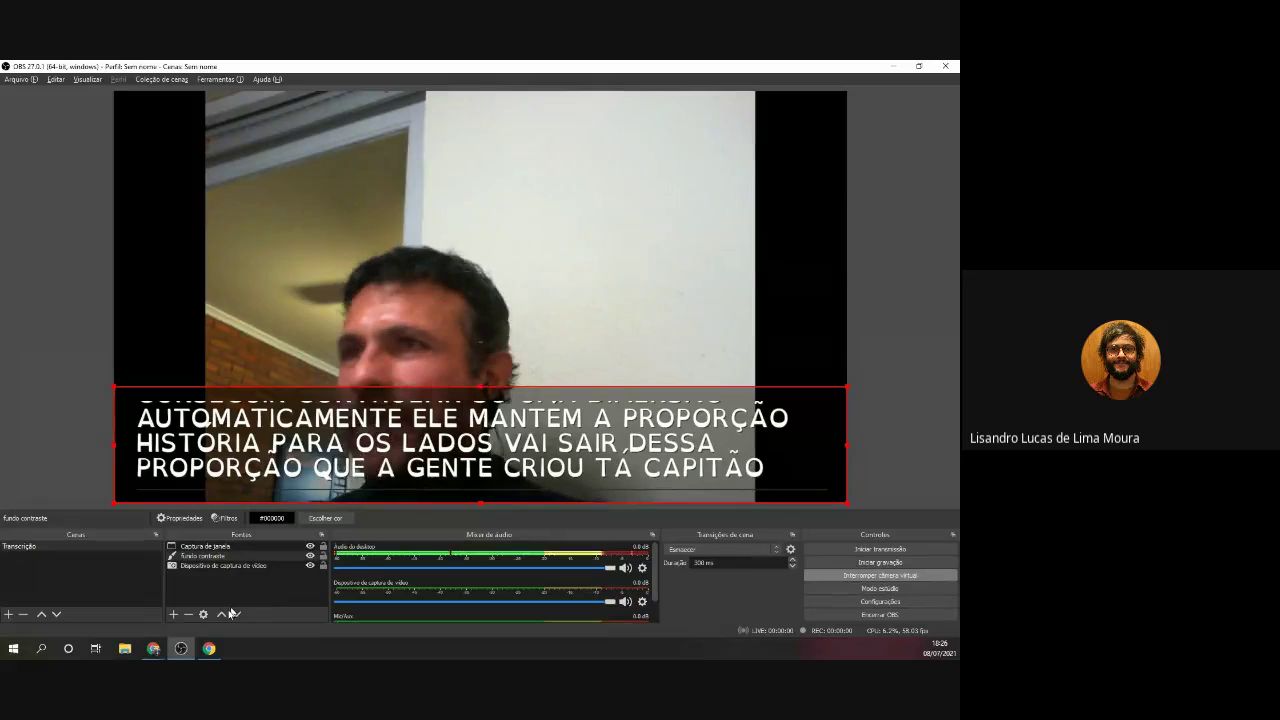
Examine the position, size and bounding box values in the transform settings of fundo contraste, and close them unchanged.
right_click(194, 557)
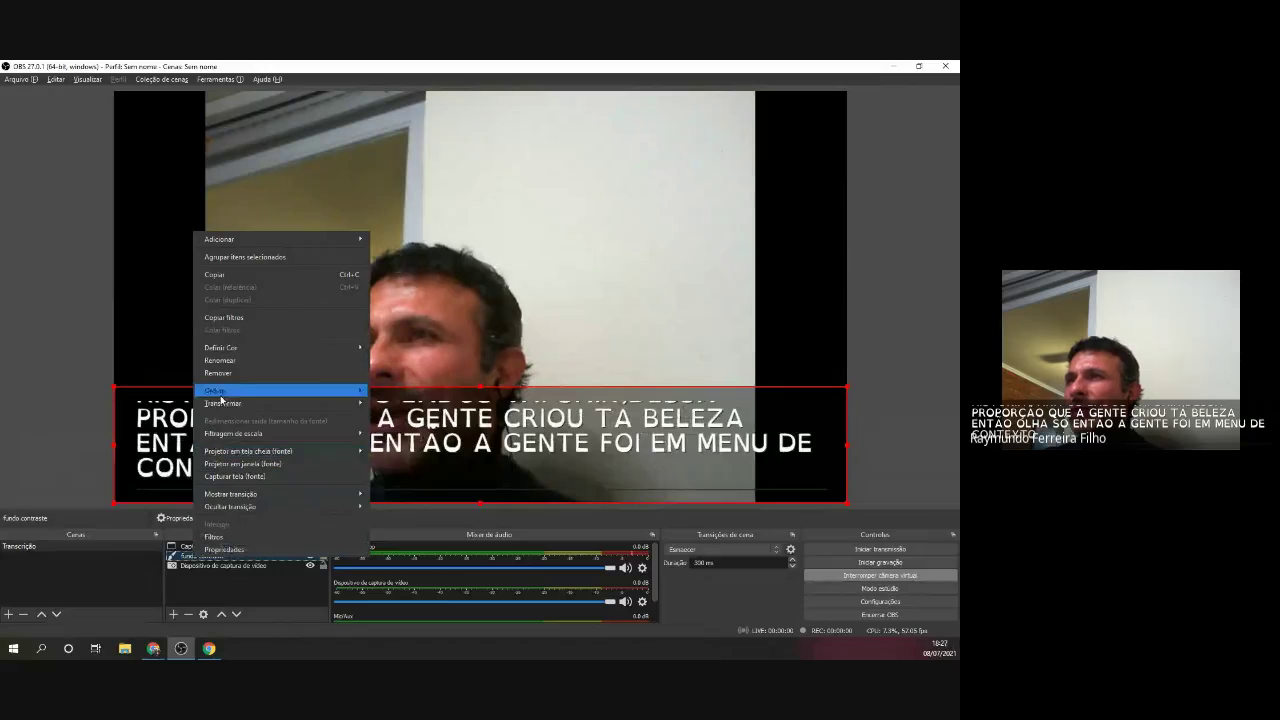
mouse_move(248, 404)
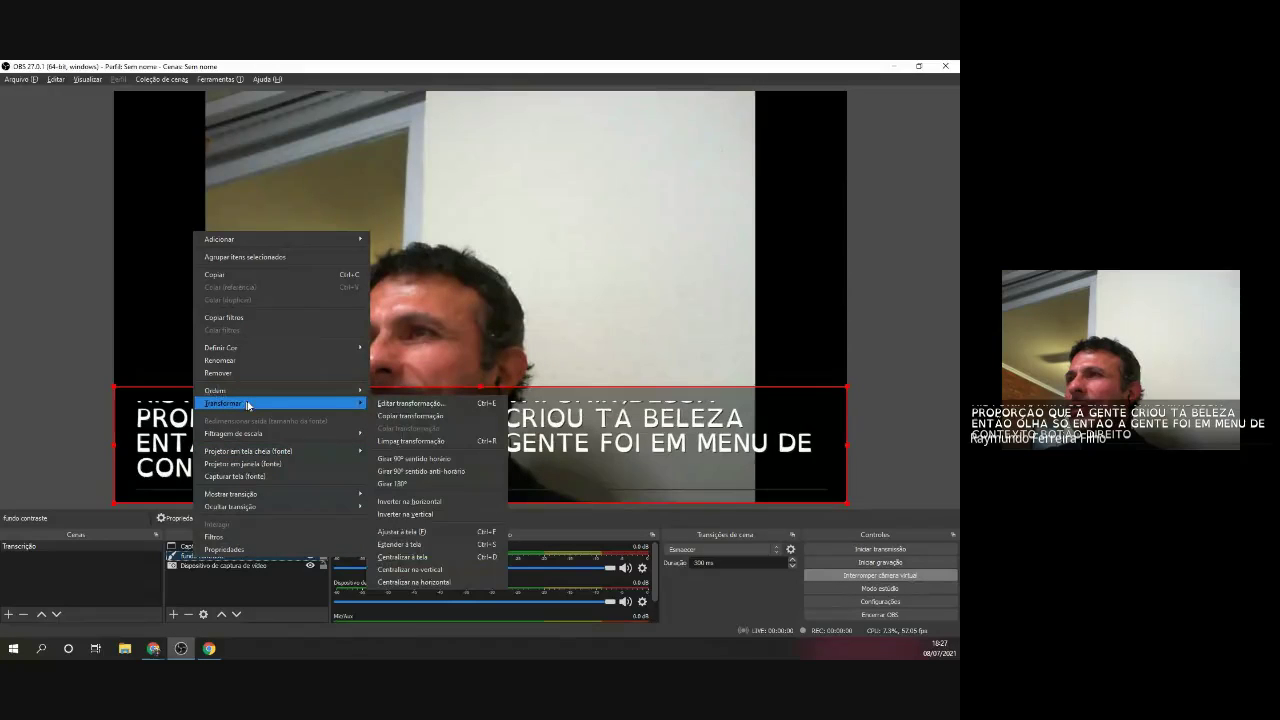
click(424, 404)
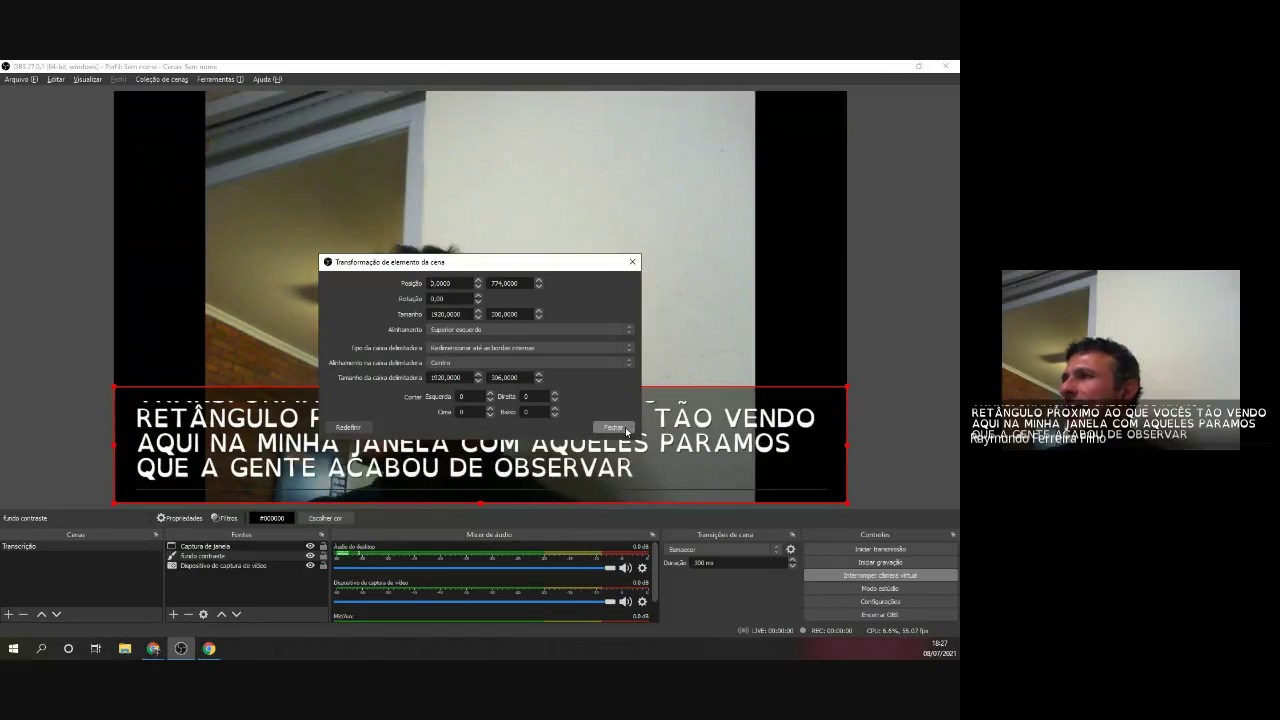
click(614, 427)
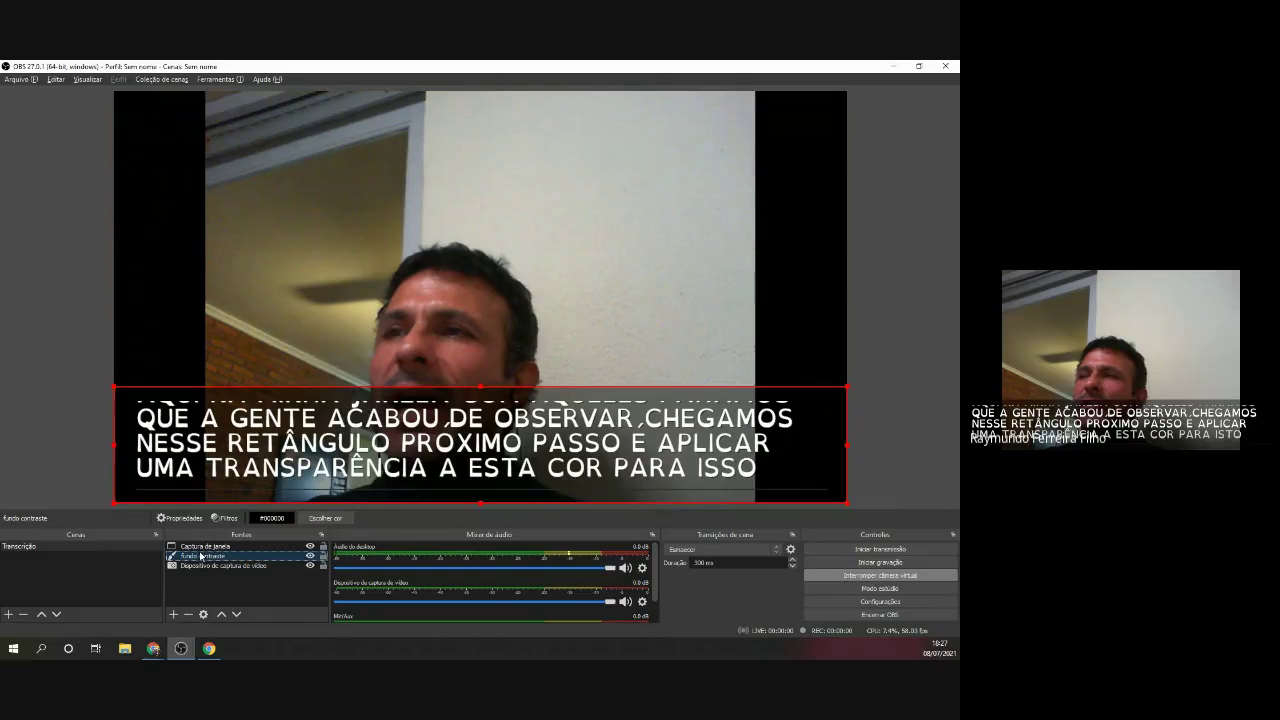
Open the filters of fundo contraste and view the naming dialog for a new Correção de cor filter without adding it.
right_click(199, 559)
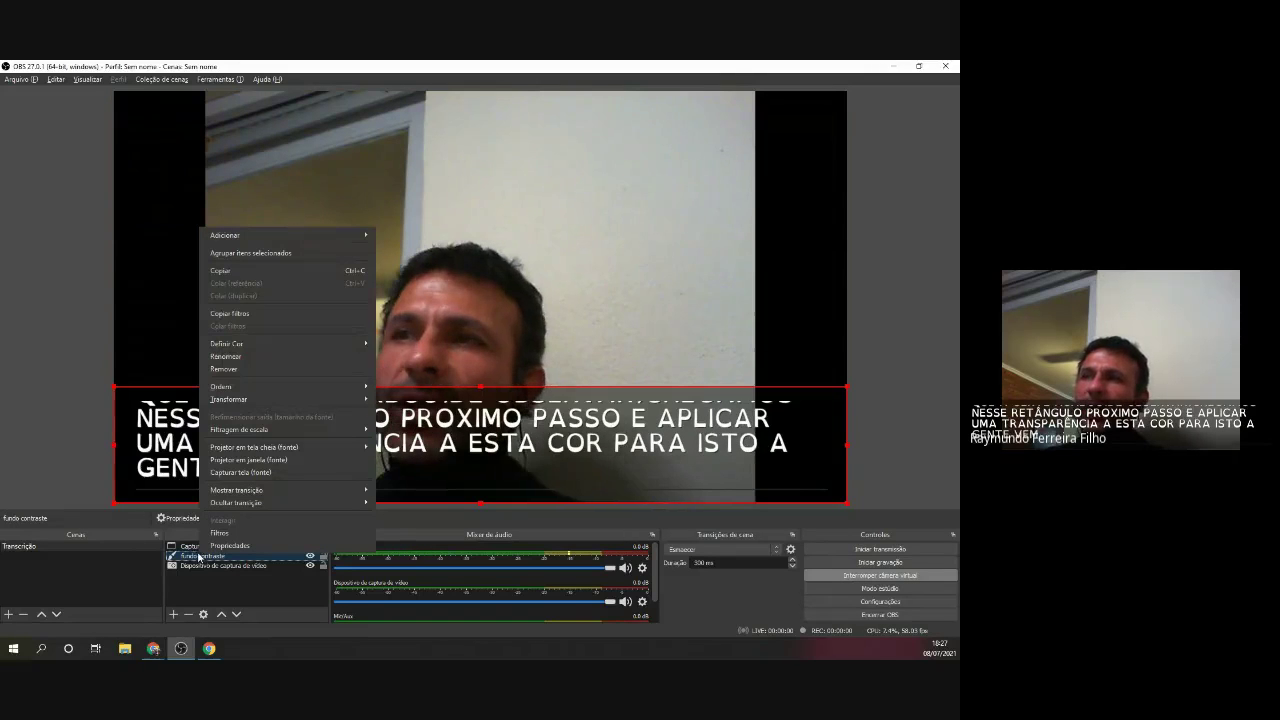
click(222, 533)
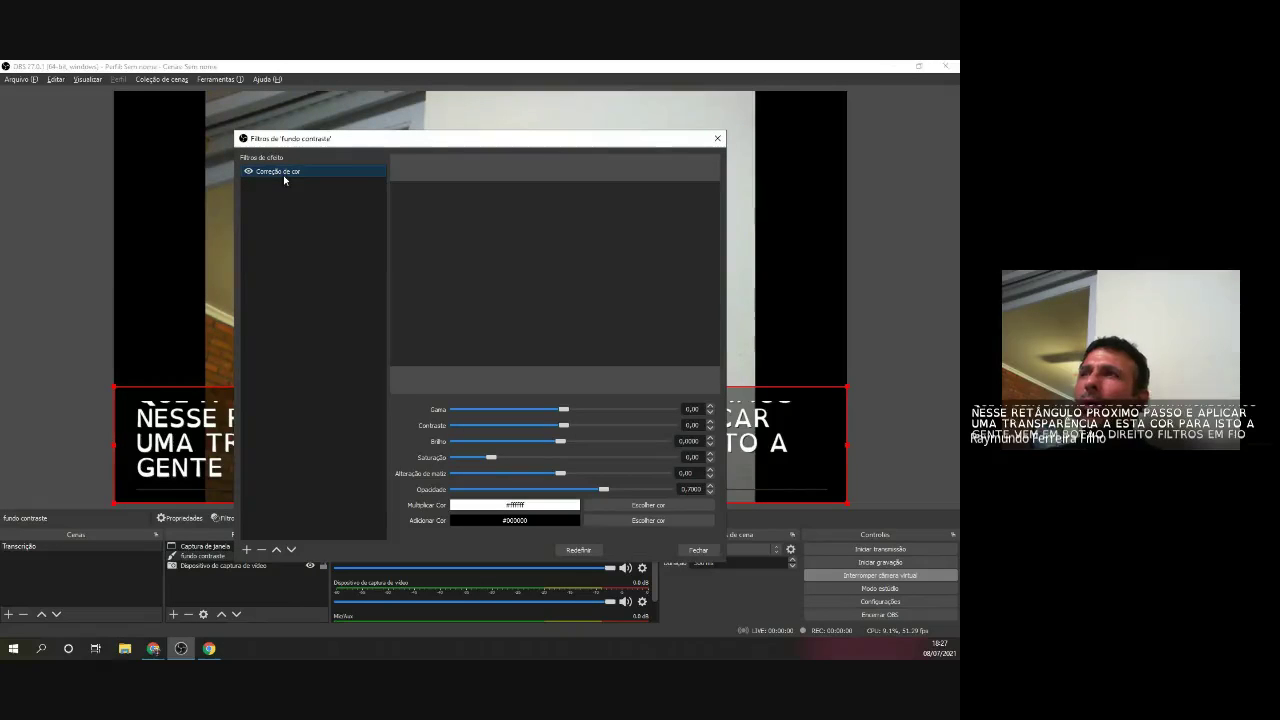
click(246, 550)
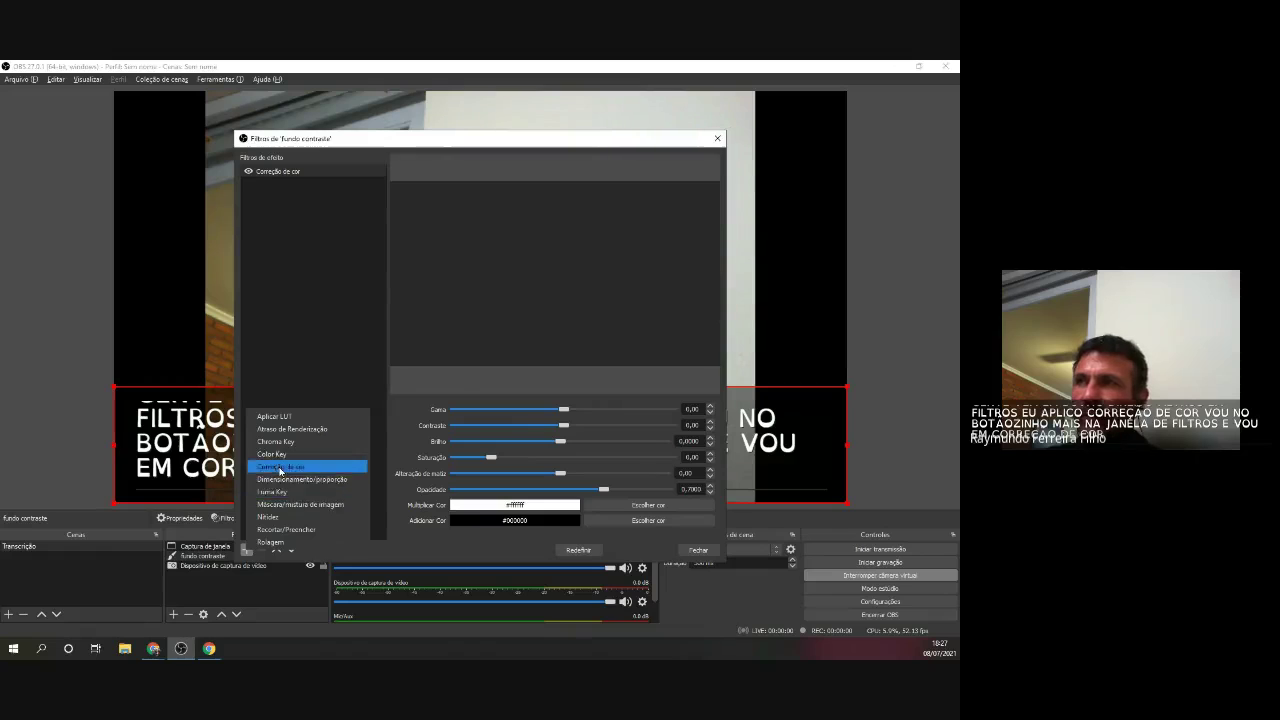
click(280, 467)
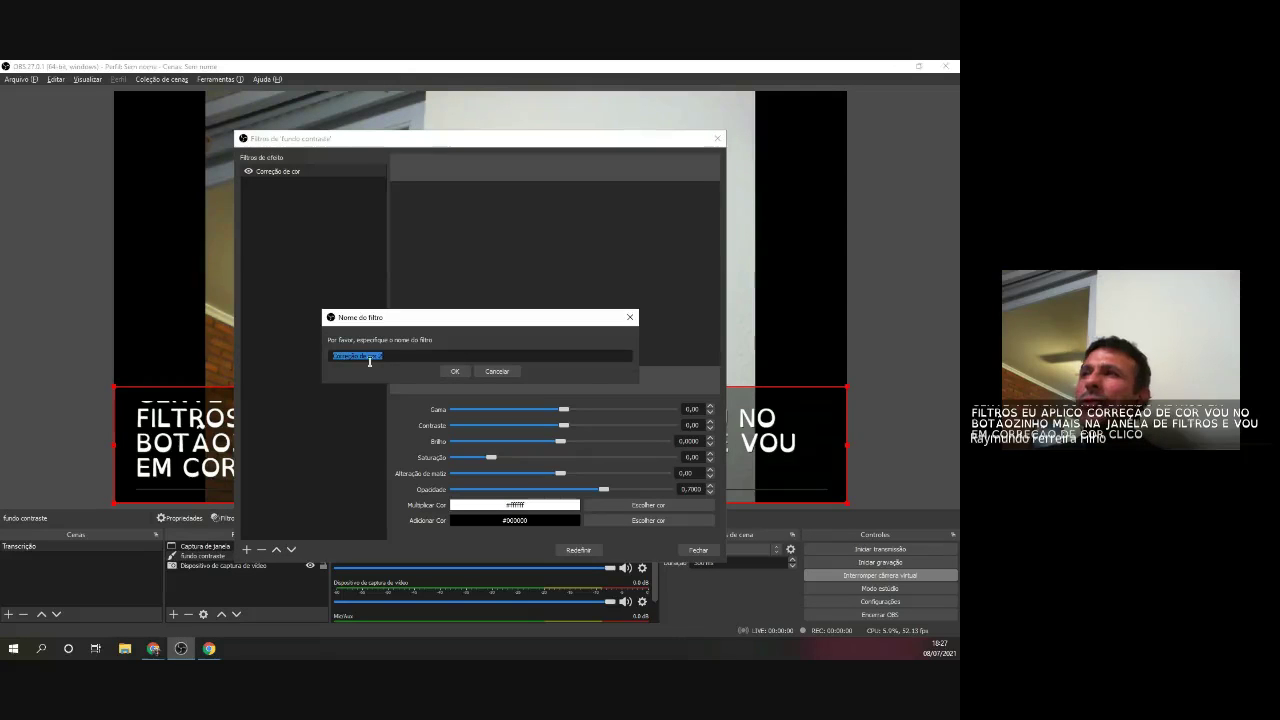
click(518, 371)
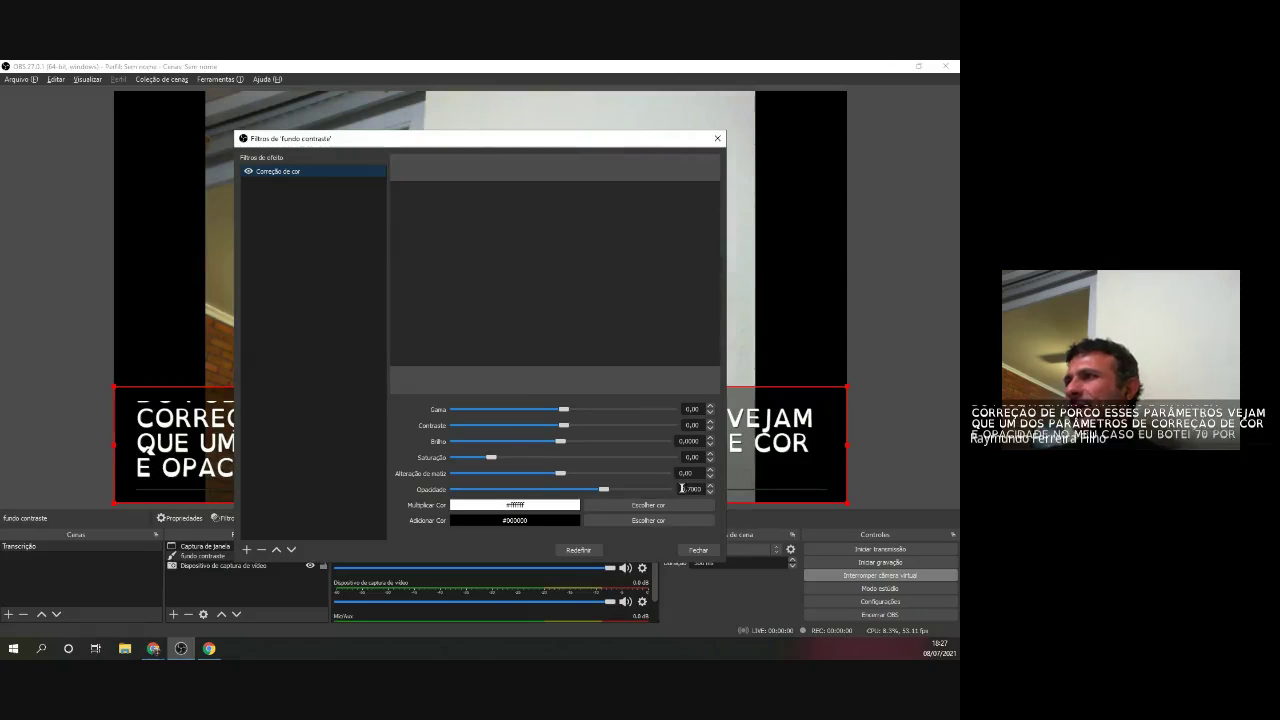
Set the opacity of the Correção de cor filter on fundo contraste to 0,8000 and close the filters.
drag(682, 488, 703, 489)
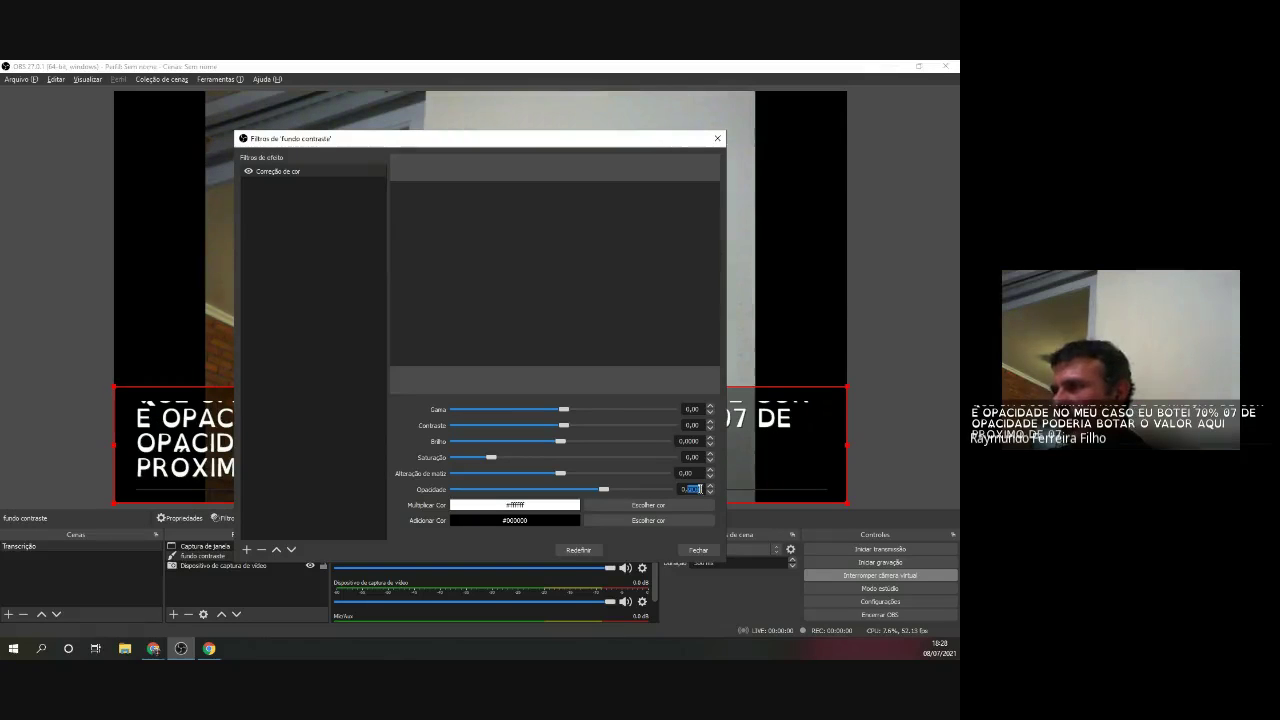
text(8000)
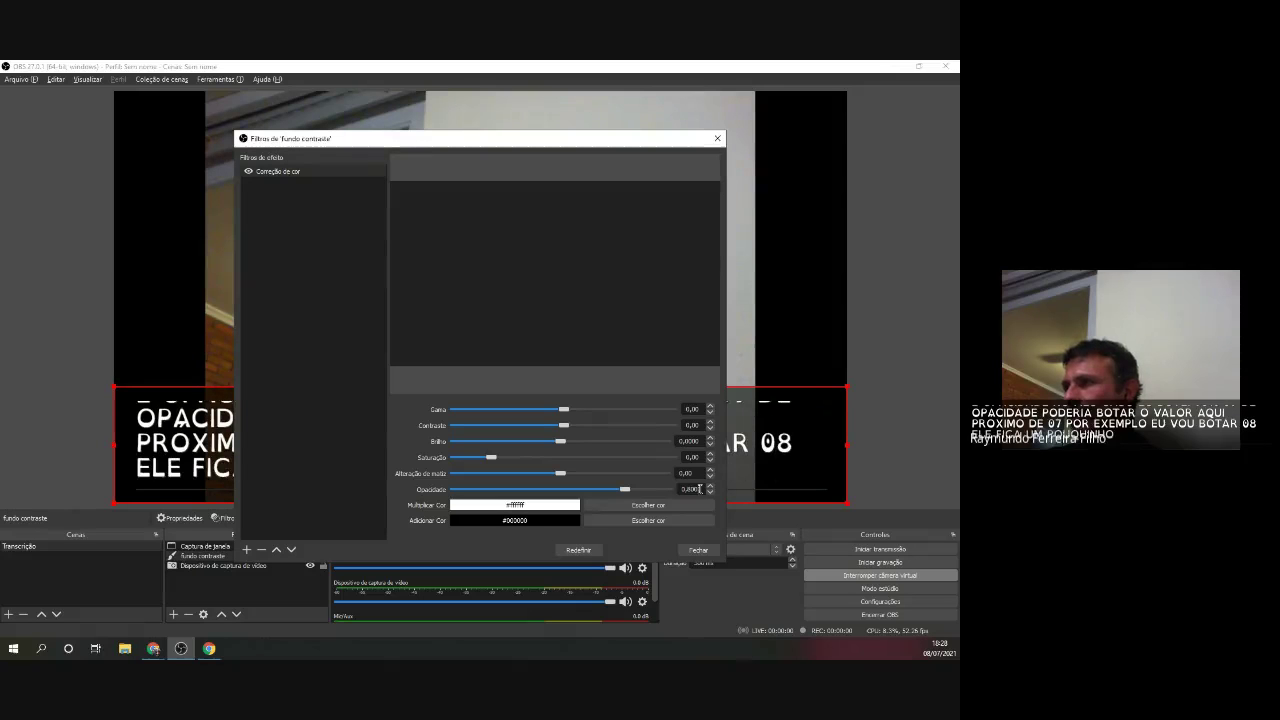
click(698, 550)
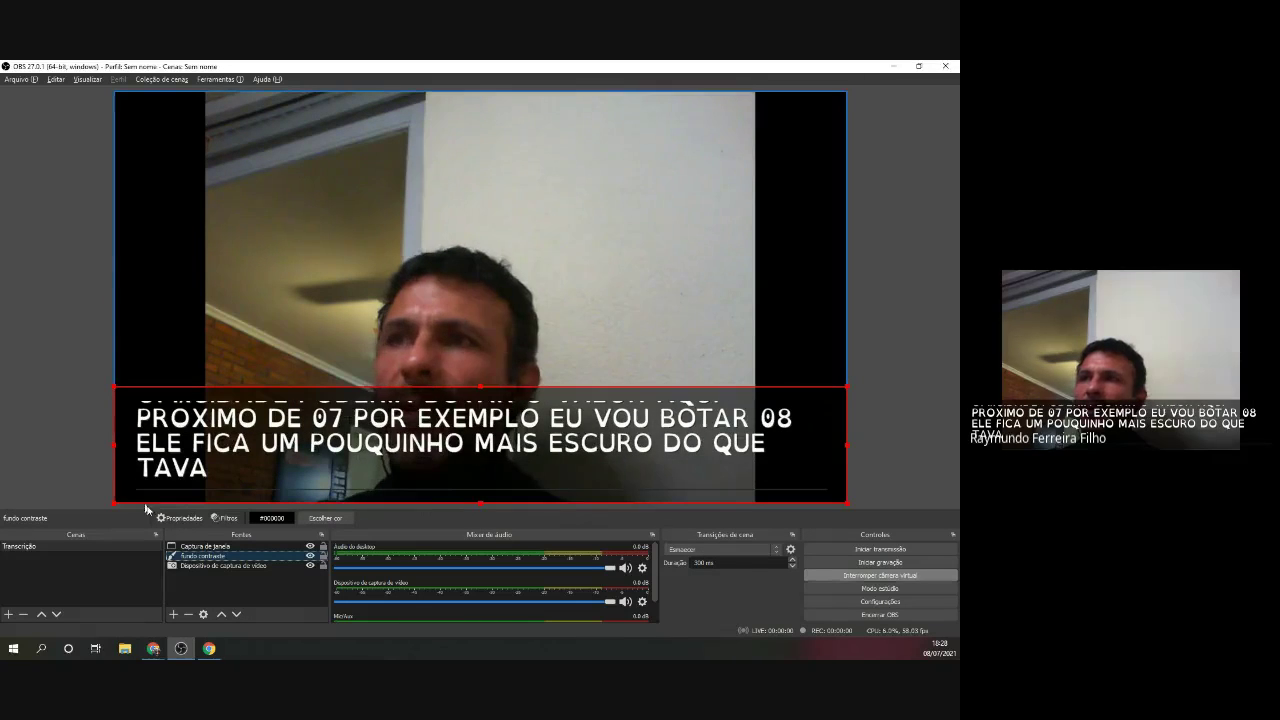
Review the transform settings of fundo contraste again, and close them without changes.
right_click(199, 563)
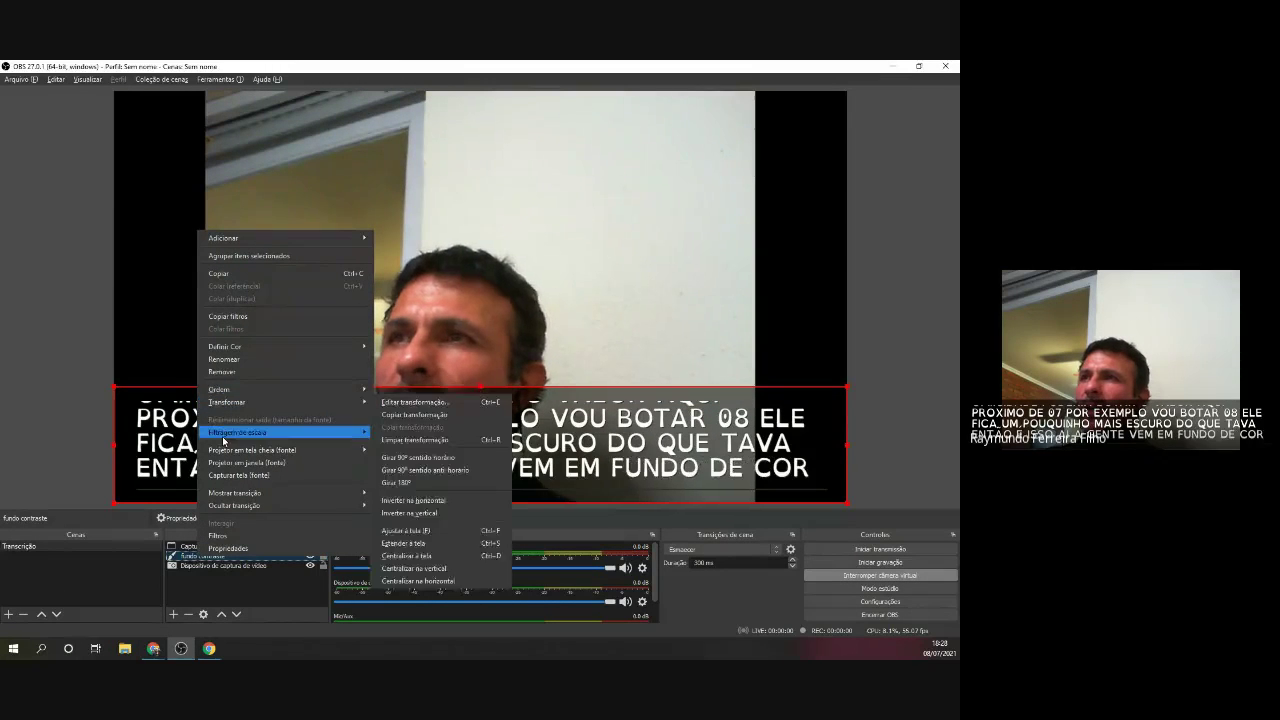
mouse_move(231, 402)
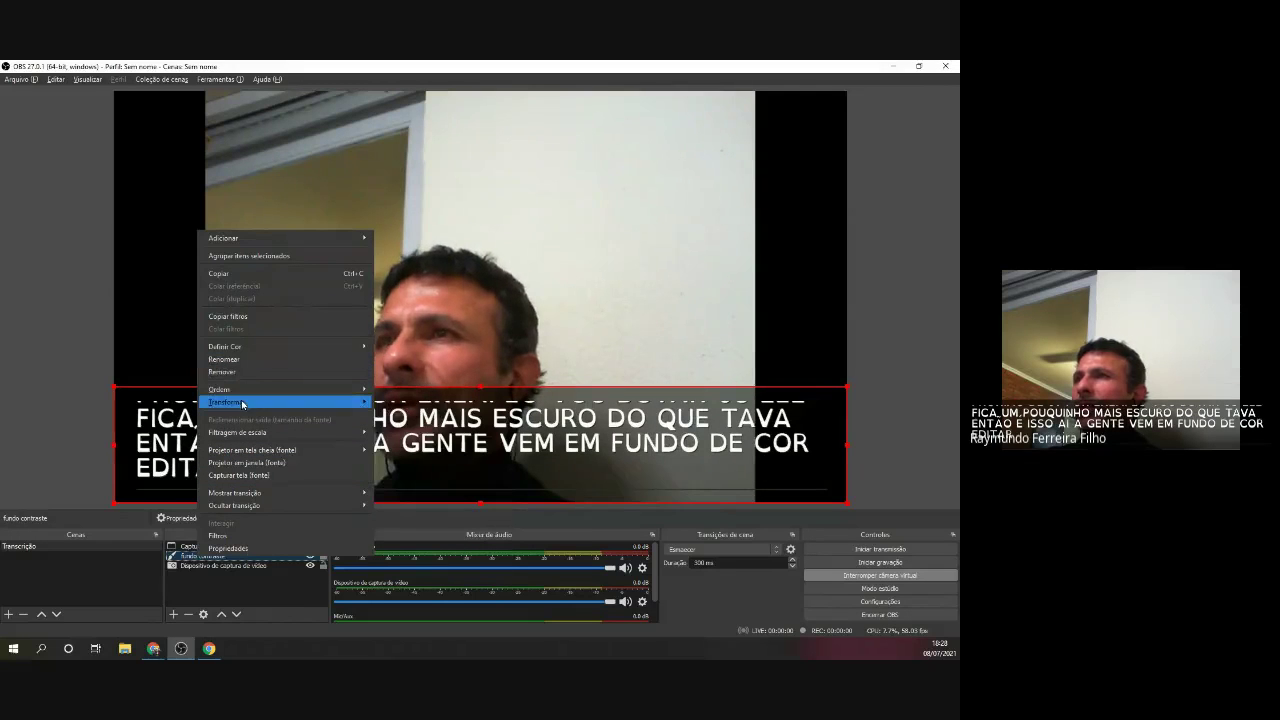
click(423, 403)
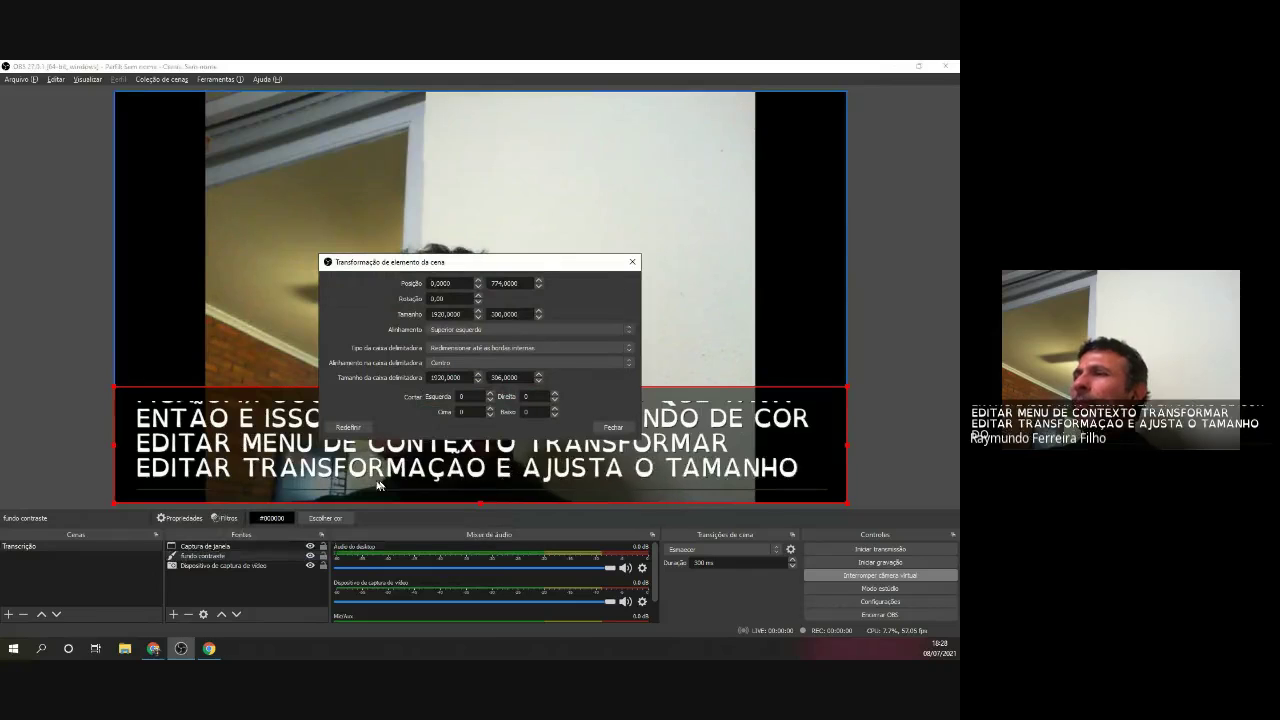
click(632, 261)
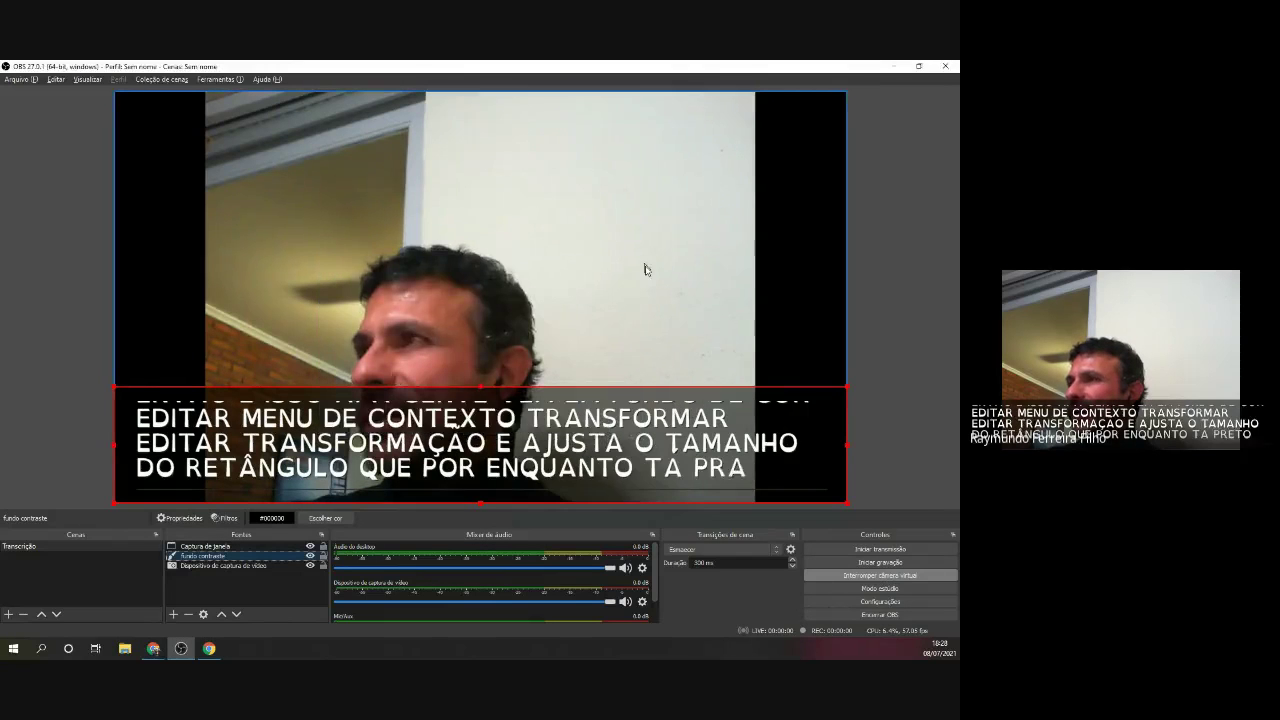
View the filter types available for fundo contraste, and check the Correção de cor opacity setting without adding a filter.
right_click(212, 557)
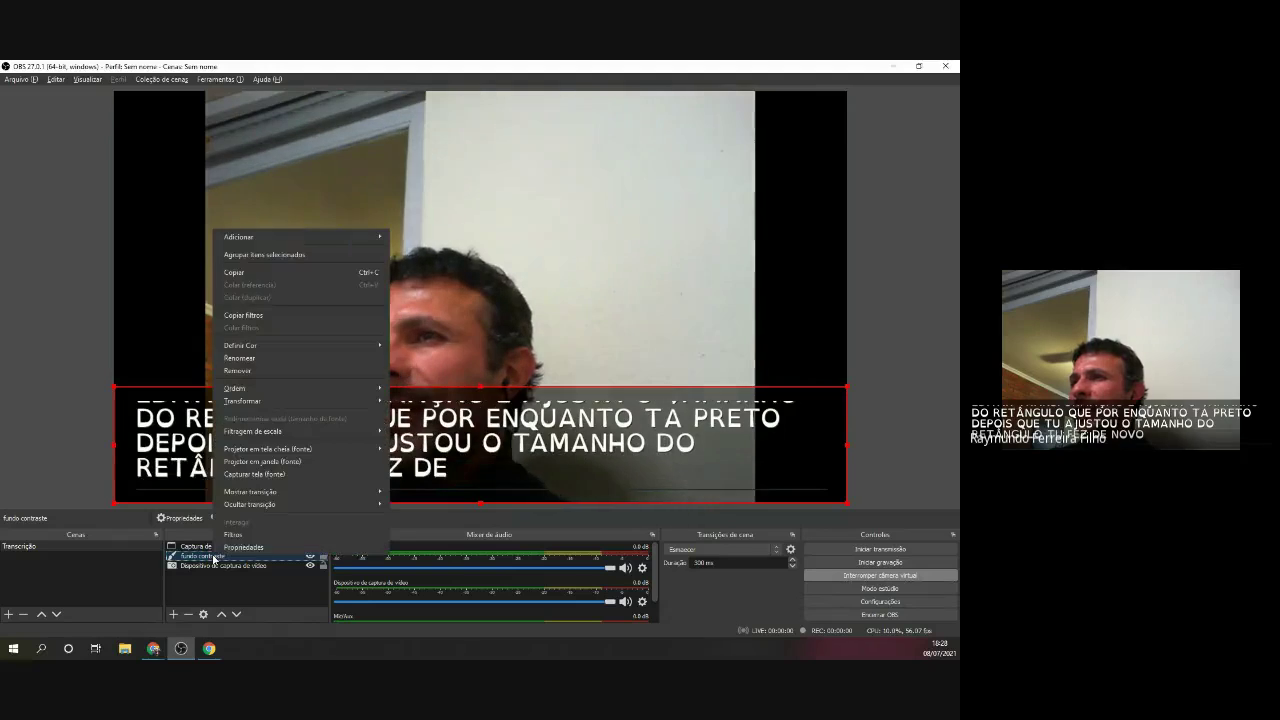
click(232, 534)
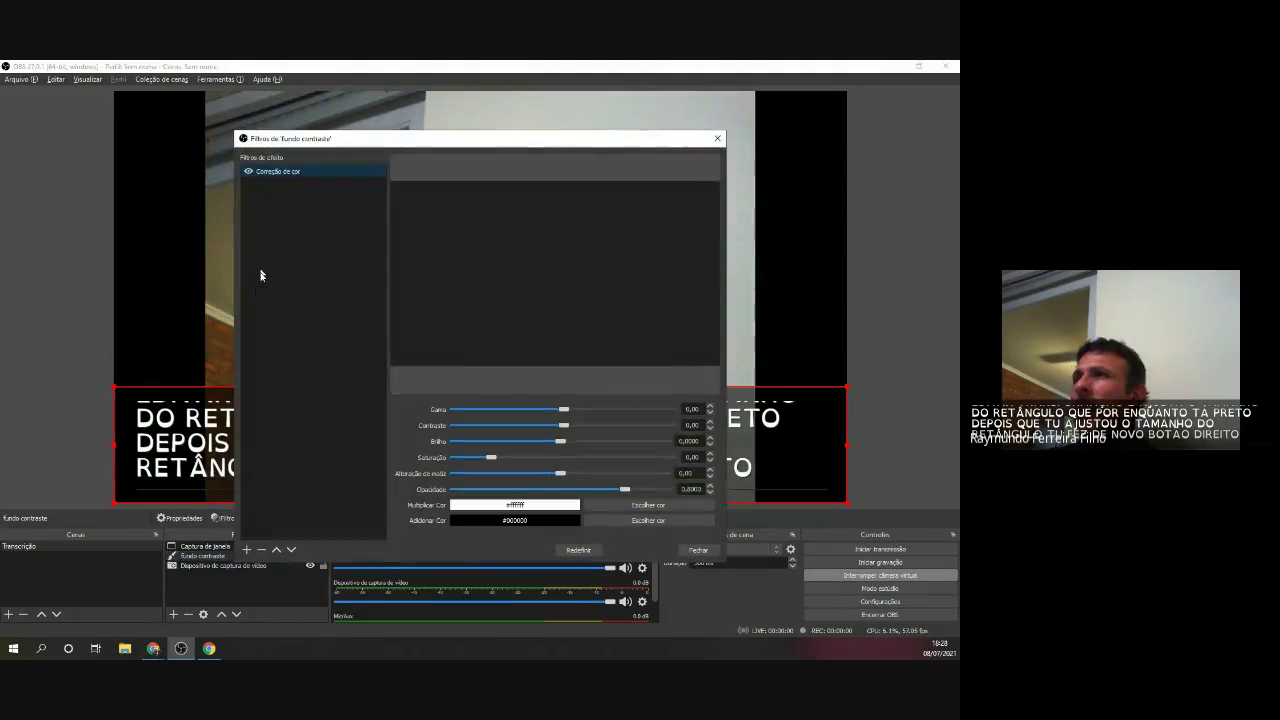
click(246, 549)
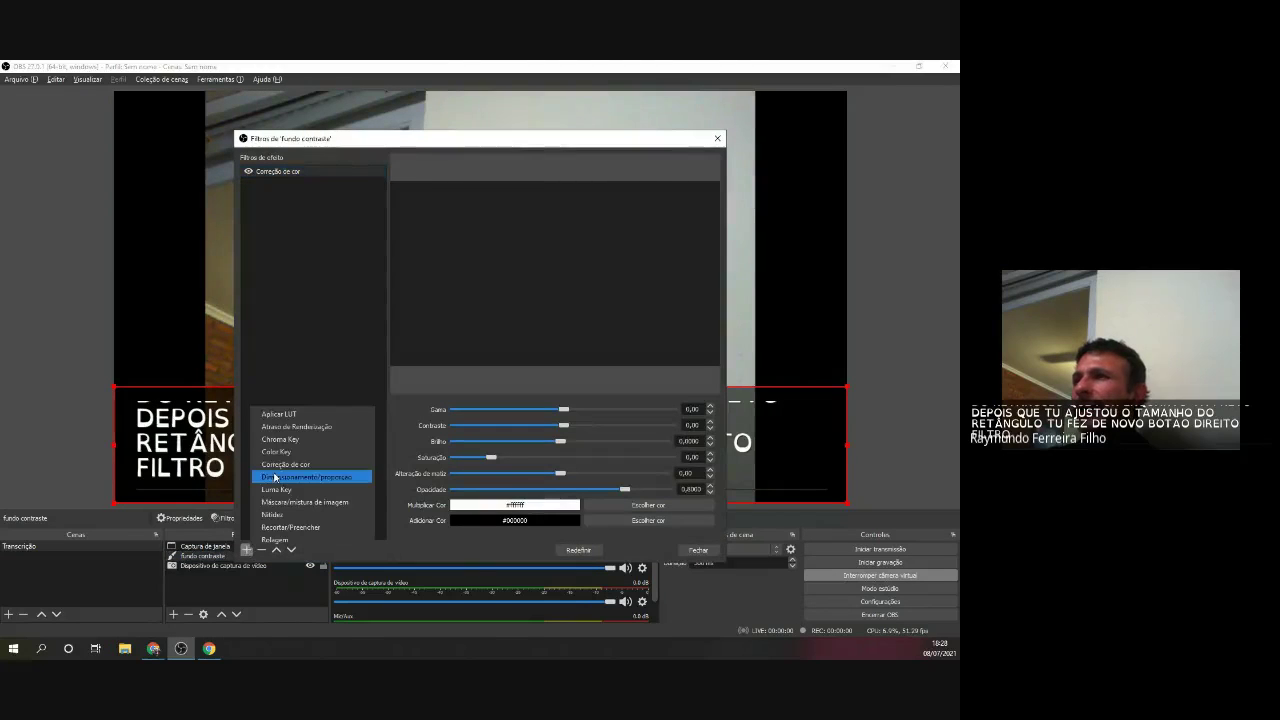
click(304, 330)
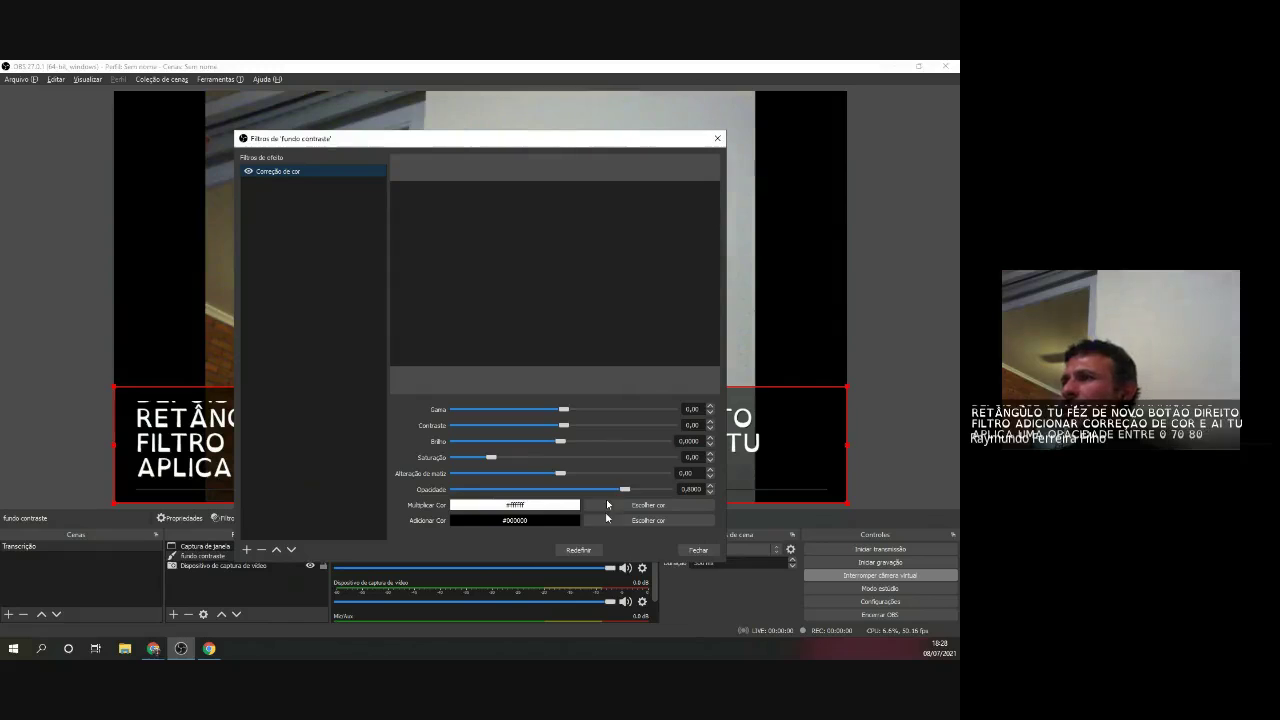
click(698, 550)
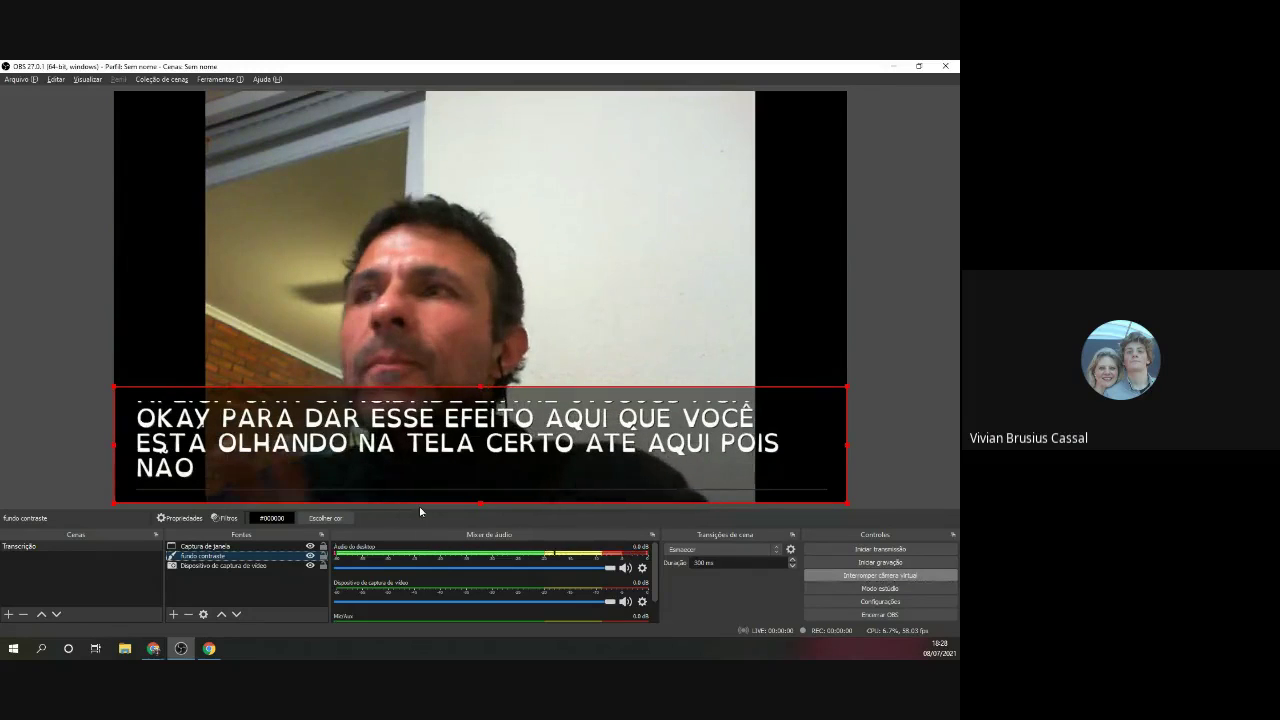
Select fundo contraste in the sources, examine its Correção de cor filter parameters, and close the filters.
right_click(193, 558)
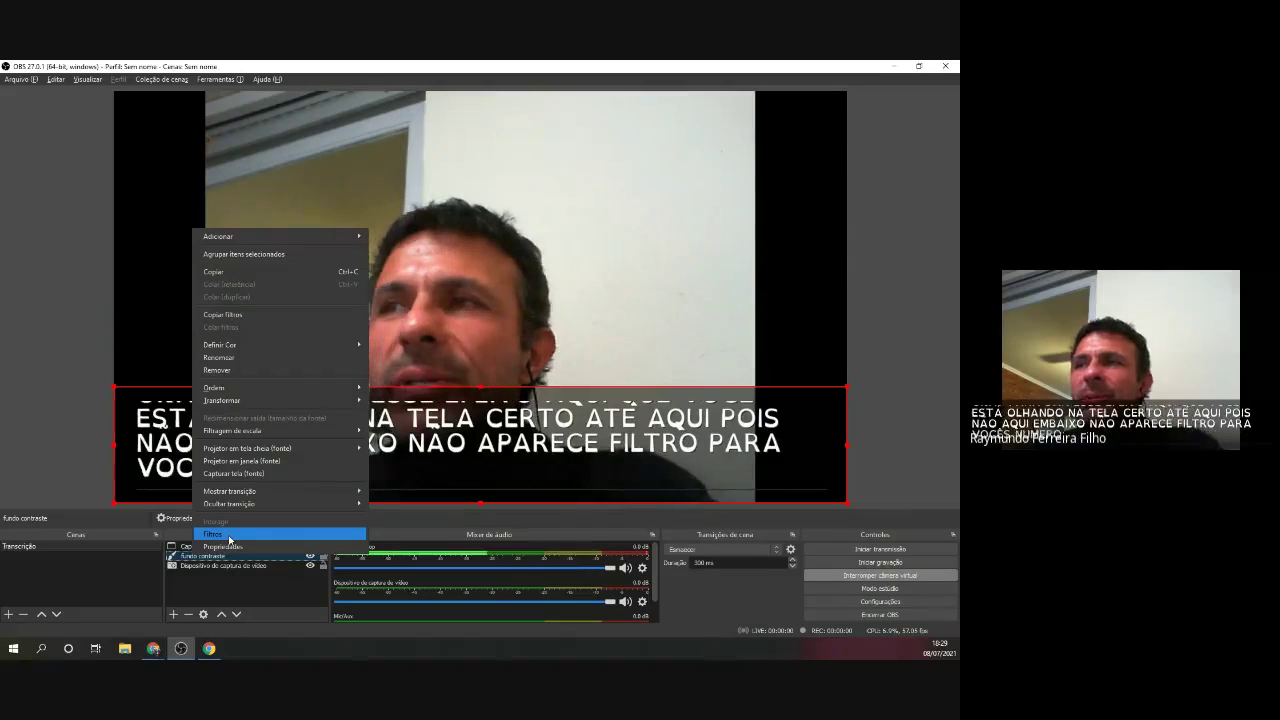
click(202, 557)
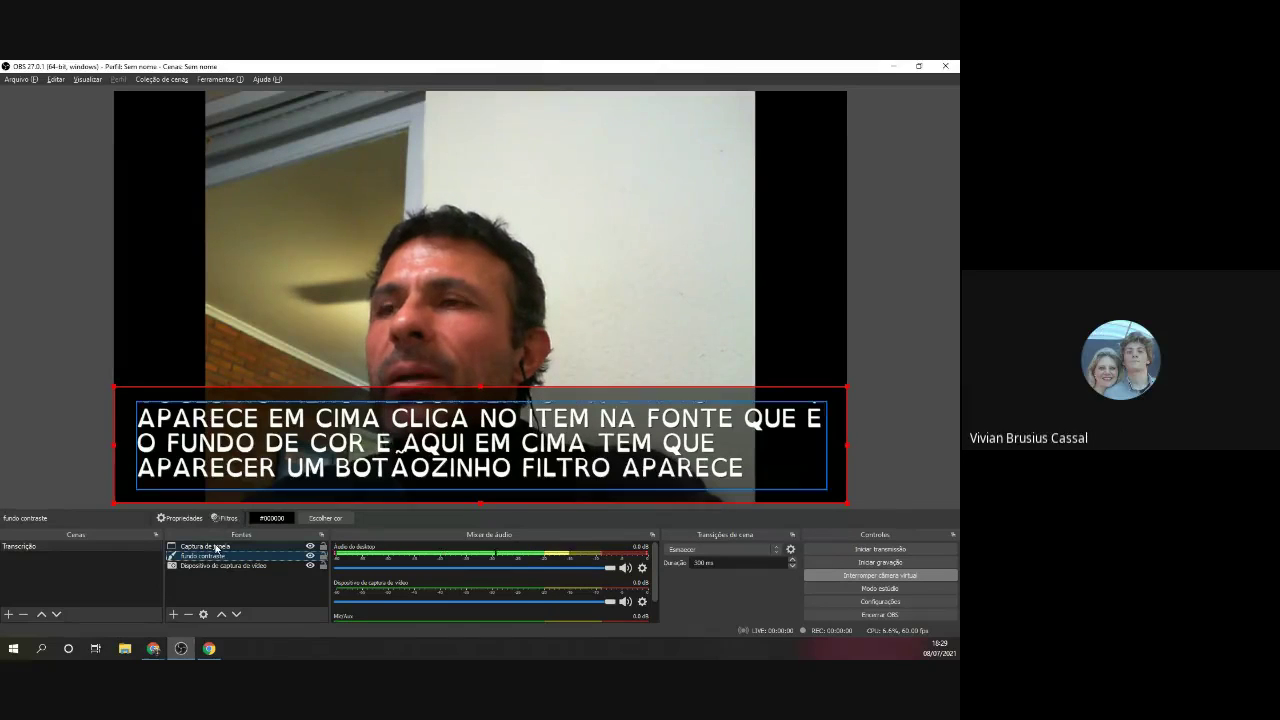
click(224, 518)
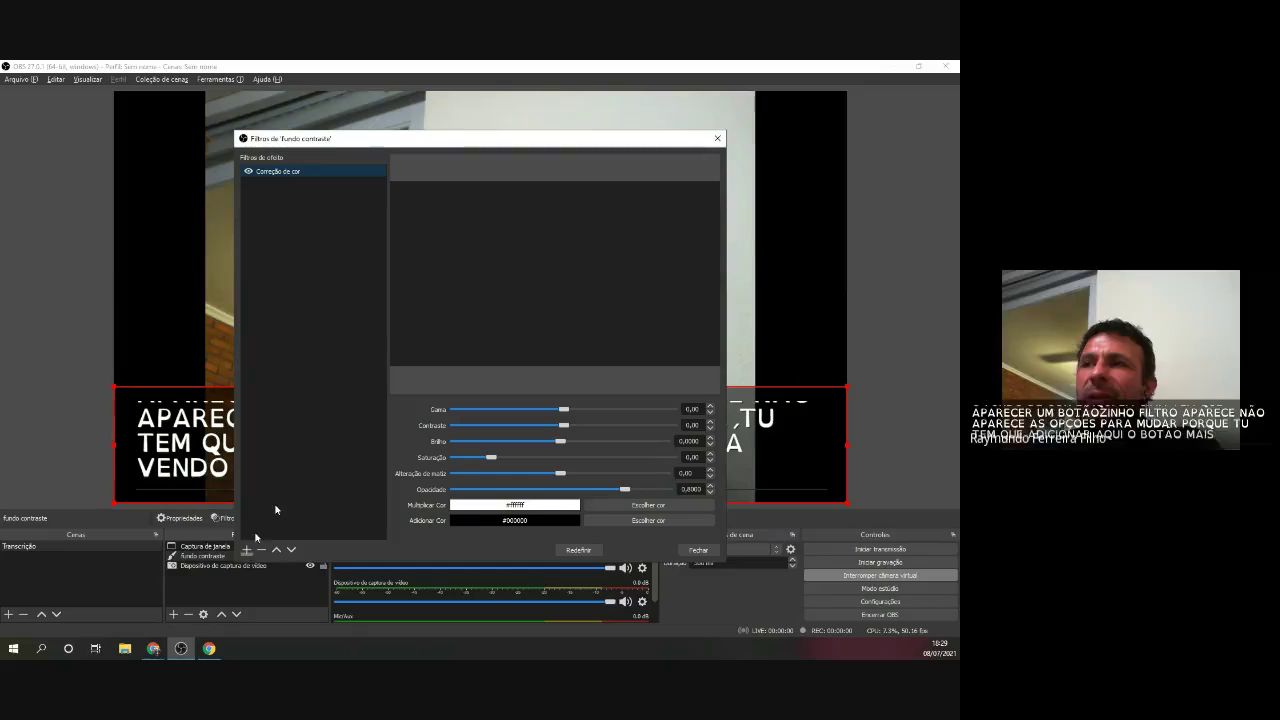
click(717, 141)
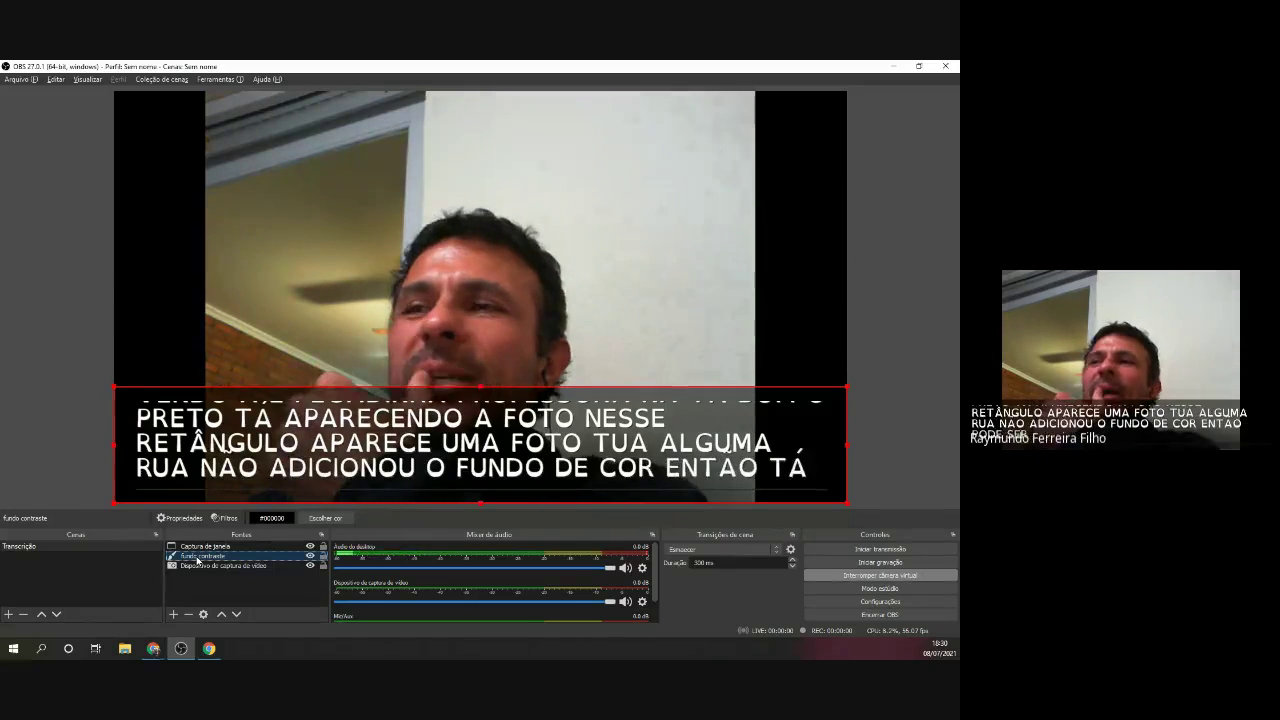
View the available source types without adding one, and review the filter opacity of fundo contraste.
click(174, 615)
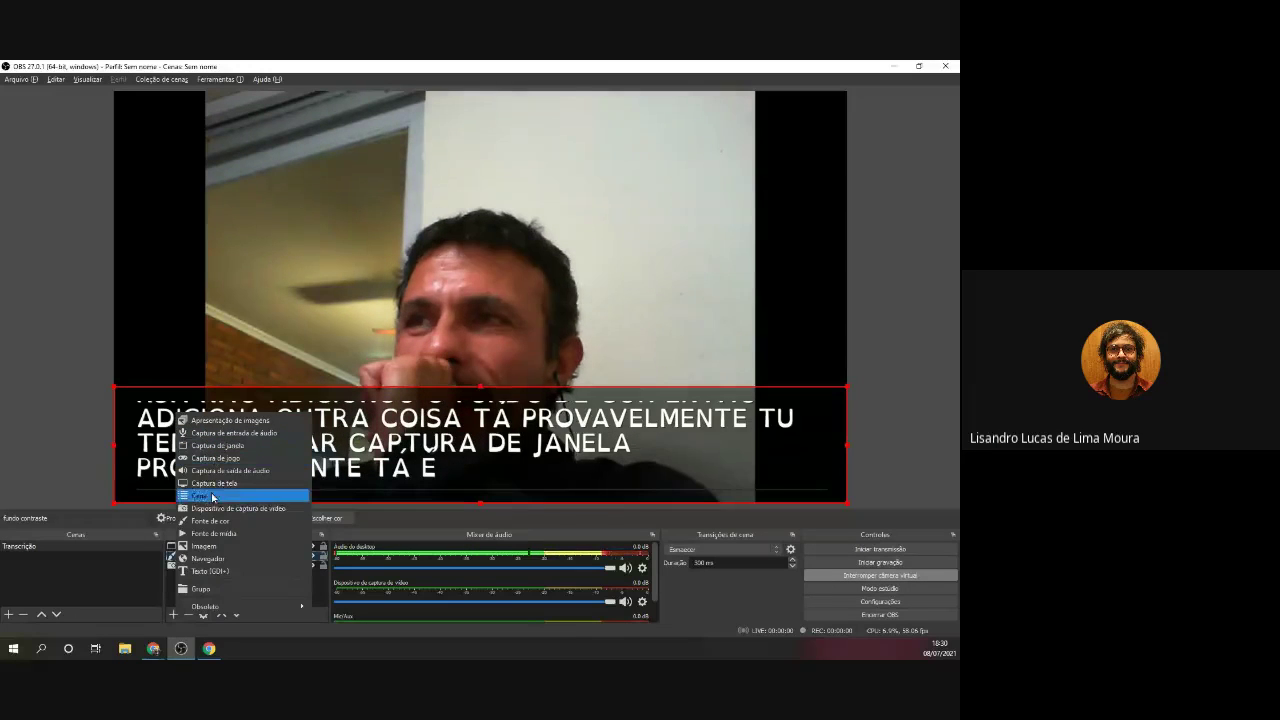
click(21, 438)
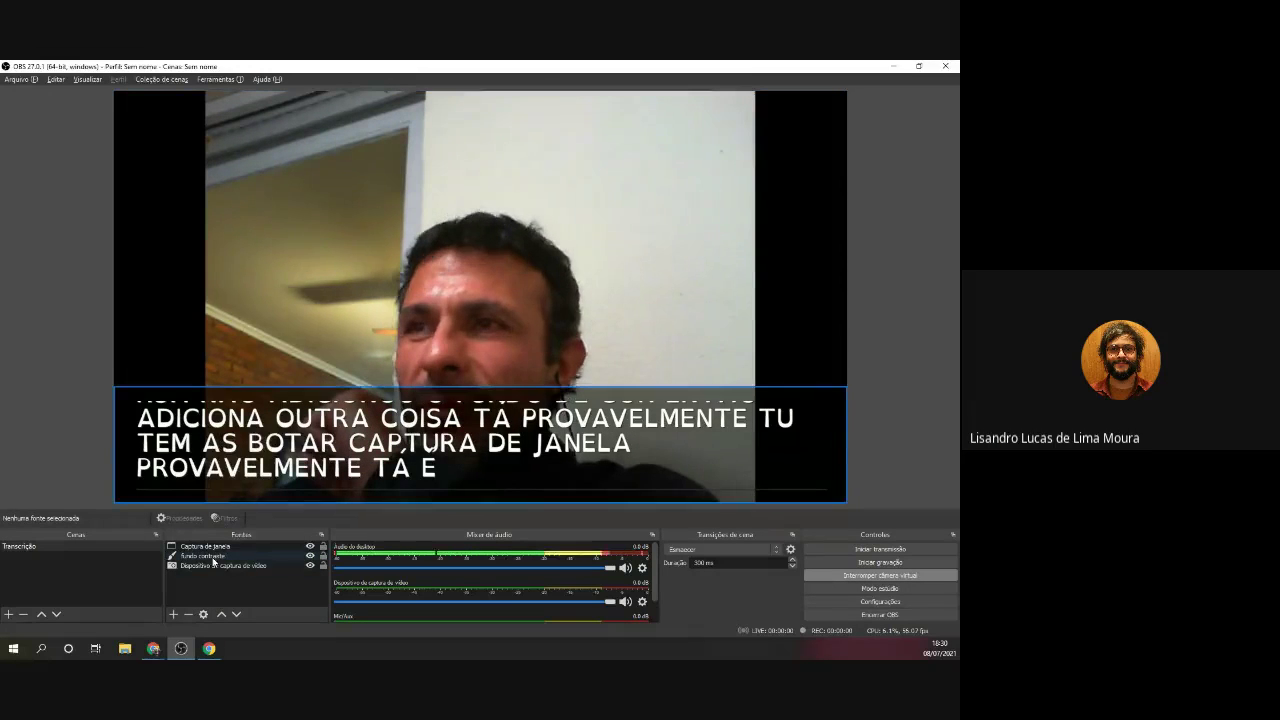
click(224, 518)
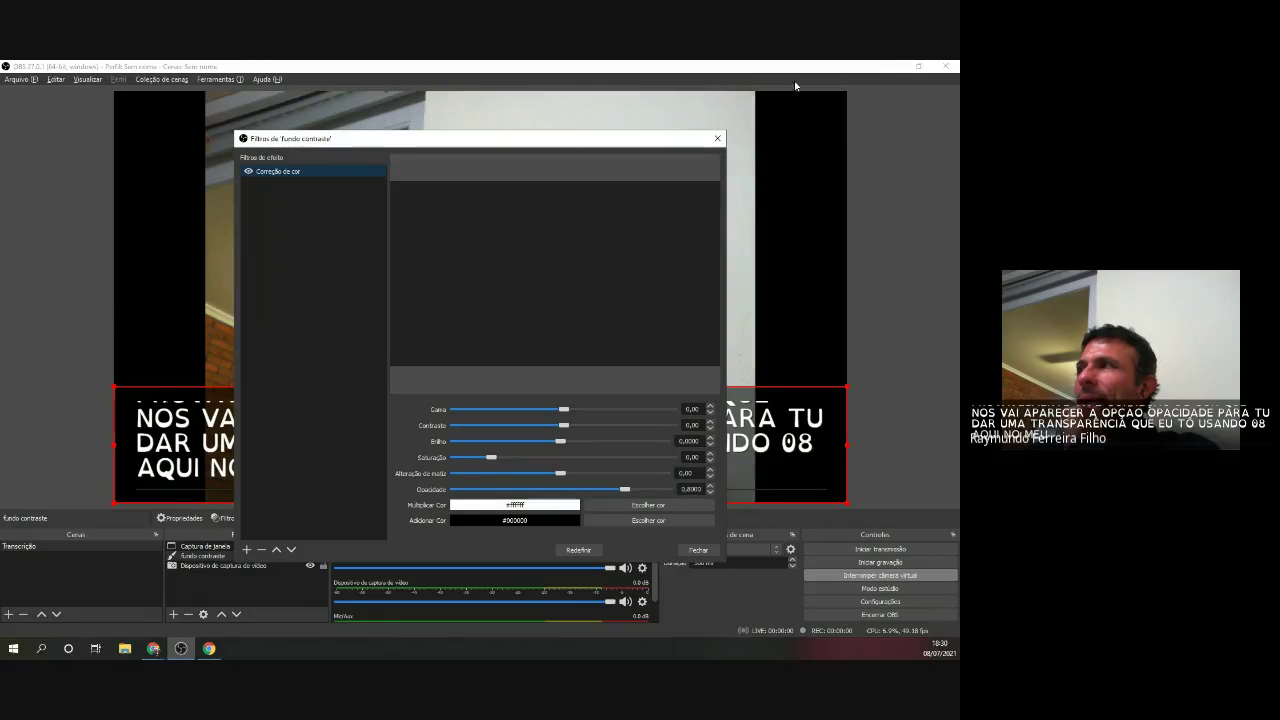
click(717, 138)
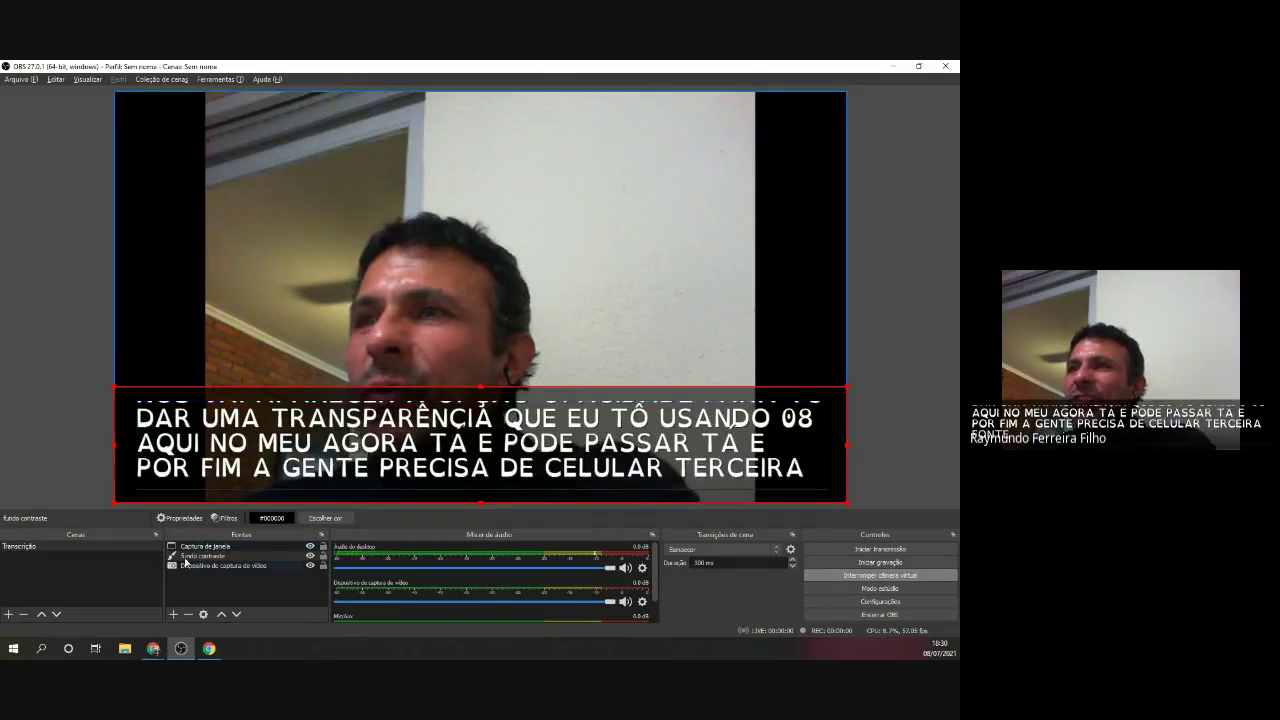
Review how to create a new Captura de janela source with its default name, and close the dialog without adding it.
click(174, 614)
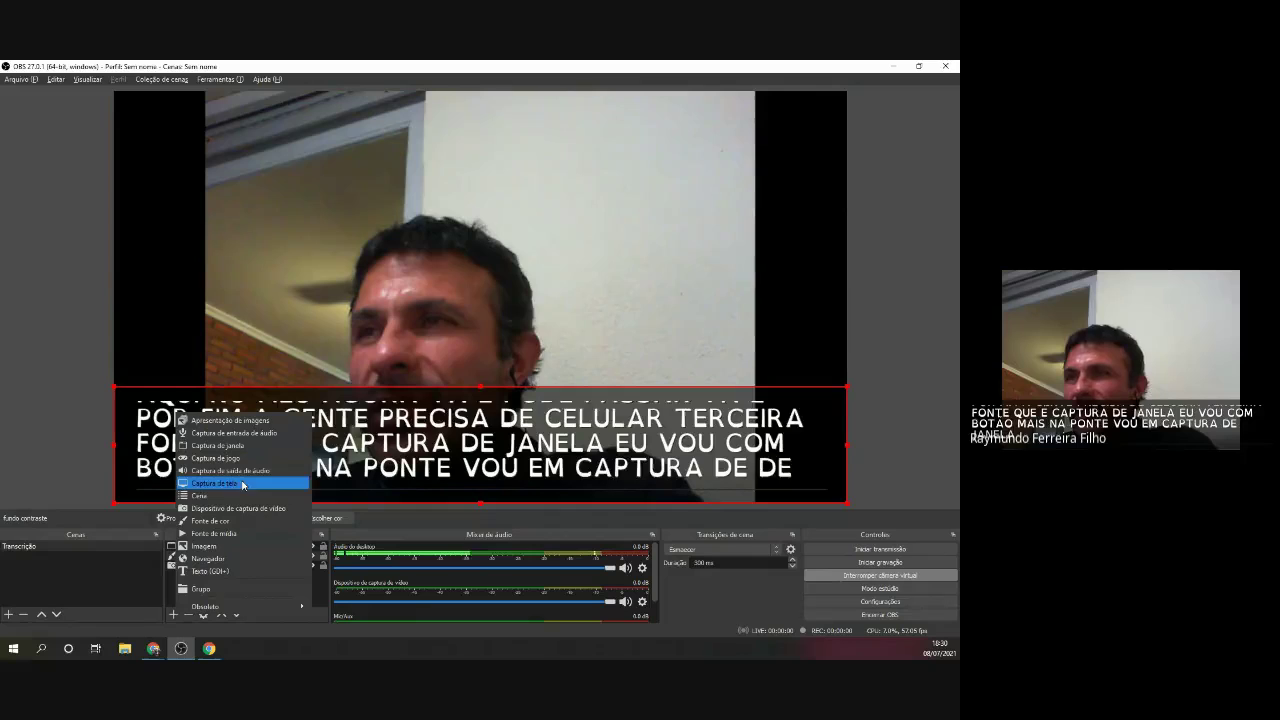
click(138, 626)
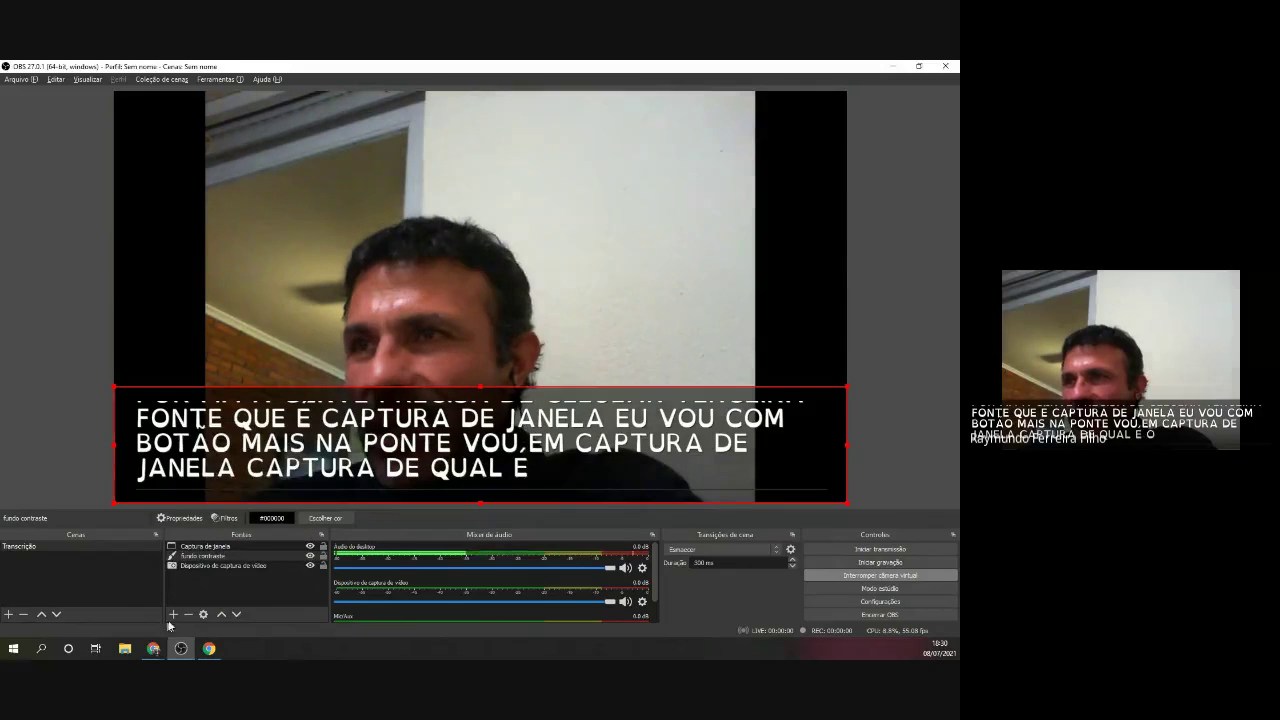
click(173, 614)
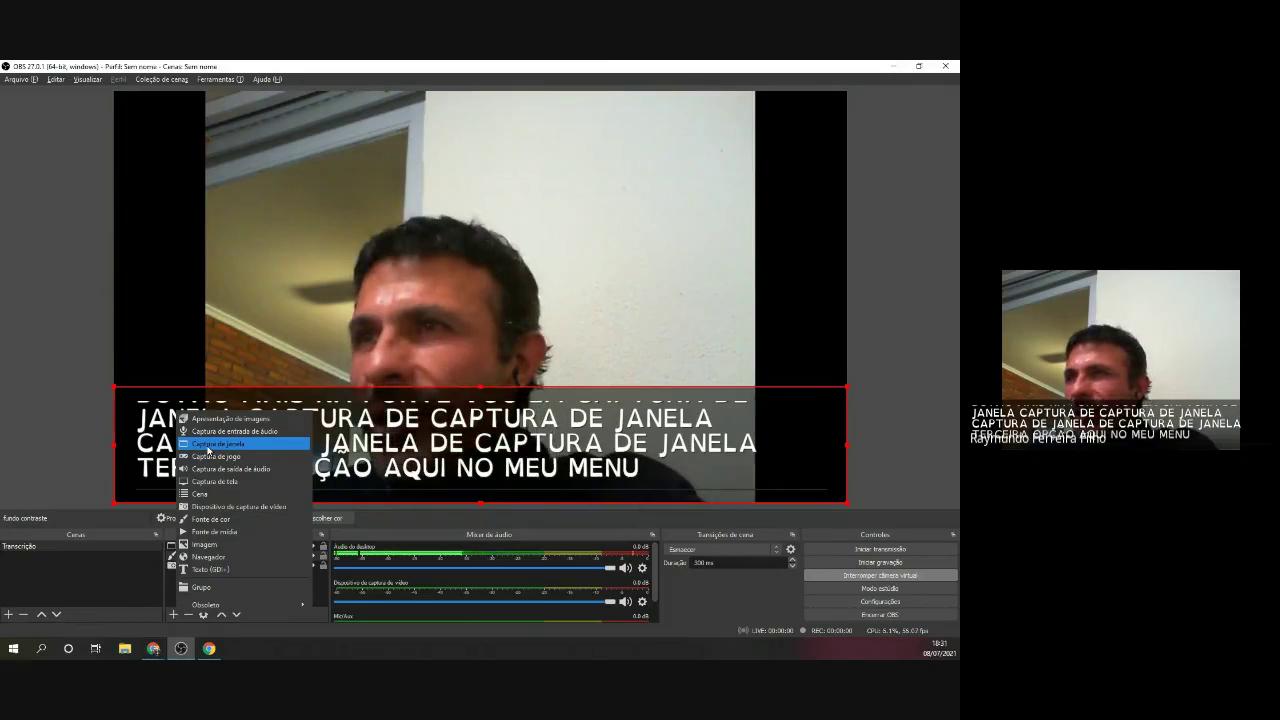
click(217, 443)
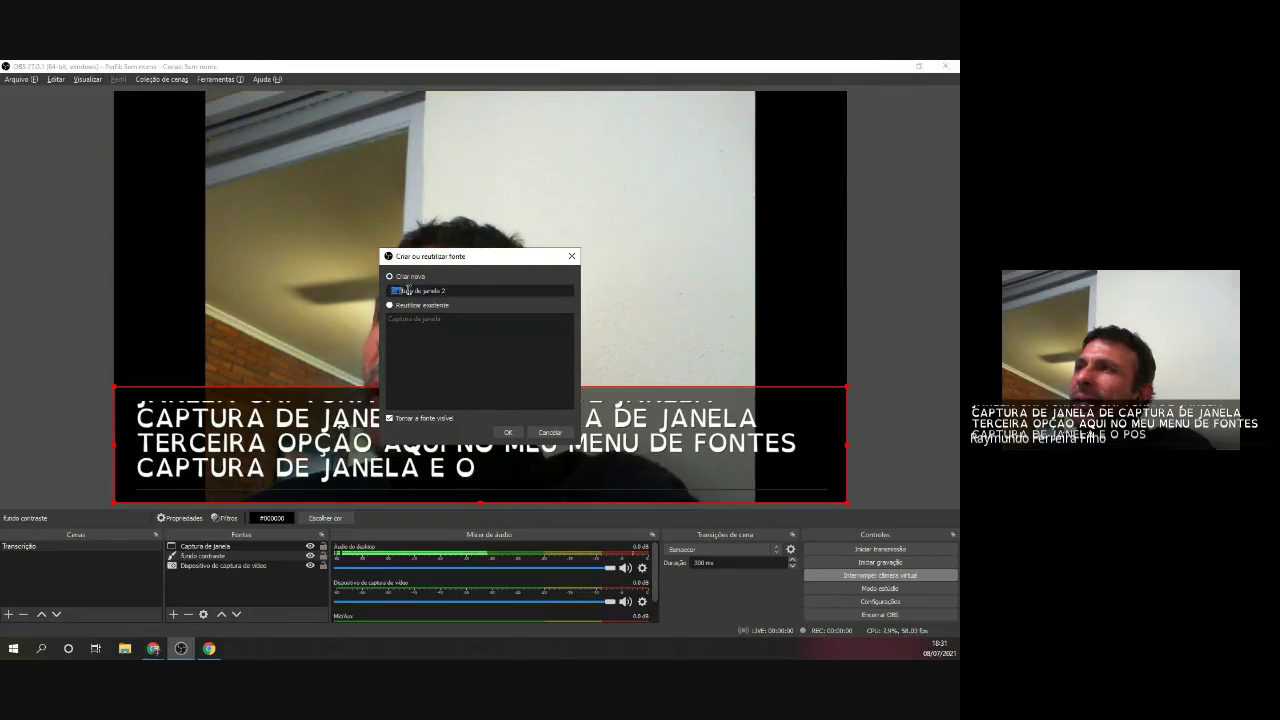
drag(408, 290, 447, 289)
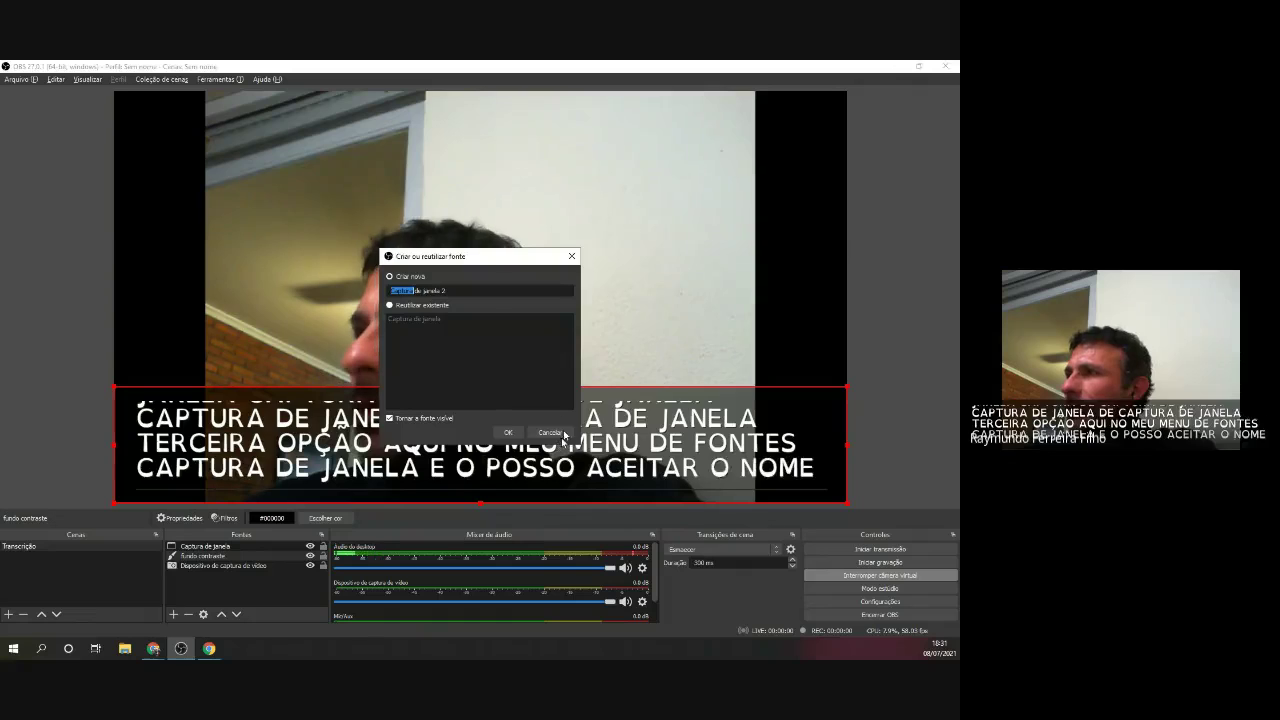
click(508, 432)
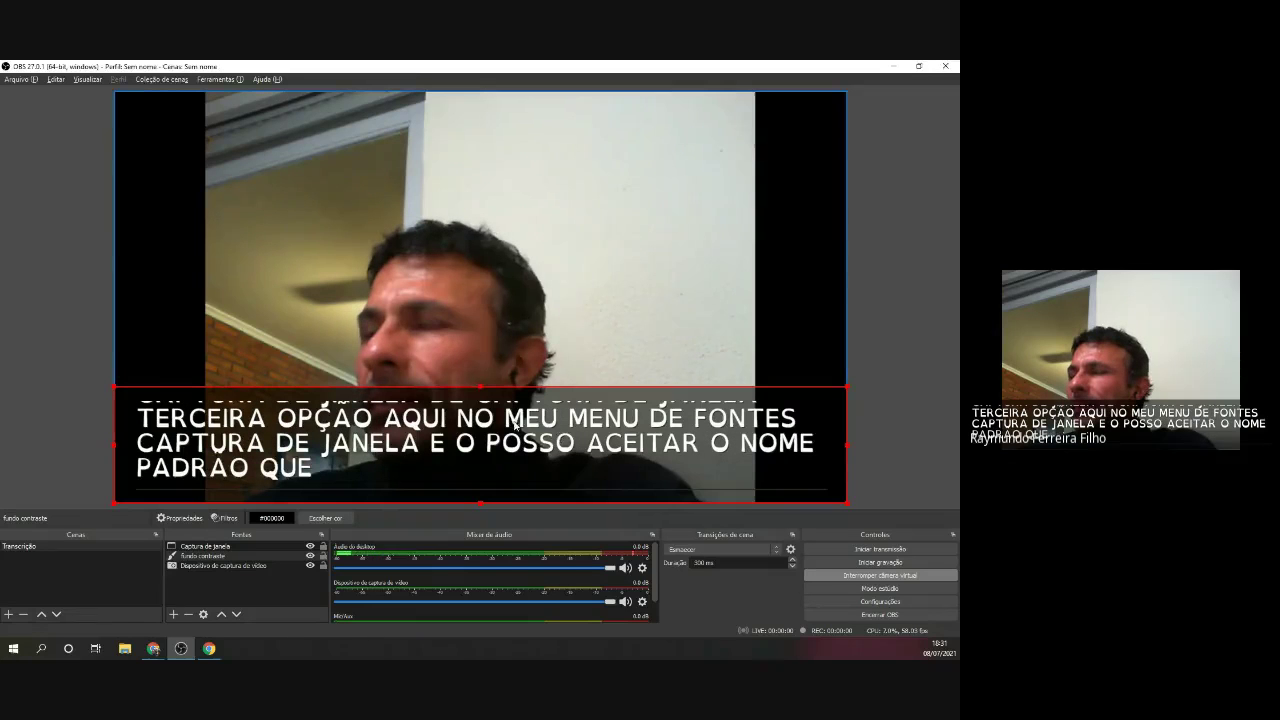
Open the Captura de janela properties and switch the captured window to the Google Meet window in Chrome.
click(201, 547)
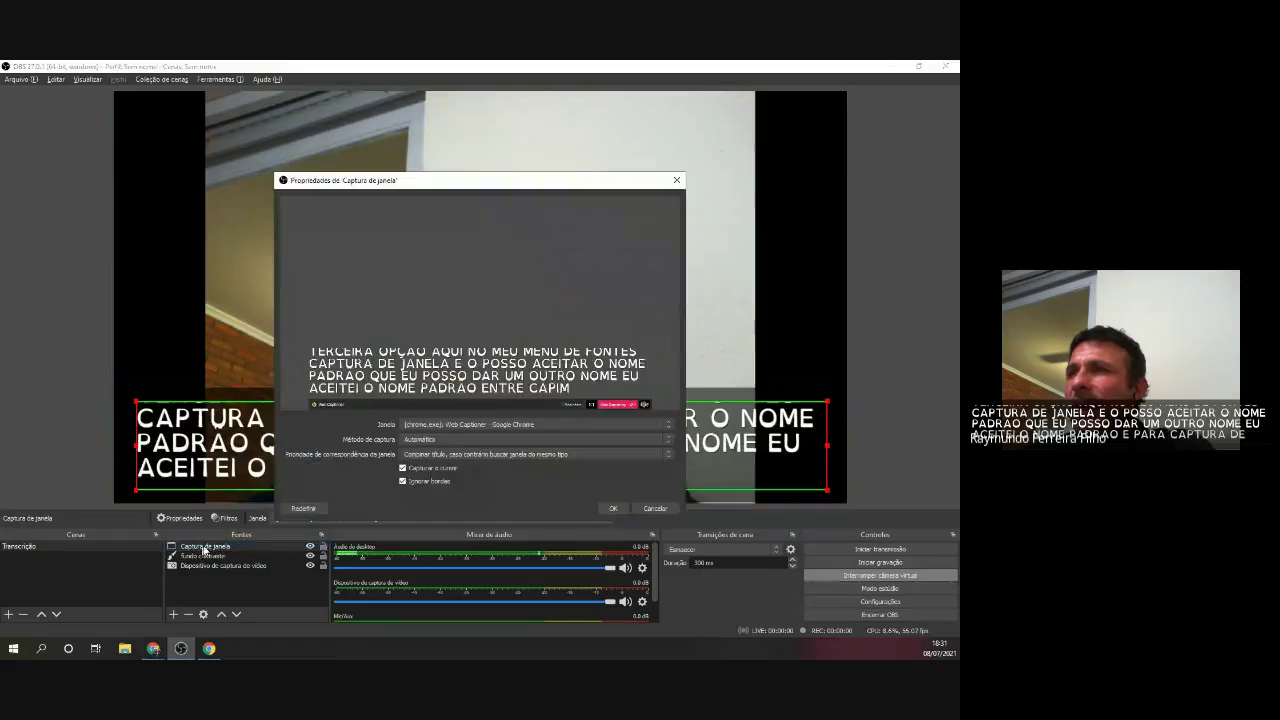
double_click(201, 547)
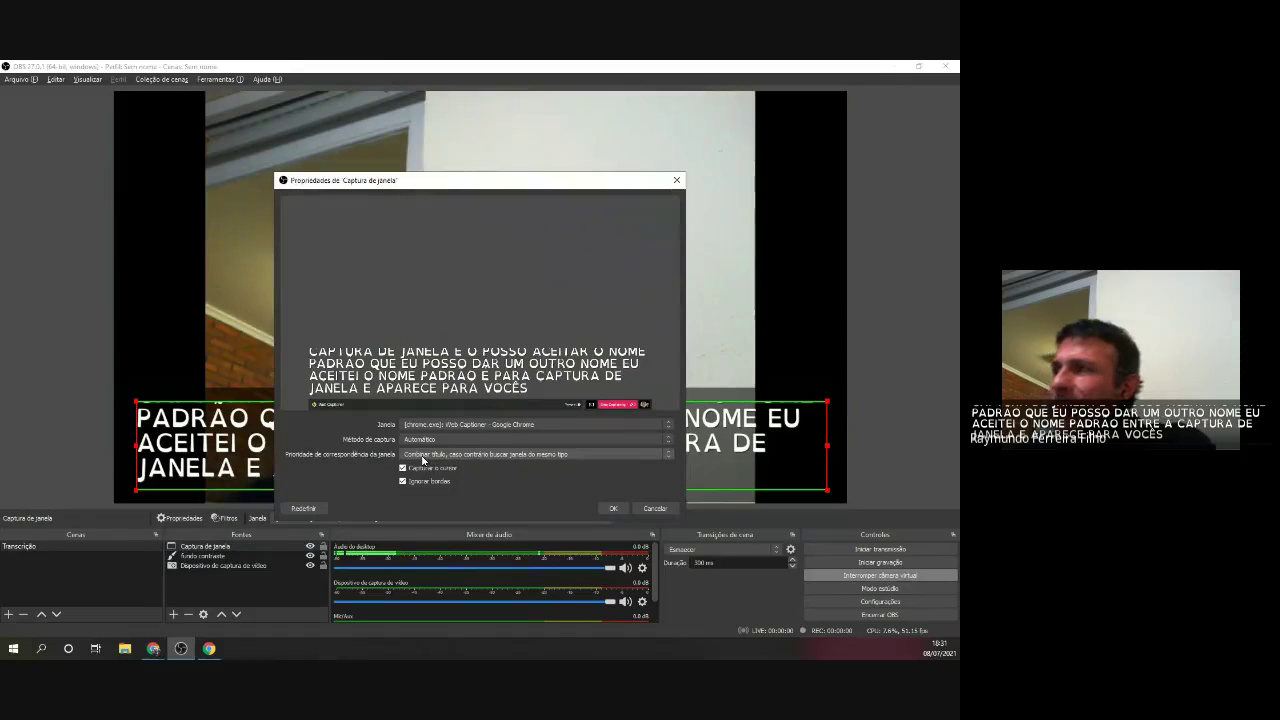
click(485, 430)
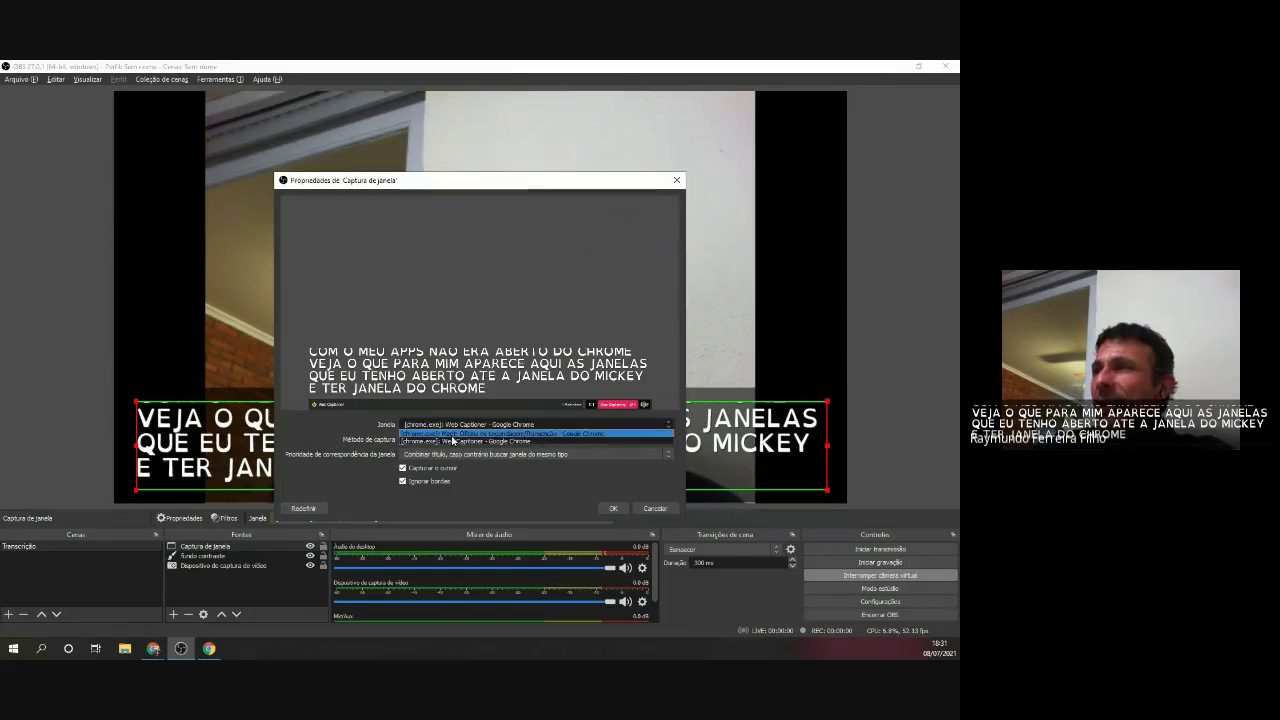
click(452, 434)
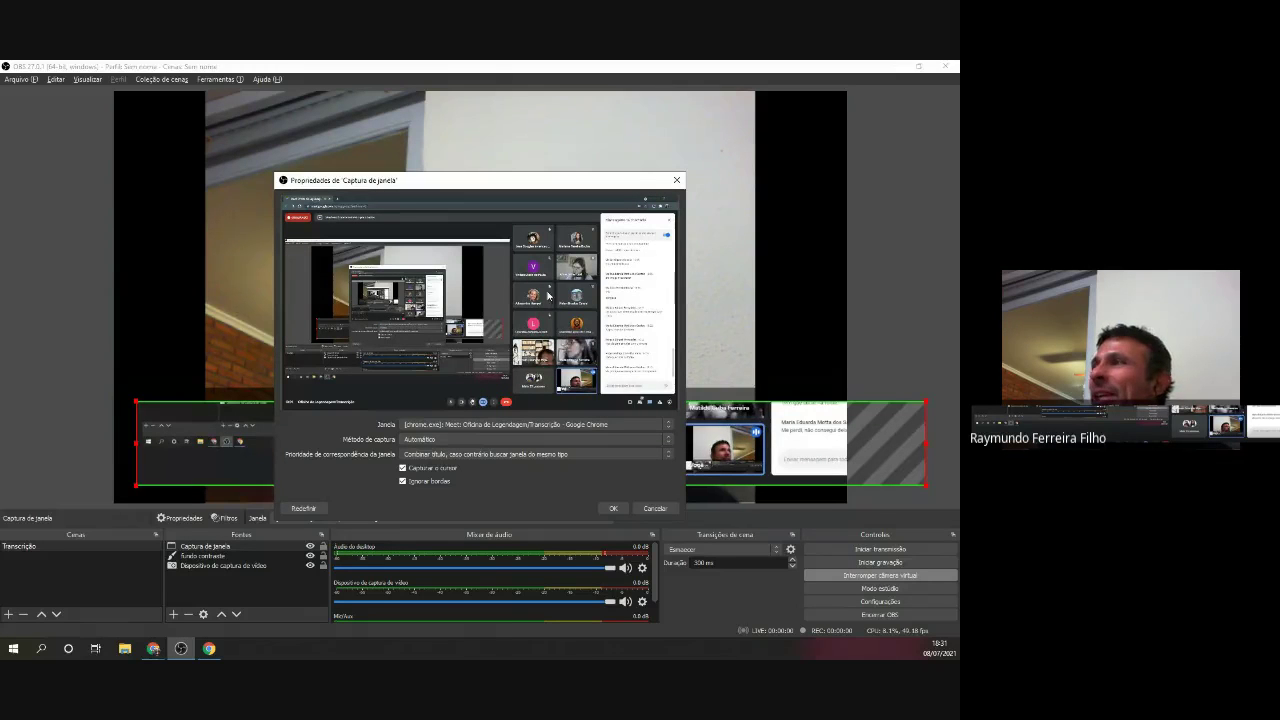
Move the properties dialog clear of the caption area and set the captured window back to Web Captioner - Google Chrome.
drag(620, 187, 854, 514)
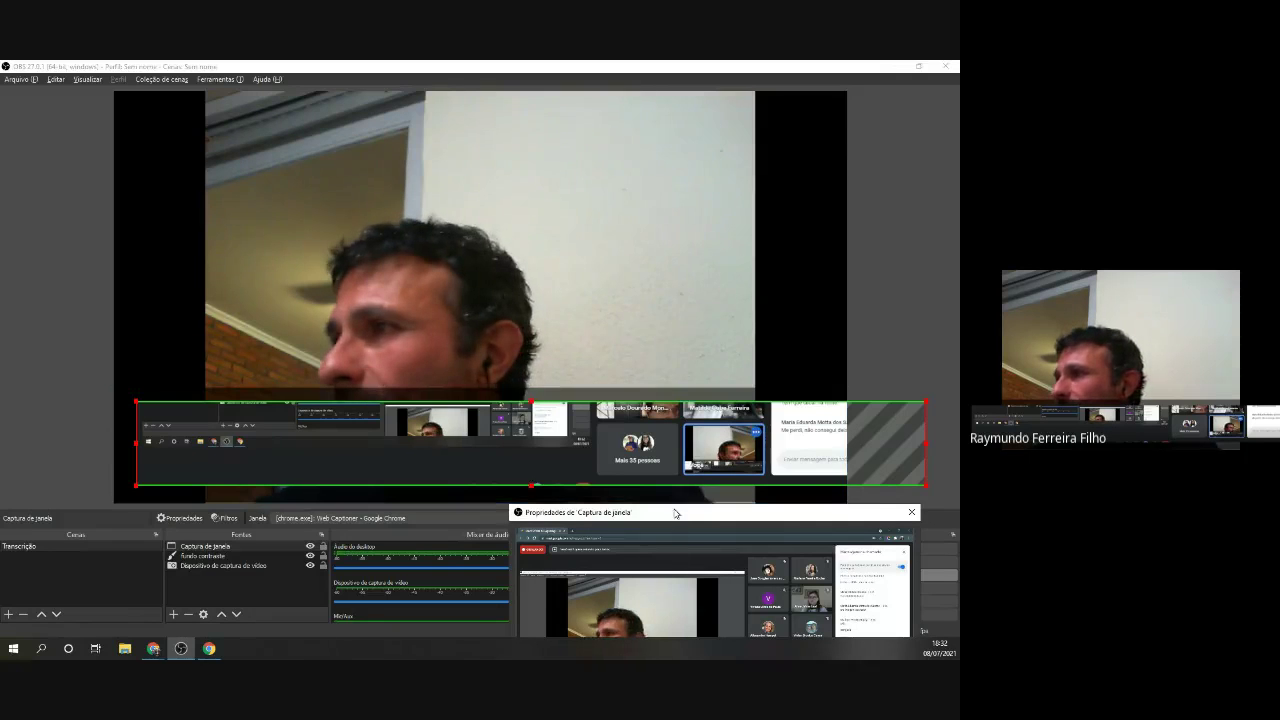
drag(666, 513, 344, 110)
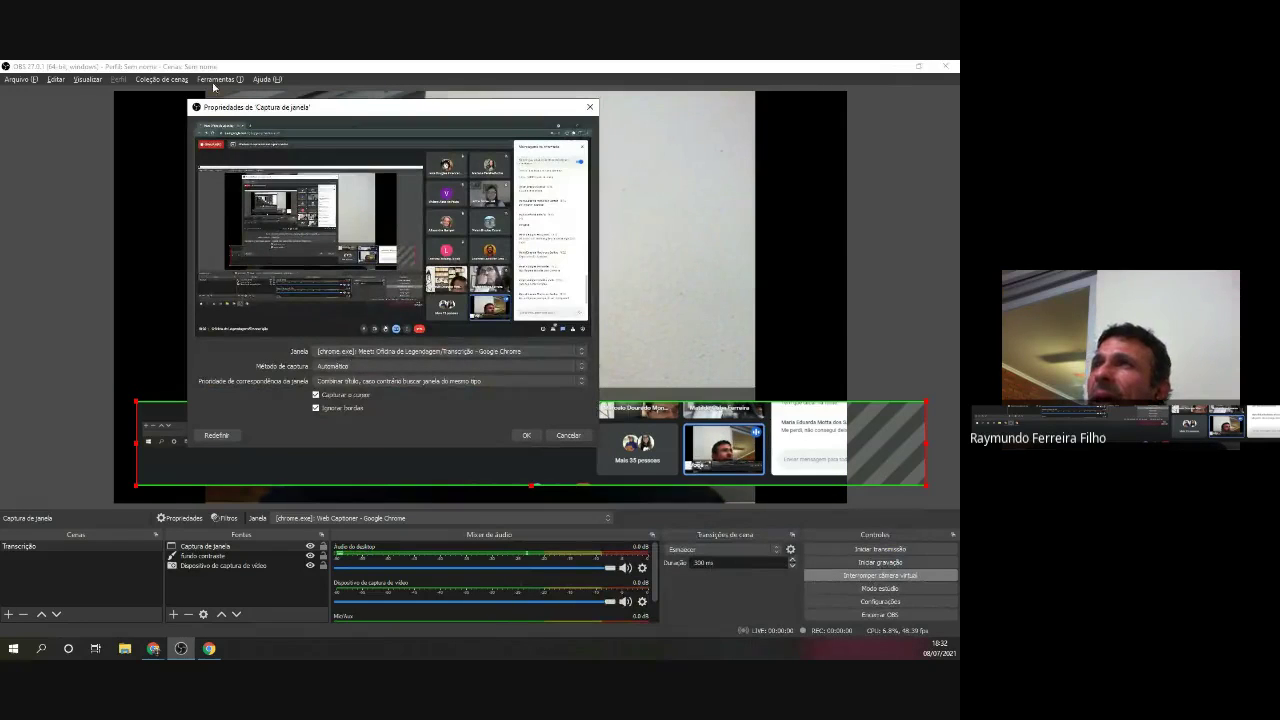
click(386, 352)
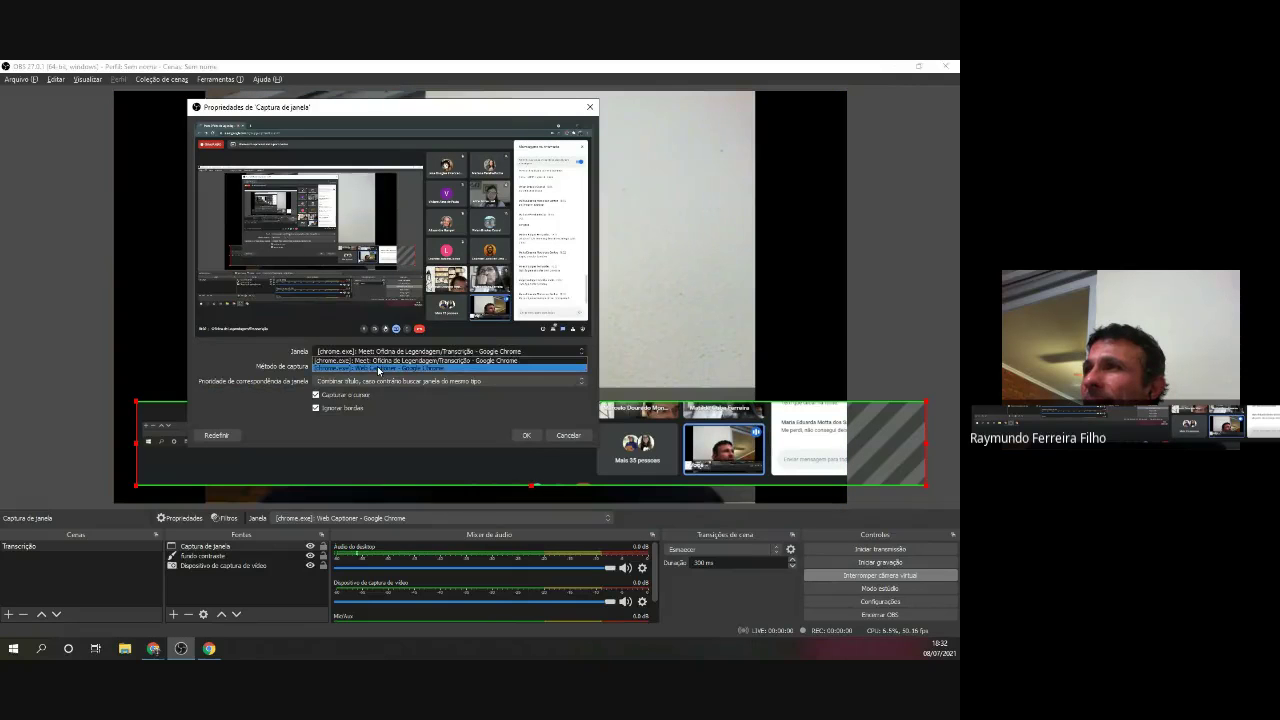
click(378, 369)
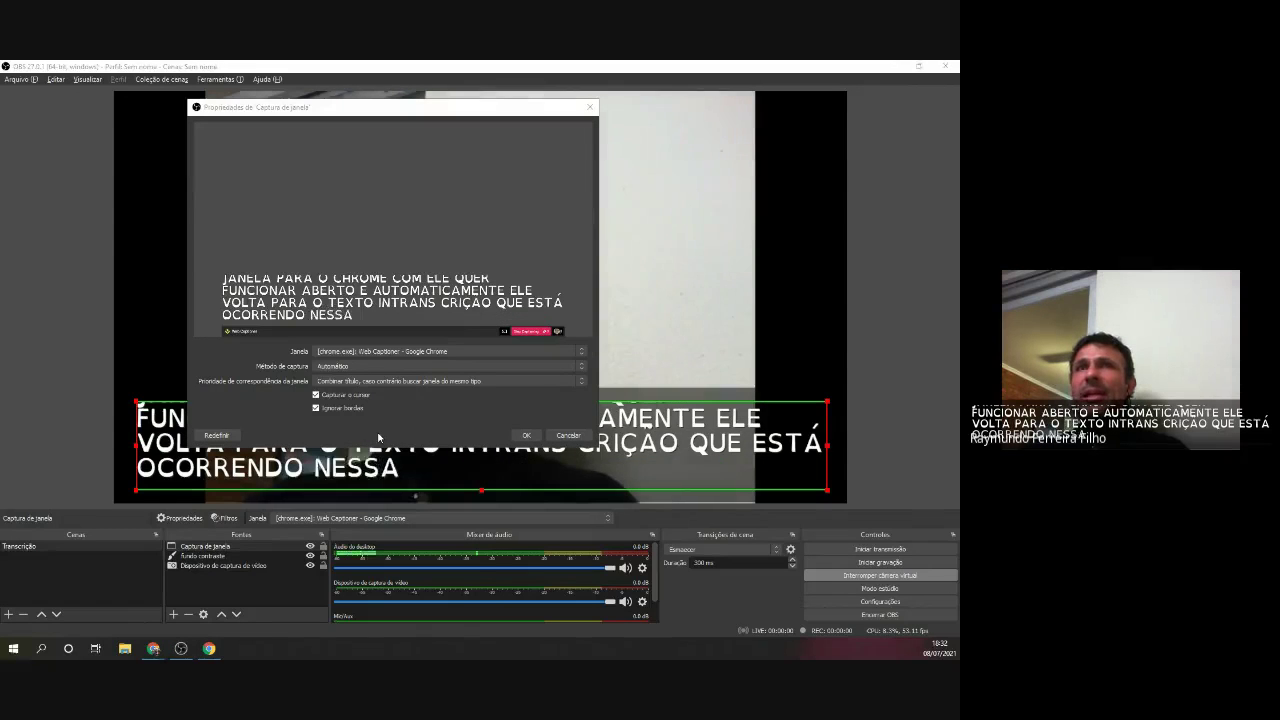
Switch between OBS and Chrome to view Web Captioner running full screen behind the capture.
key(F11)
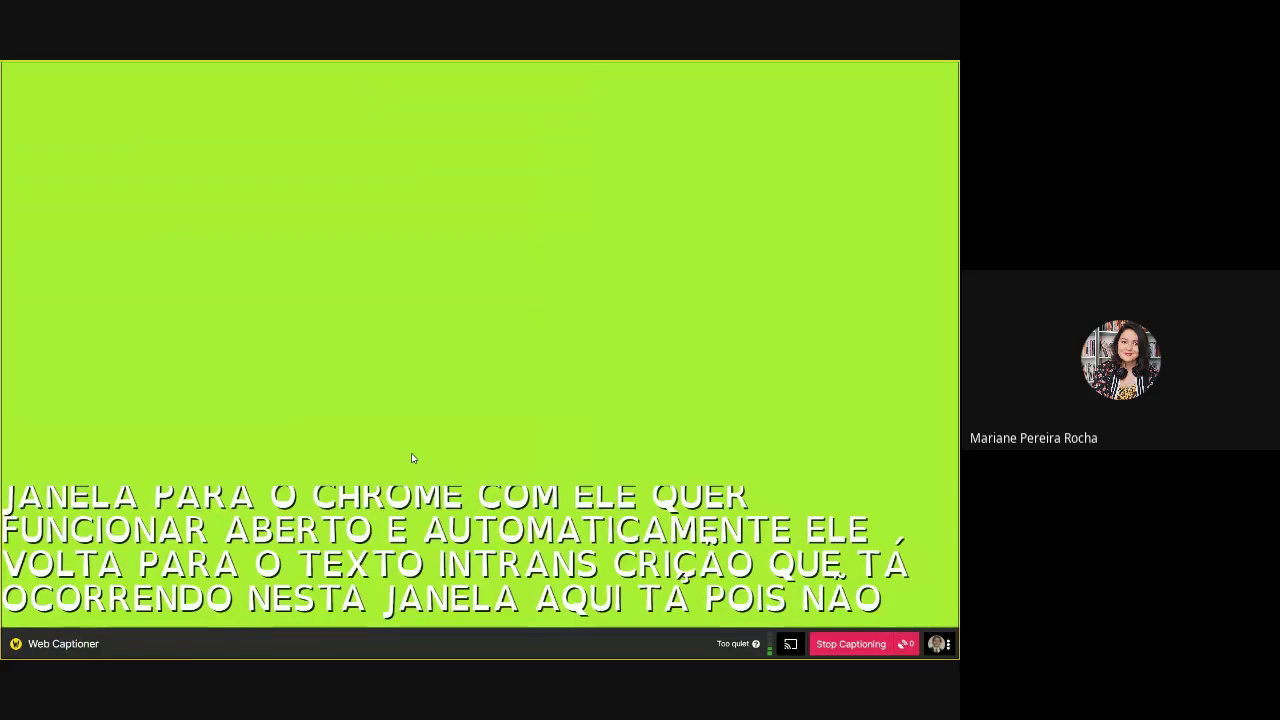
key(alt+Tab)
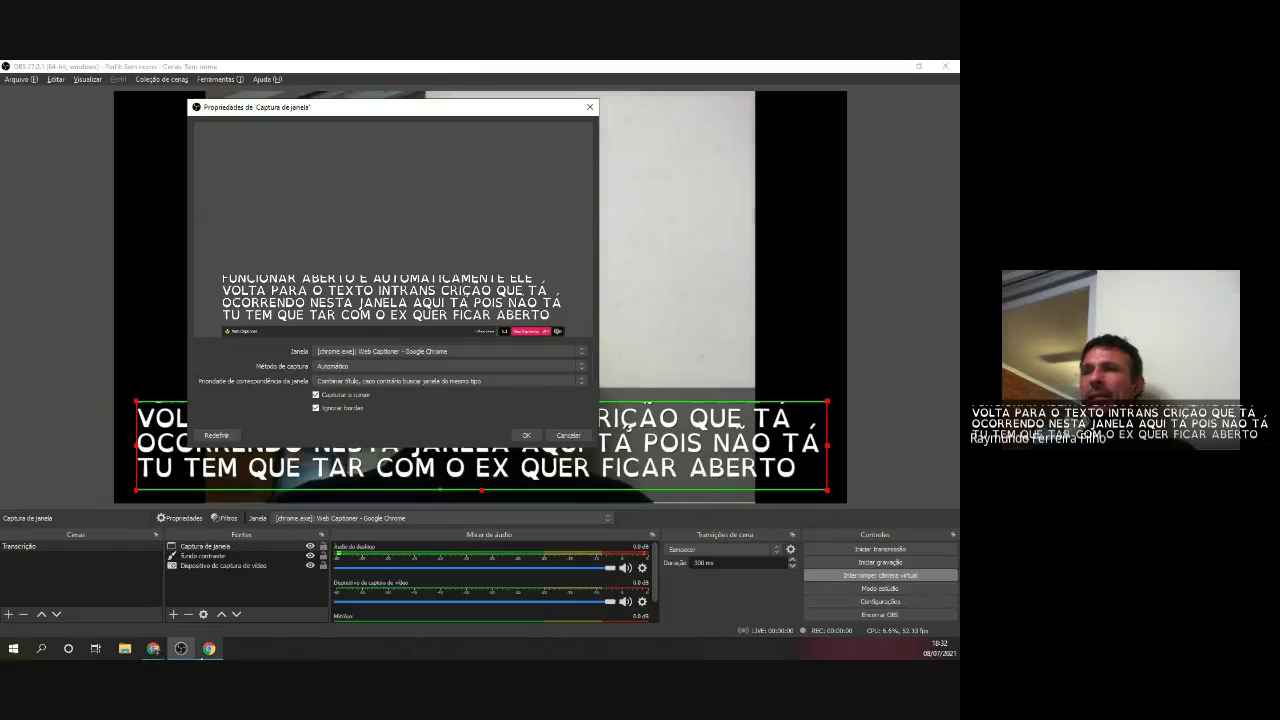
click(206, 652)
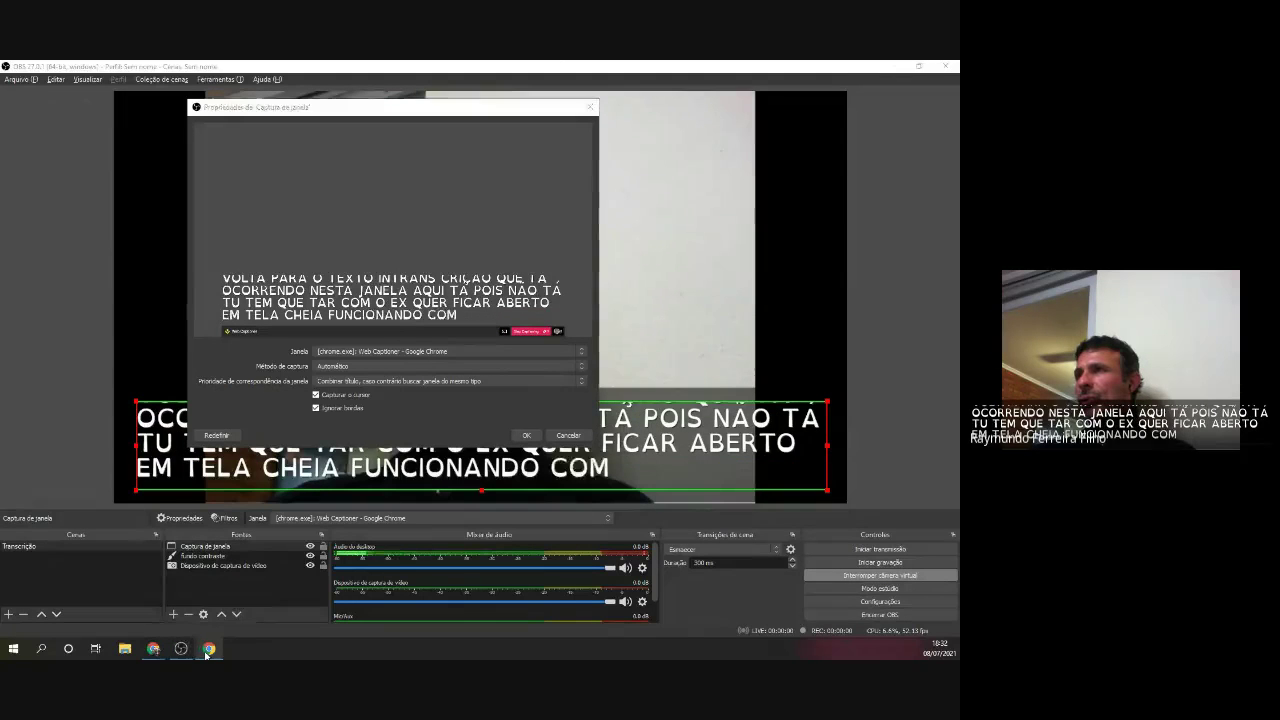
click(206, 652)
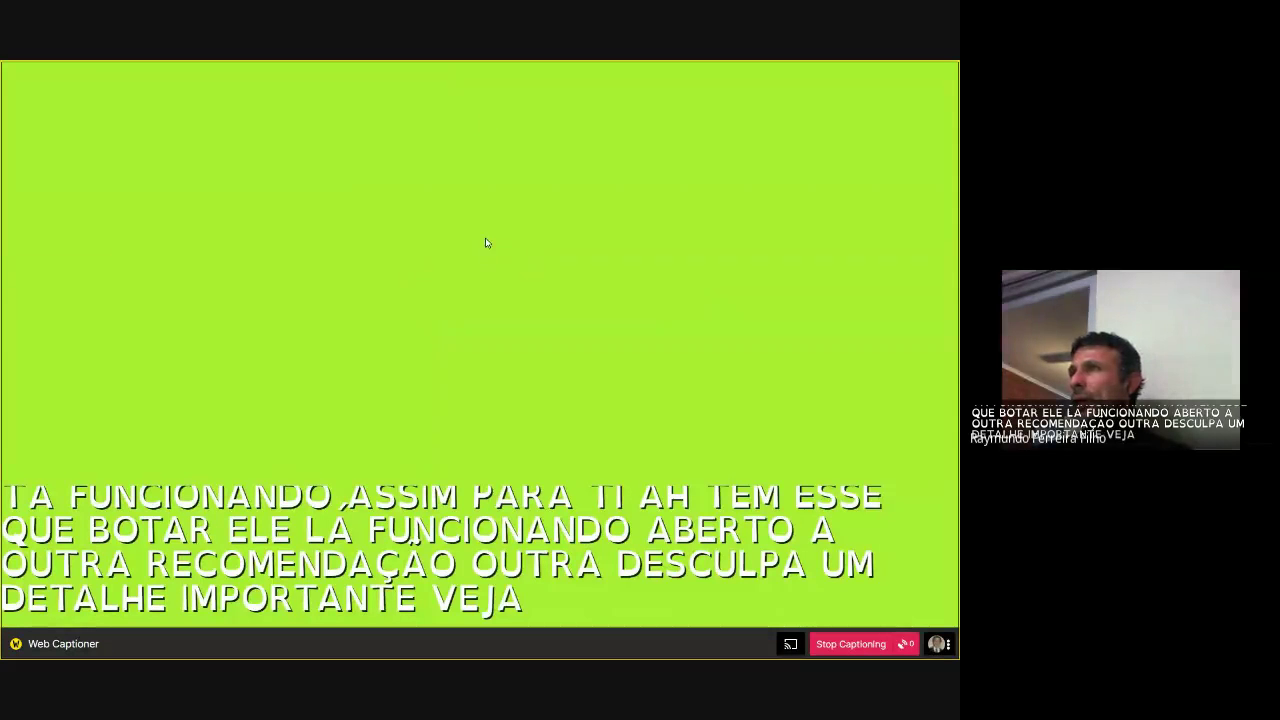
Take Web Captioner out of full screen and reduce its browser window to a smaller size.
mouse_move(489, 67)
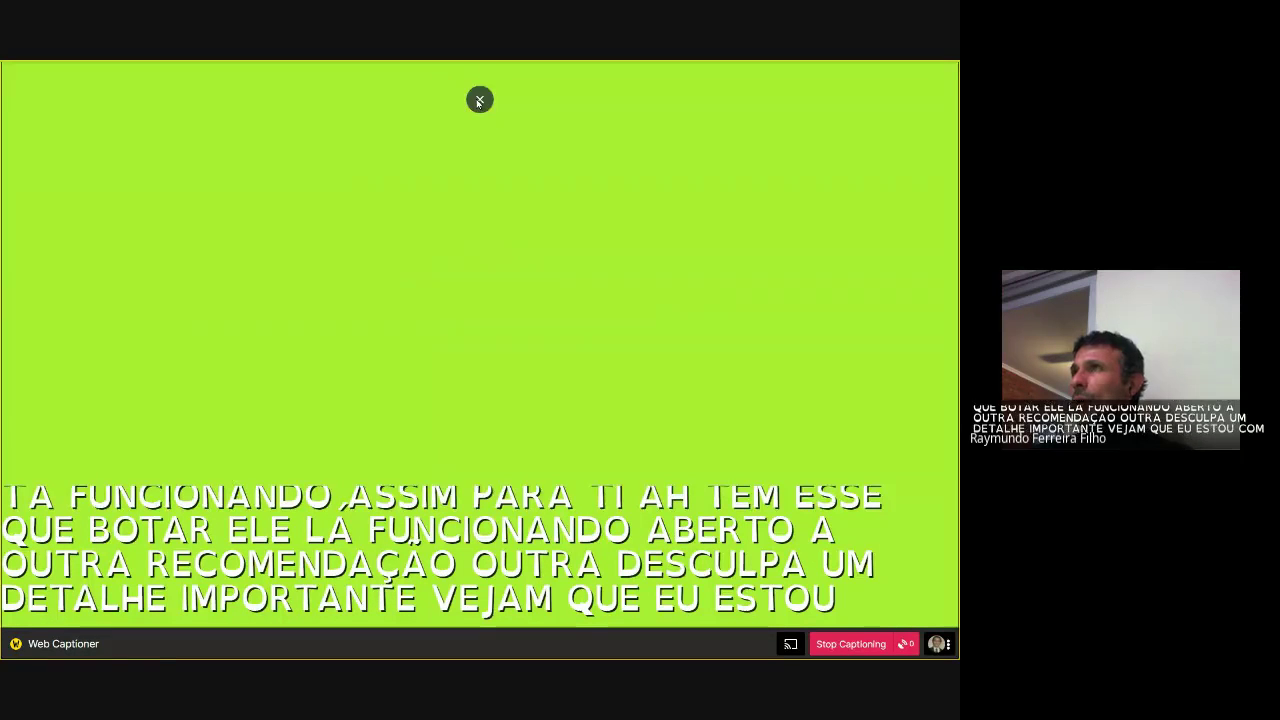
click(480, 99)
double_click(431, 72)
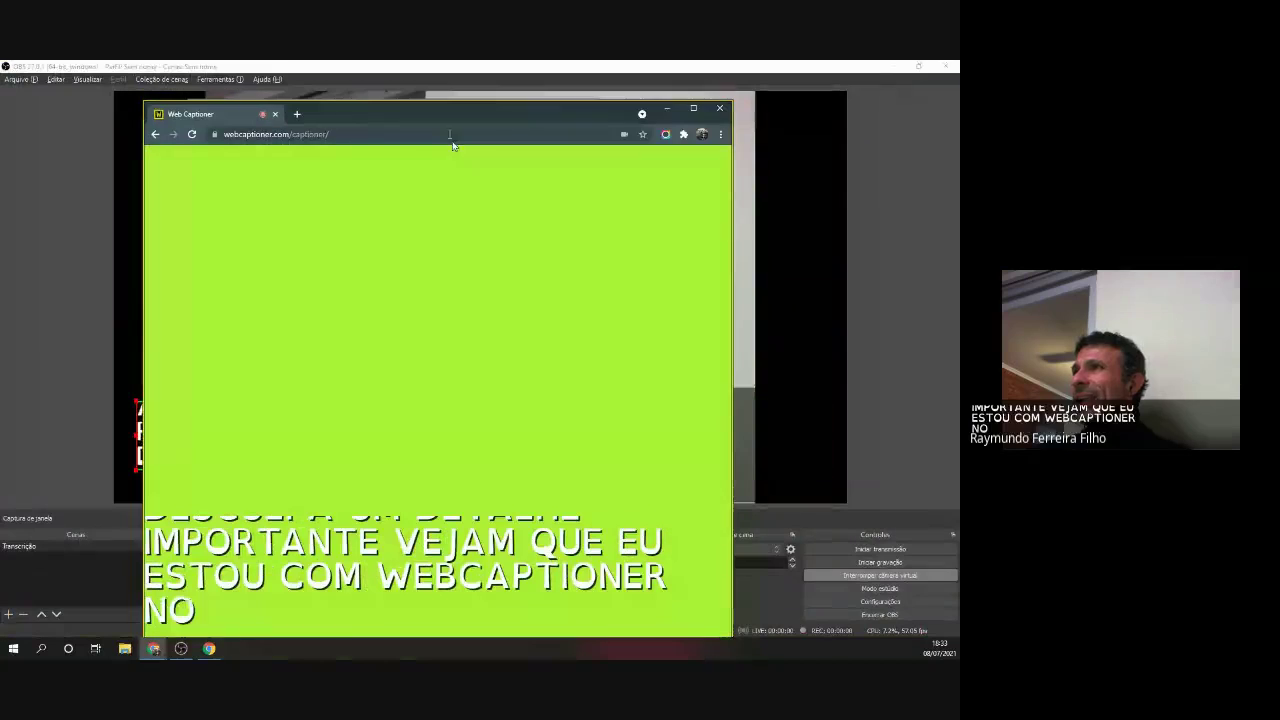
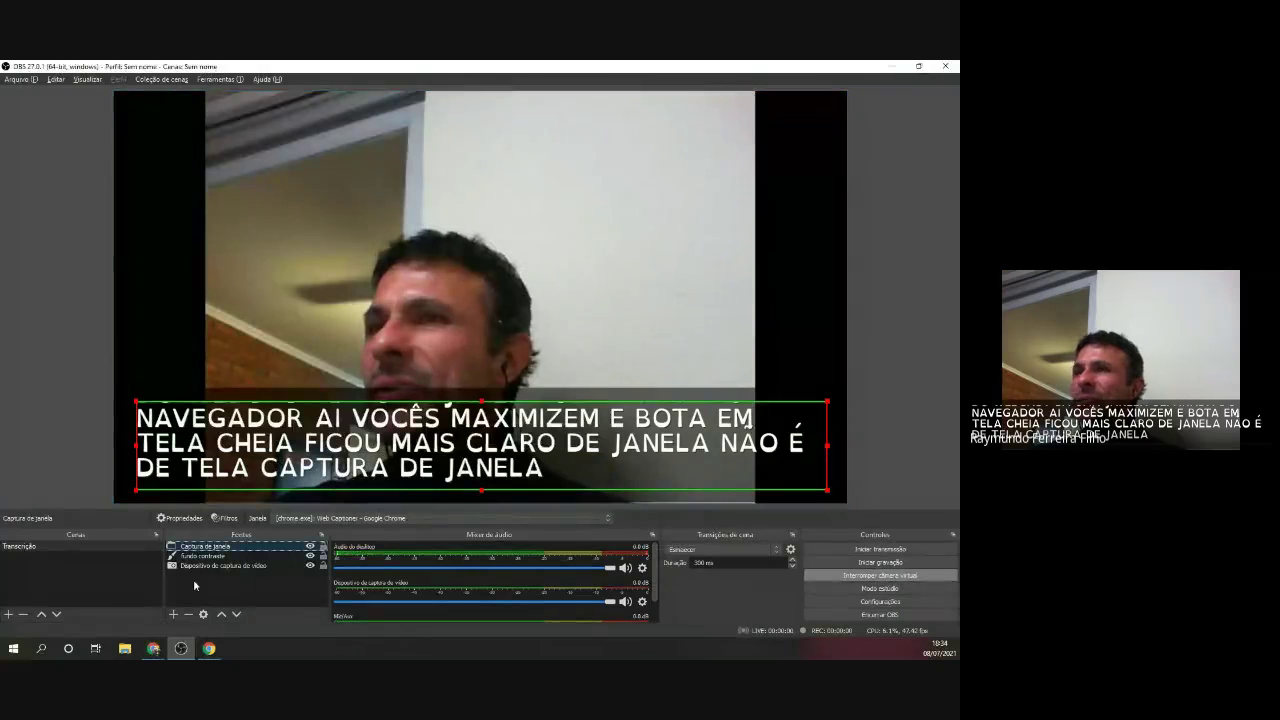
Create a new Captura de janela source with the default name Captura de janela 2, and cancel its properties.
click(174, 615)
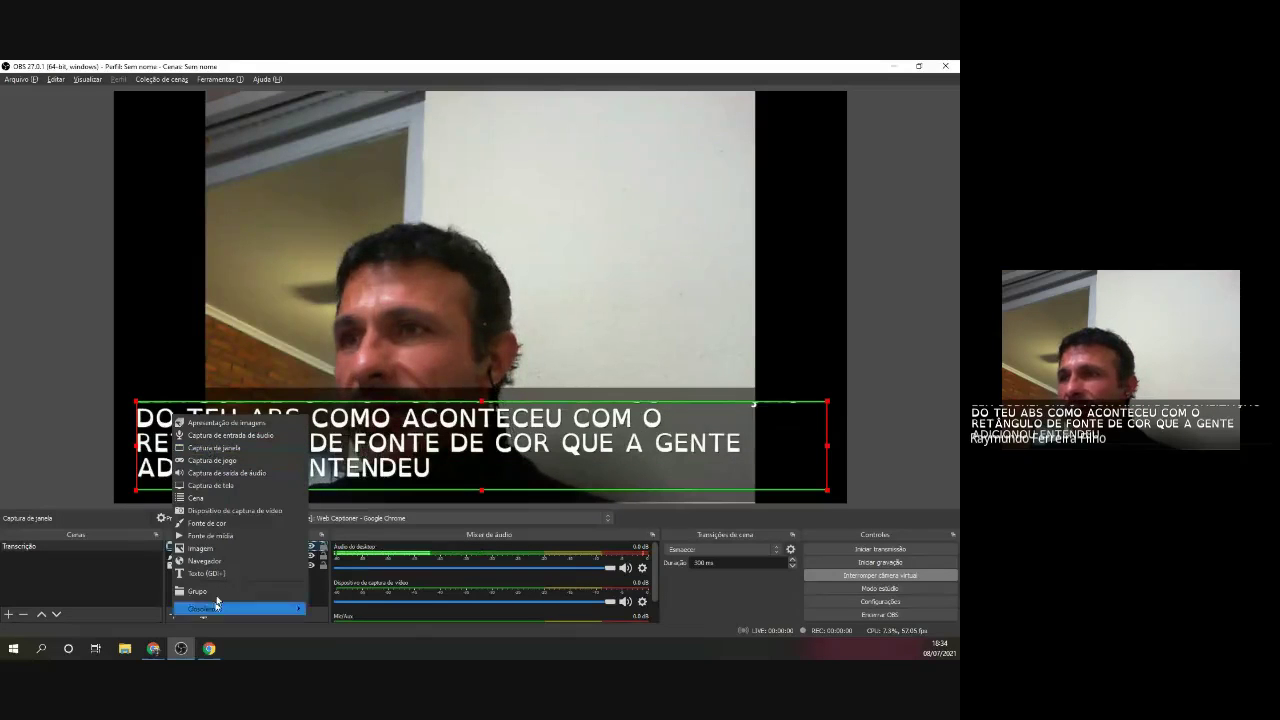
click(214, 447)
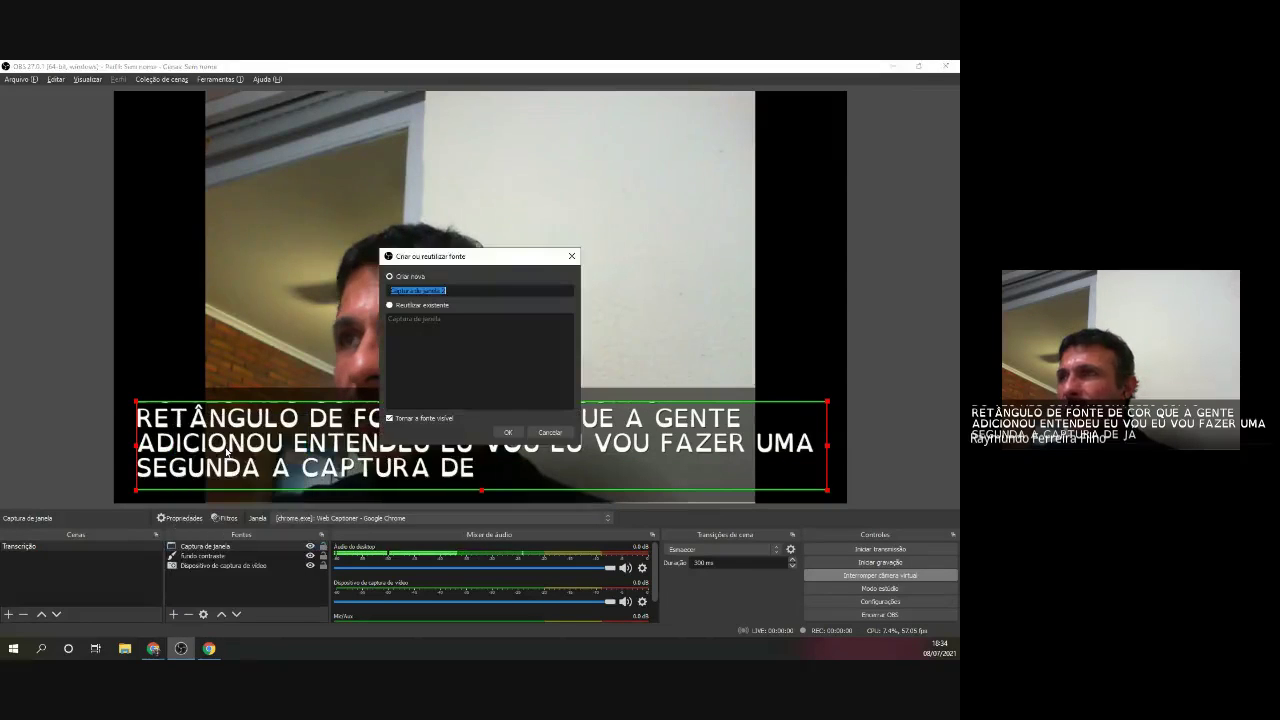
click(508, 433)
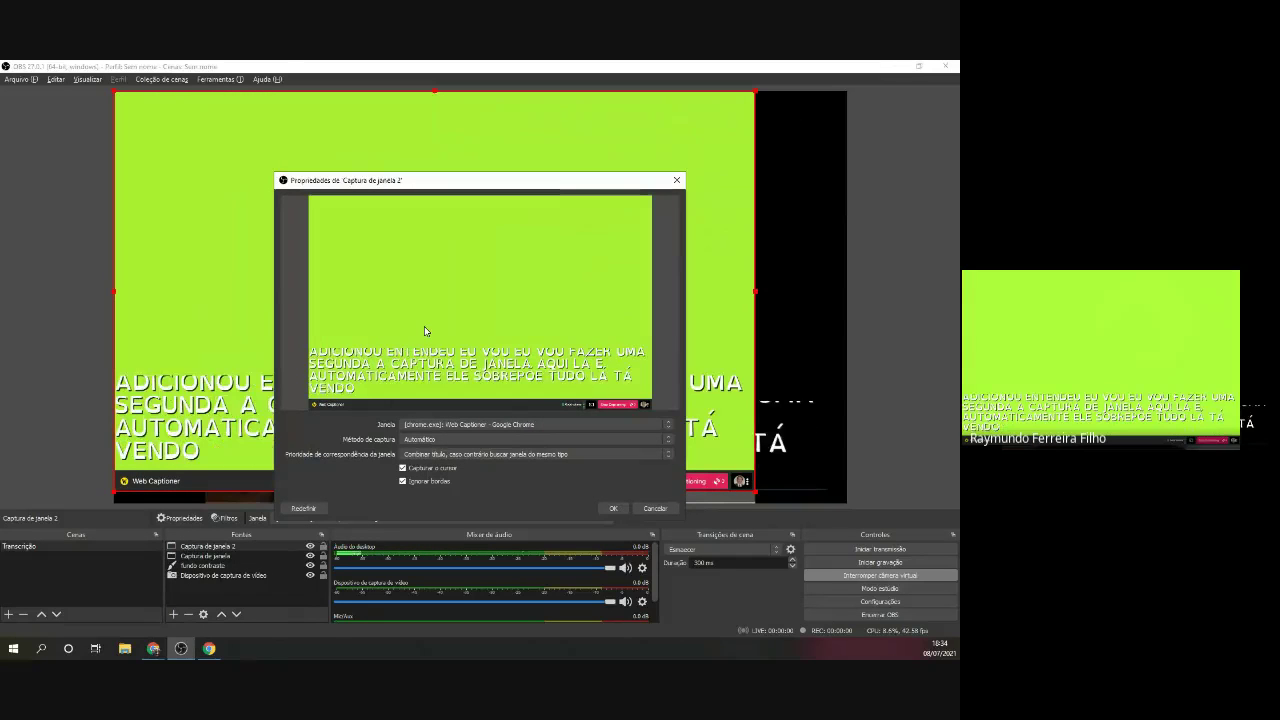
click(666, 510)
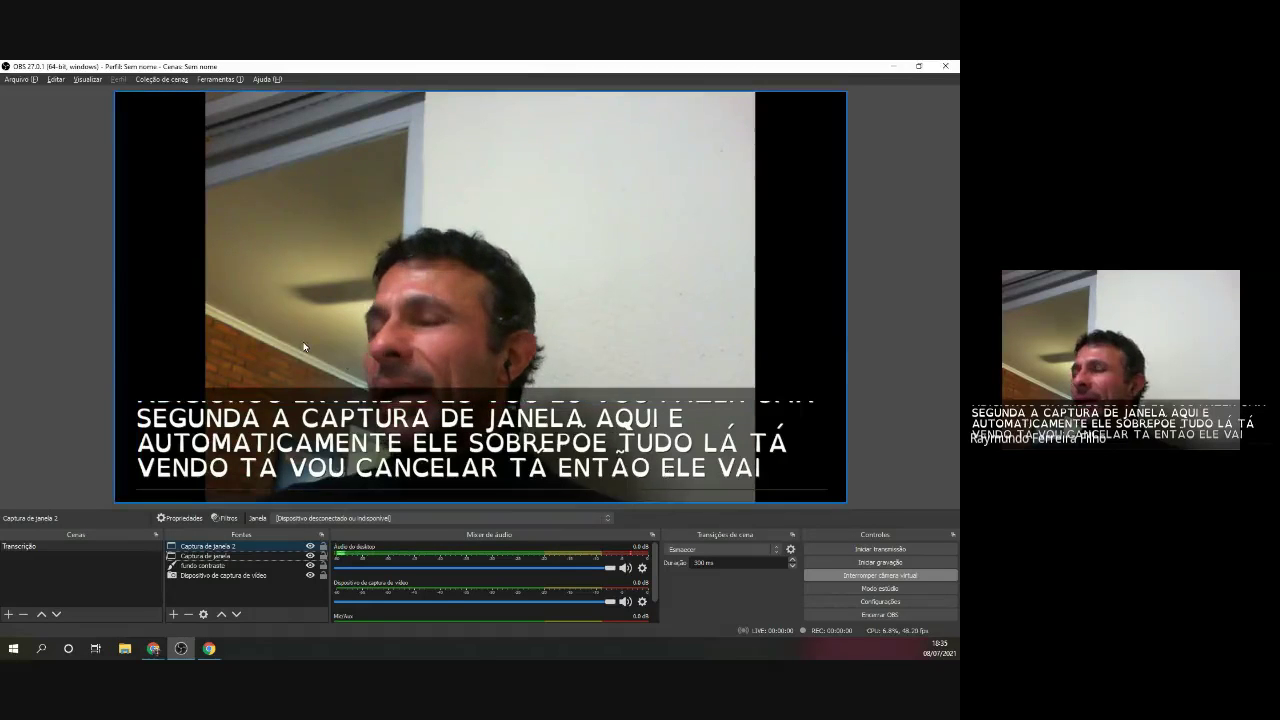
Reopen the Captura de janela 2 properties and accept Web Captioner - Google Chrome as its captured window.
click(231, 555)
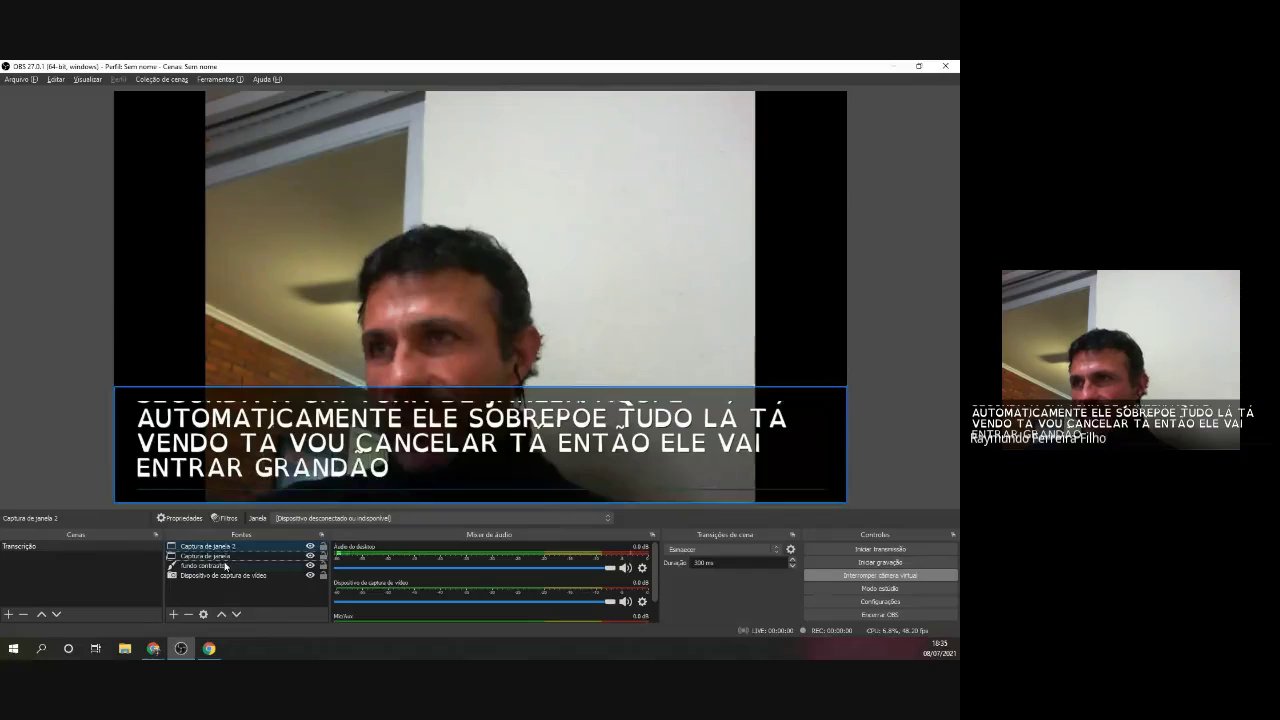
double_click(212, 546)
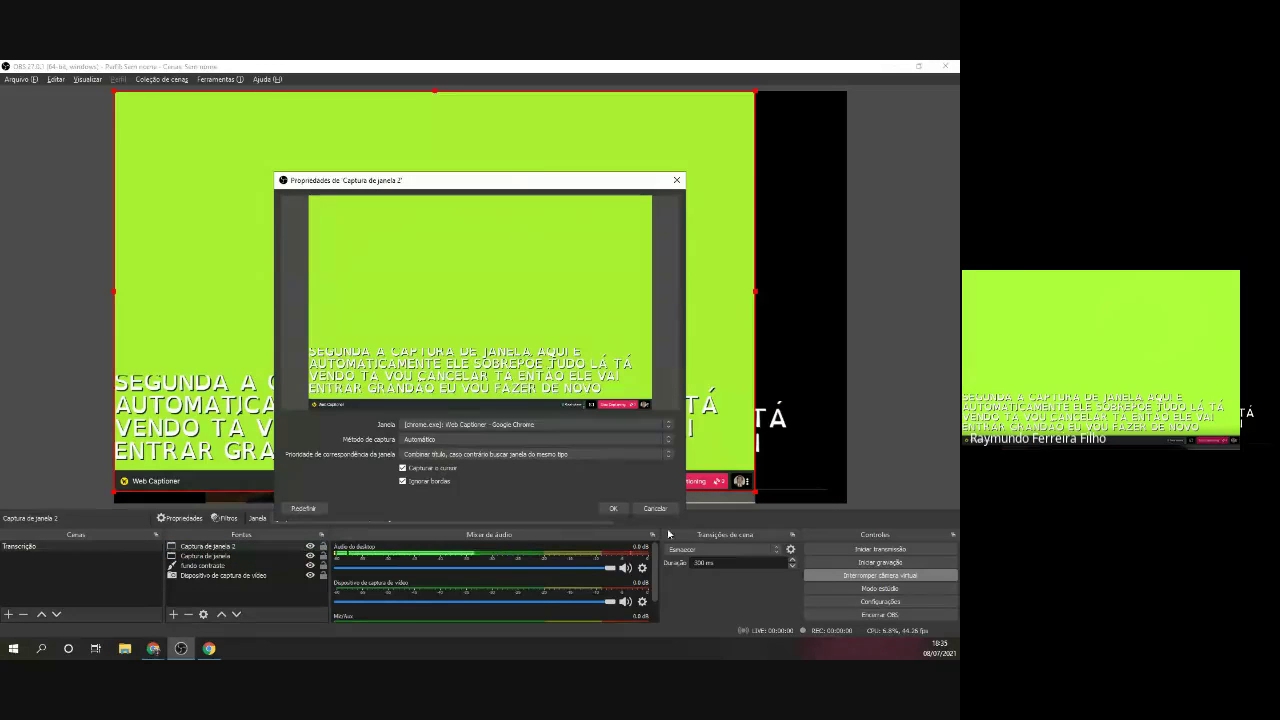
click(614, 508)
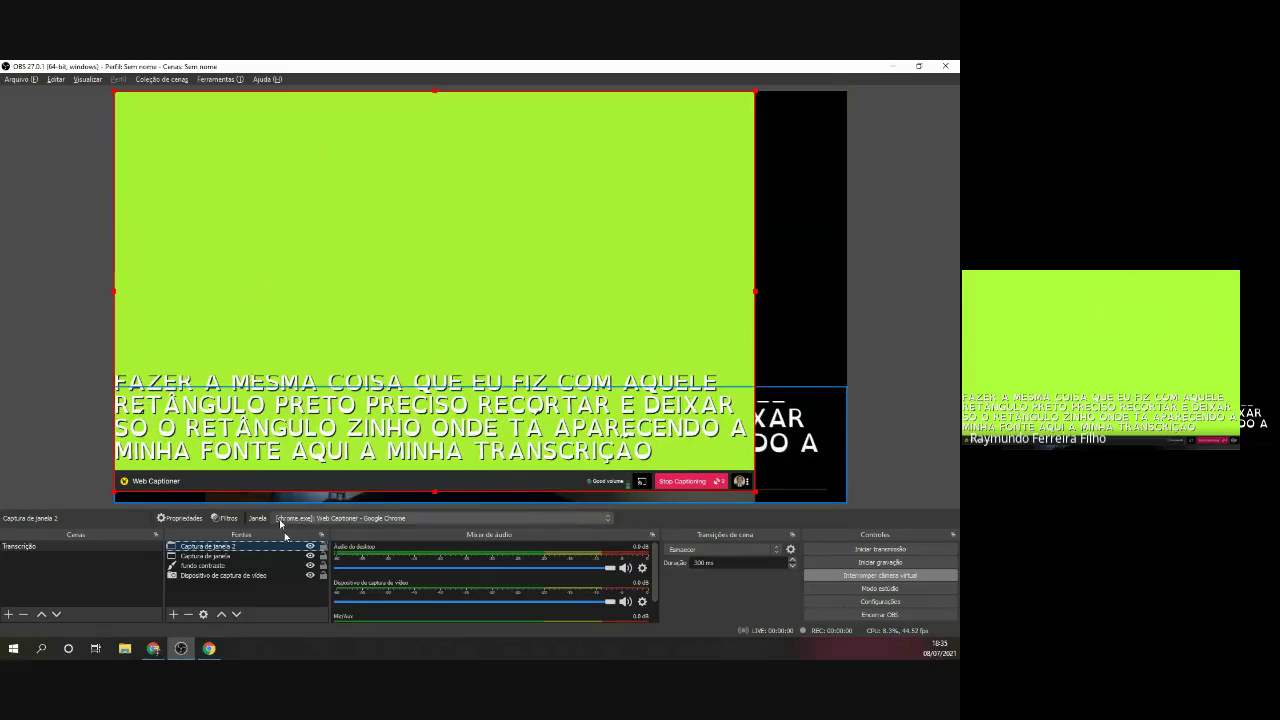
Edit the transform of Captura de janela 2, trying small height changes and setting the height to 1080.
right_click(202, 549)
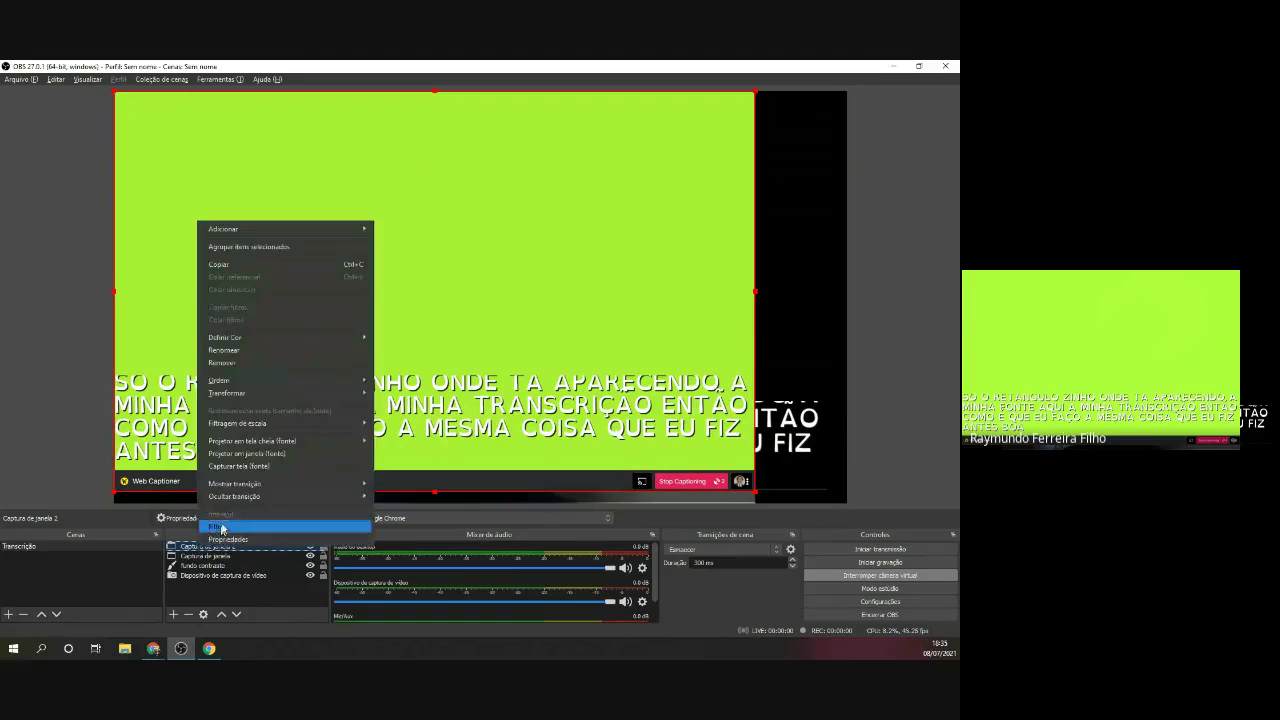
mouse_move(270, 395)
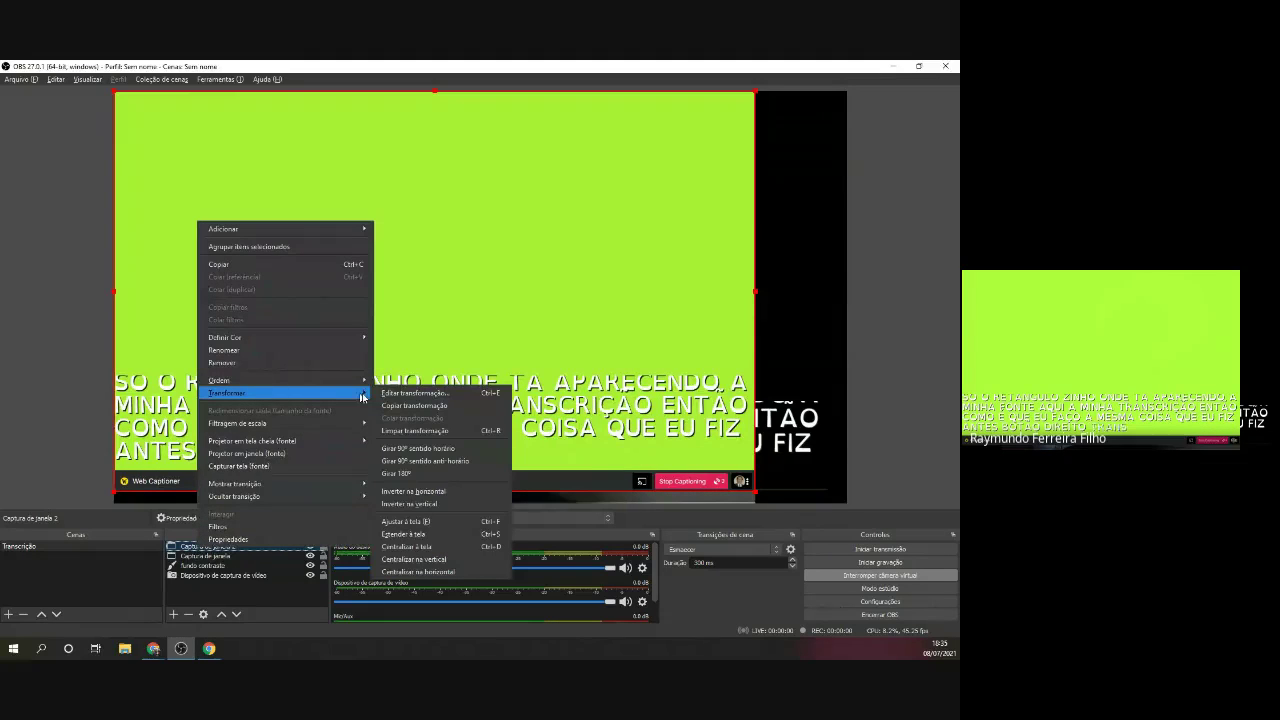
click(400, 393)
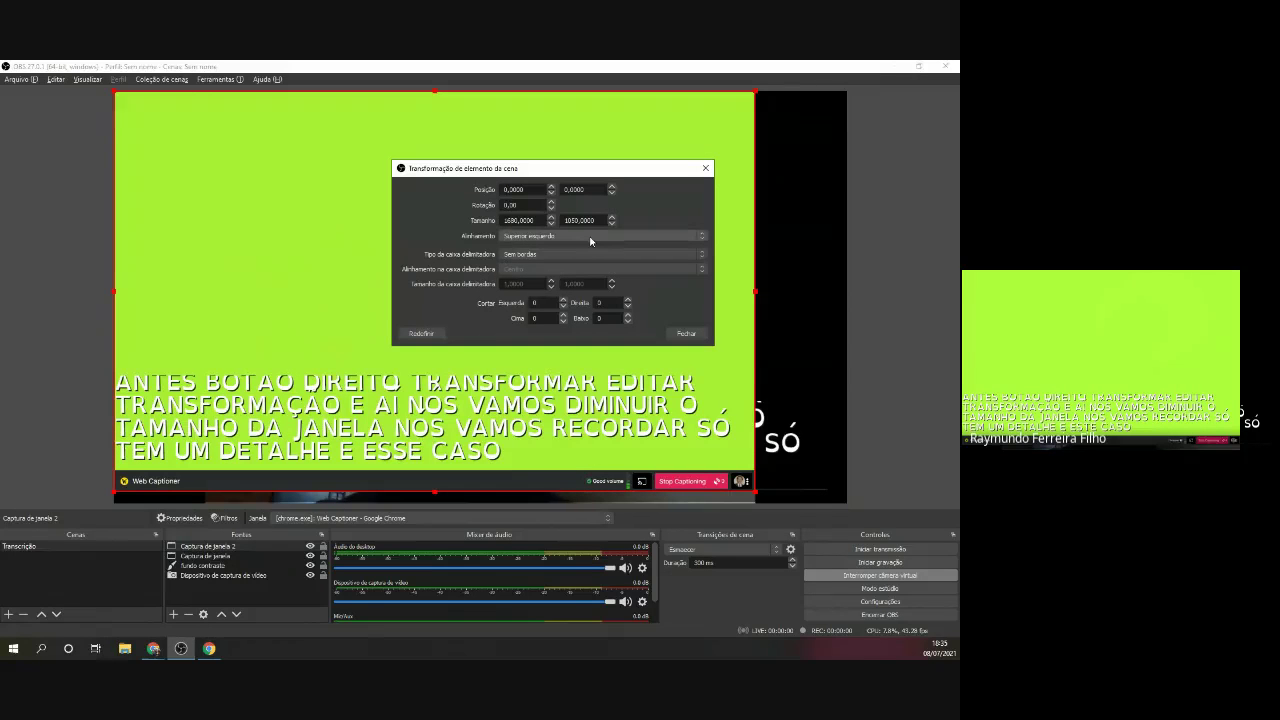
click(612, 218)
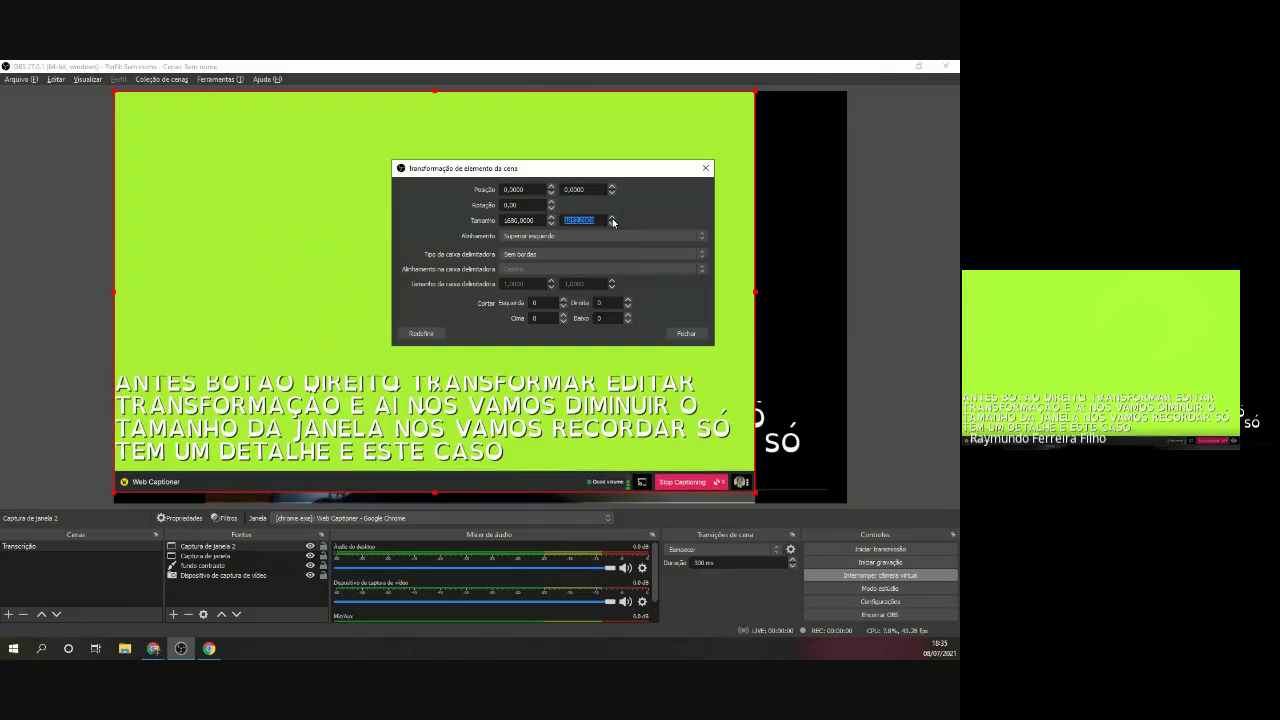
click(612, 218)
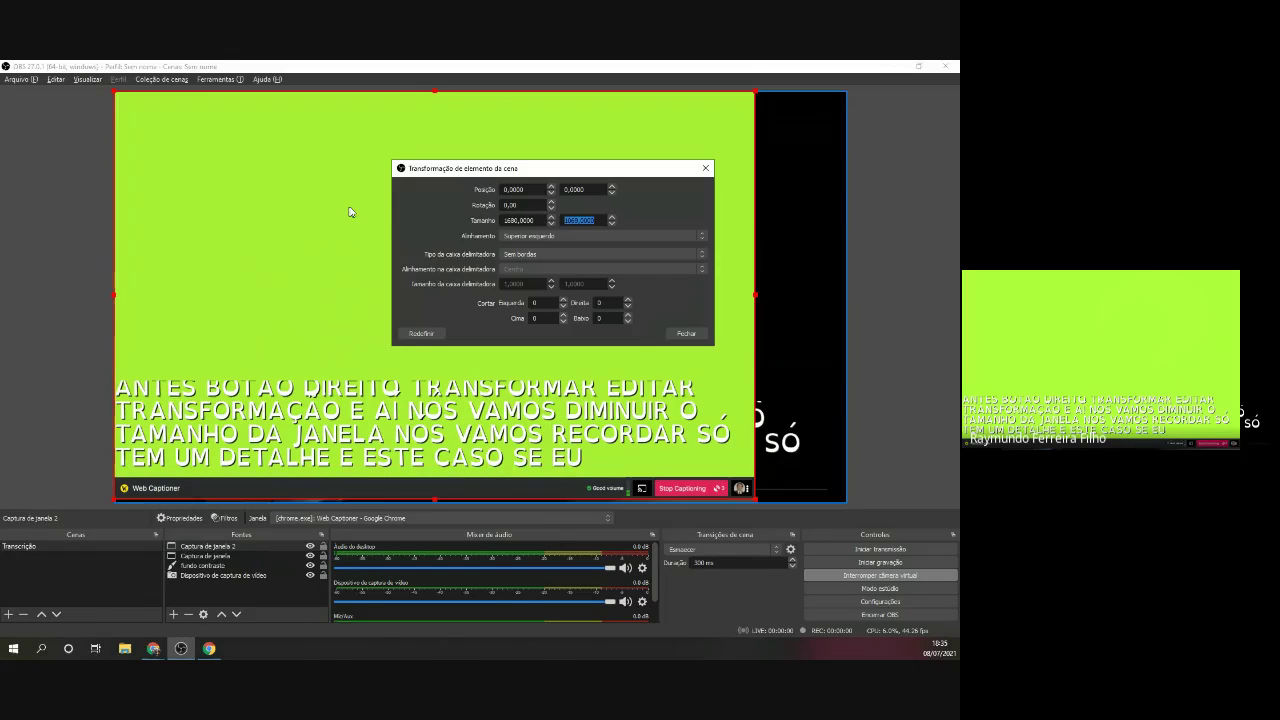
click(611, 224)
click(611, 224)
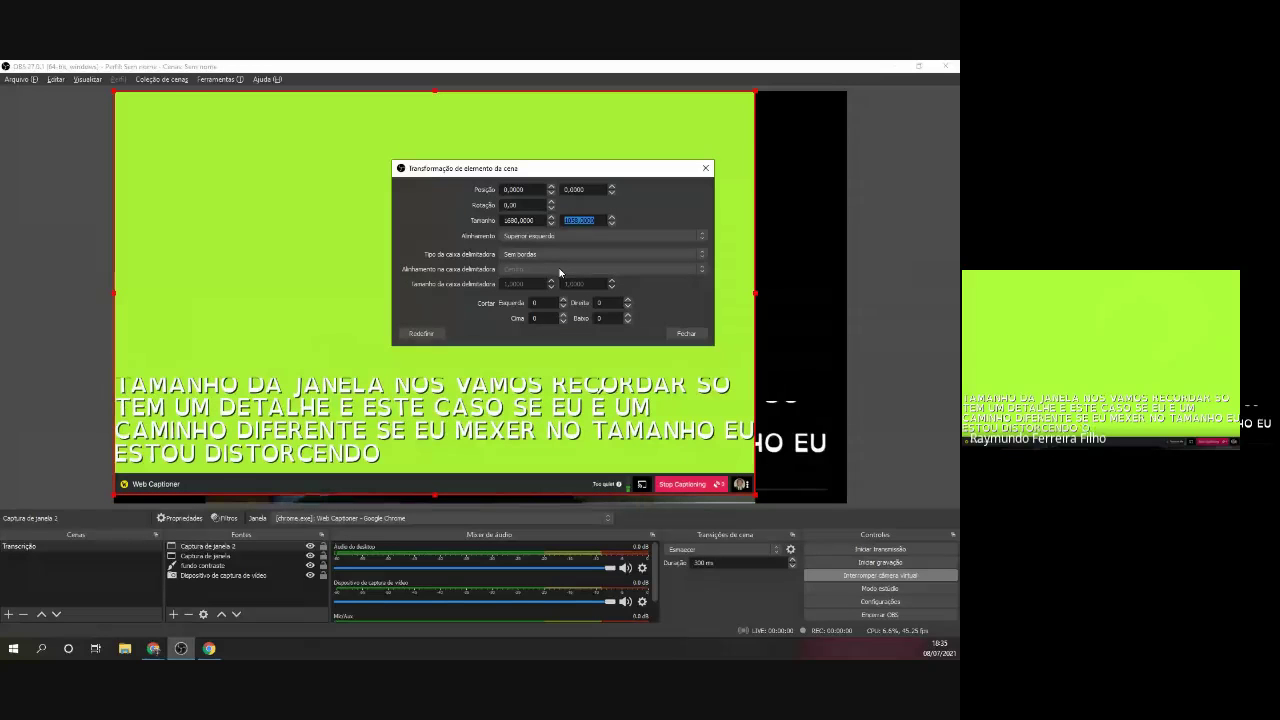
text(1080)
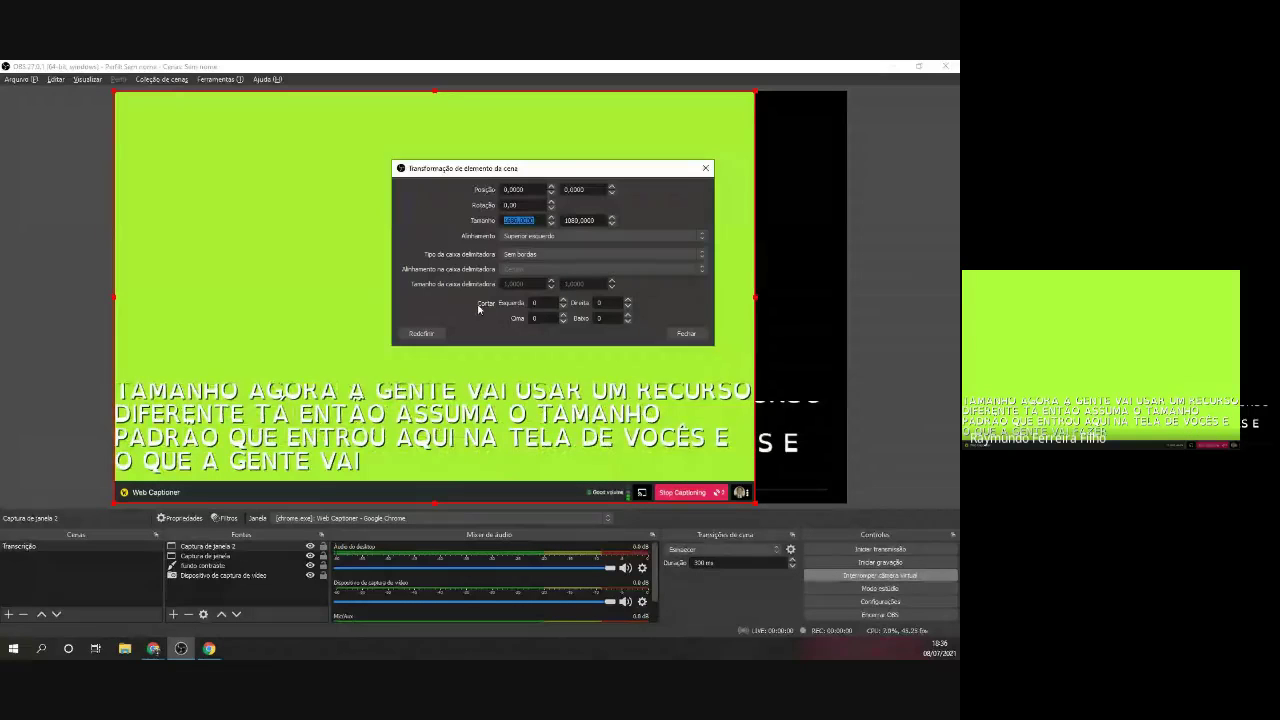
Increase the bottom (Baixo) crop of Captura de janela 2 until the grey Web Captioner bar is cut off.
click(531, 304)
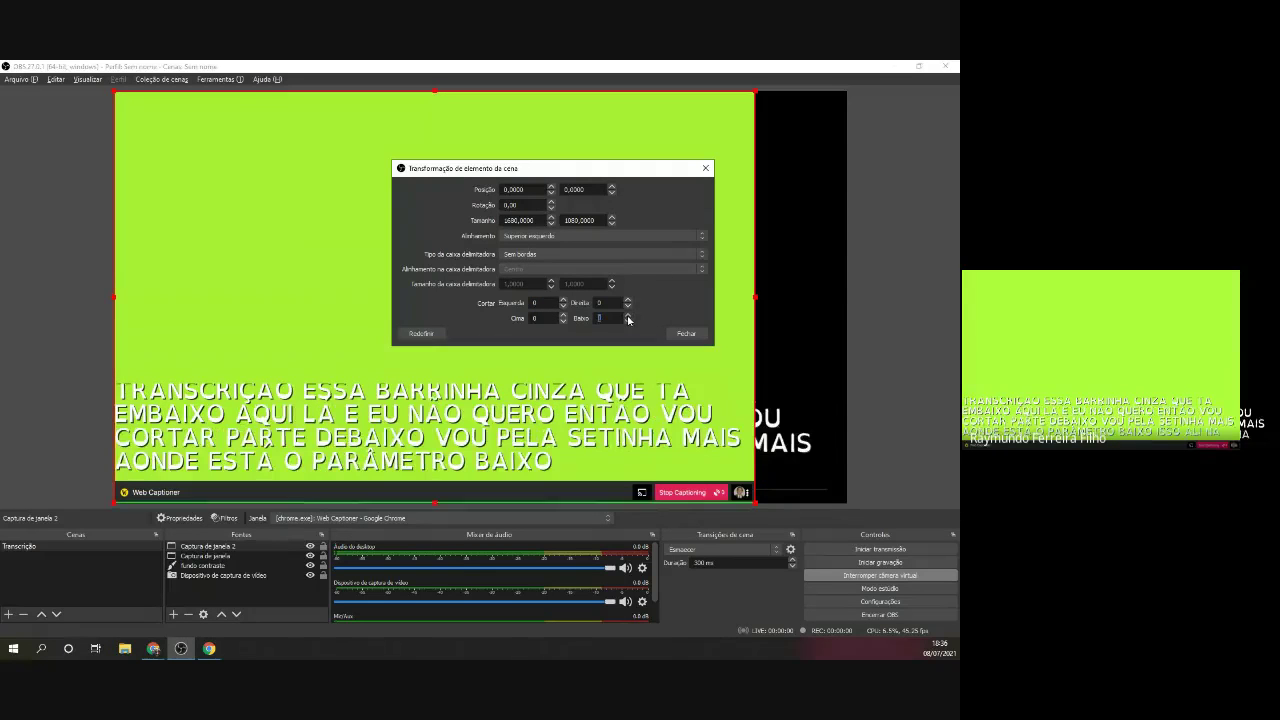
click(628, 316)
click(628, 316)
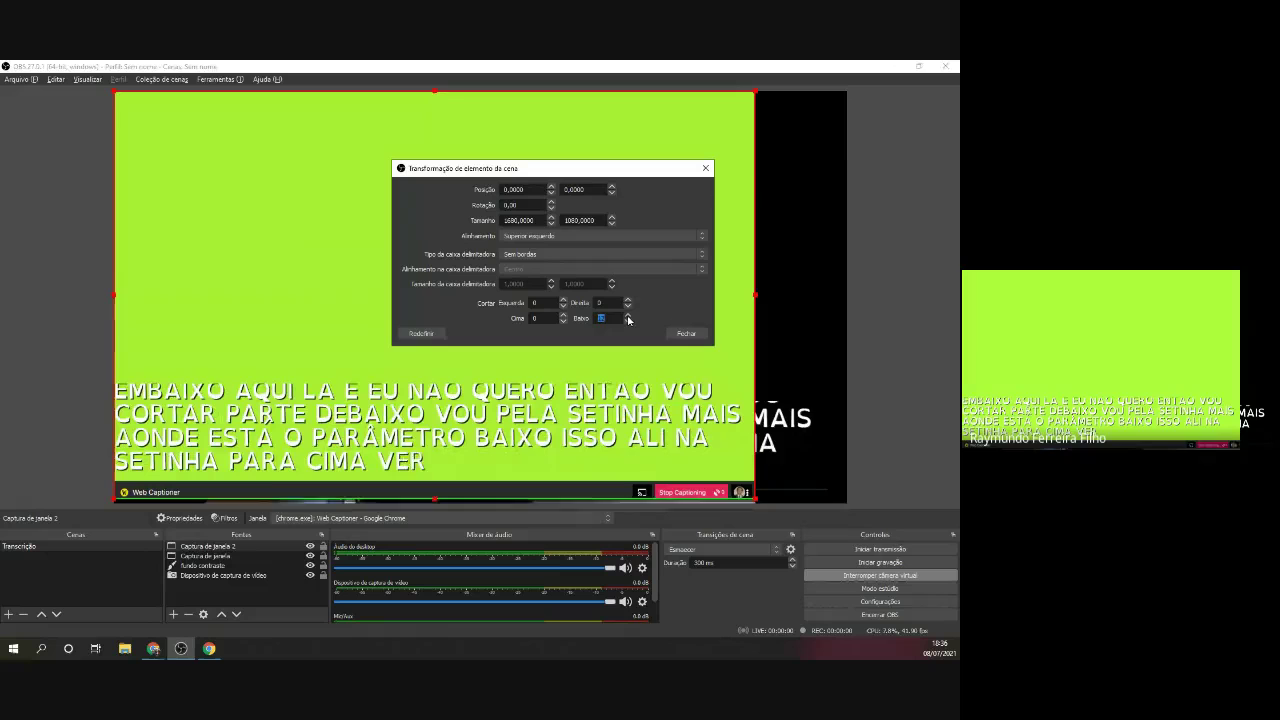
click(628, 316)
click(628, 316)
click(628, 316)
click(628, 316)
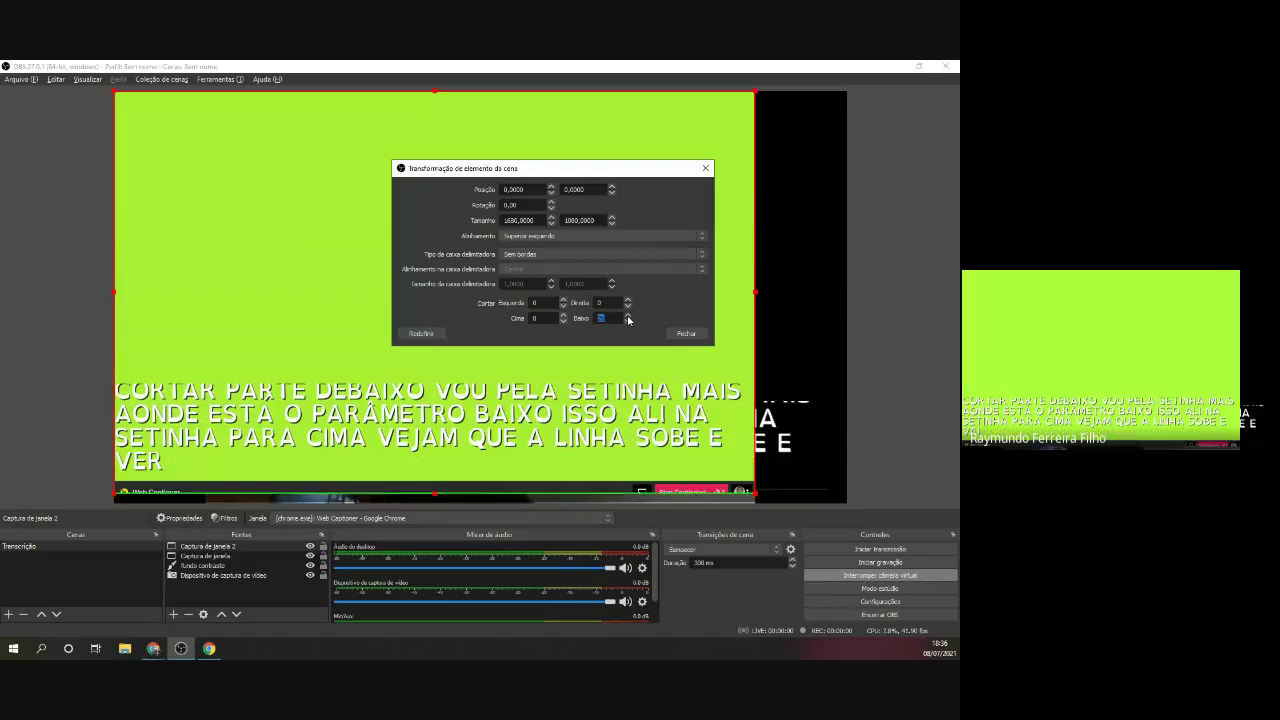
click(628, 316)
click(628, 316)
click(628, 316)
click(628, 316)
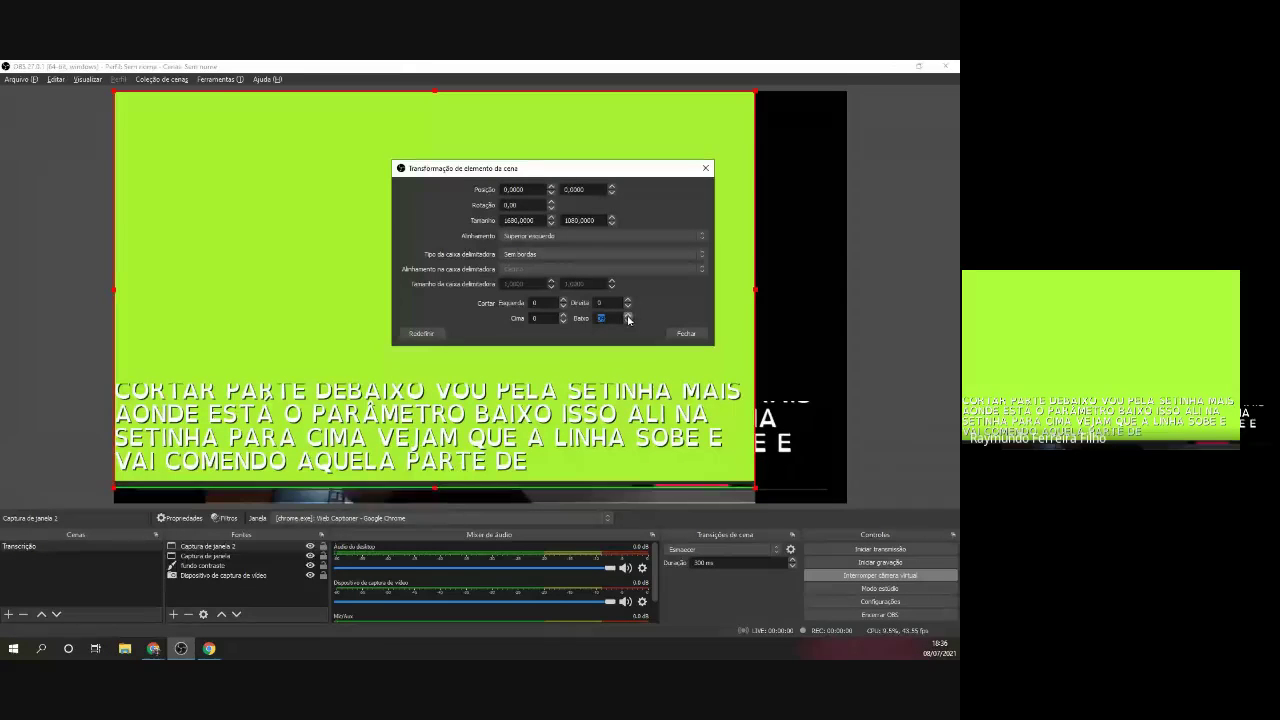
click(628, 316)
click(628, 316)
click(628, 316)
click(628, 316)
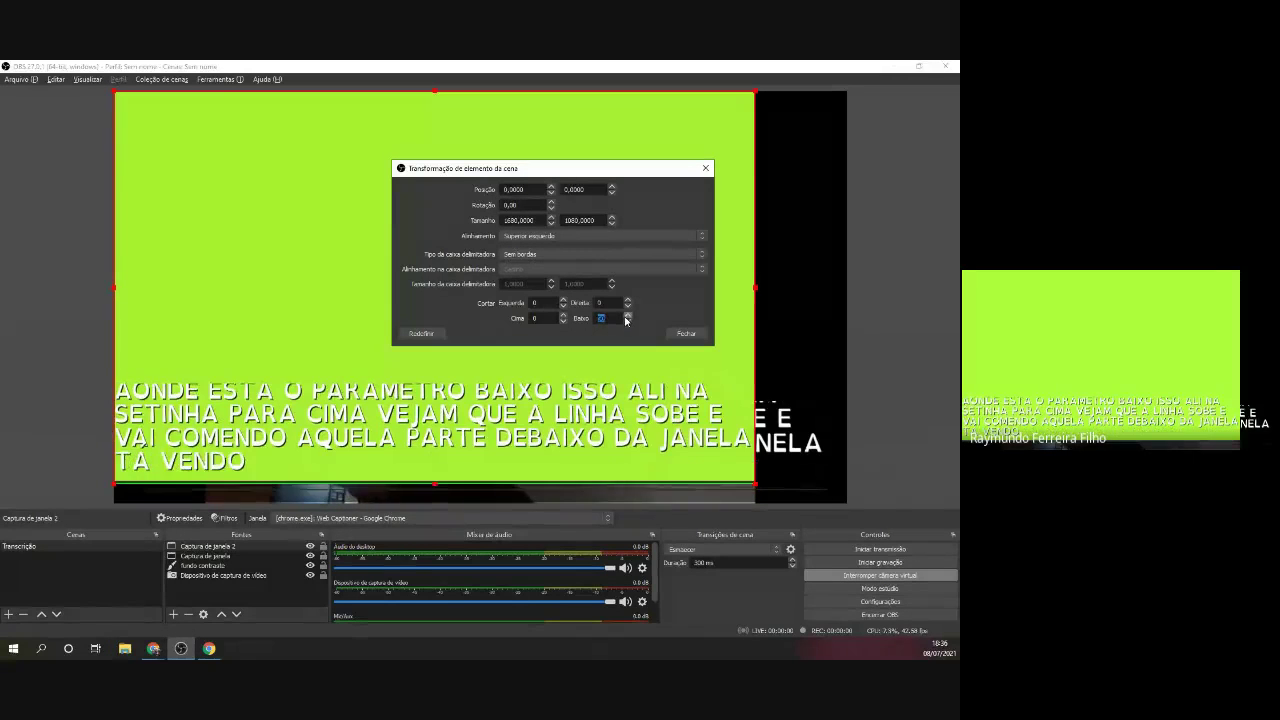
click(628, 316)
click(628, 316)
click(628, 316)
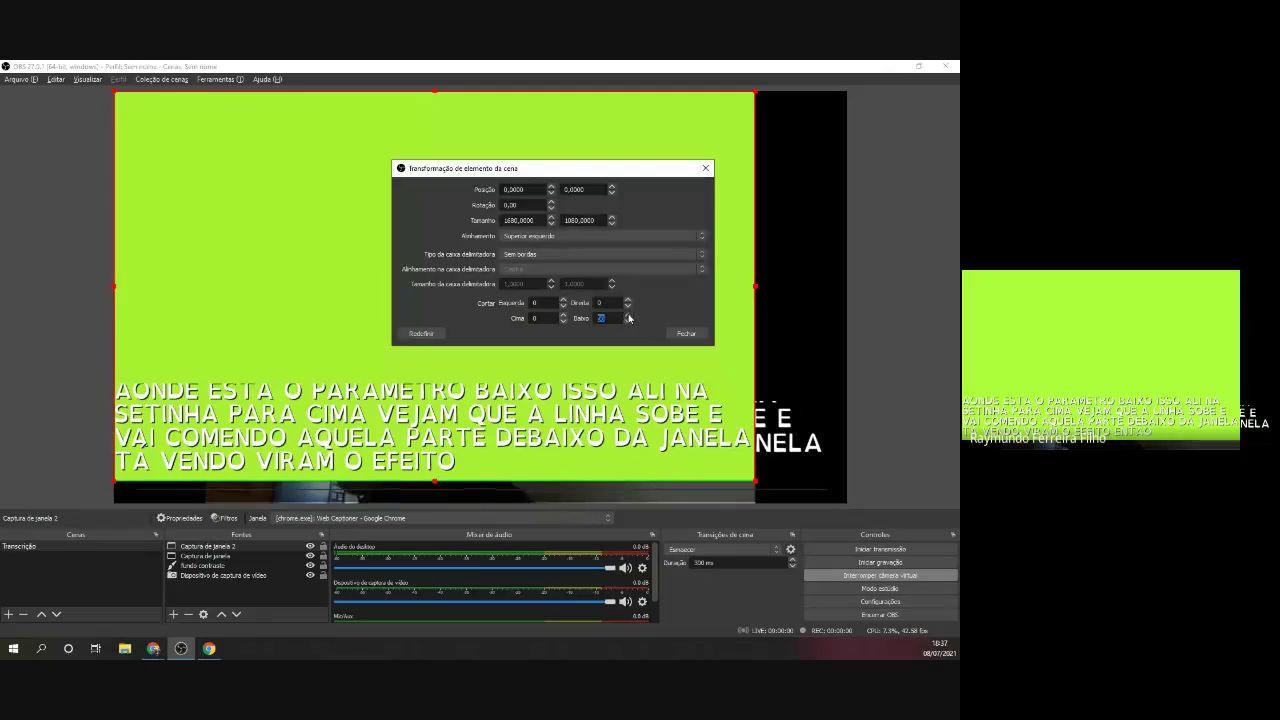
Fine-tune the bottom (Baixo) crop of Captura de janela 2 and gradually increase its top (Cima) crop.
click(628, 316)
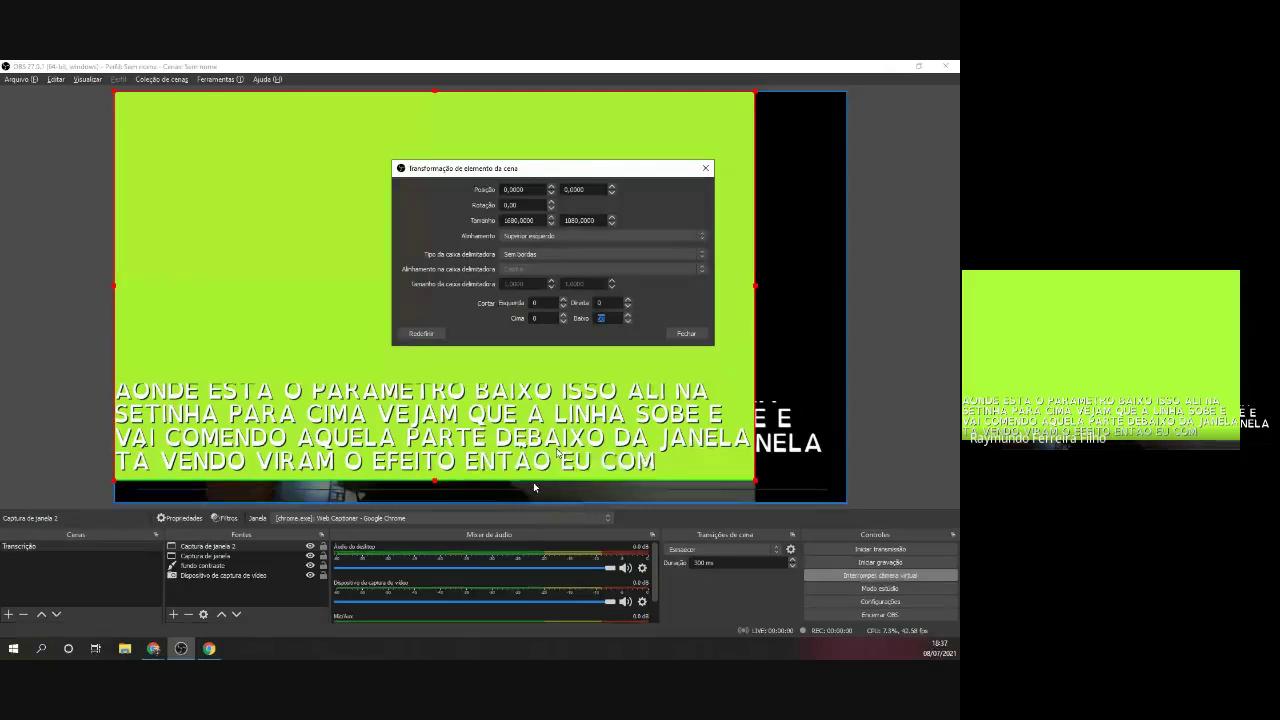
click(628, 322)
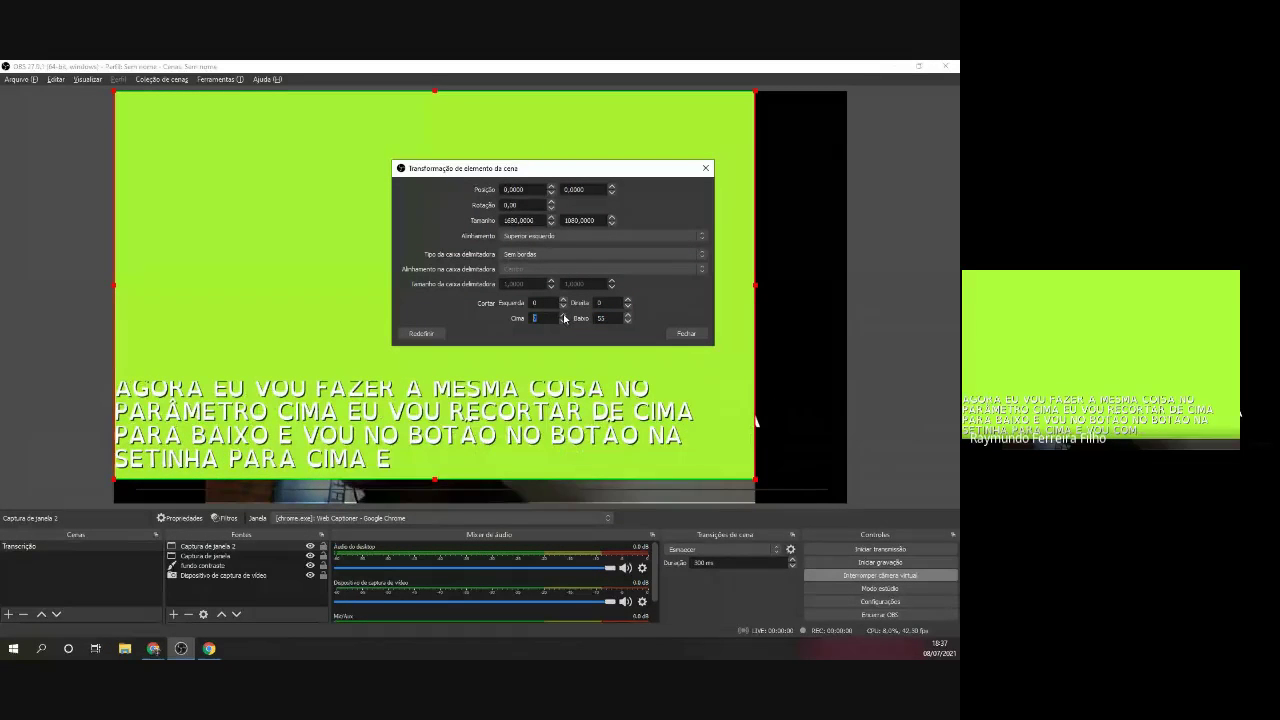
click(563, 318)
click(563, 315)
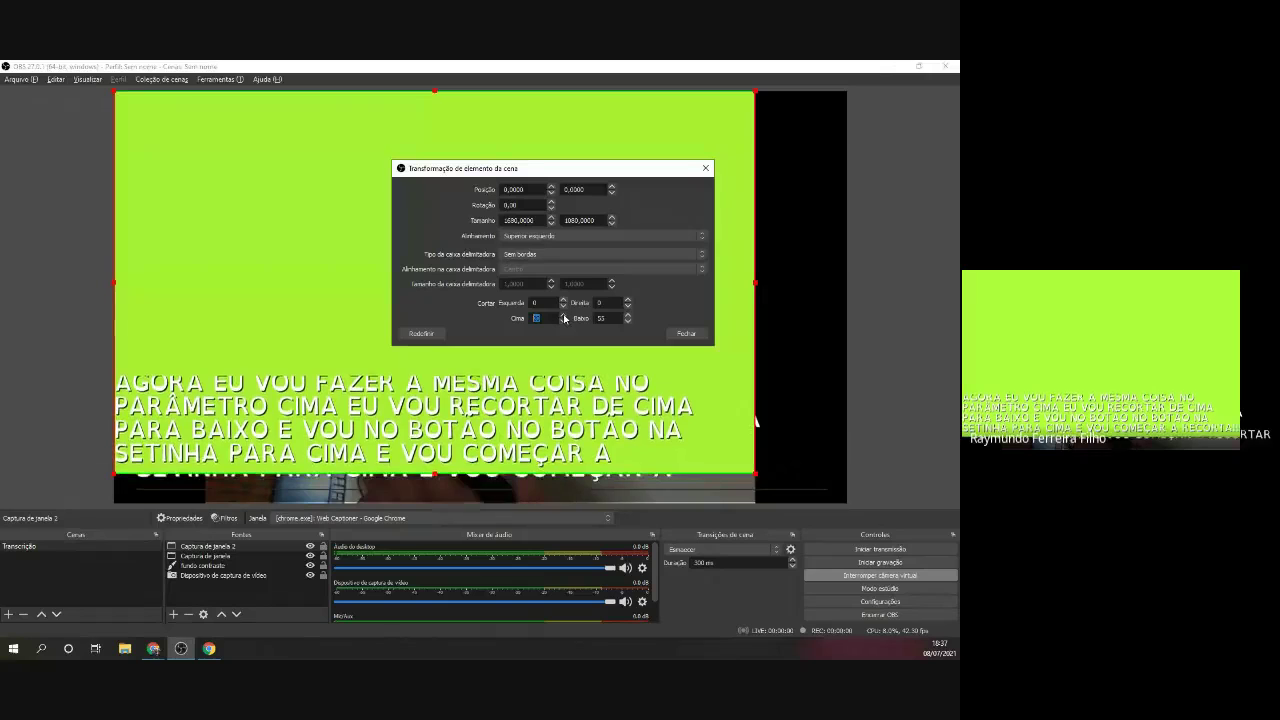
click(563, 318)
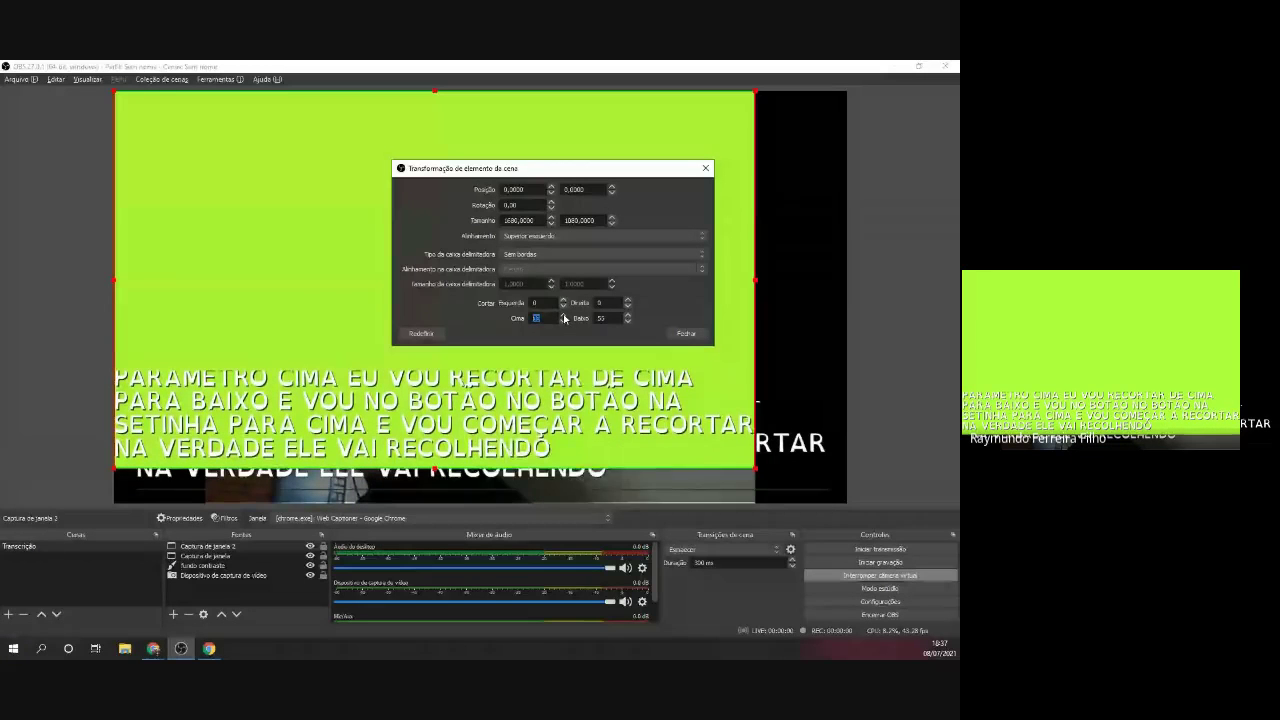
click(563, 315)
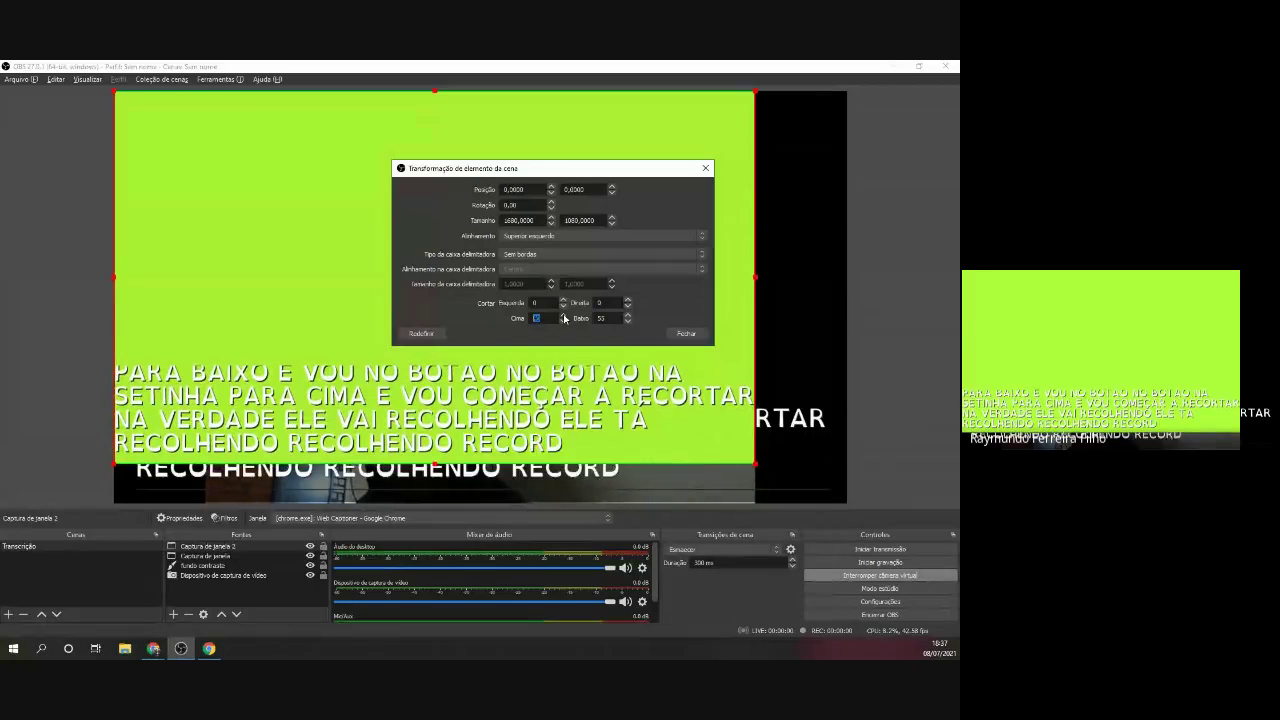
click(563, 315)
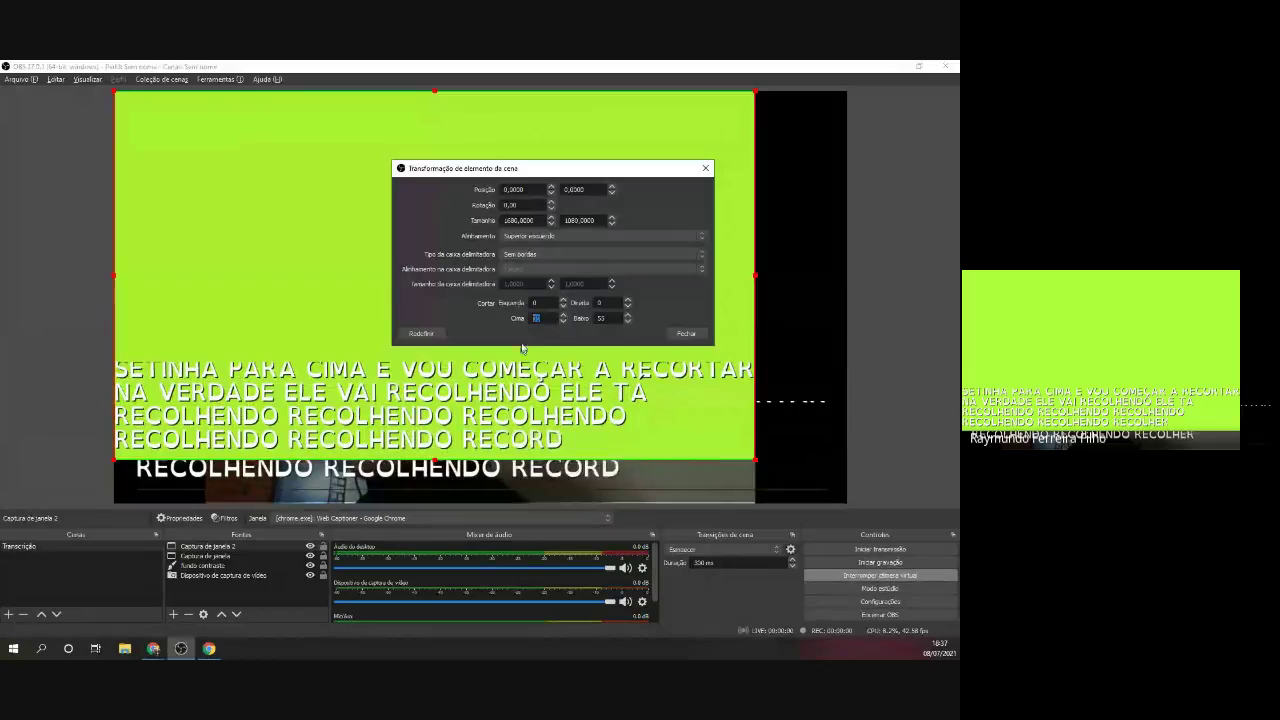
Set the top (Cima) crop of Captura de janela 2 to 700 and move the cropped captions to the lower edge of the canvas.
click(541, 319)
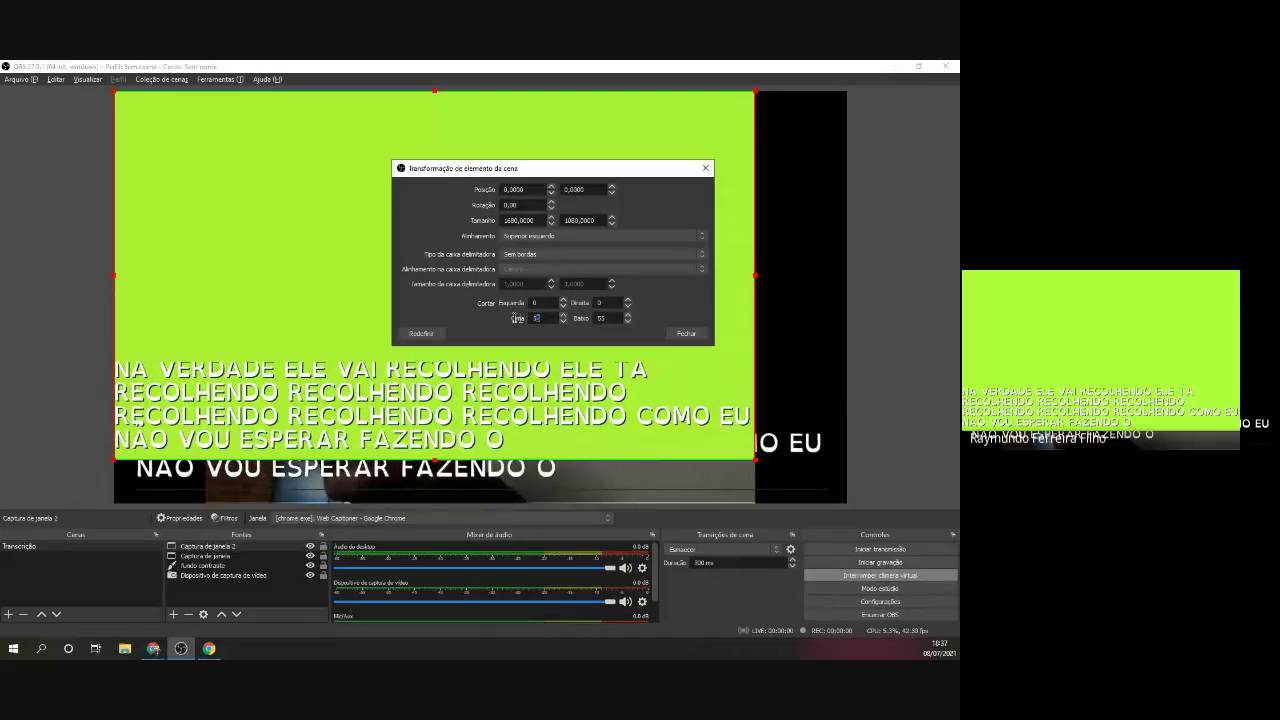
text(40)
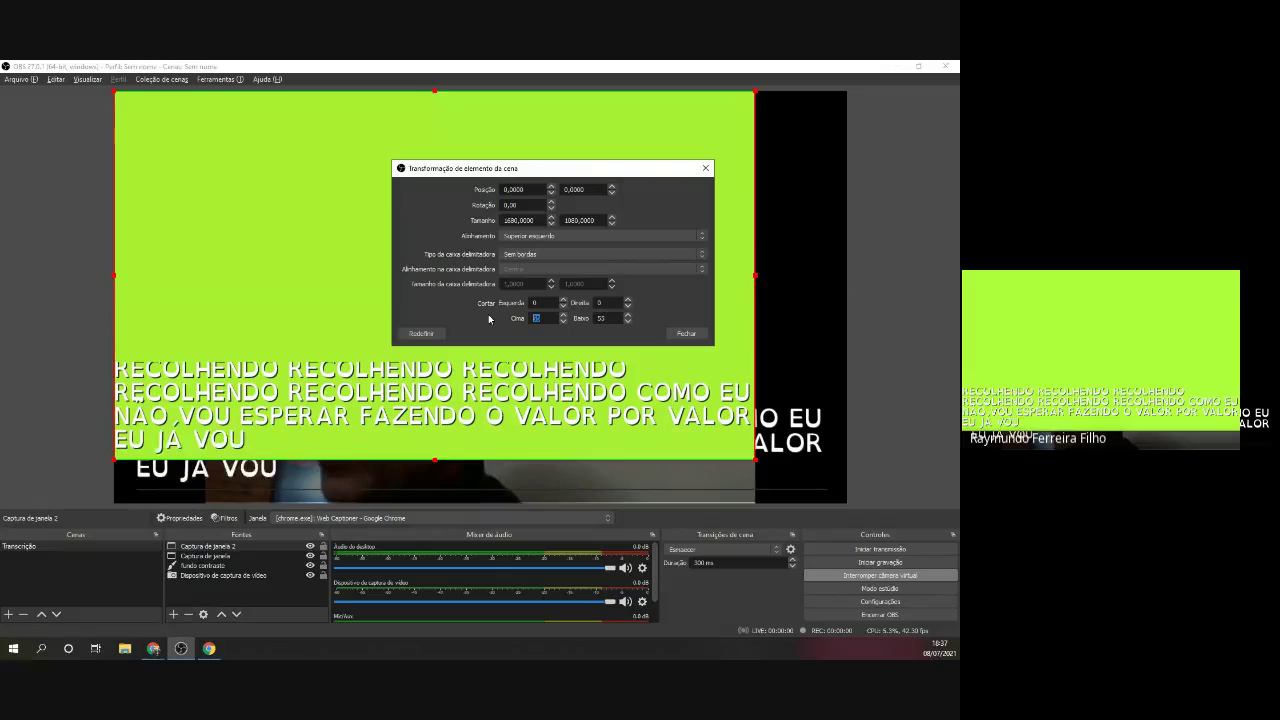
text(0)
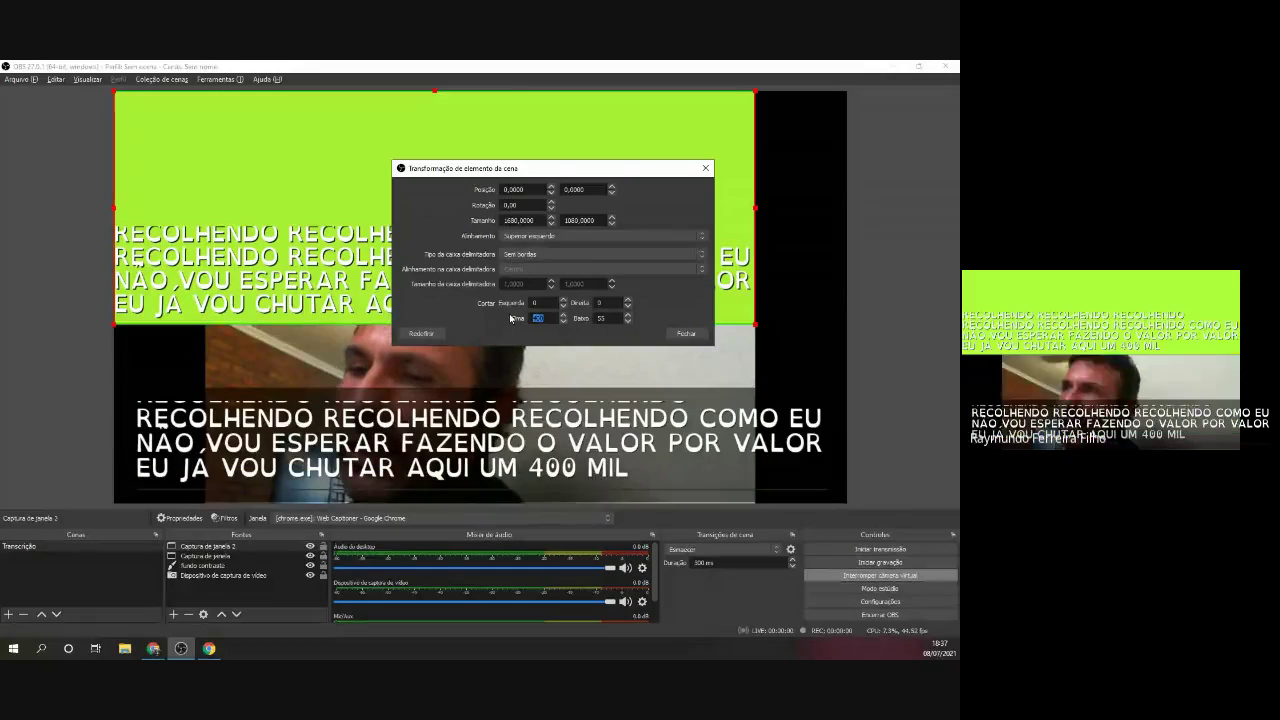
text(500)
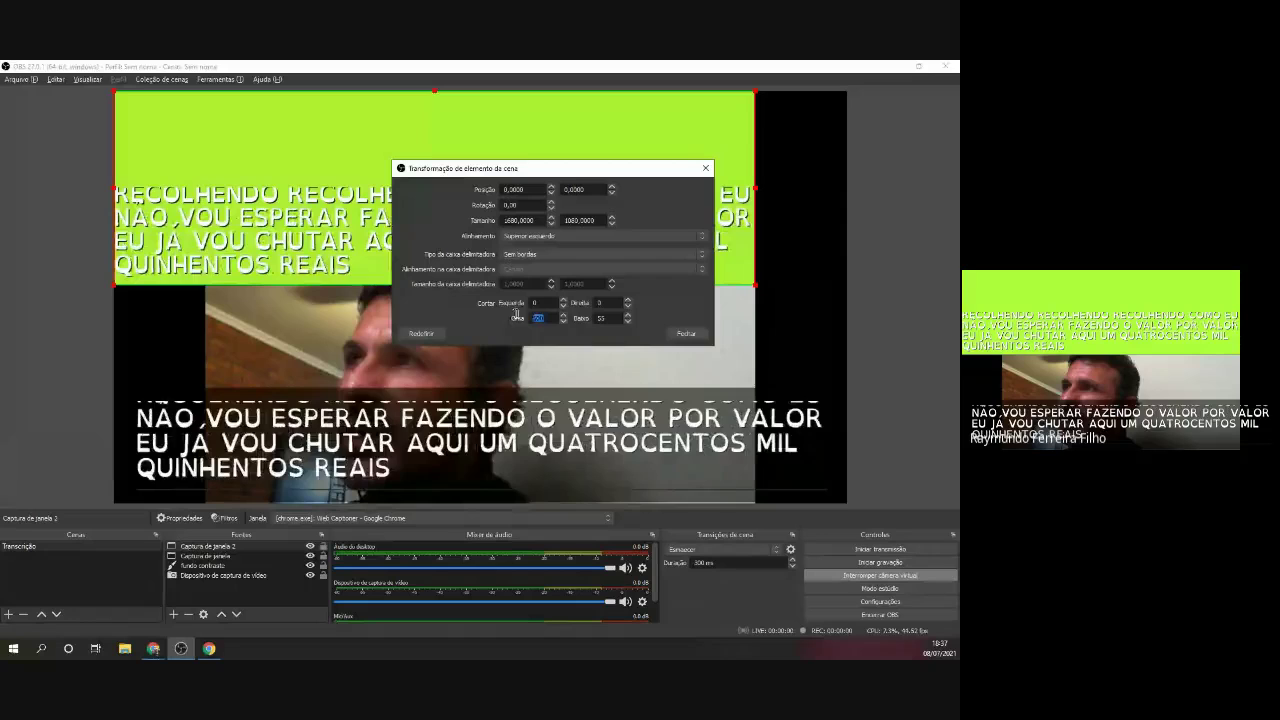
text(700)
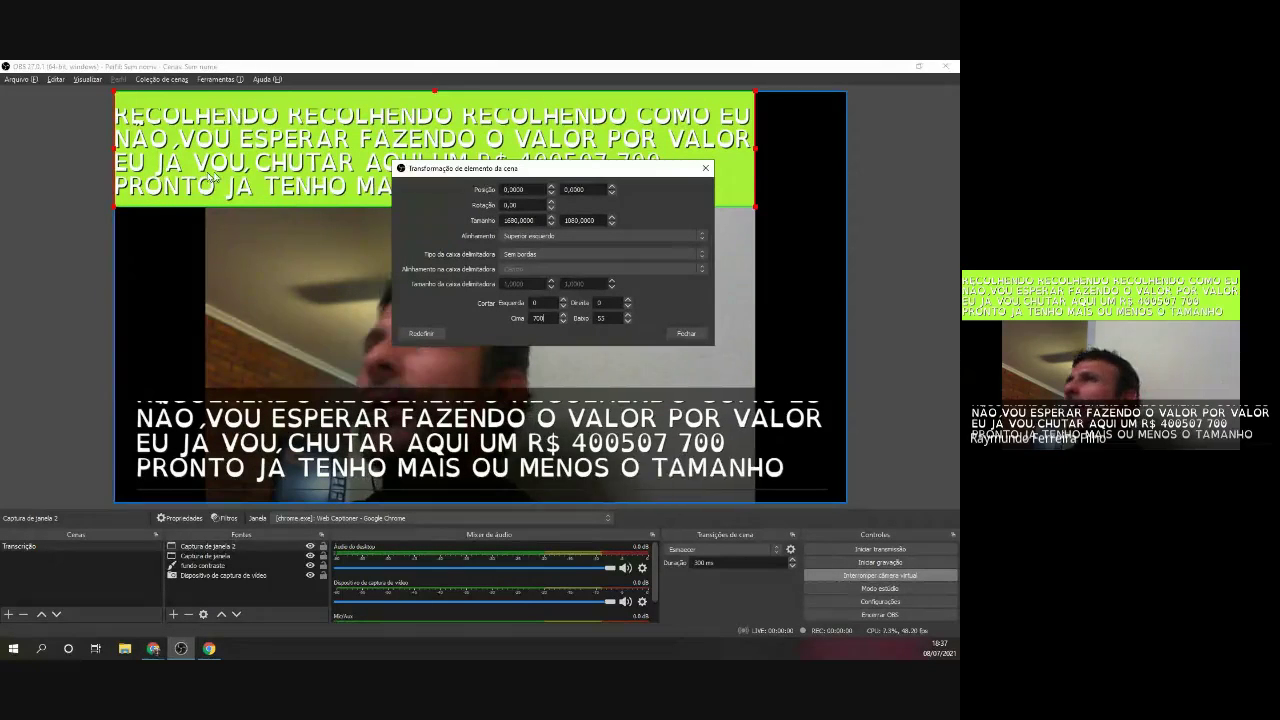
click(701, 332)
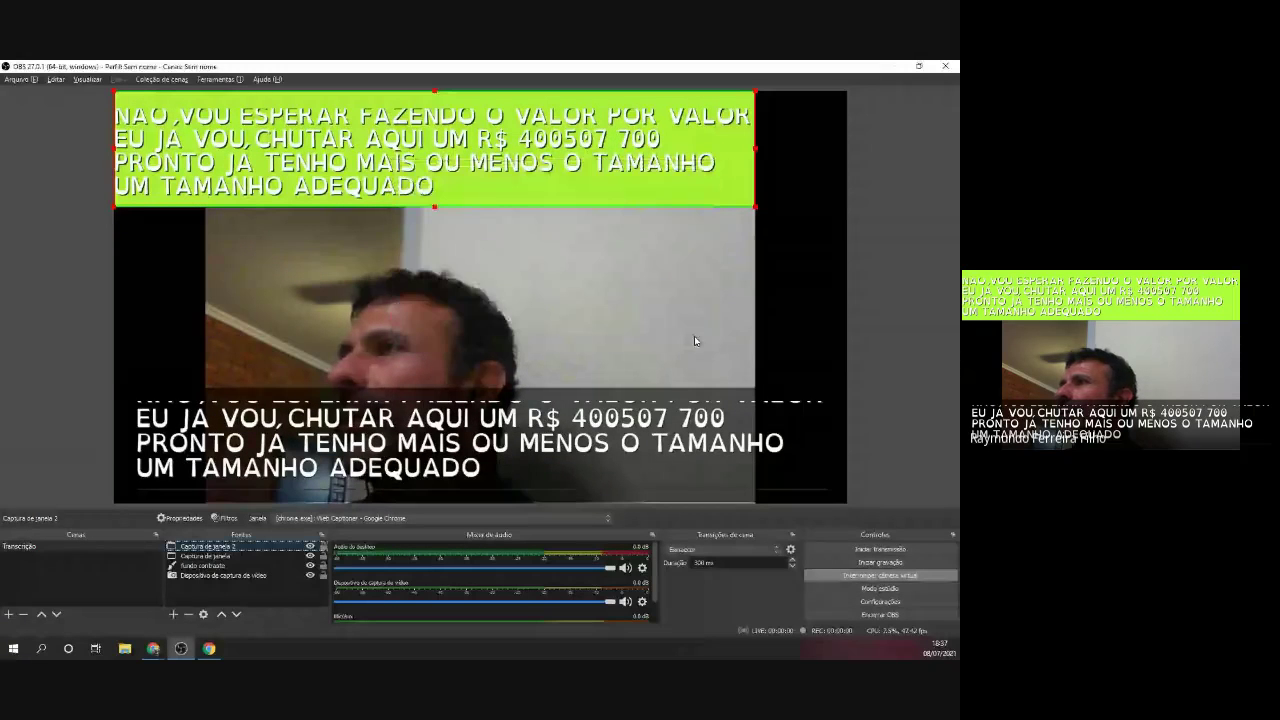
drag(398, 160, 433, 447)
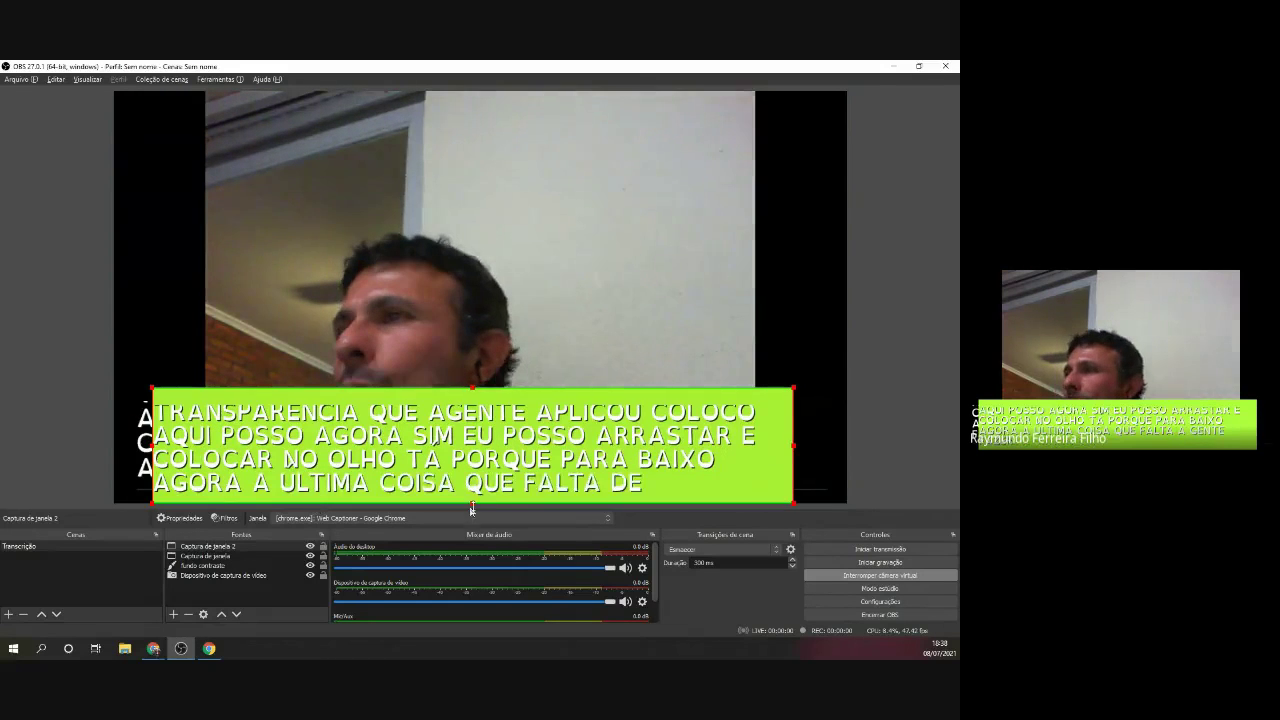
Add a Chroma Key filter with its default name and green key color to Captura de janela 2.
right_click(205, 548)
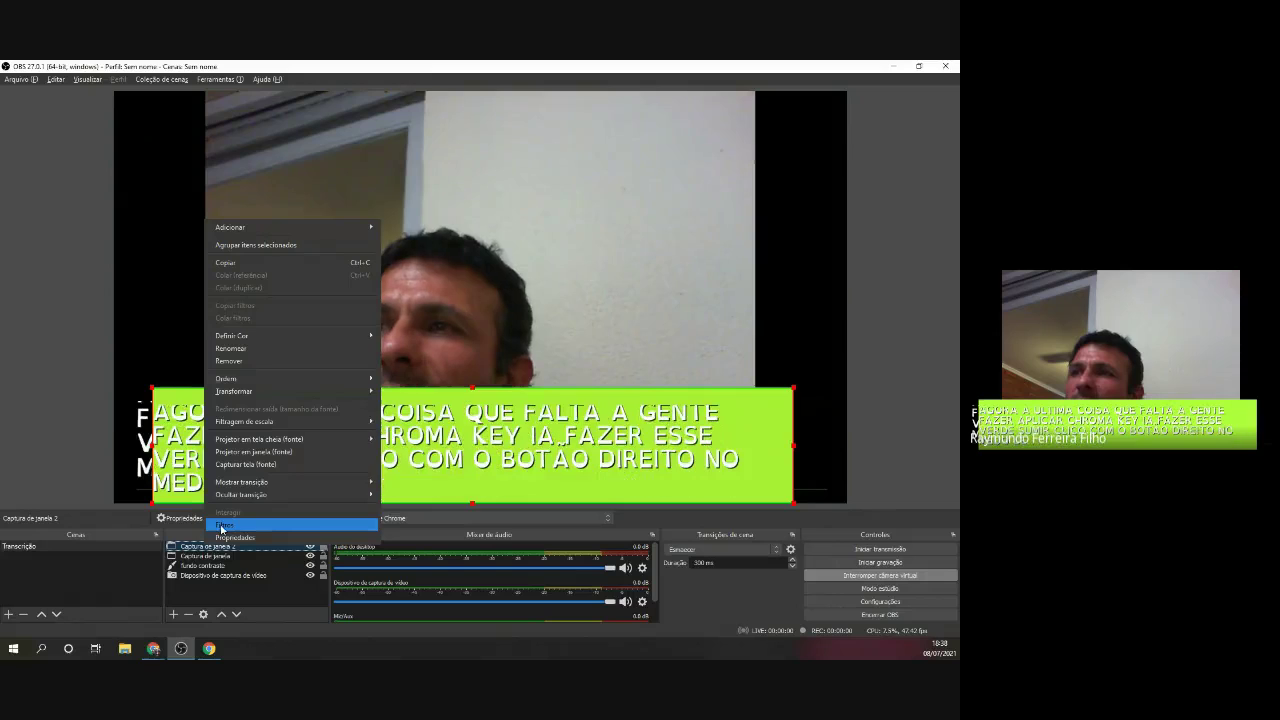
click(212, 549)
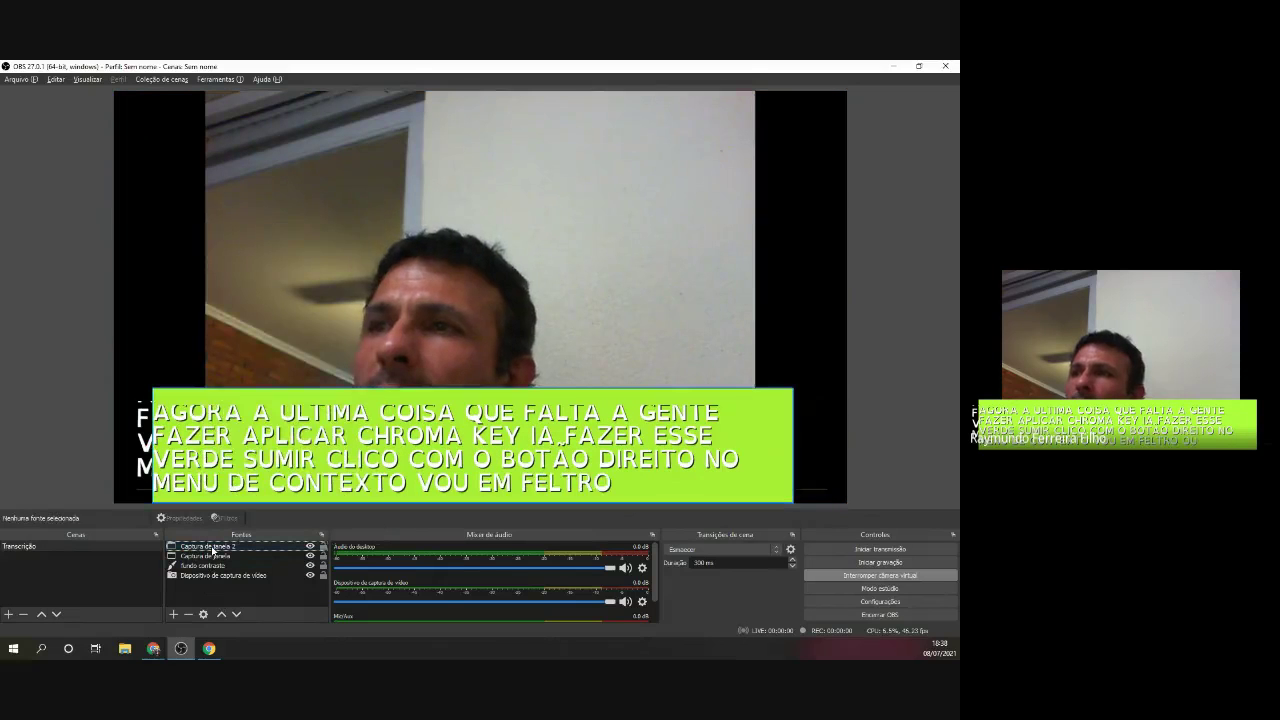
click(212, 549)
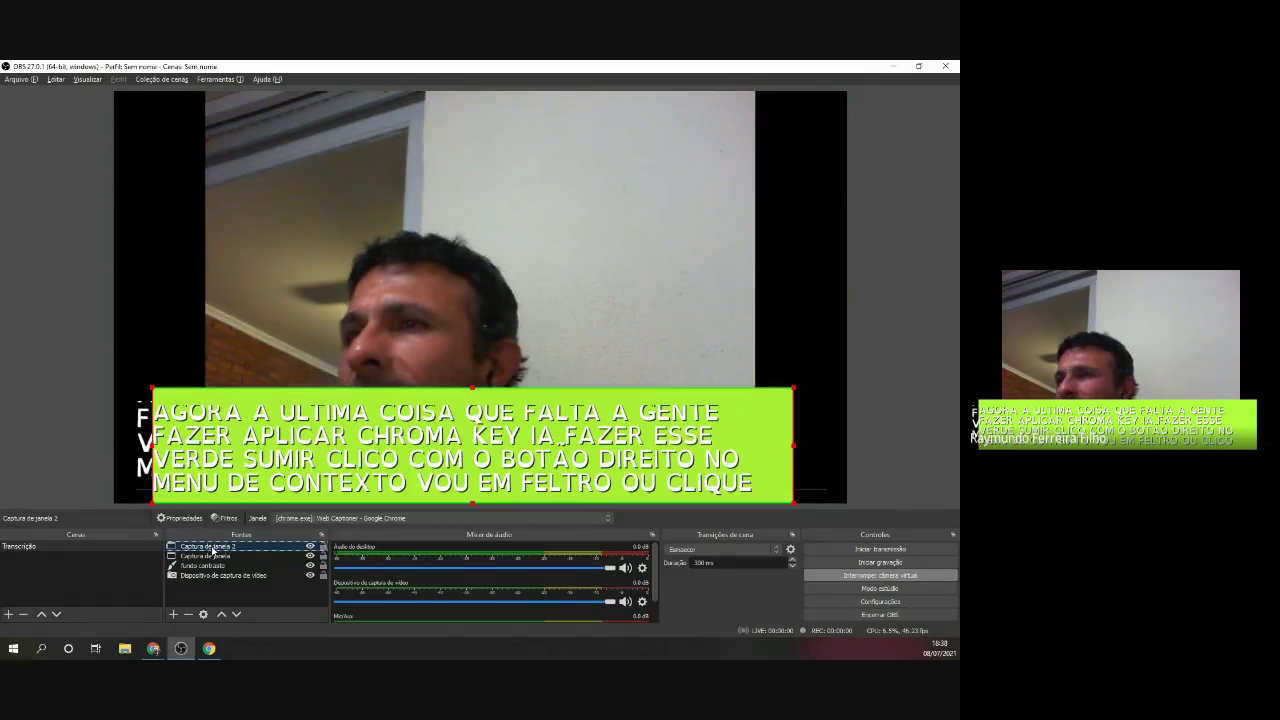
click(229, 519)
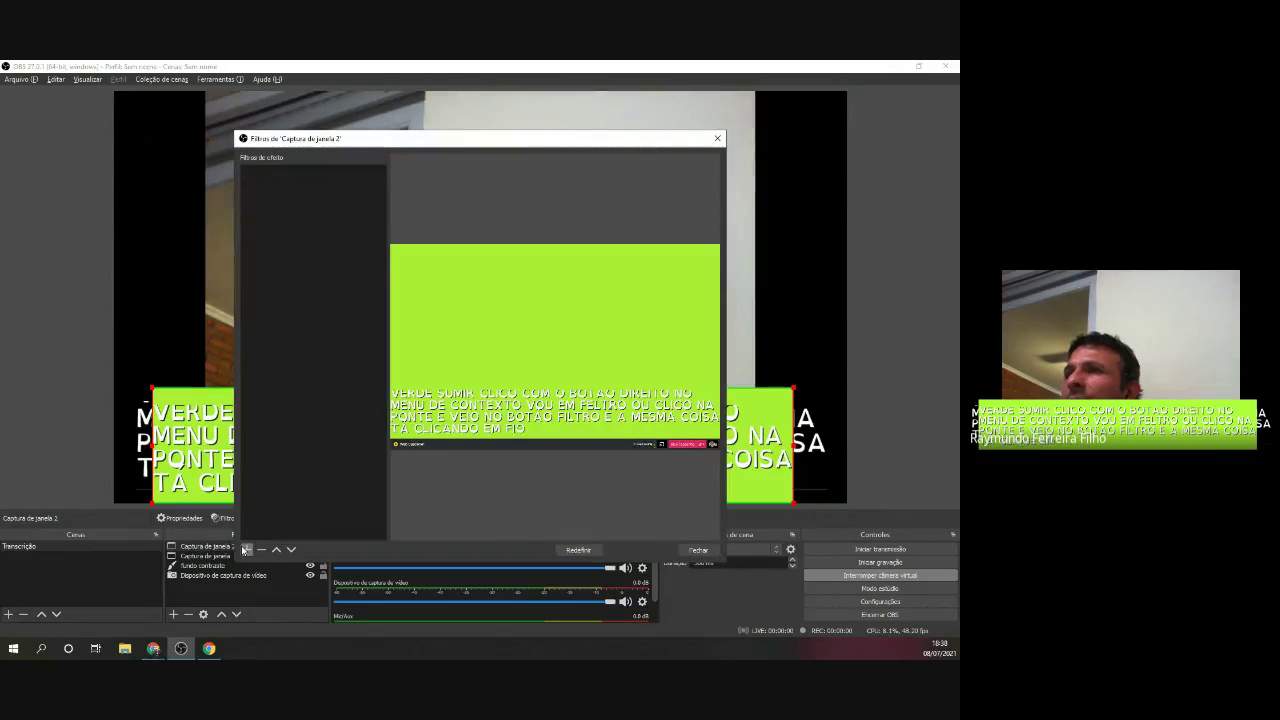
click(245, 549)
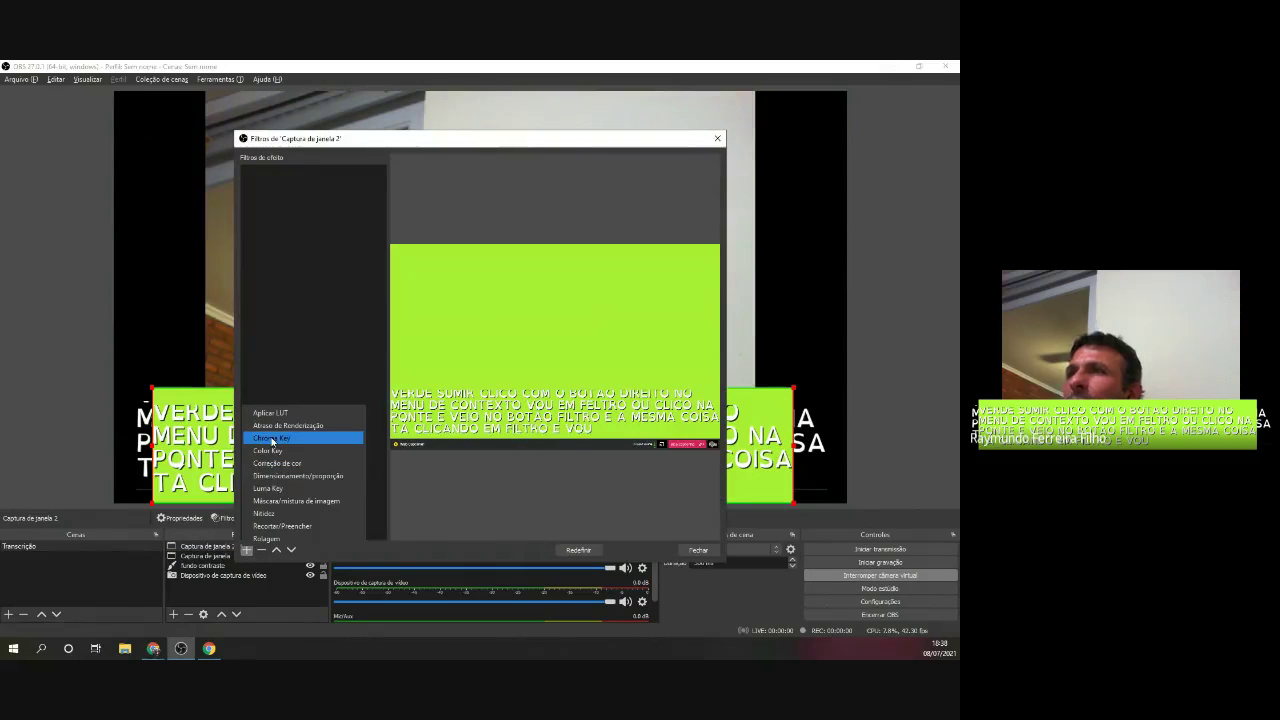
click(271, 439)
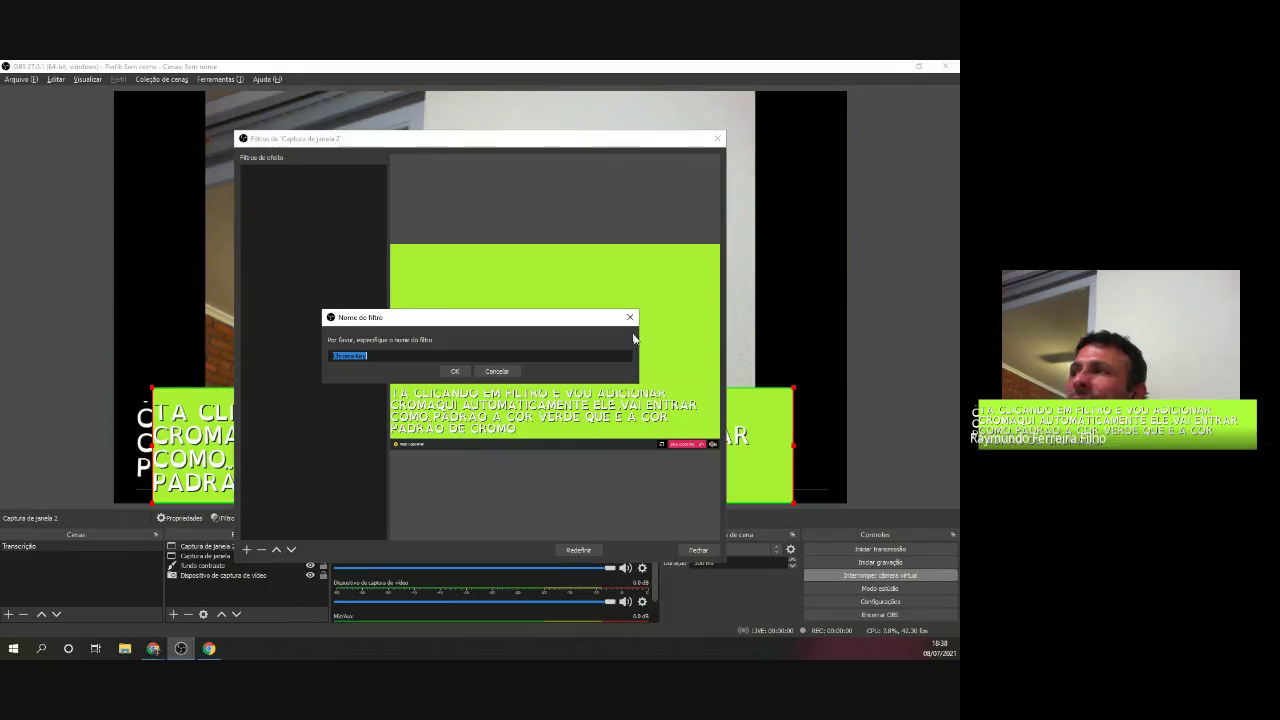
click(455, 371)
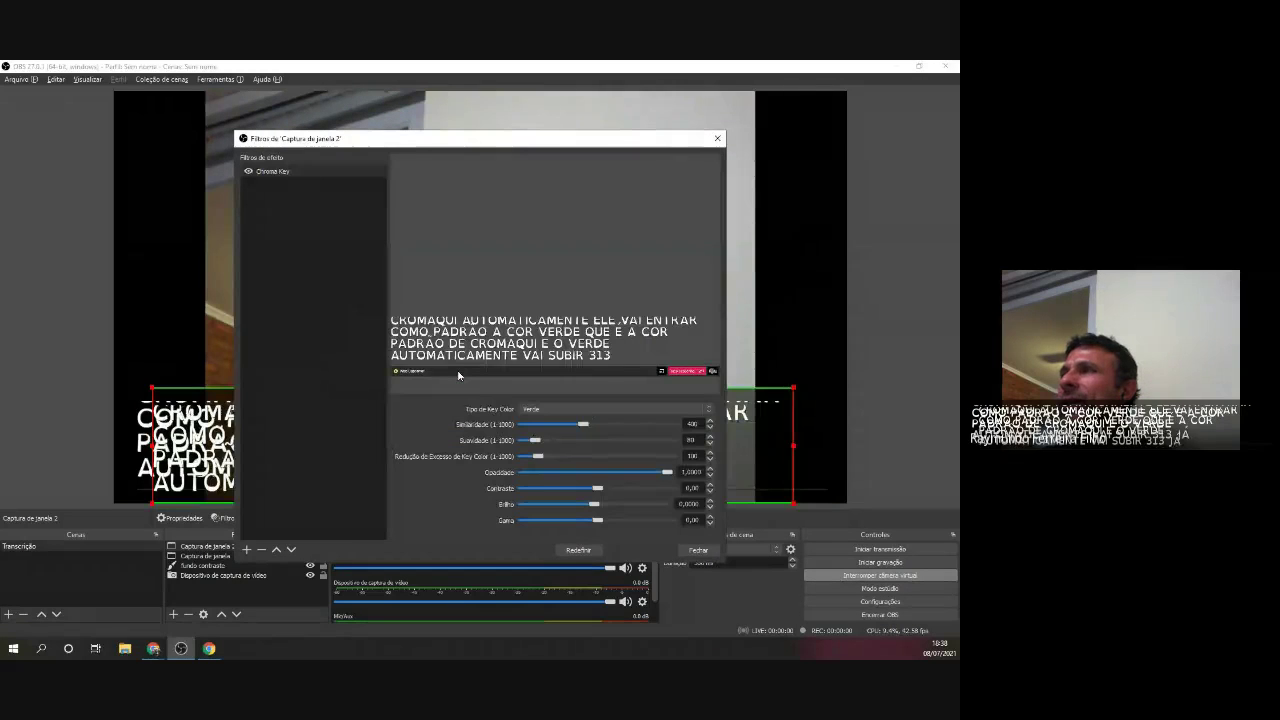
click(698, 550)
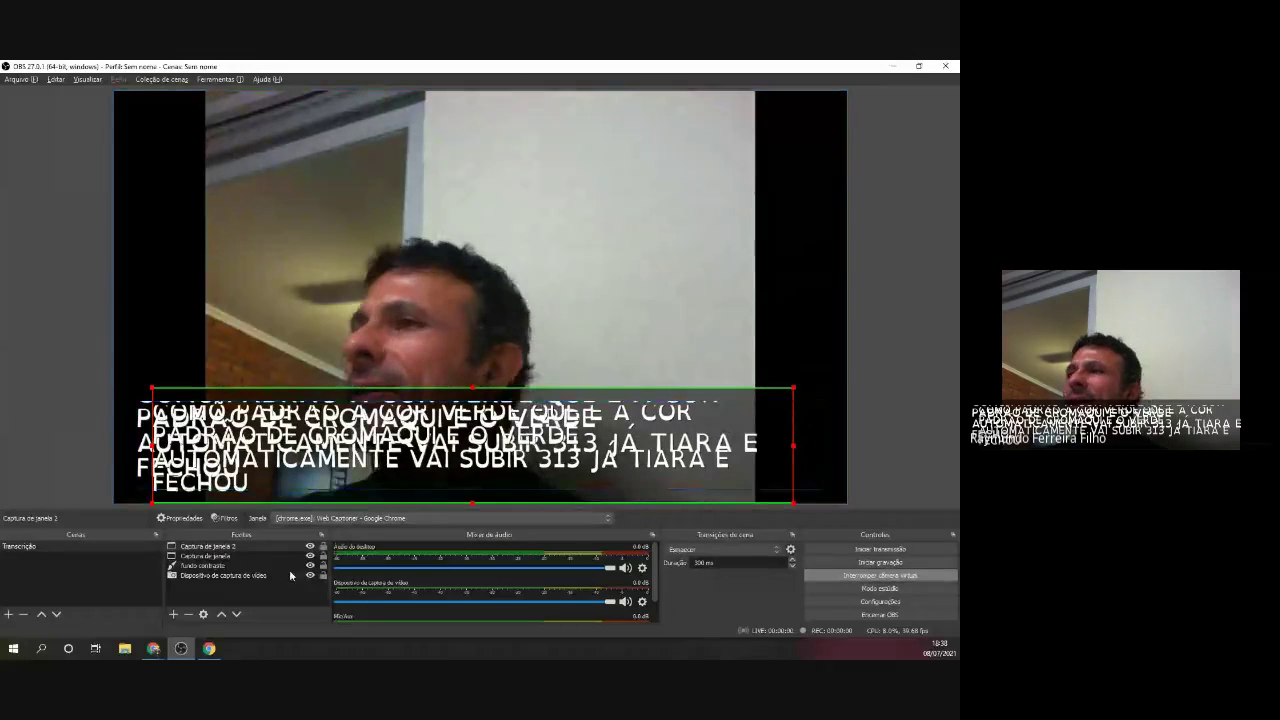
Toggle the visibility of Captura de janela 2, and review its Chroma Key filter settings and the available filter types.
click(310, 546)
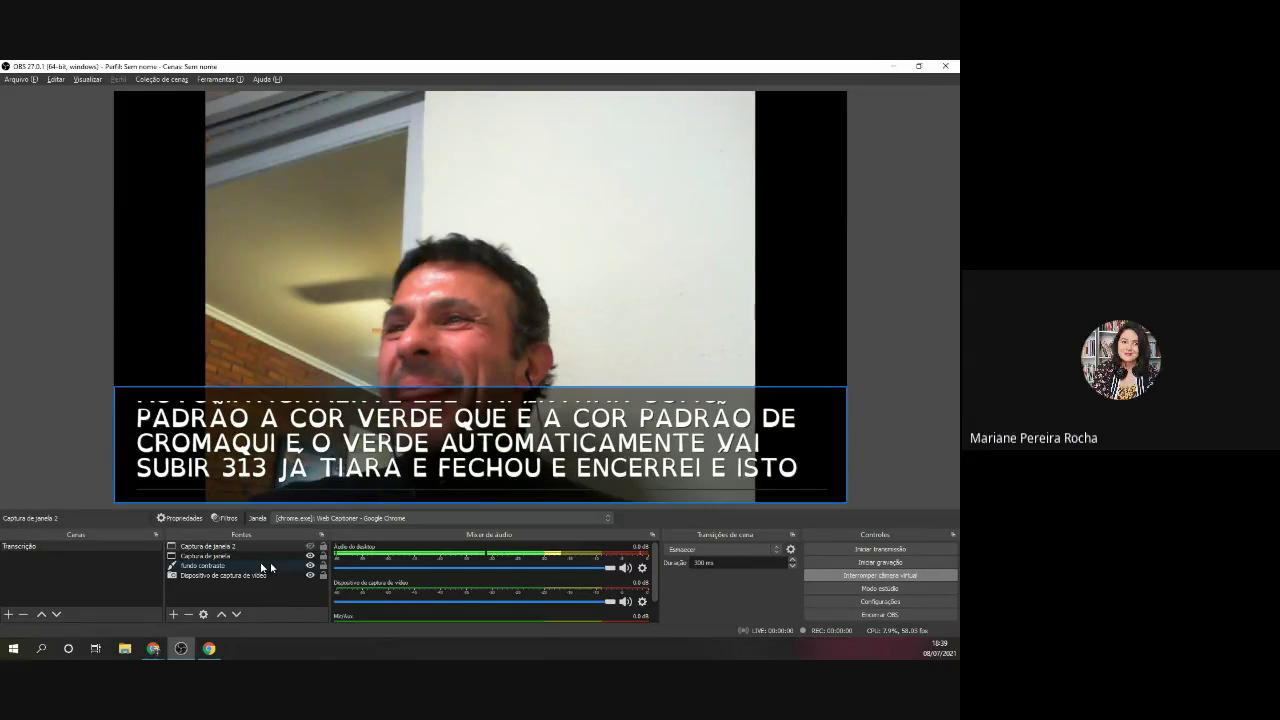
click(213, 548)
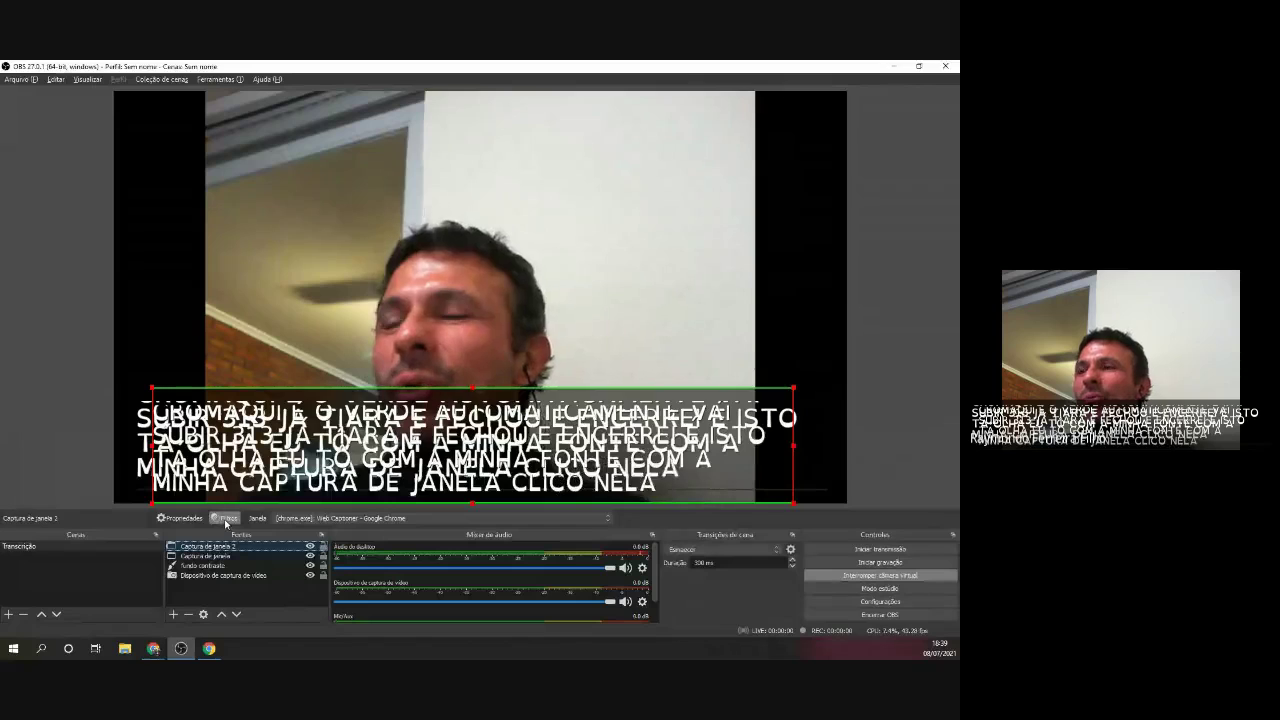
click(225, 519)
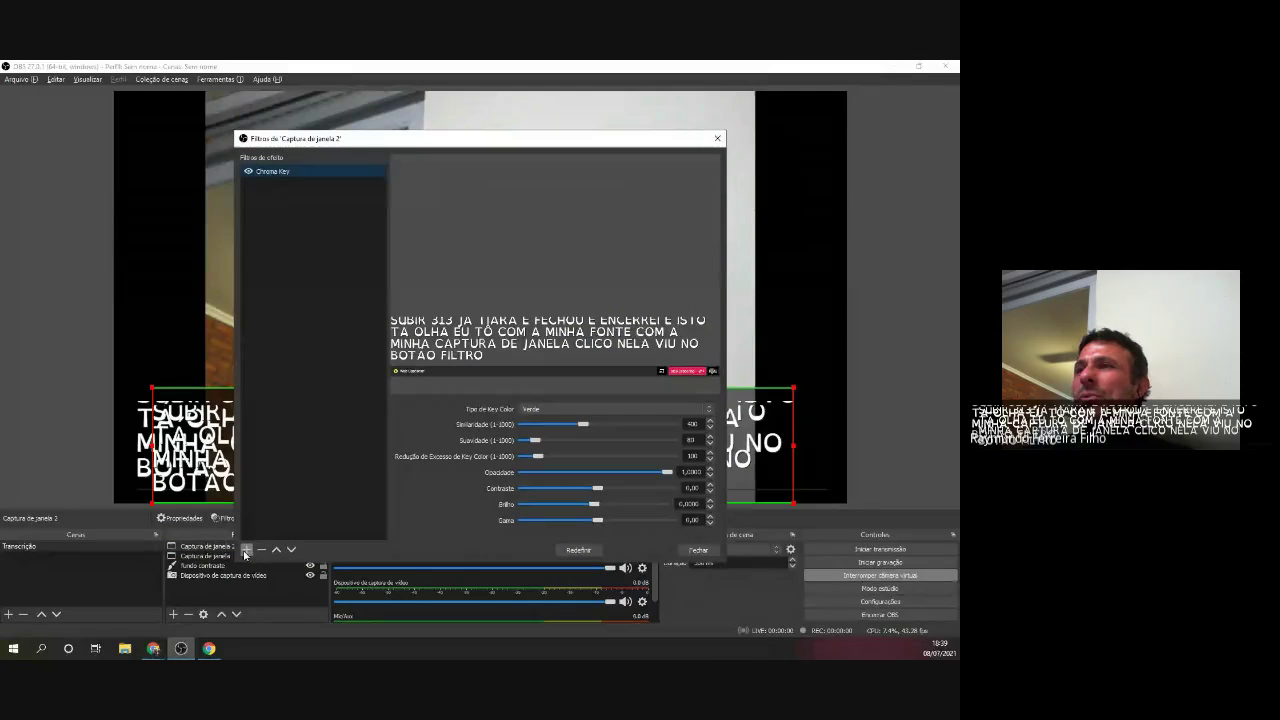
click(246, 551)
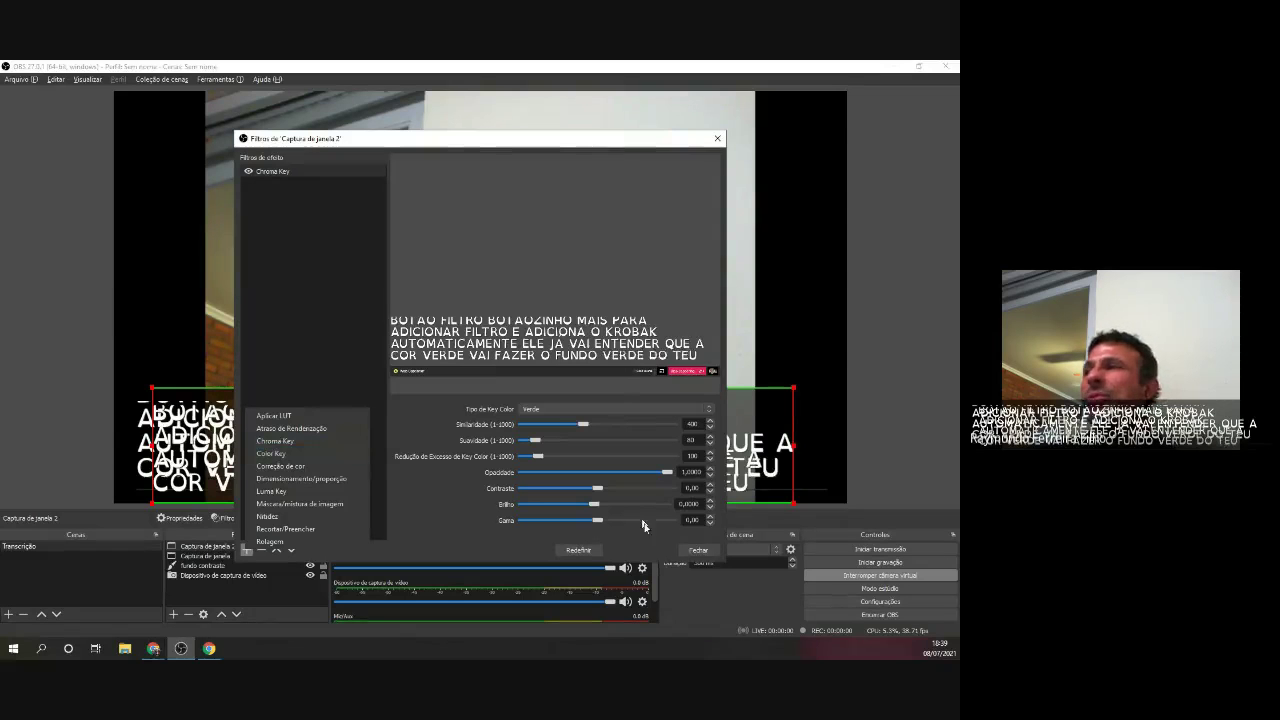
click(698, 551)
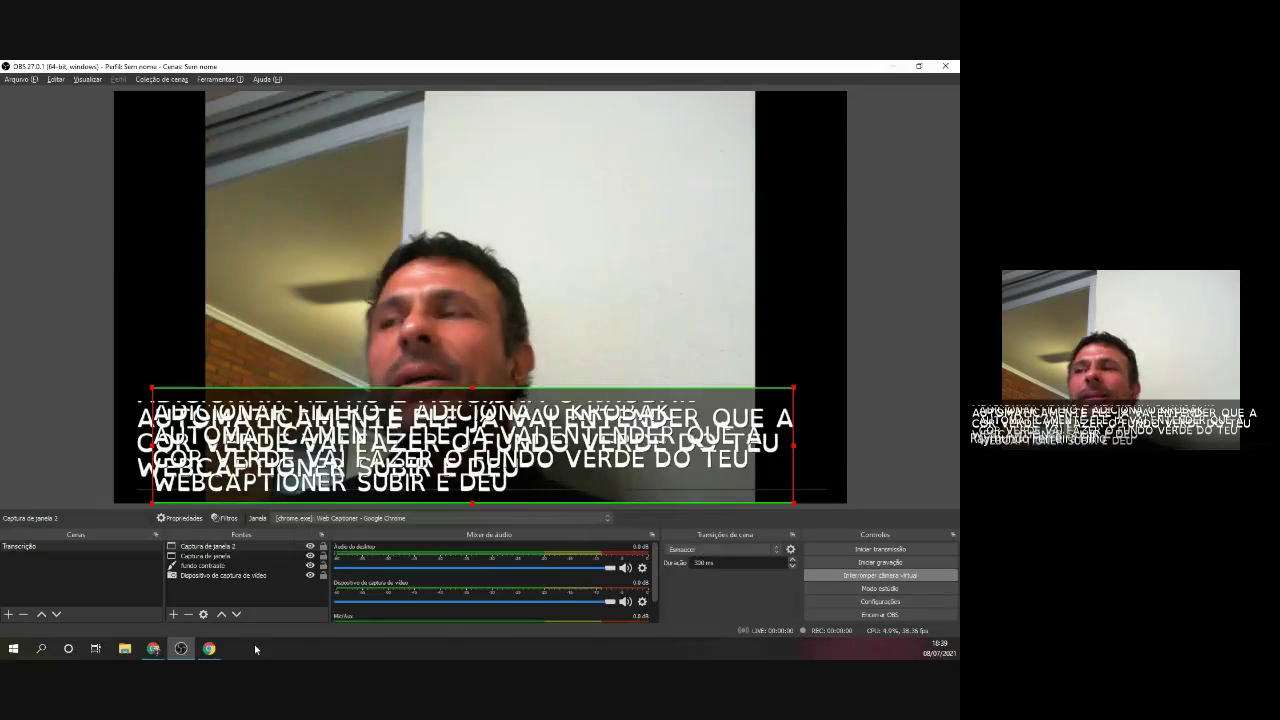
Hide the Captura de janela 2 source and remove it from the Transcrição scene.
click(310, 546)
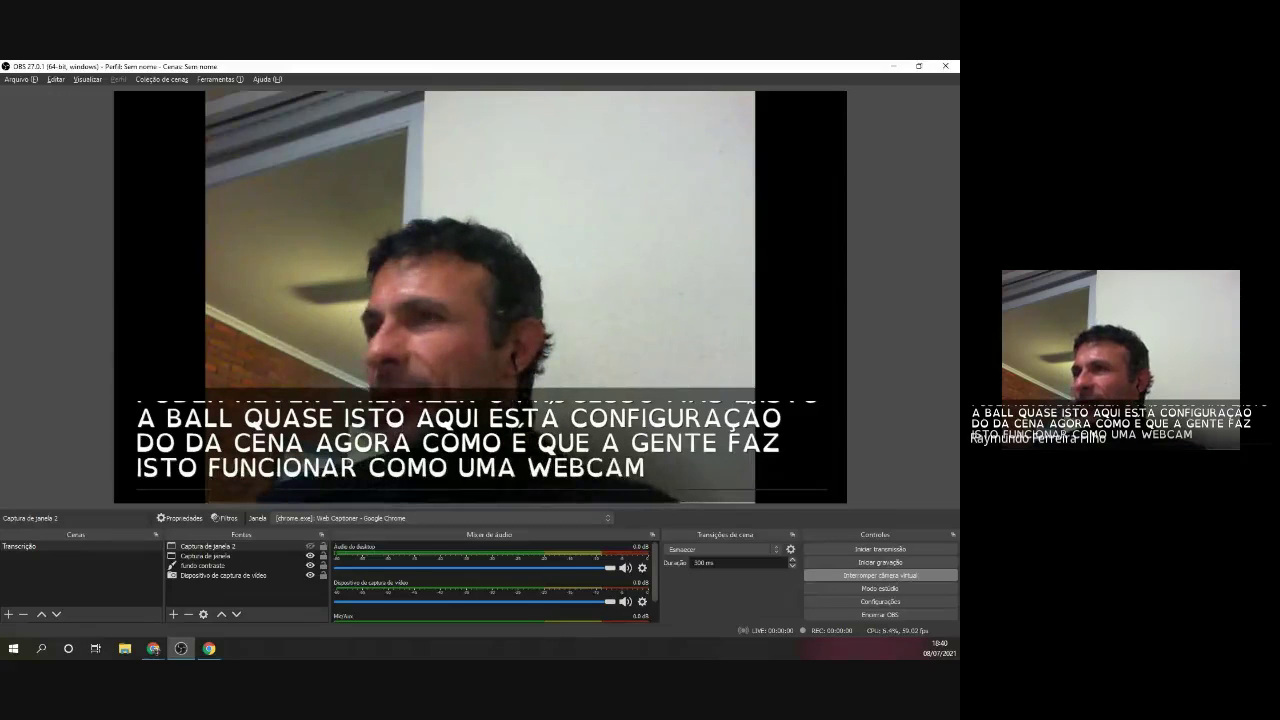
click(188, 614)
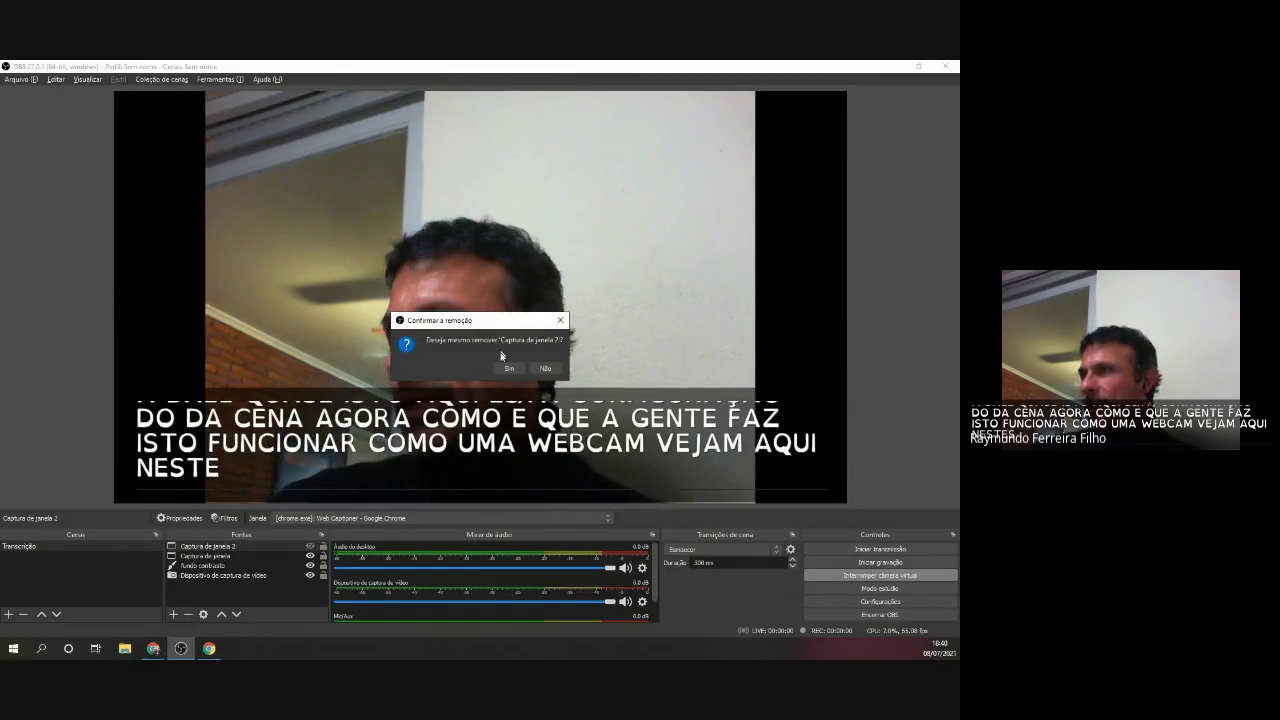
click(522, 371)
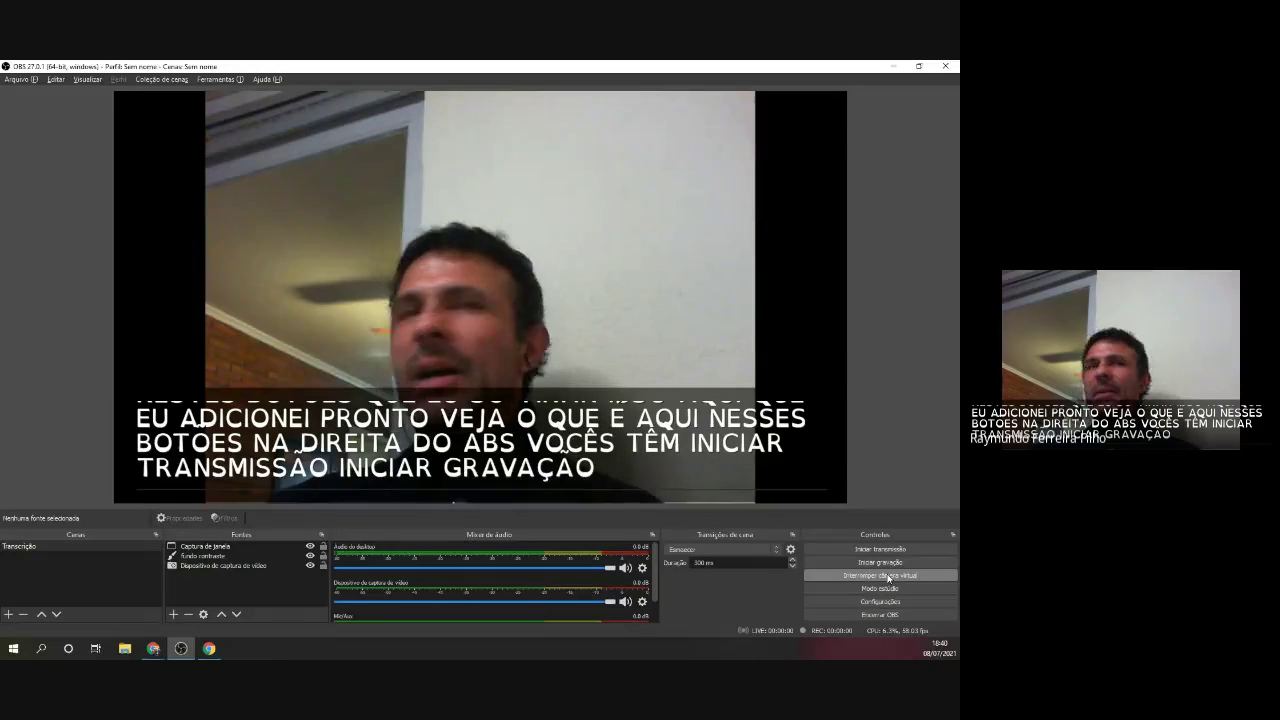
Stop the virtual camera and switch to the Google Chrome window.
click(881, 576)
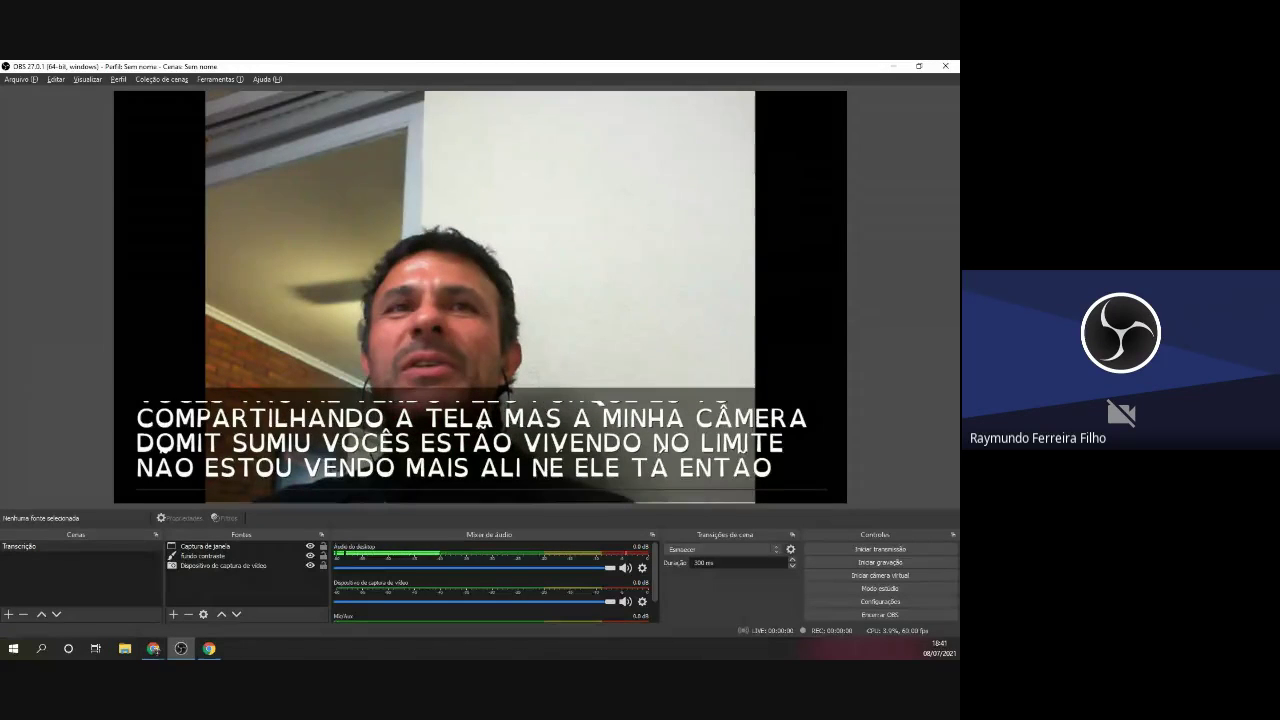
key(alt+Tab)
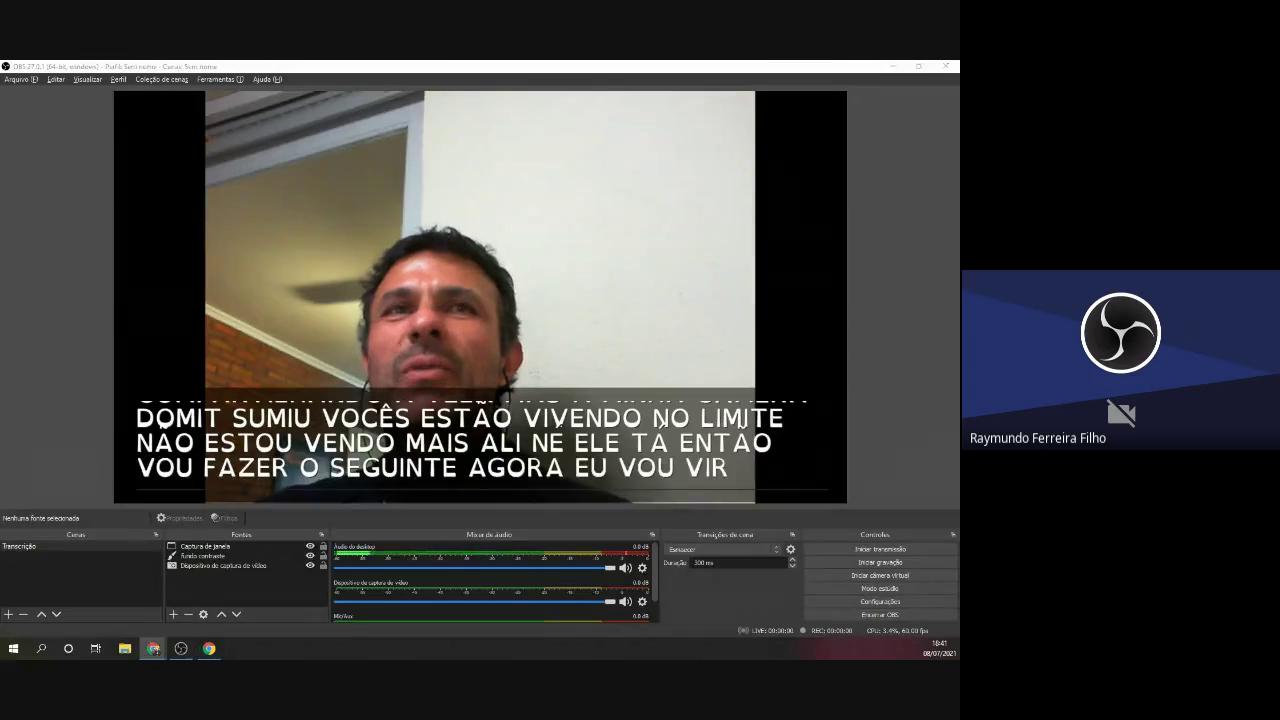